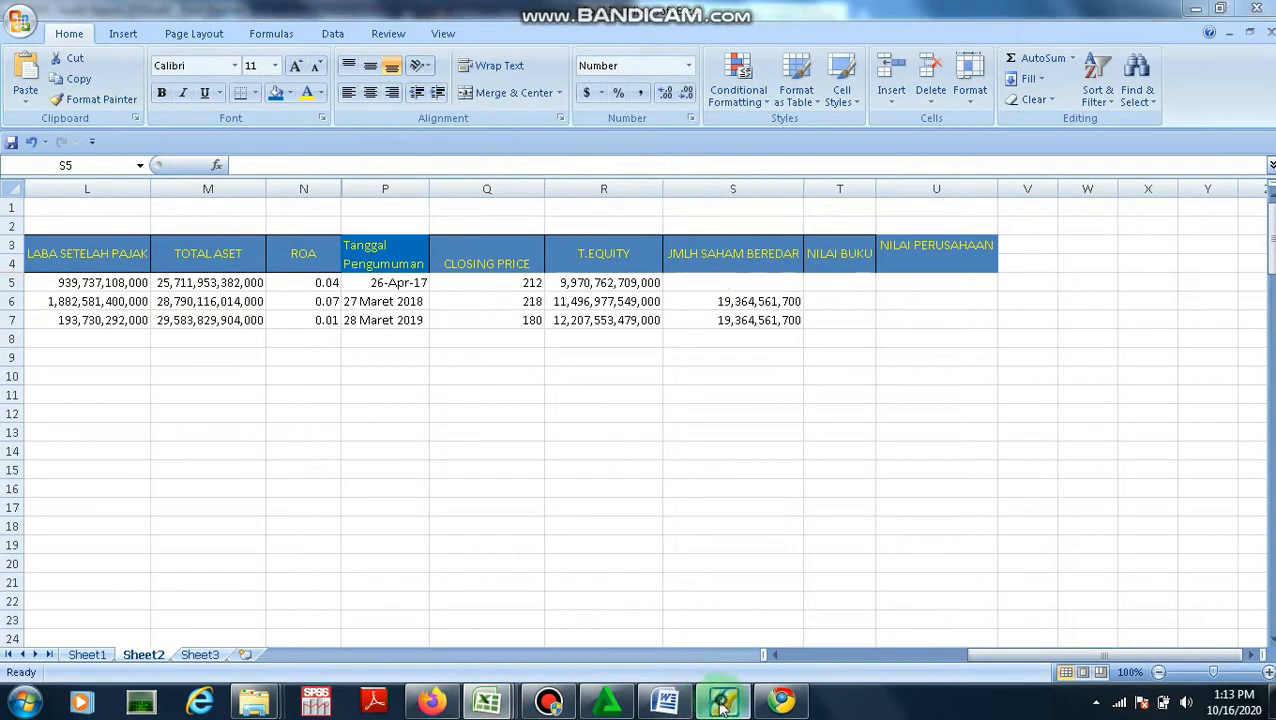
Switch to Foxit Reader and copy the 2016 total share count, 20.500.900.000, from the stockholders table in APLN.pdf
left_click(363, 69)
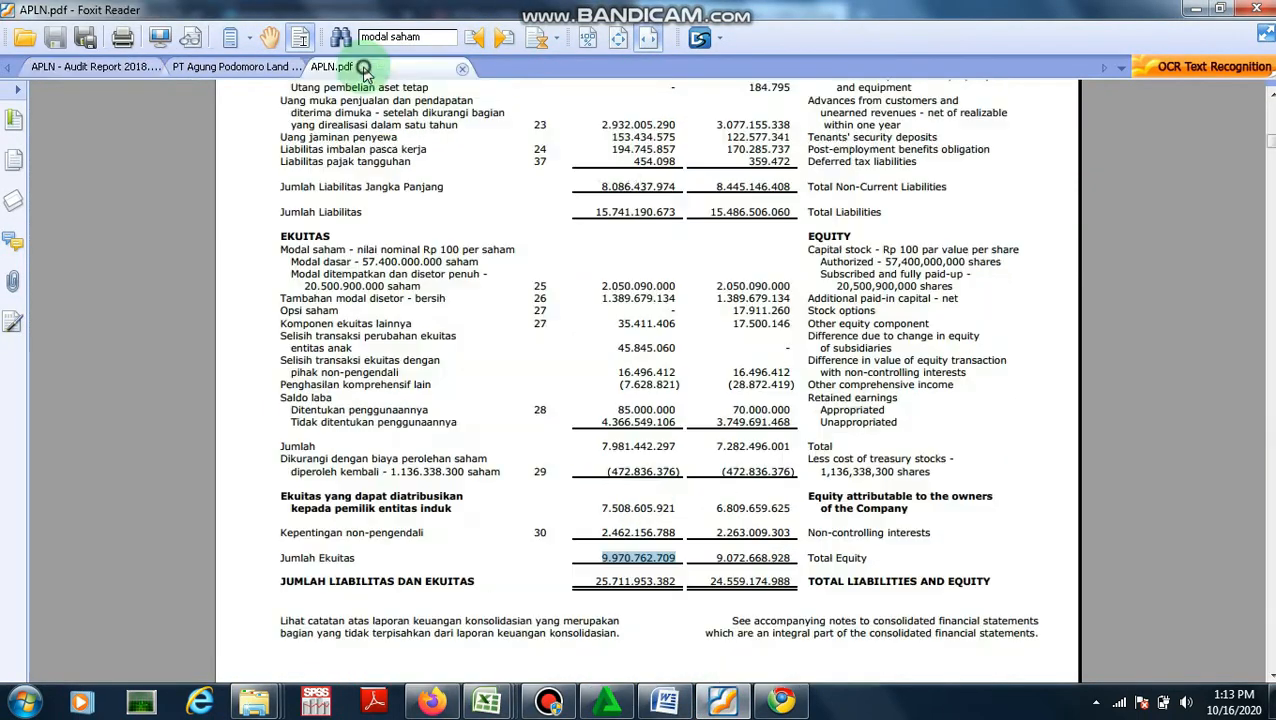
left_click(689, 256)
left_click(420, 37)
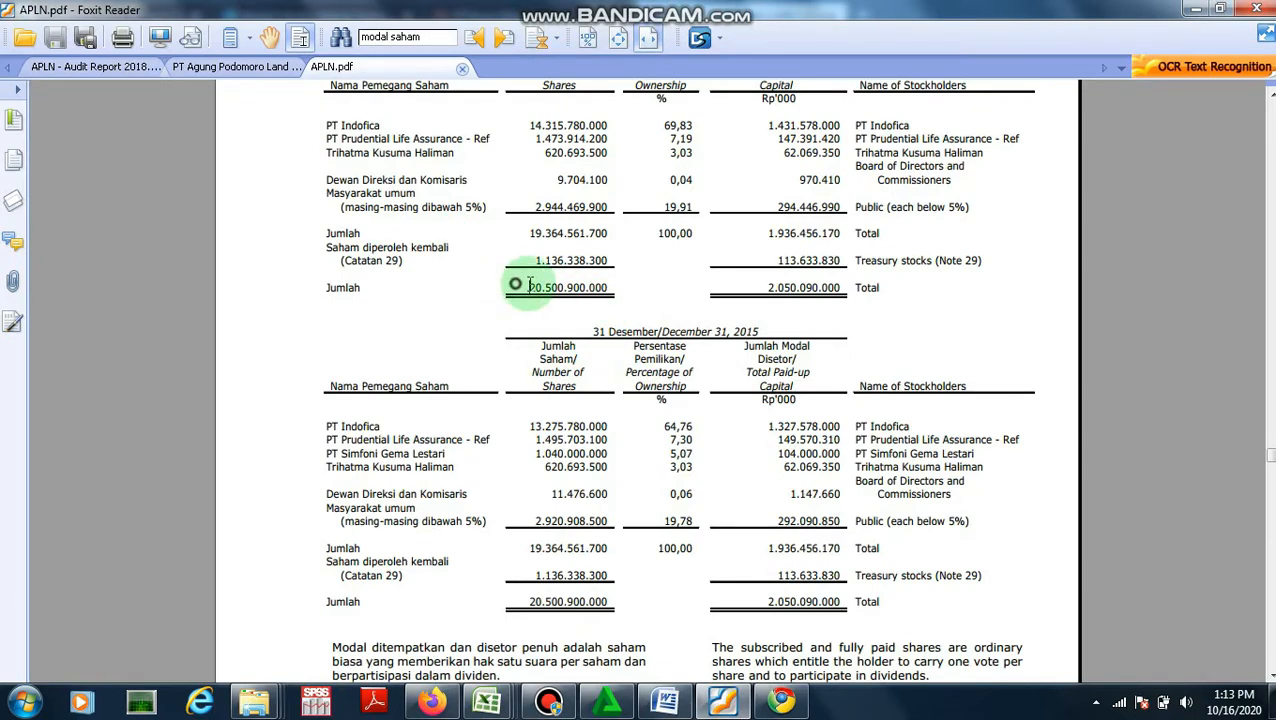
left_click_drag(515, 287, 607, 286)
right_click(607, 290)
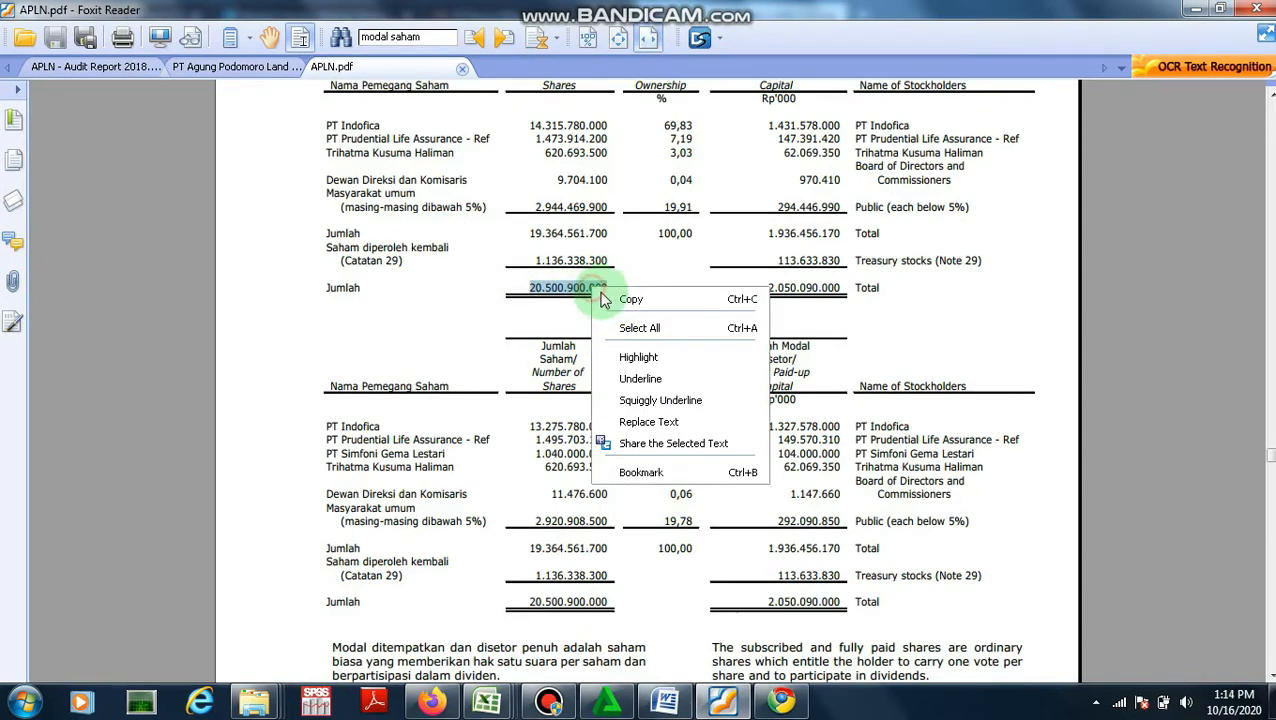
left_click(628, 302)
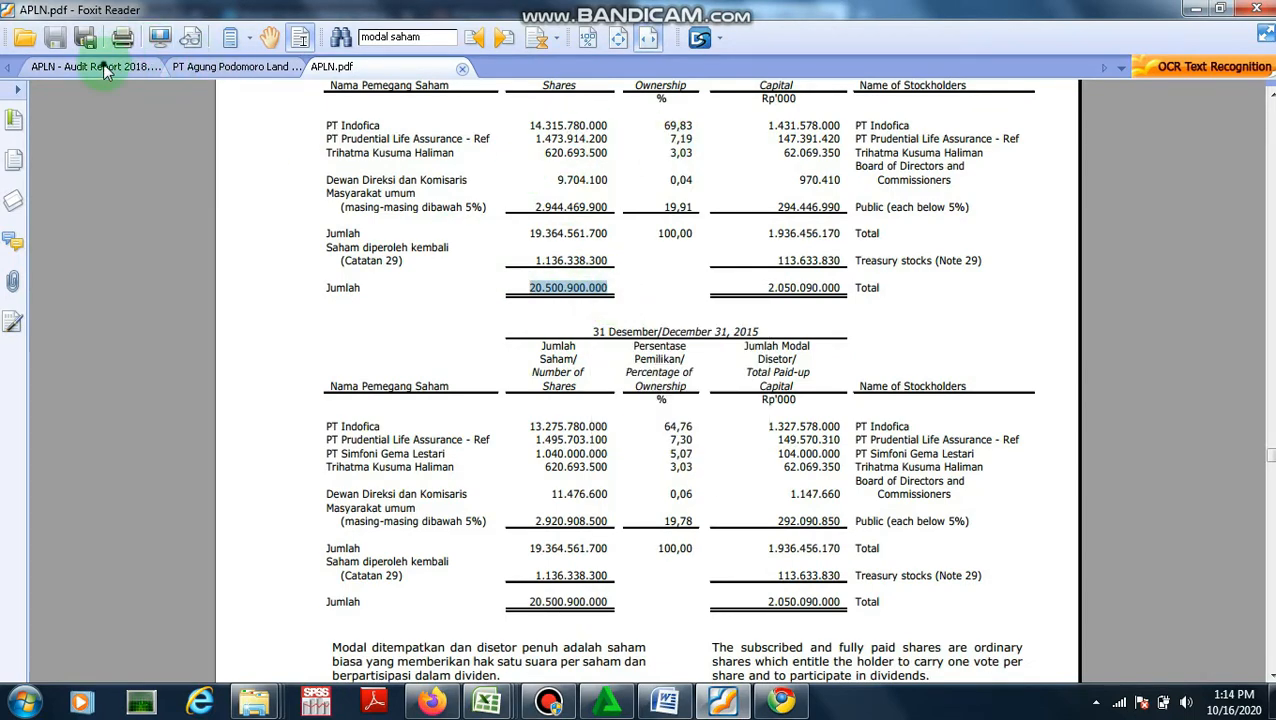
Check the shares table in the 2018 audit report, then paste the copied share count into Excel cell S5 under JMLH SAHAM BEREDAR
left_click(103, 64)
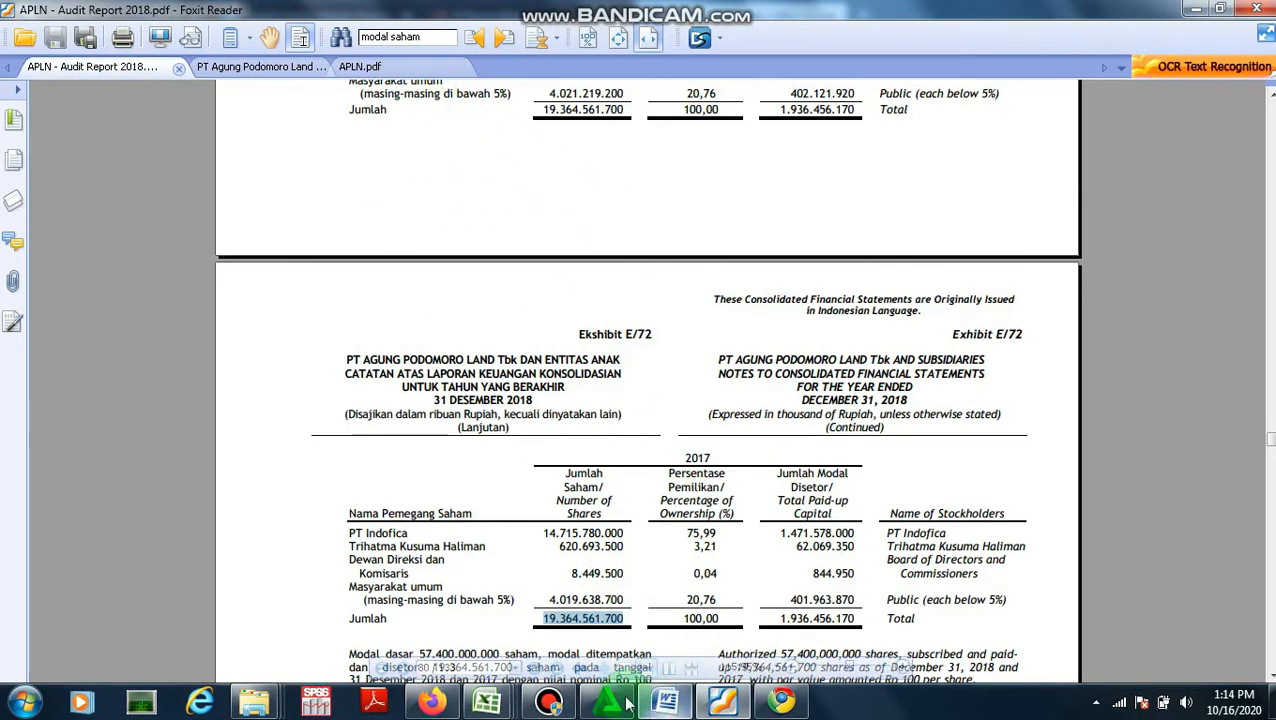
mouse_move(487, 702)
left_click(650, 621)
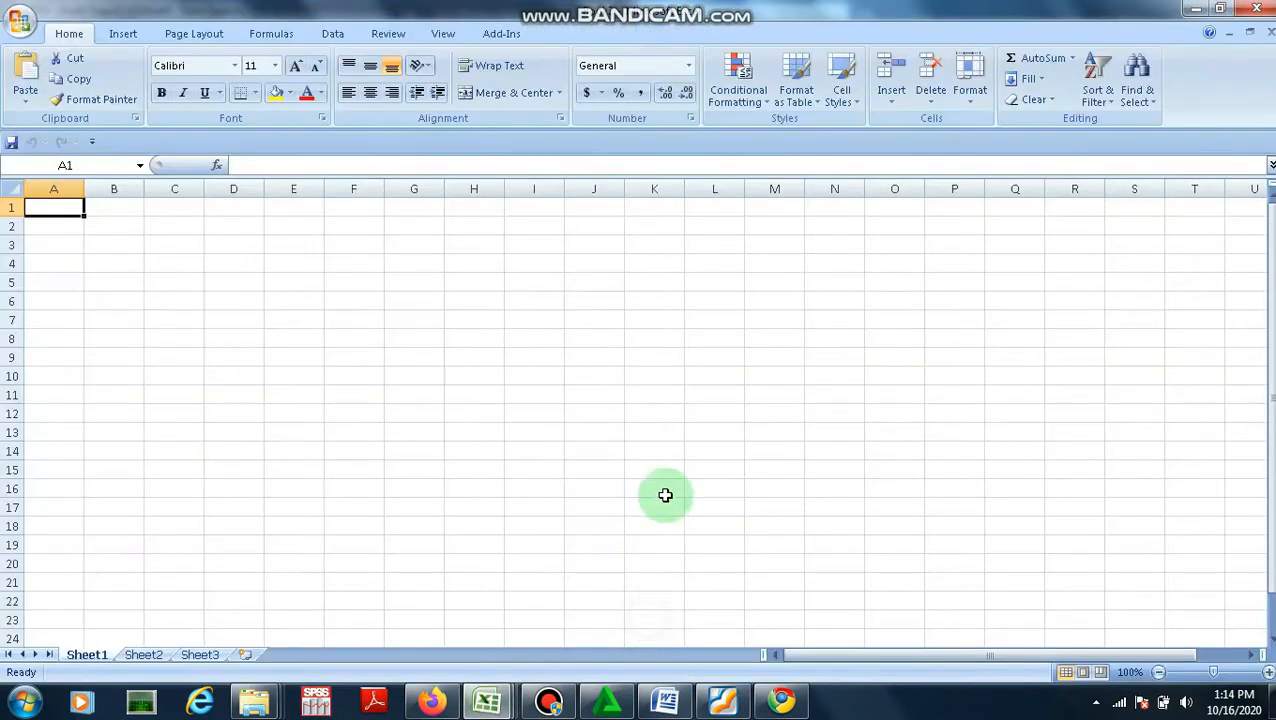
left_click(490, 662)
left_click(735, 273)
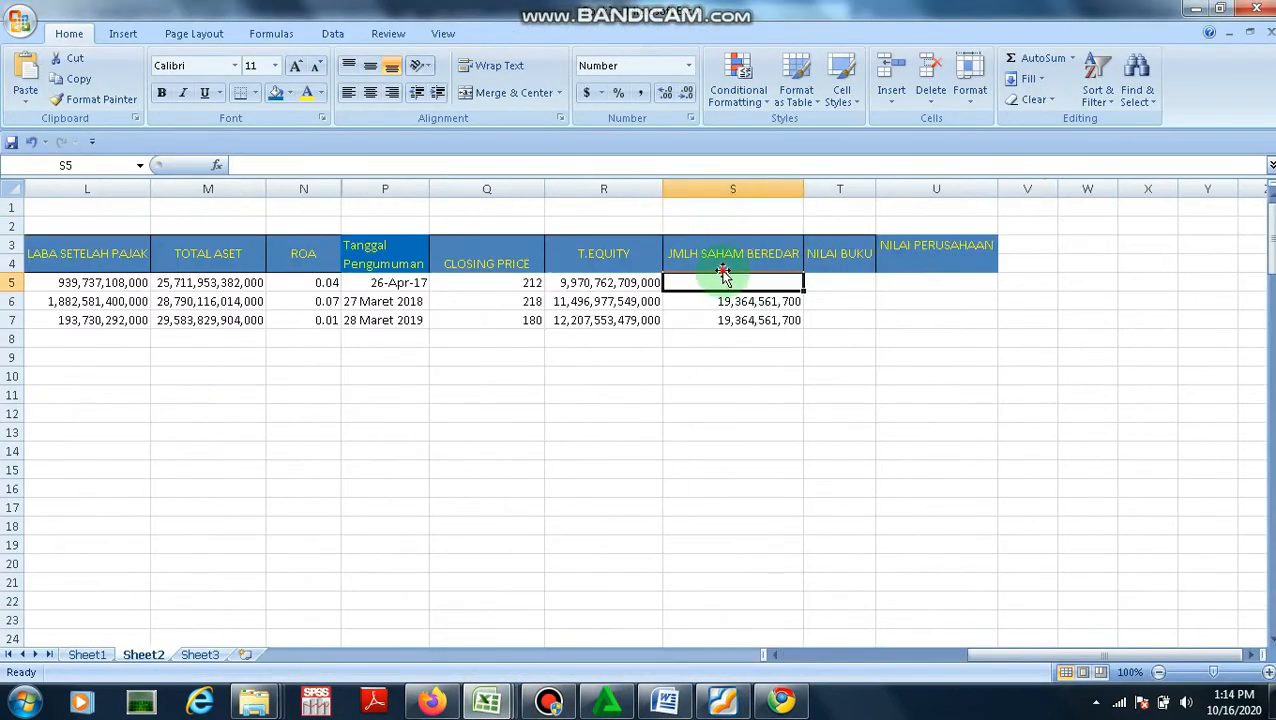
right_click(732, 287)
left_click(775, 336)
left_click(248, 165)
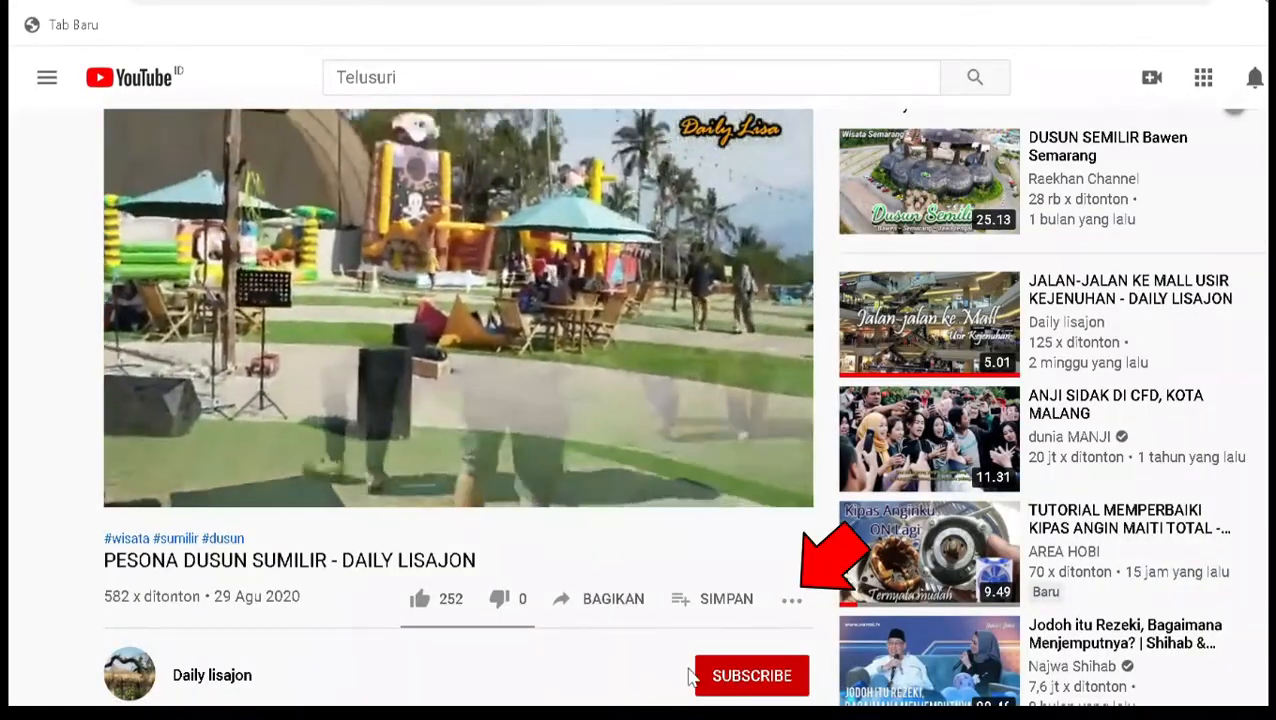
Subscribe to the YouTube video's channel with notifications set to Semua, and like the video
left_click(733, 688)
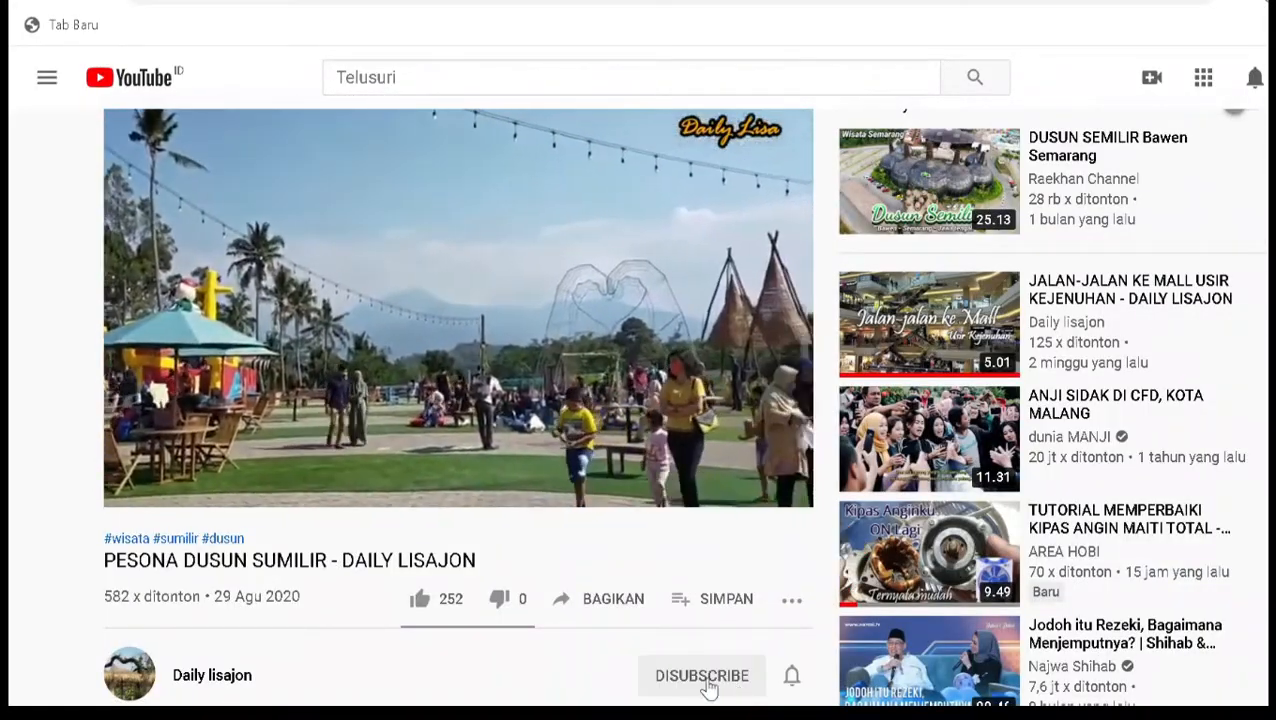
left_click(431, 609)
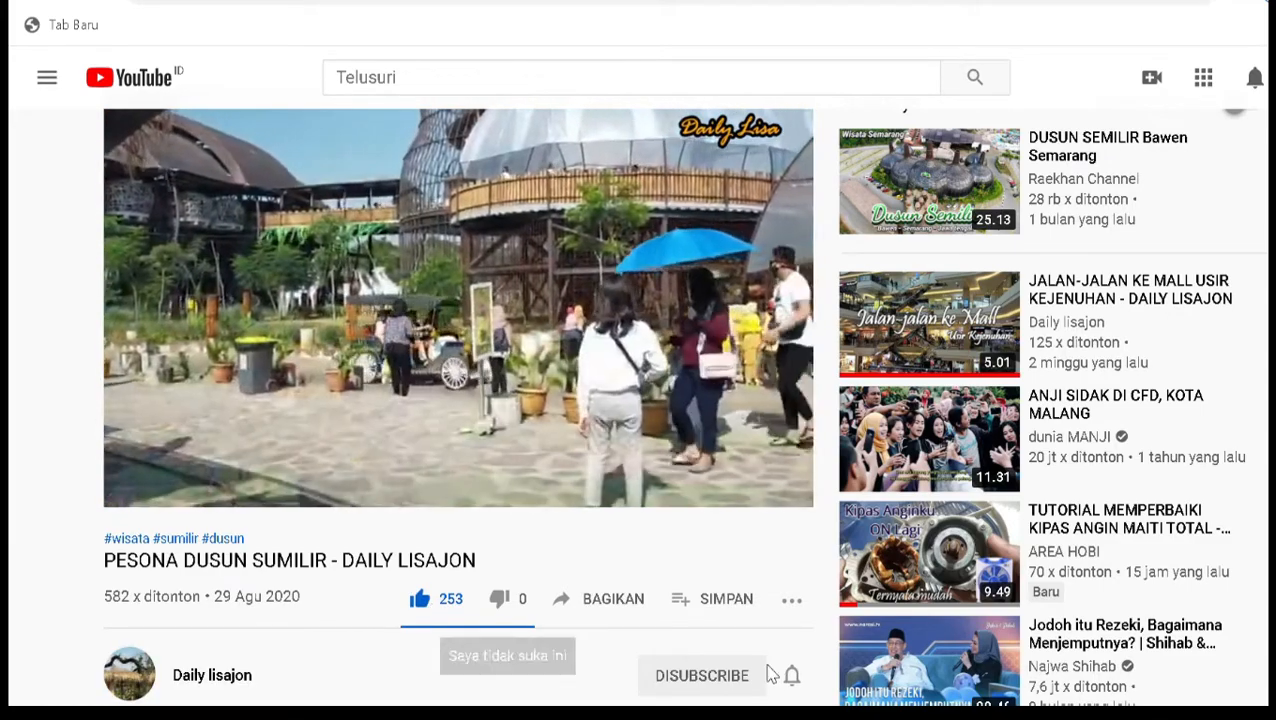
left_click(792, 677)
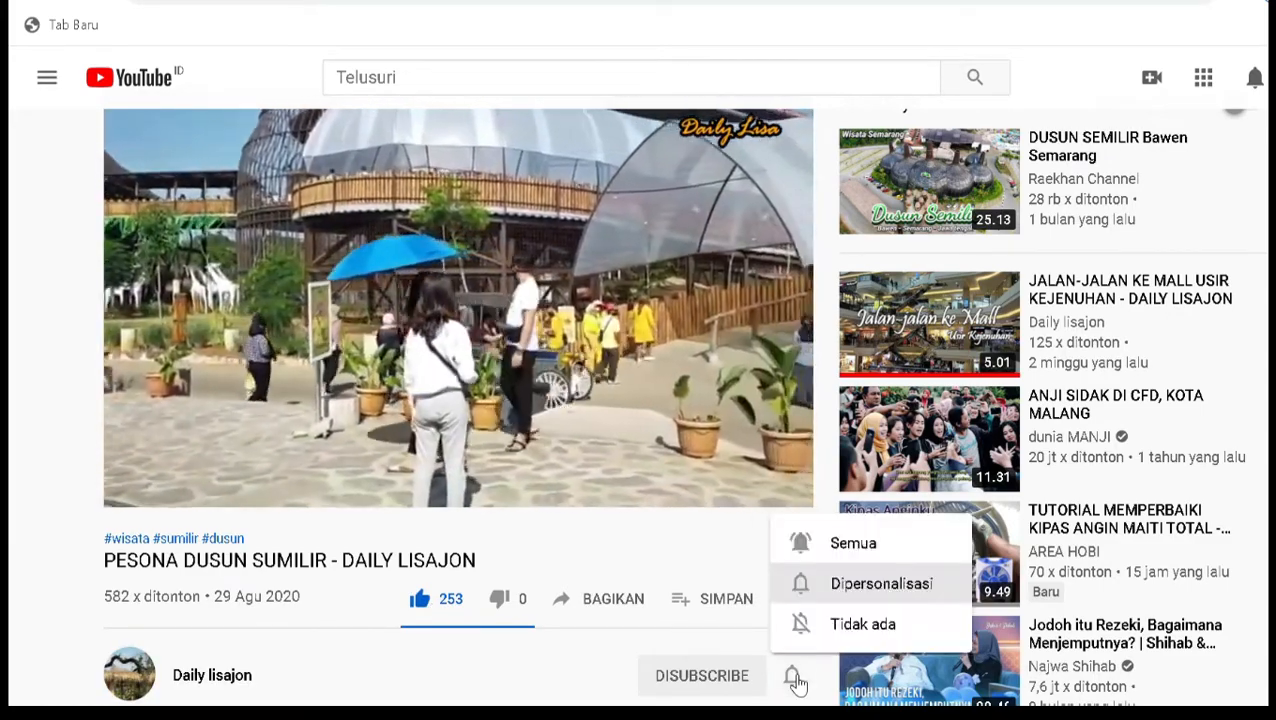
left_click(817, 541)
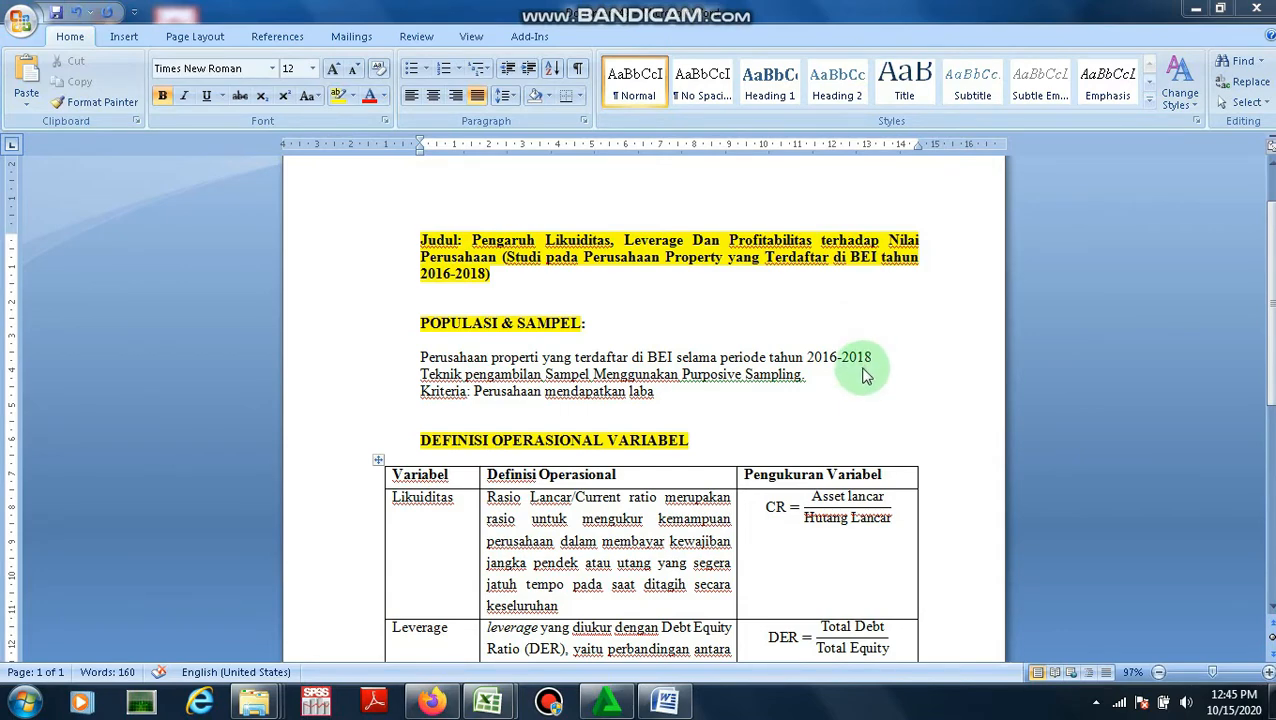
Examine the research title, the population and sample criteria, and the variable definitions table with its measurement formulas in the Word document
left_click_drag(1270, 282, 1272, 303)
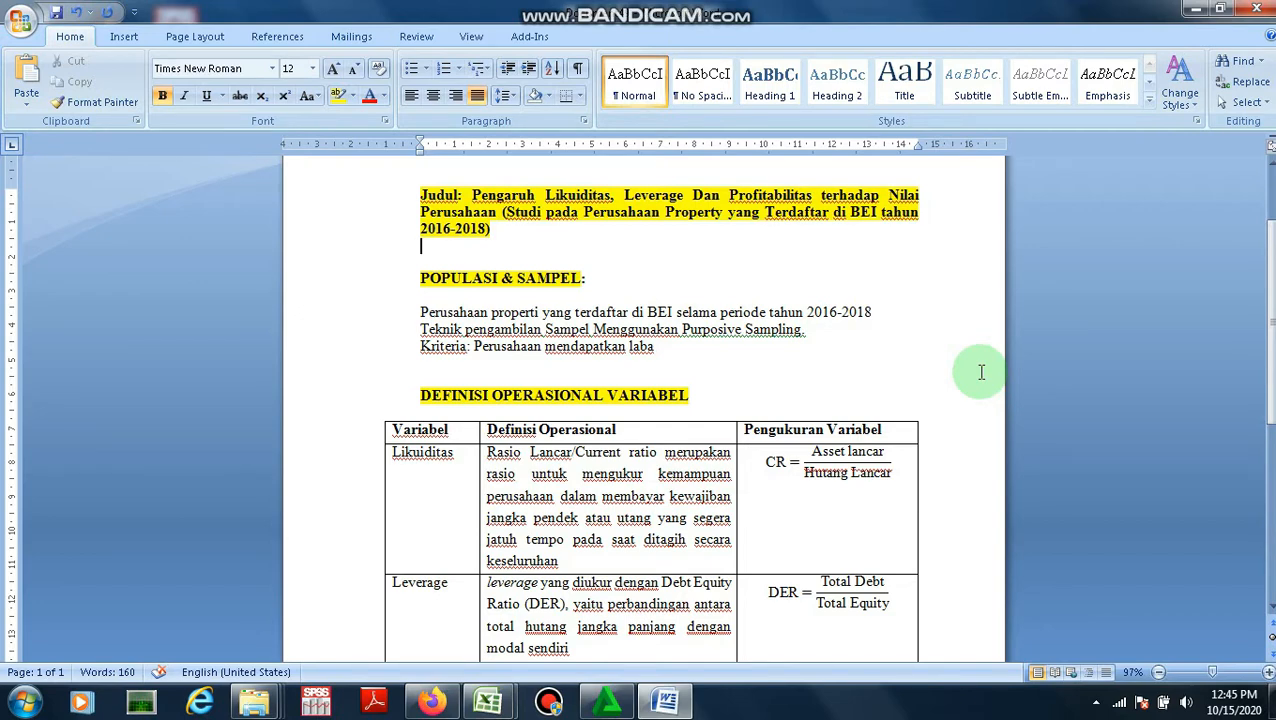
scroll(981, 372, "down", 1)
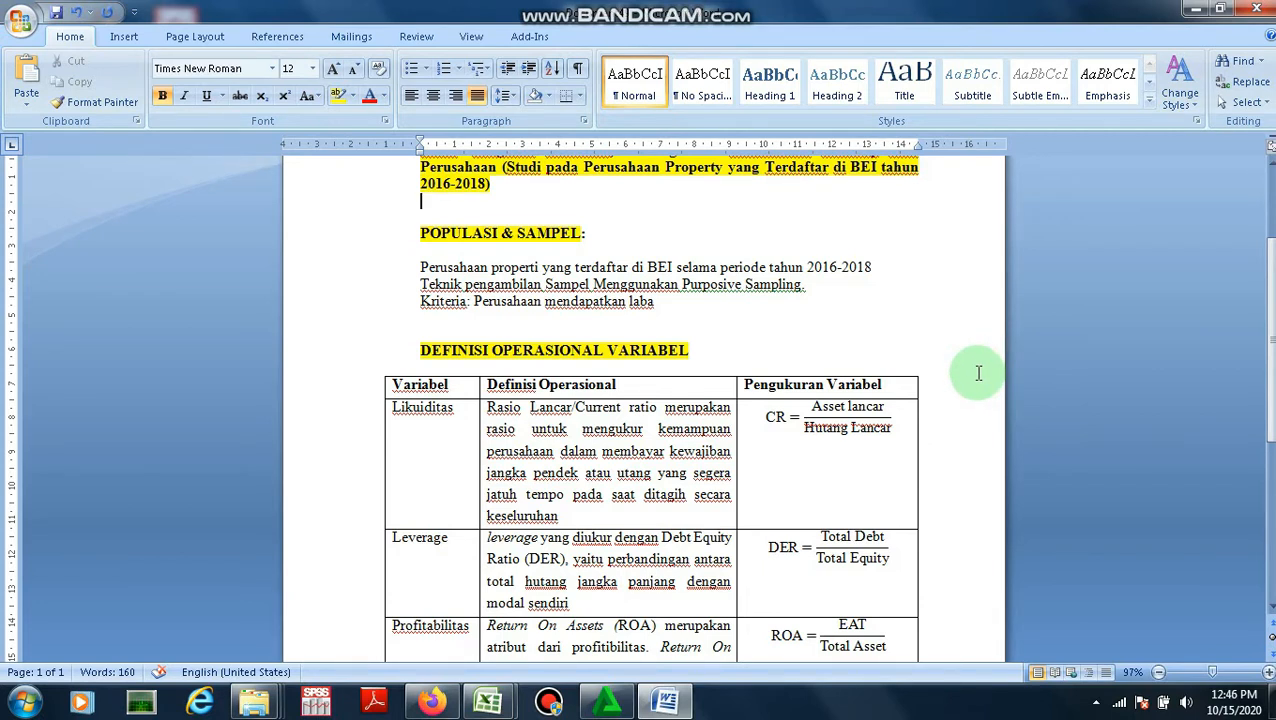
scroll(979, 373, "down", 1)
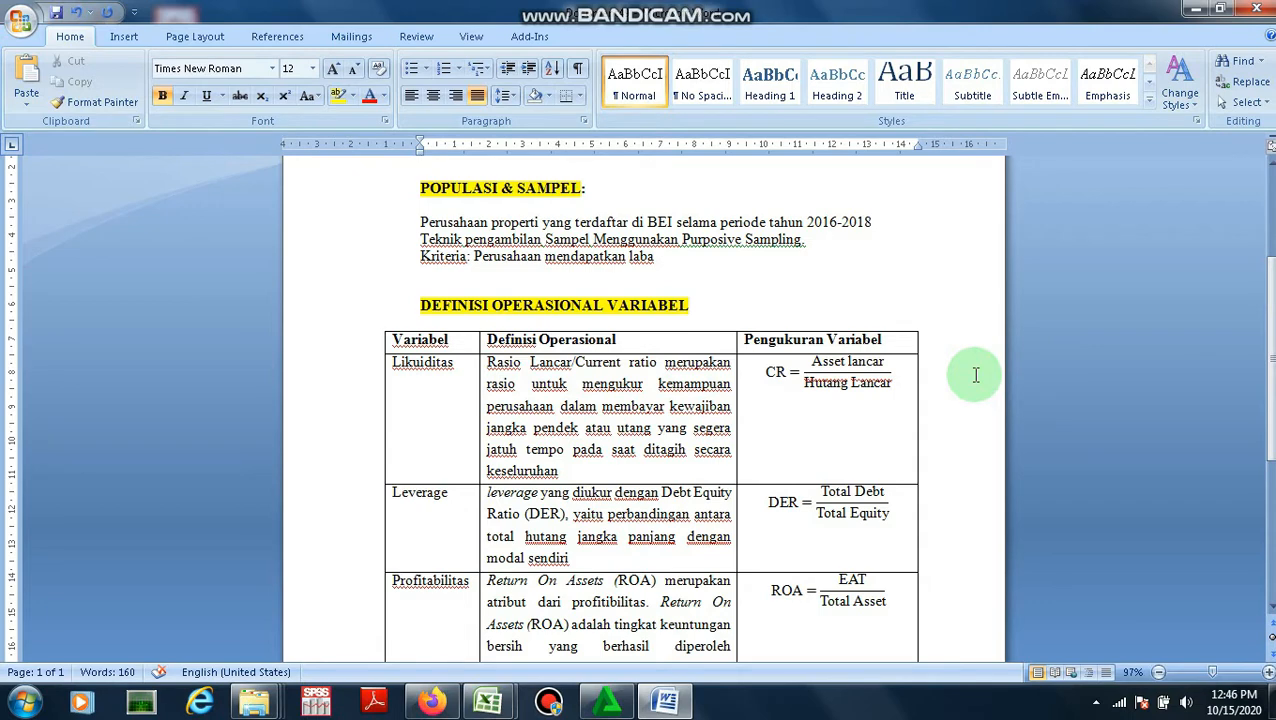
scroll(975, 375, "down", 2)
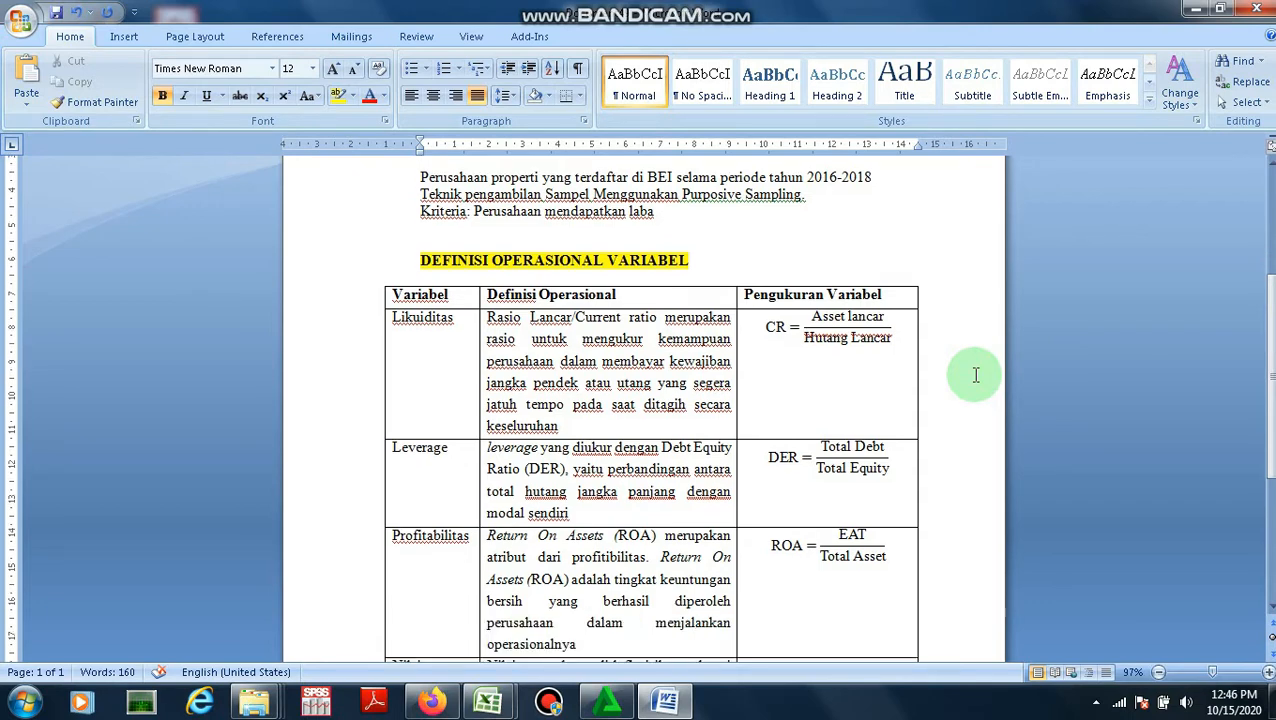
scroll(975, 375, "down", 1)
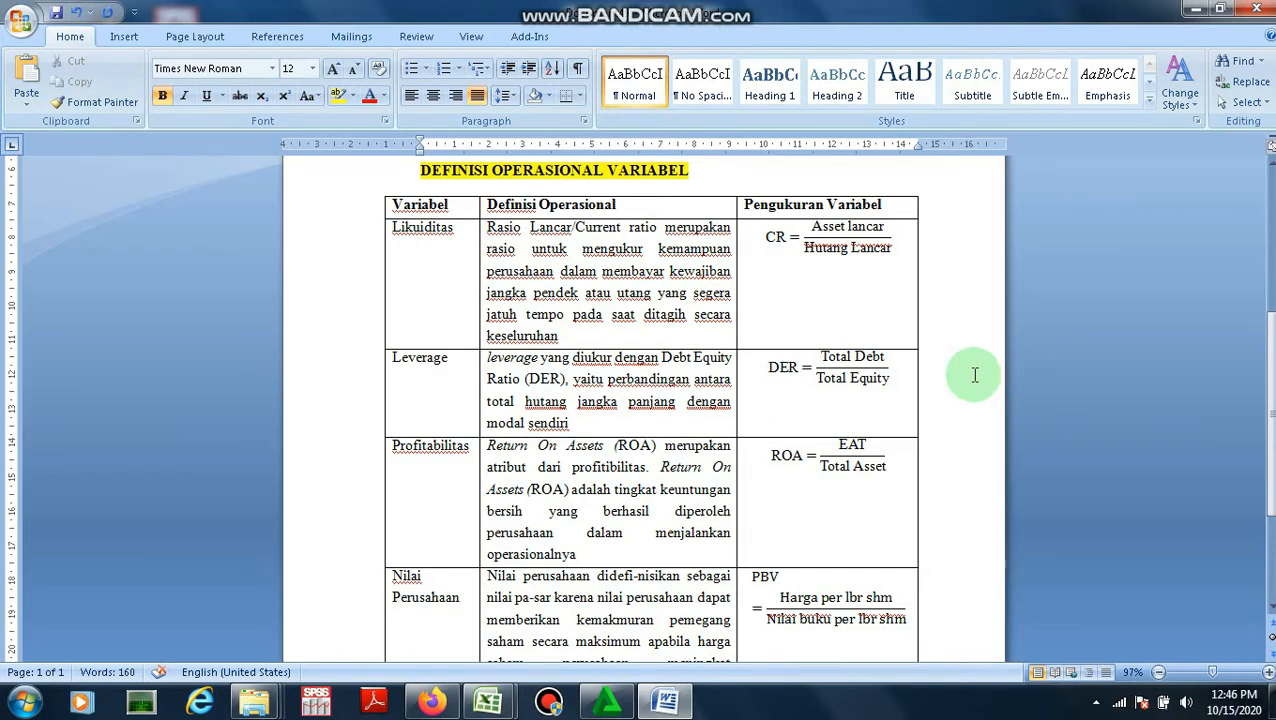
scroll(974, 375, "down", 1)
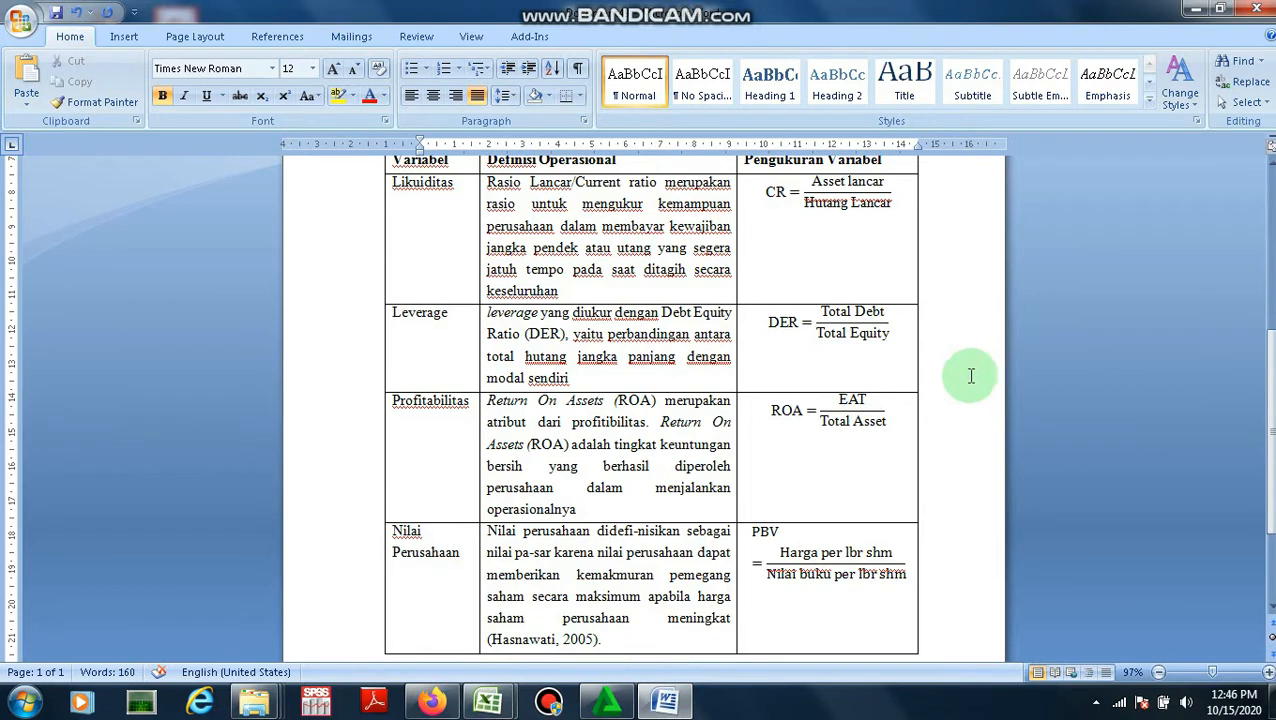
scroll(969, 376, "down", 1)
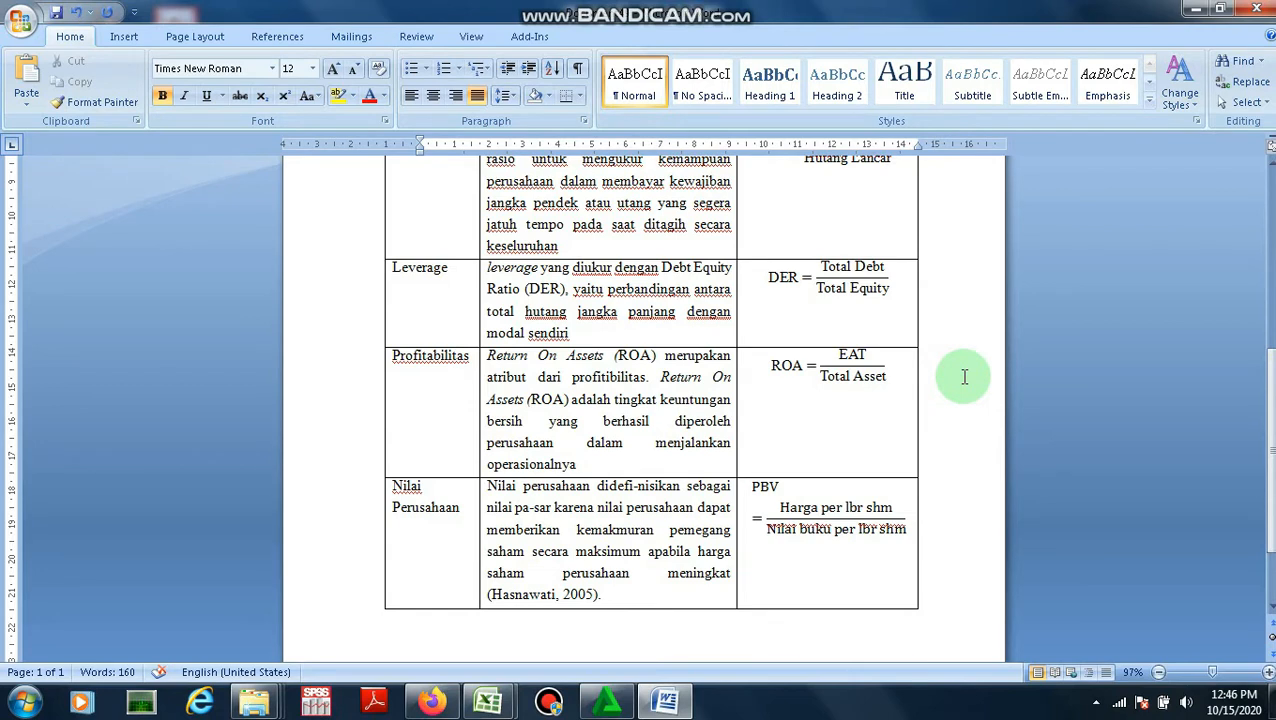
scroll(965, 377, "down", 2)
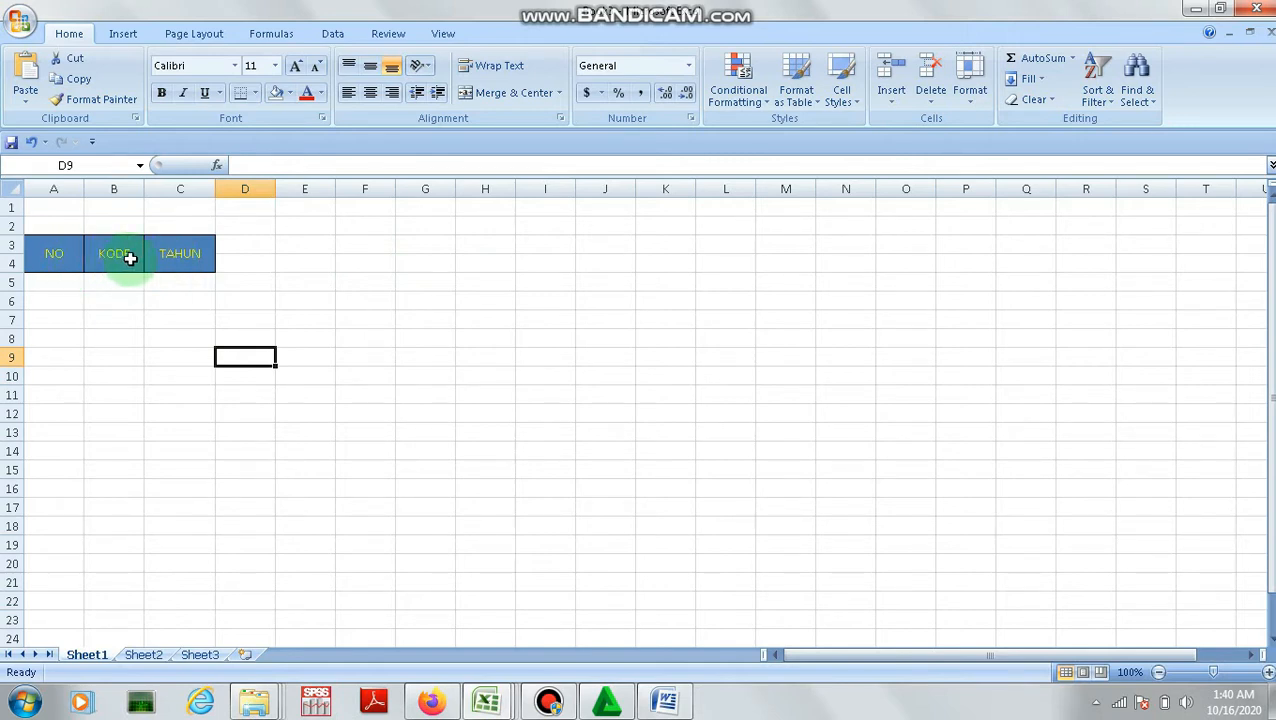
Enter 1 as the first row number in cell A5 under NO
left_click(63, 283)
type("1")
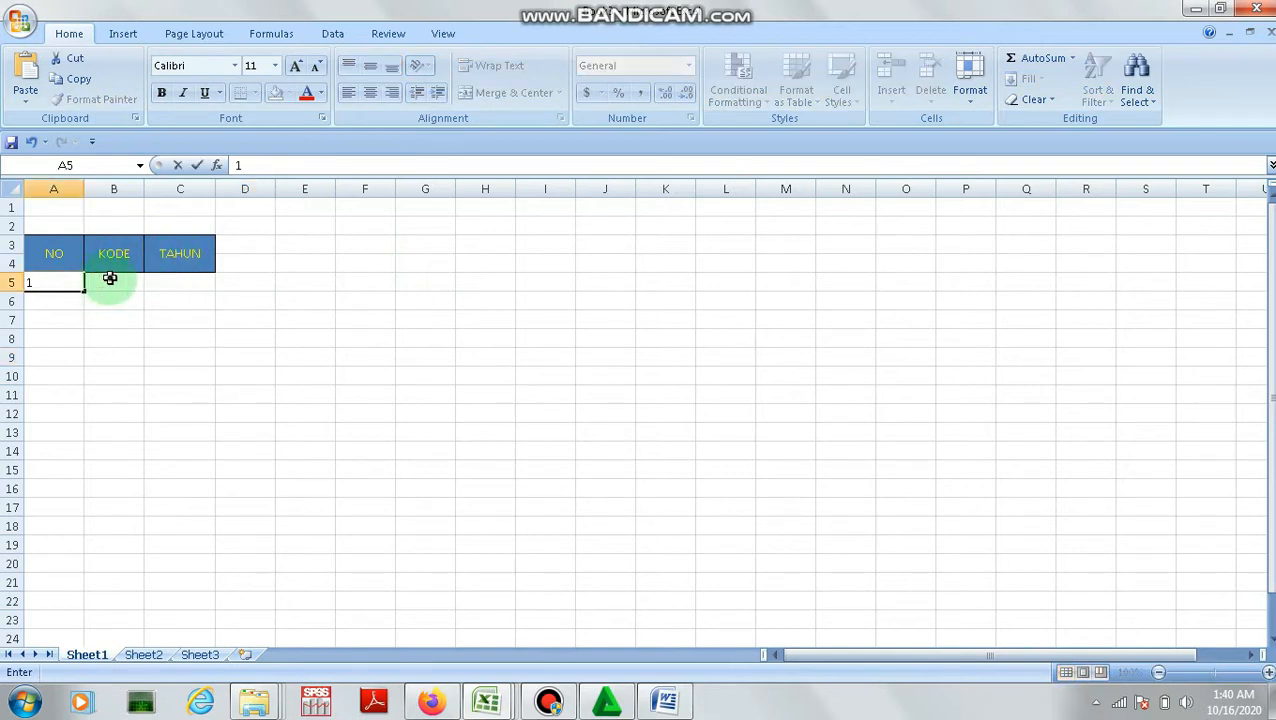
left_click(110, 282)
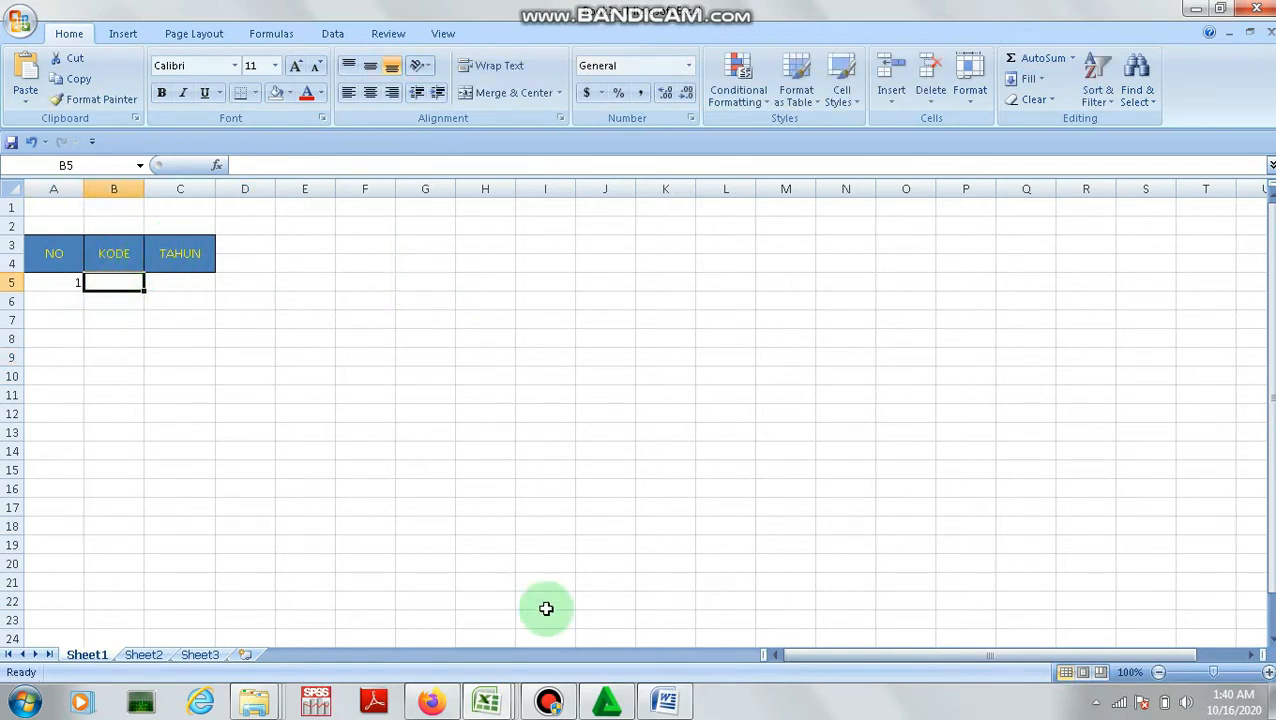
Switch to Firefox and look through the stock codes in the sahamok.net list of property and real estate companies
left_click(433, 705)
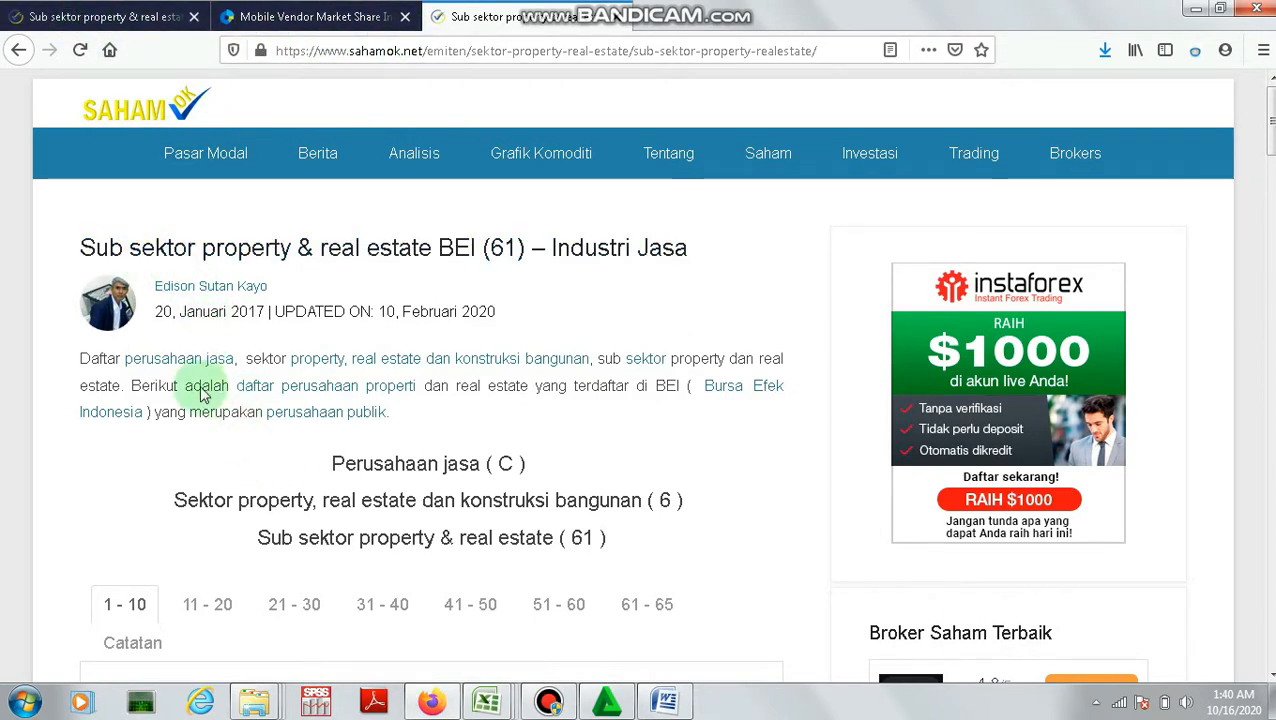
scroll(379, 430, "down", 3)
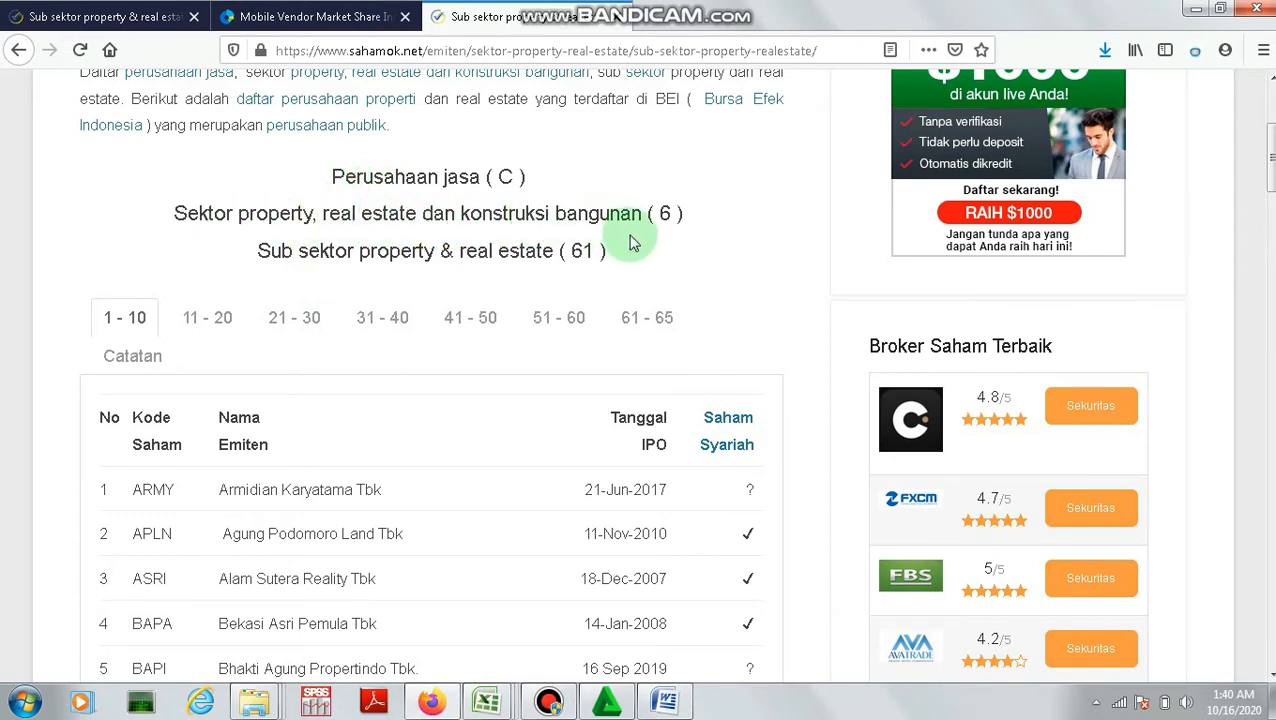
scroll(433, 338, "down", 3)
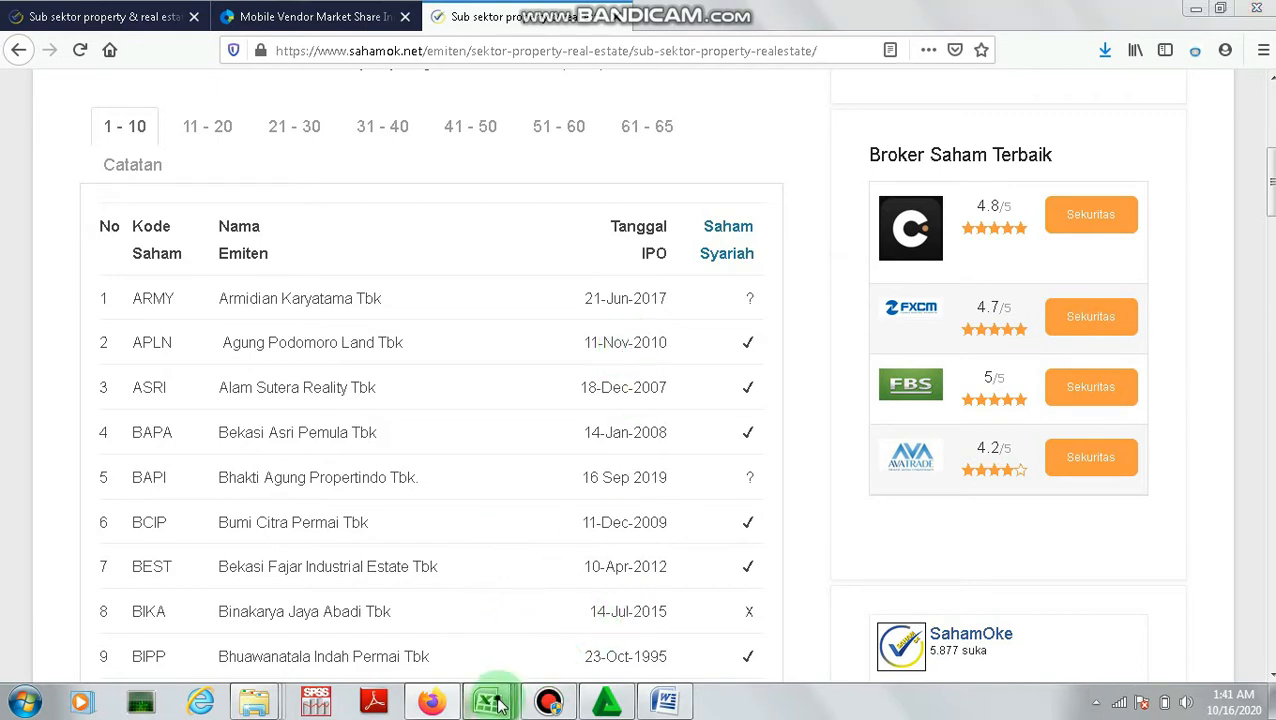
Return to the Excel workbook and fill row 5 with number 1 and company code APLN
mouse_move(493, 695)
left_click(468, 635)
left_click(73, 280)
type("1")
left_click(100, 280)
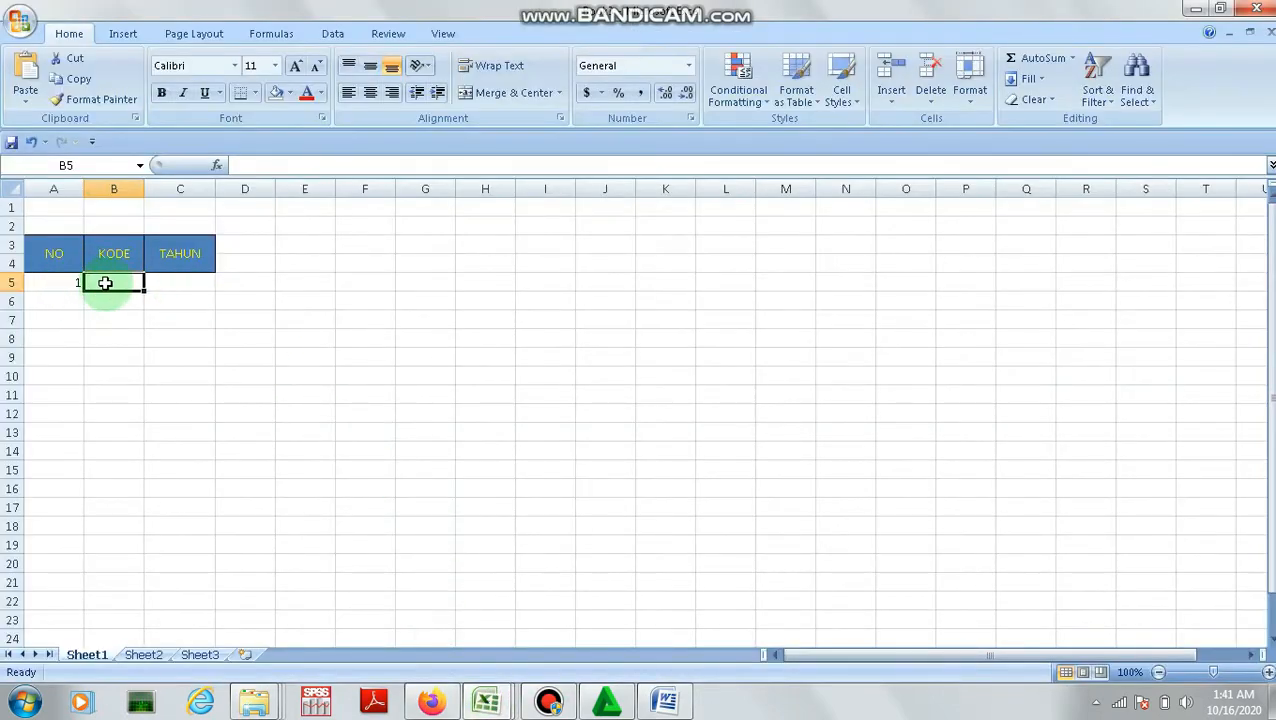
type("APL")
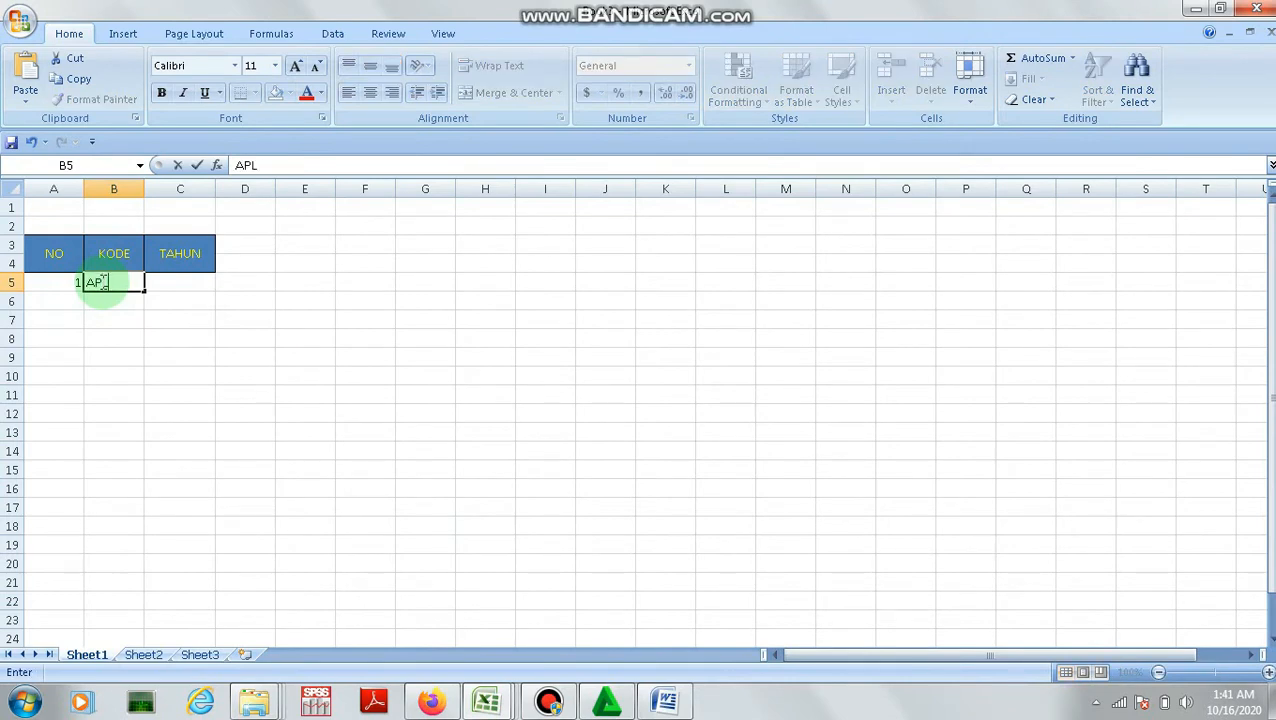
type("N")
key("Tab")
Enter the years 2016, 2017 and 2018 in cells C5 to C7 under TAHUN
type("2")
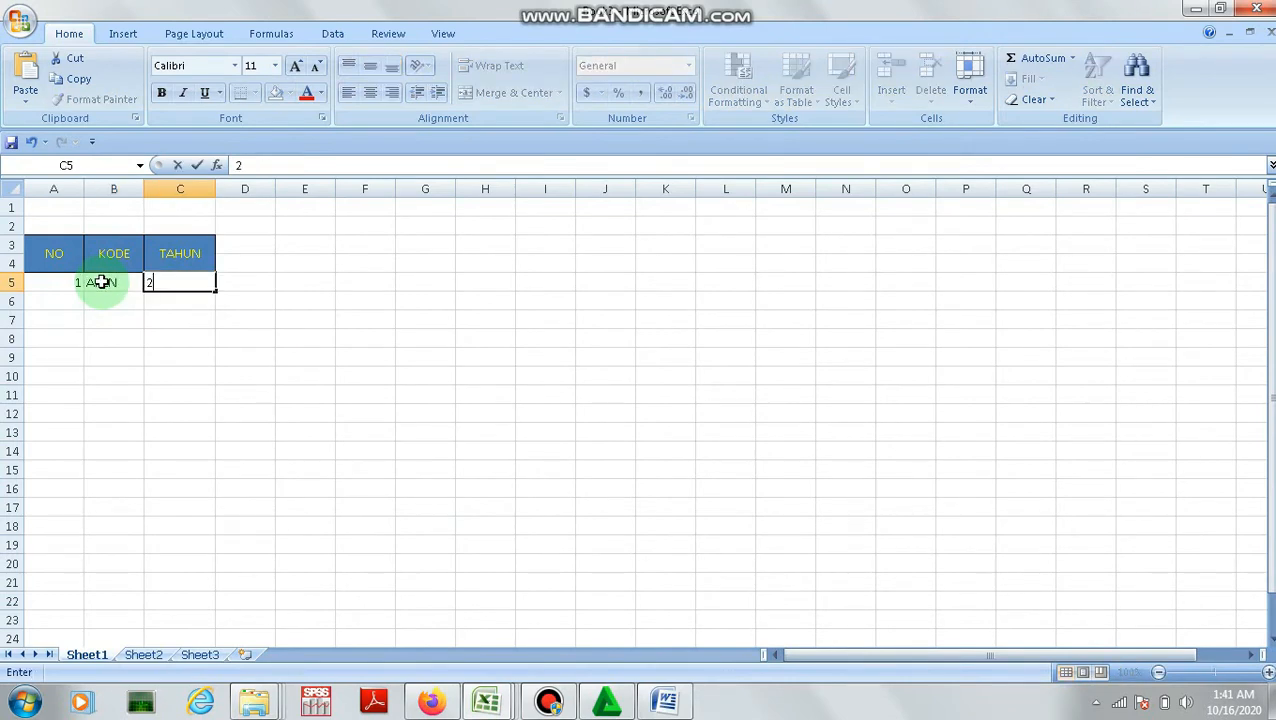
type("016")
key("Return")
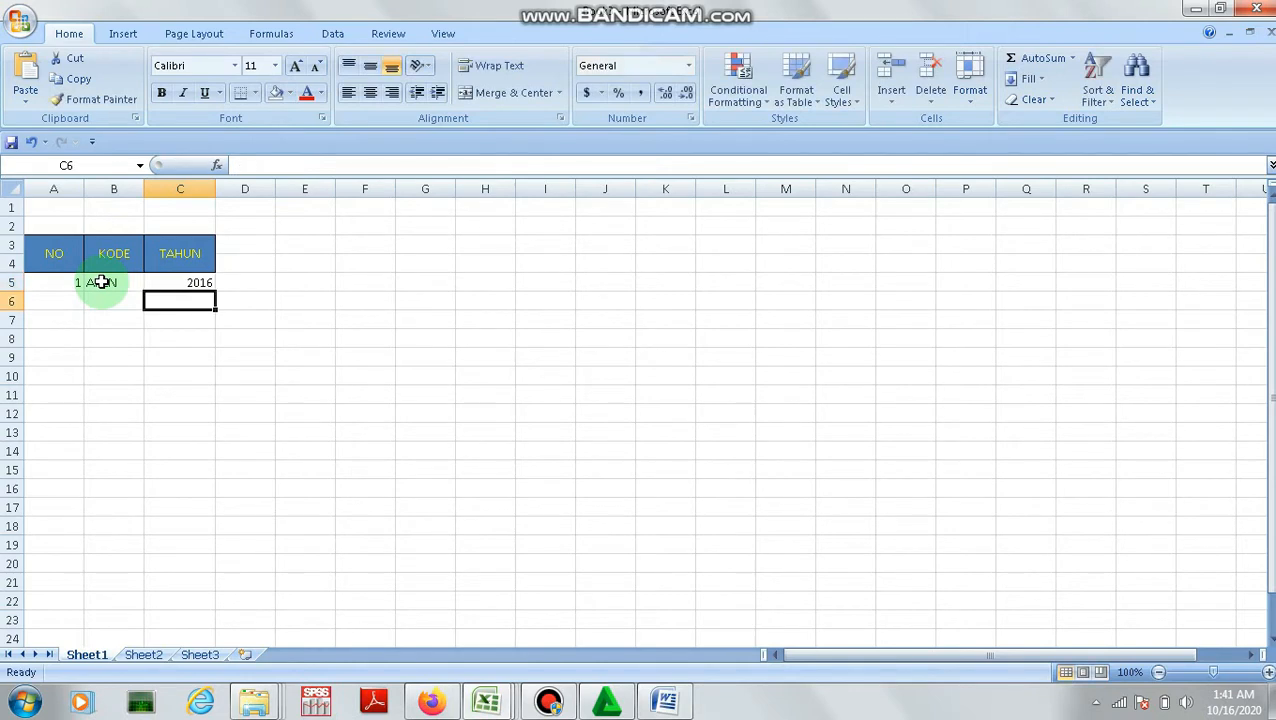
type("2017")
key("Return")
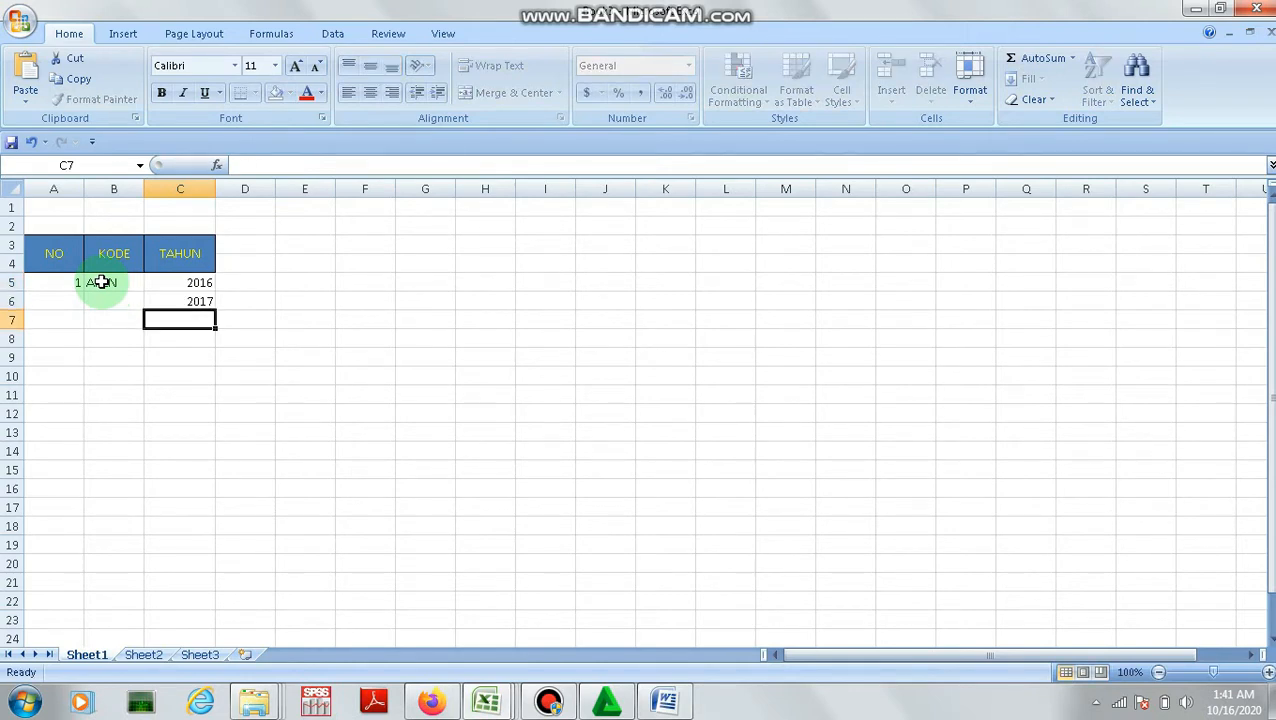
type("2018")
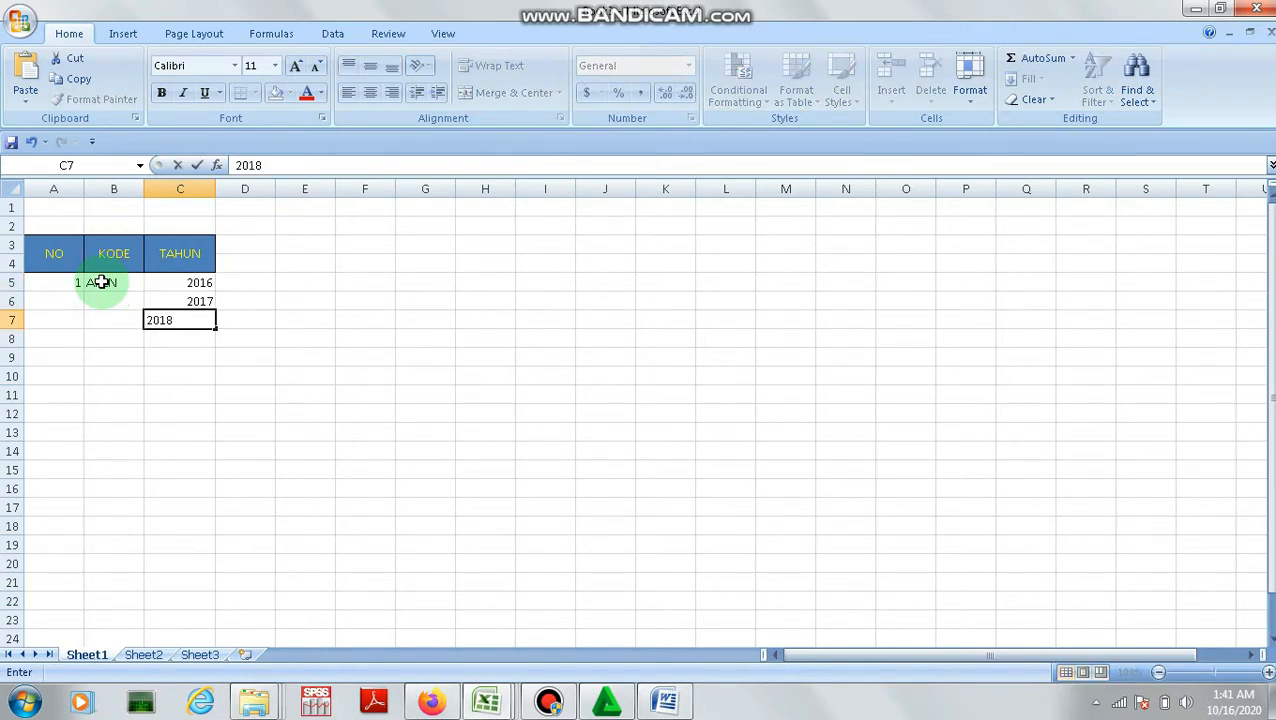
key("Return")
Enter number 2 in cell A8, check the next stock code on sahamok.net in Firefox, and enter ASRI in B8
left_click(70, 338)
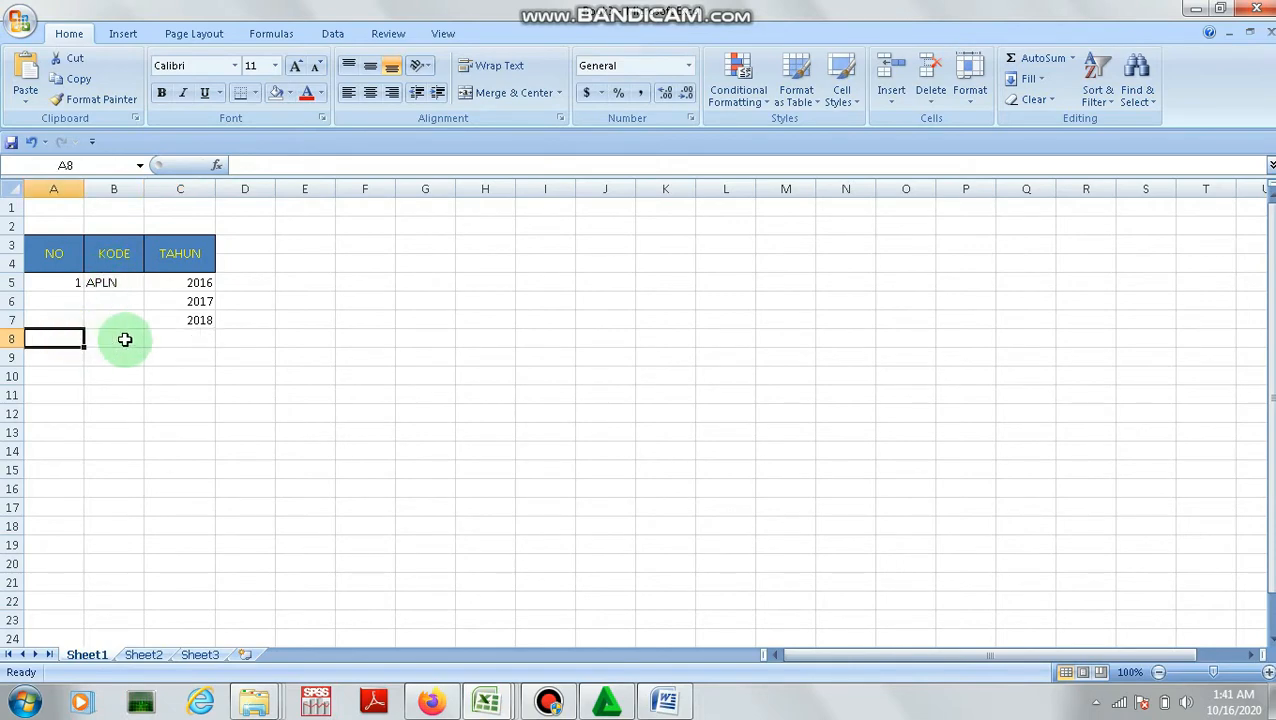
type("2")
left_click(120, 339)
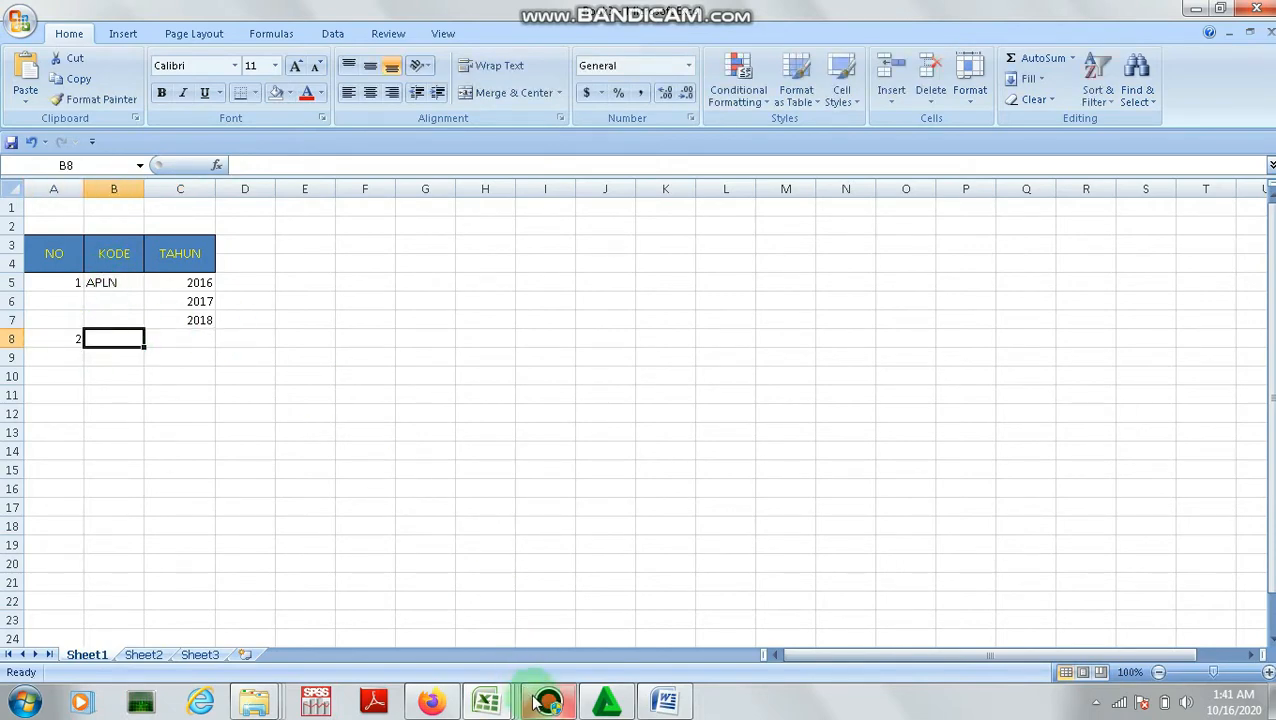
left_click(438, 700)
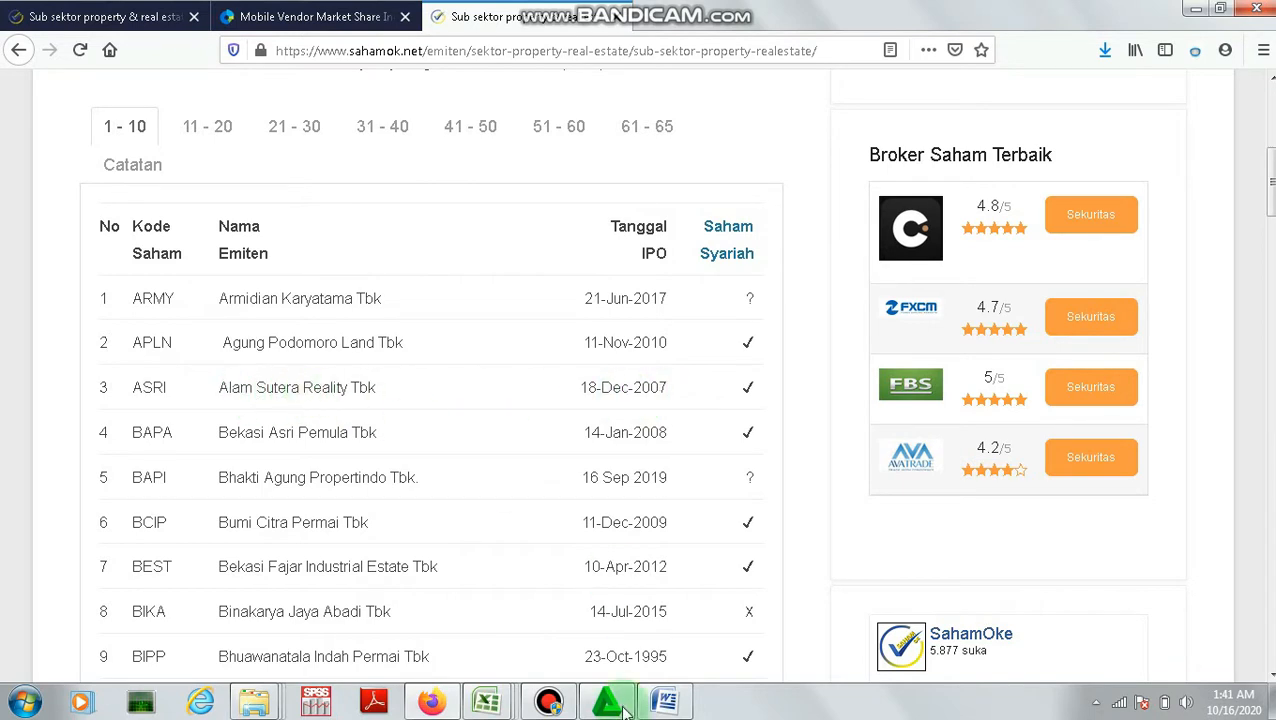
mouse_move(489, 703)
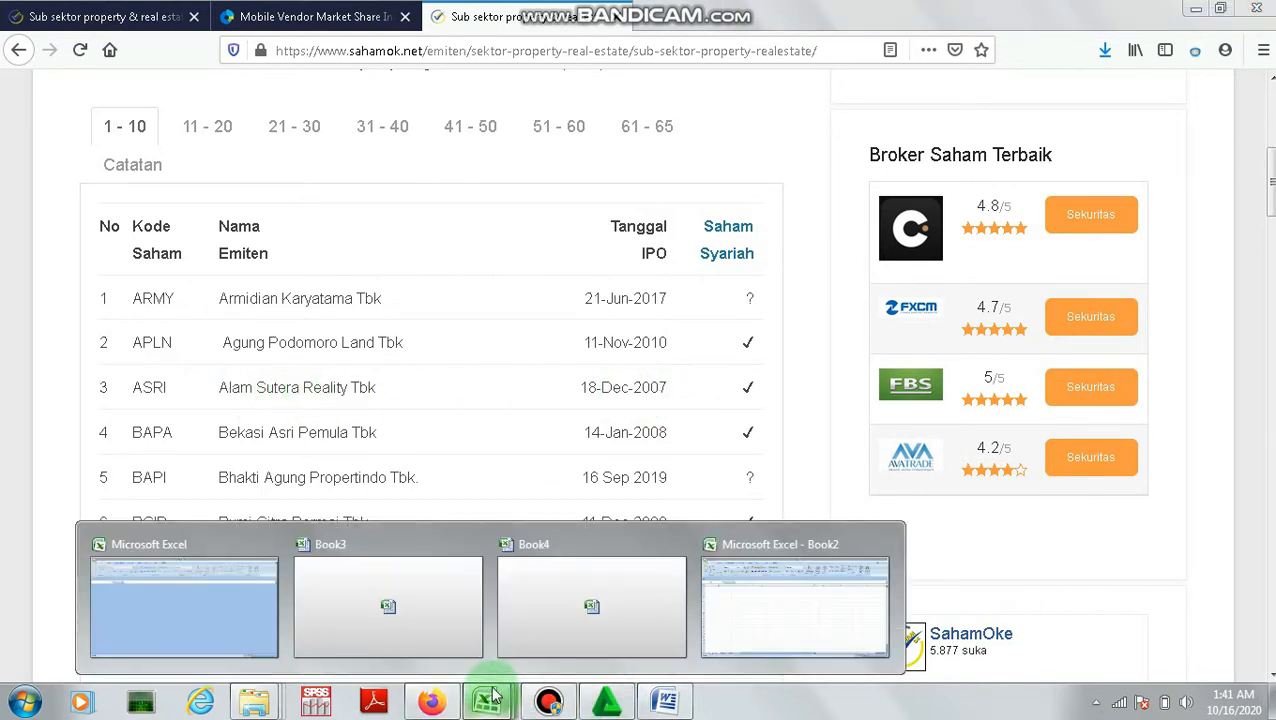
left_click(475, 658)
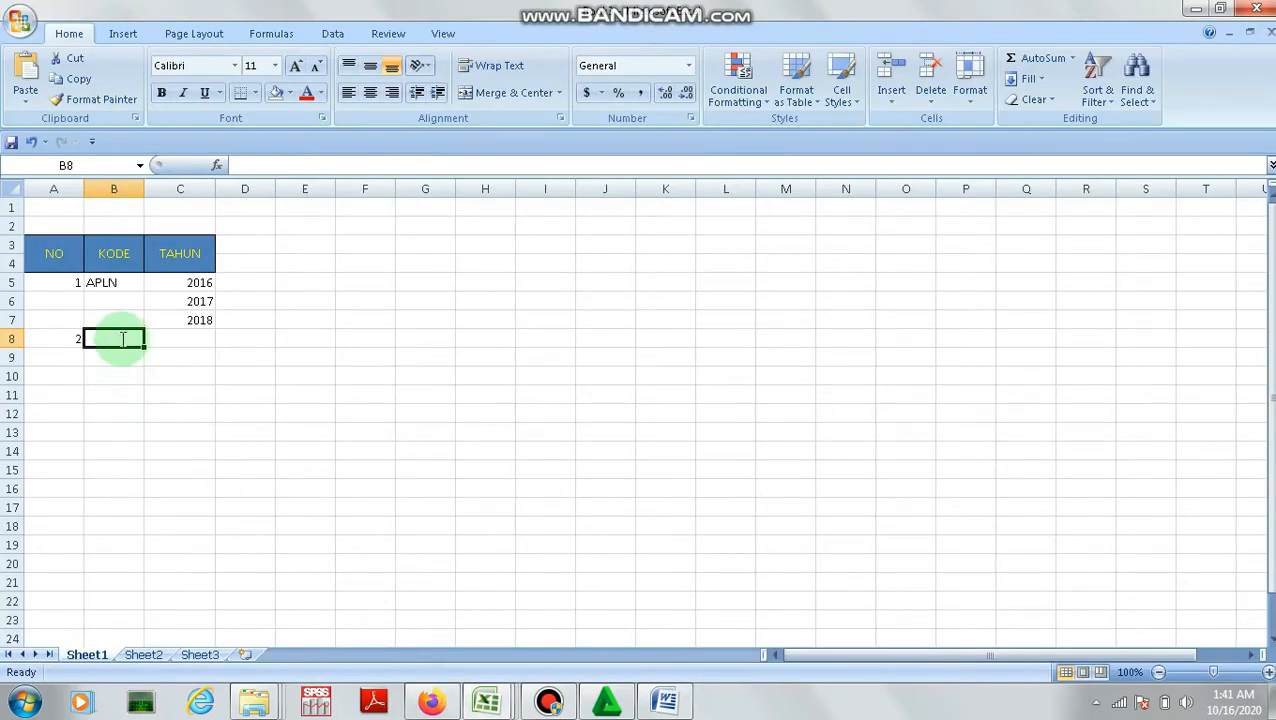
type("ASRI")
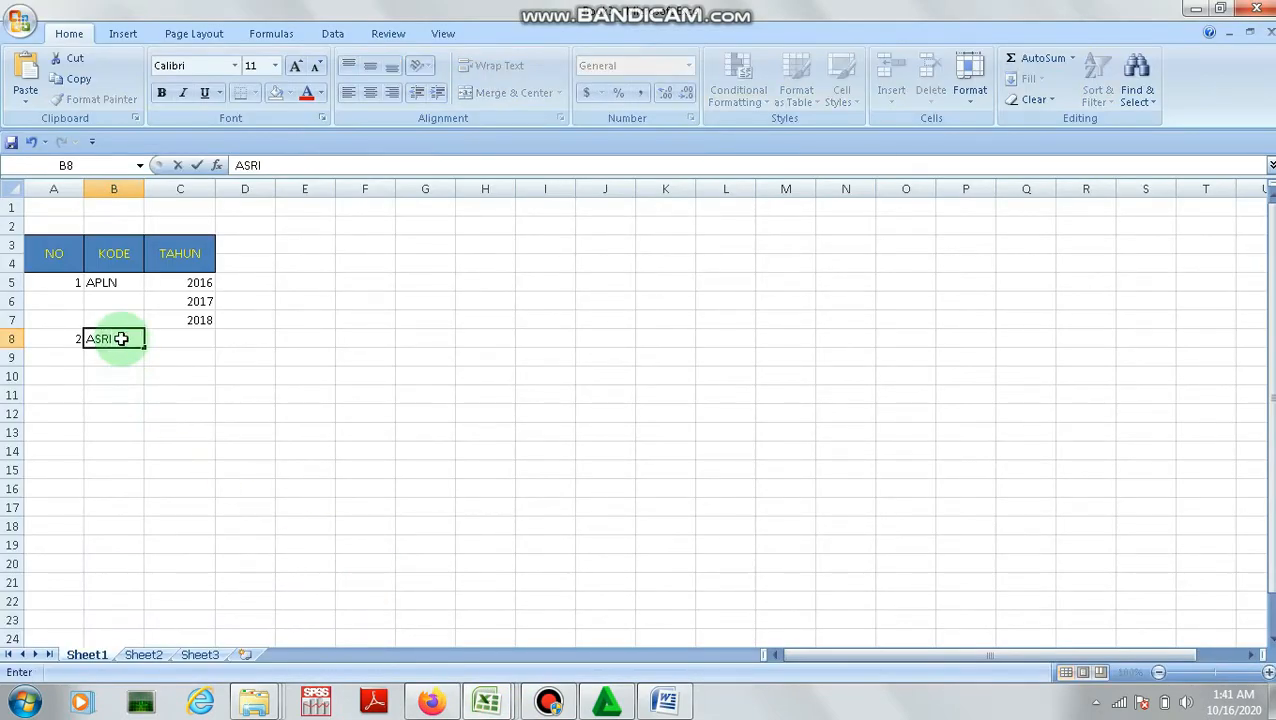
Enter the years 2016, 2017 and 2018 in cells C8 to C10 for ASRI
key("Tab")
type("2016")
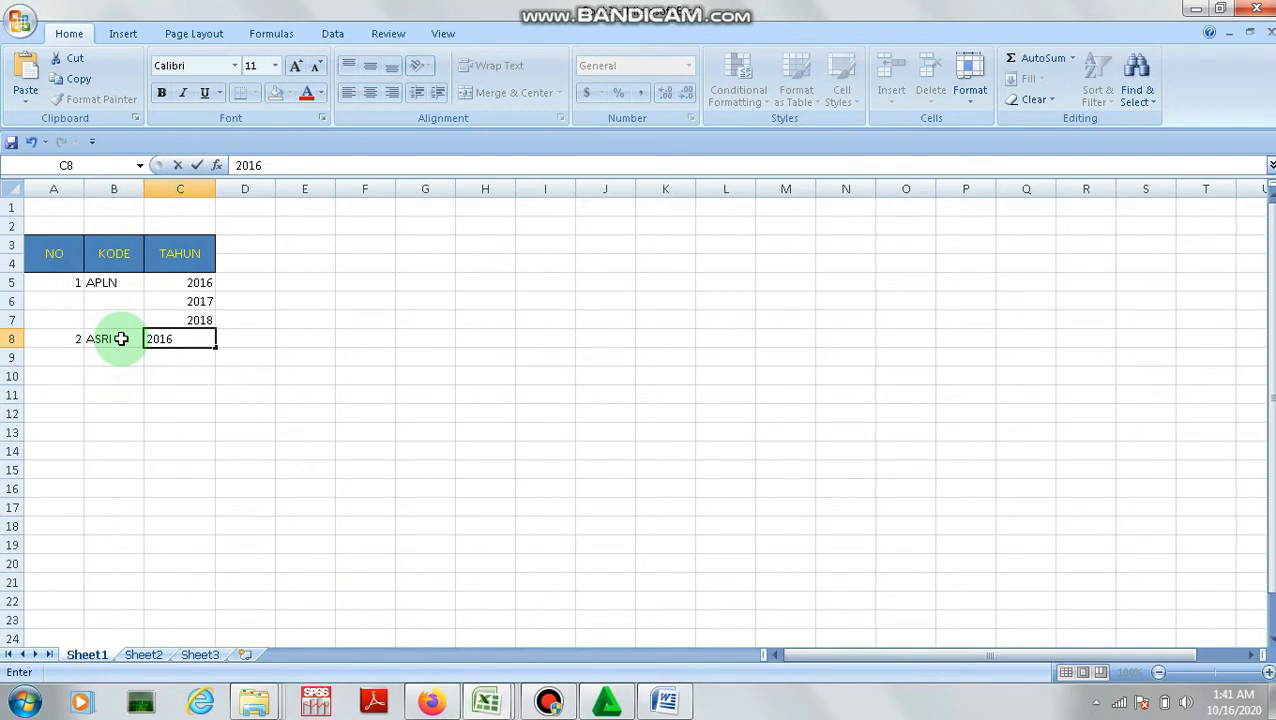
key("Return")
type("2017")
key("Return")
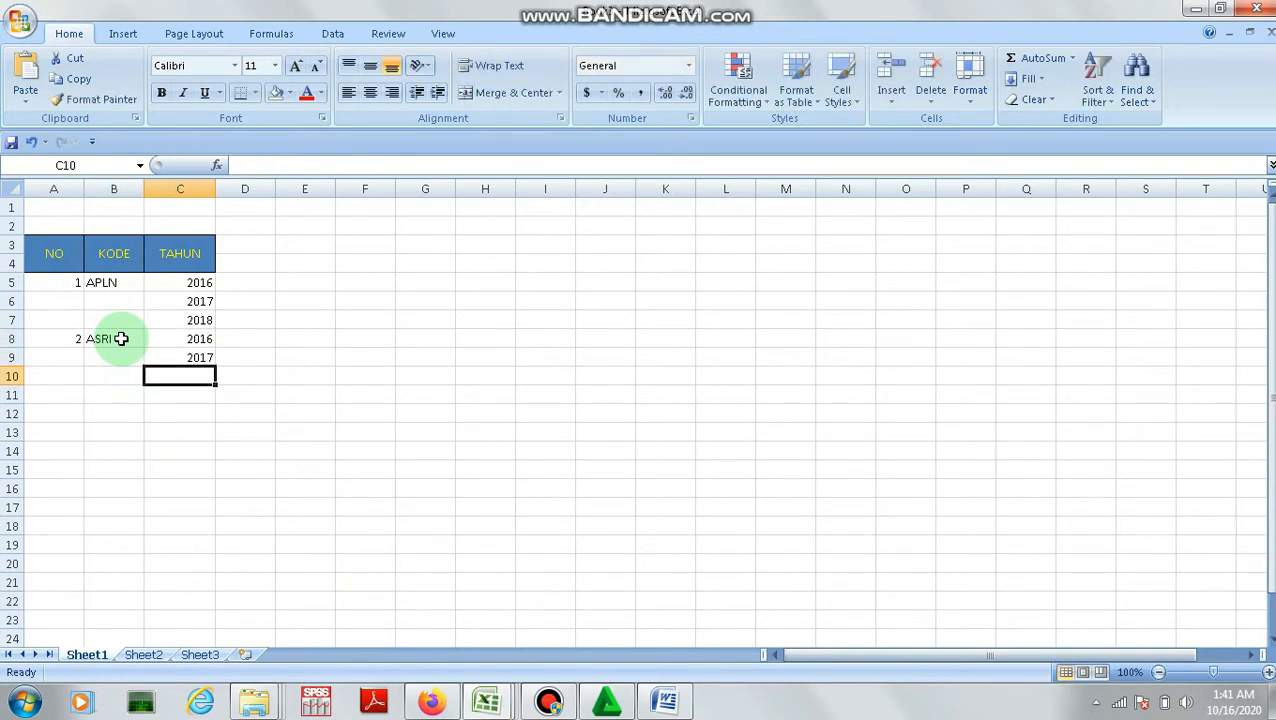
type("2018")
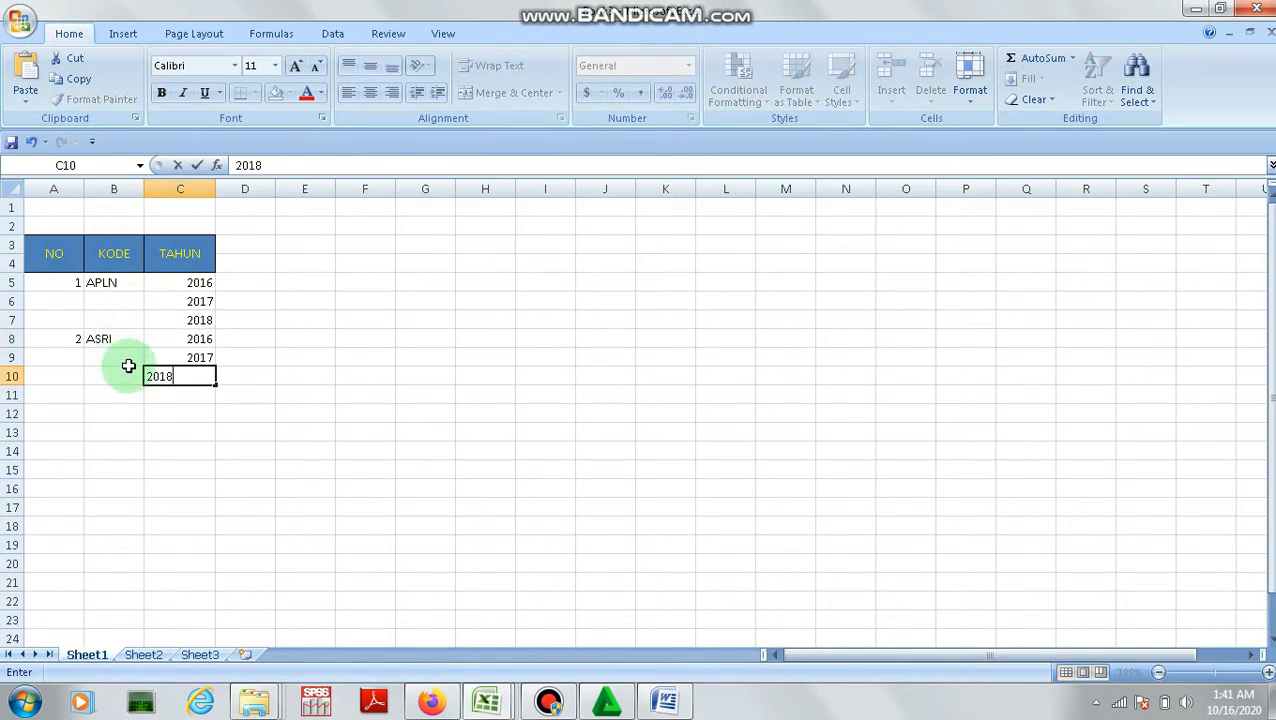
key("Return")
Enter number 3 in cell A11, consult the stock code list in Firefox, and enter company code BAPA in B11
left_click(69, 398)
type("3")
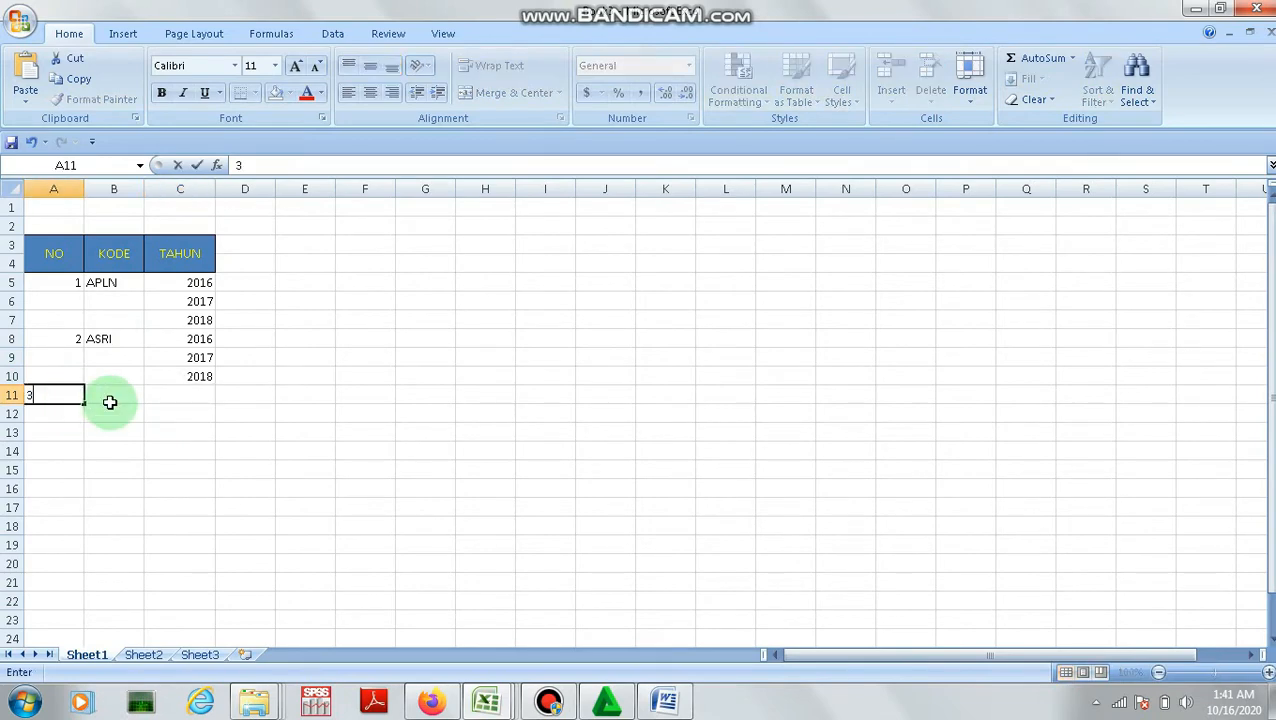
left_click(108, 398)
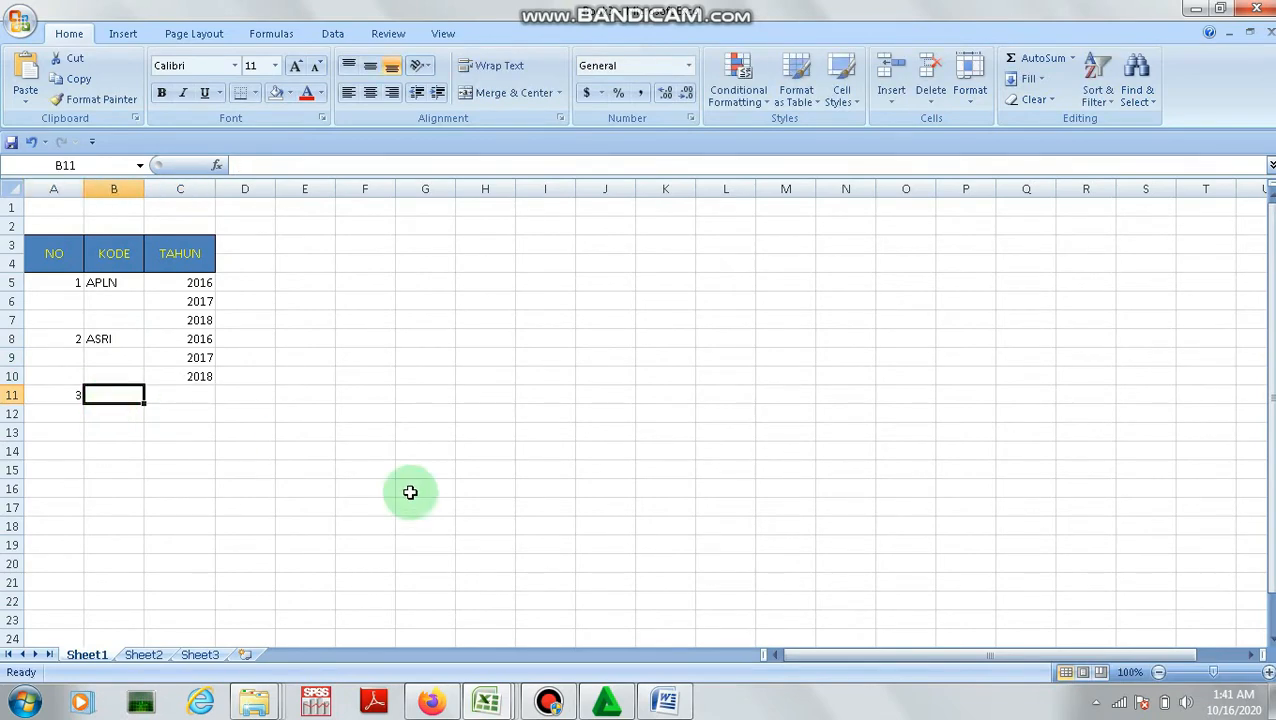
left_click(431, 702)
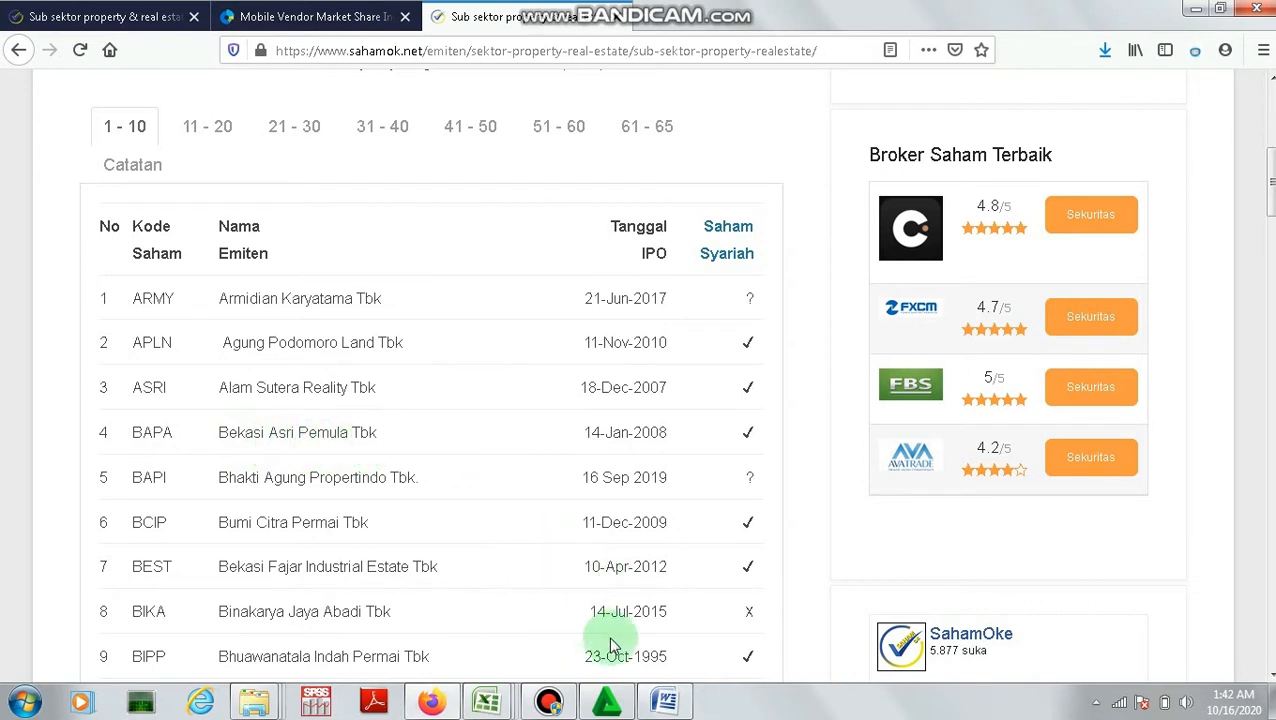
left_click(505, 700)
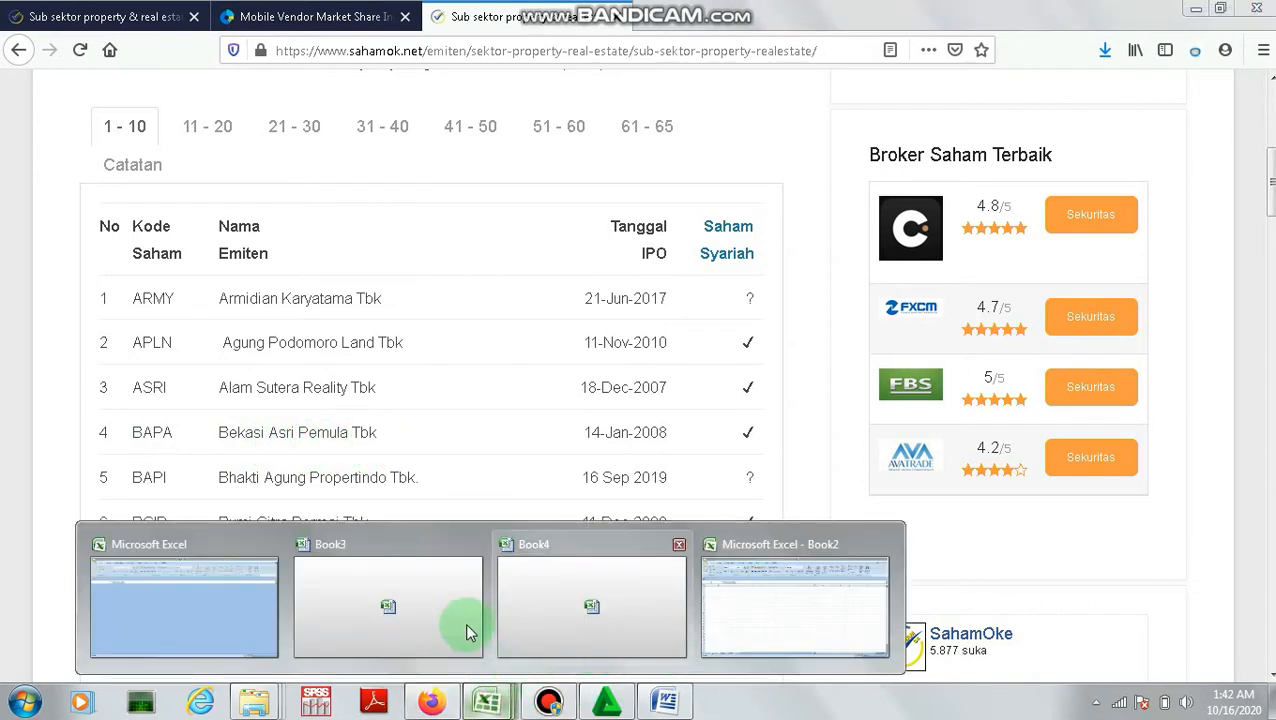
left_click(421, 630)
type("B")
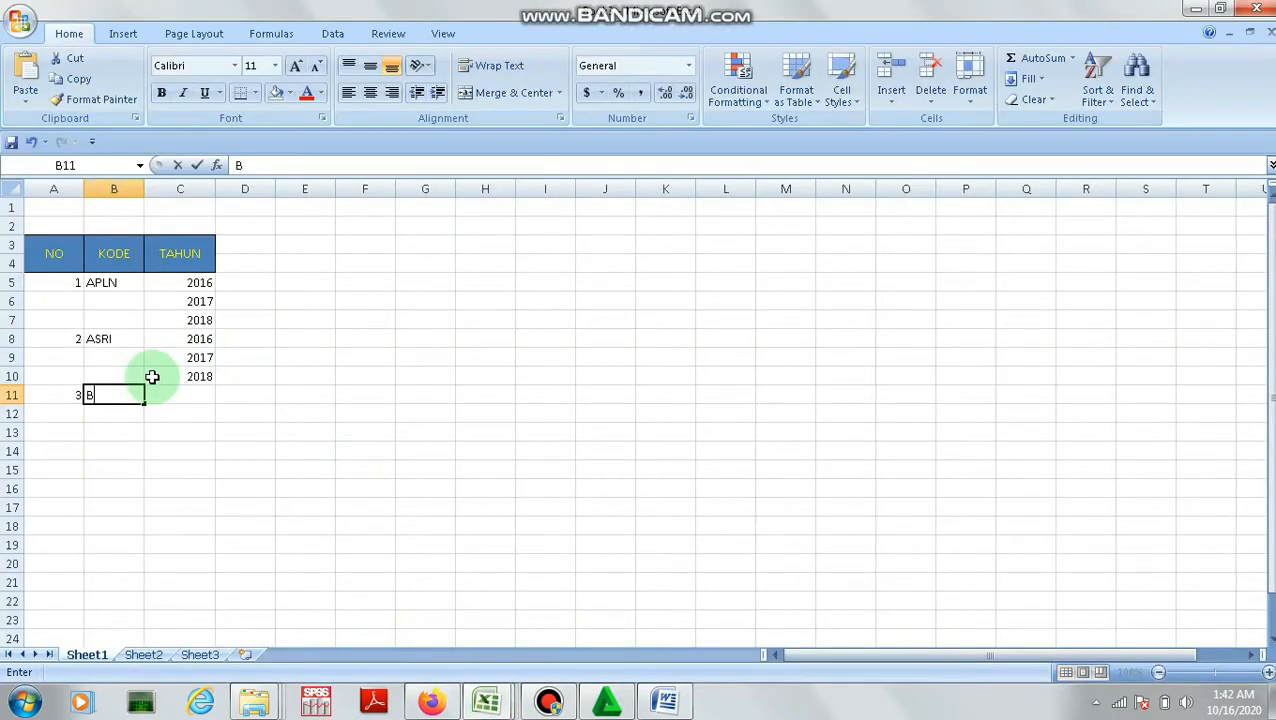
type("APA")
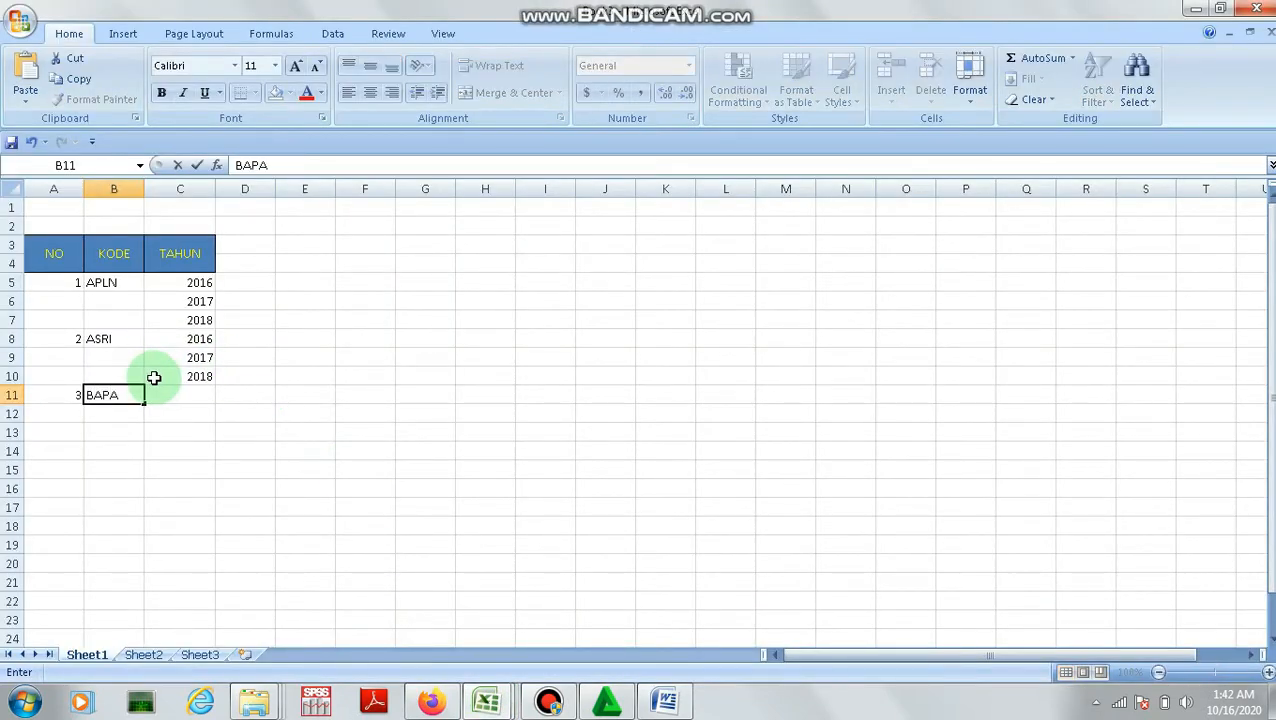
Copy the years in C8:C10 to the cells starting at C11 for BAPA
left_click_drag(199, 343, 210, 377)
right_click(212, 378)
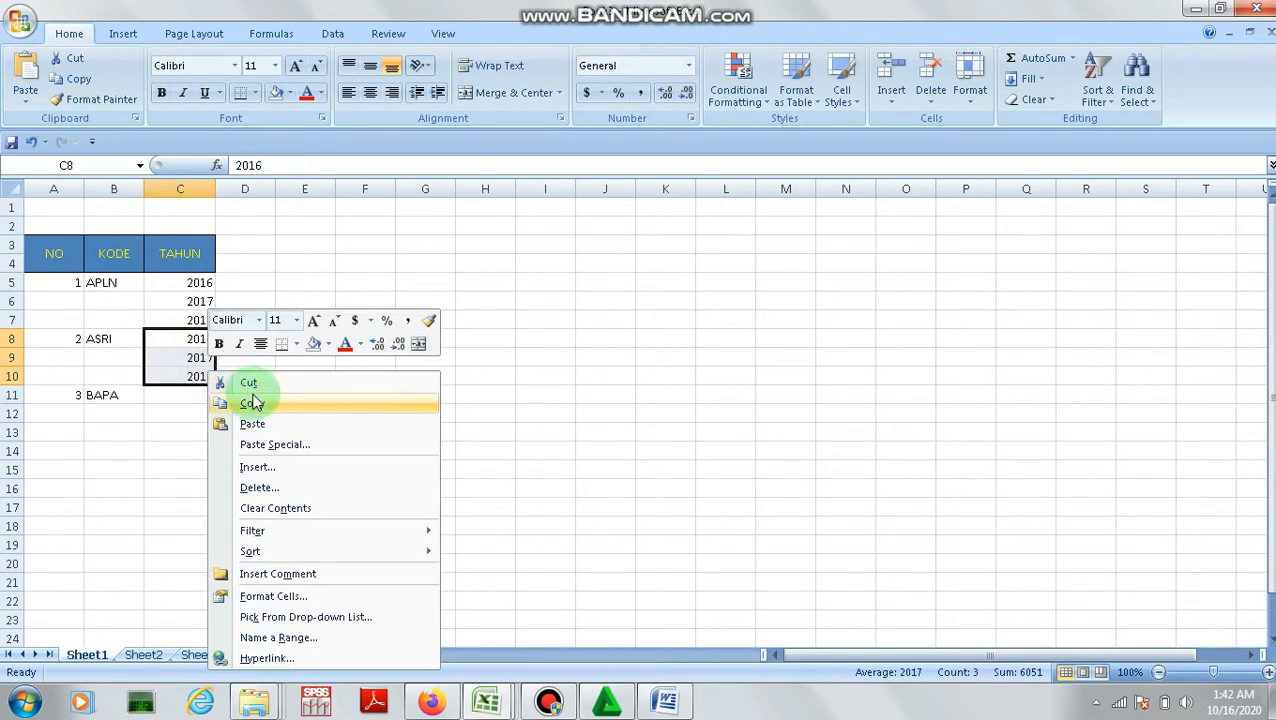
left_click(250, 403)
left_click(194, 394)
right_click(196, 395)
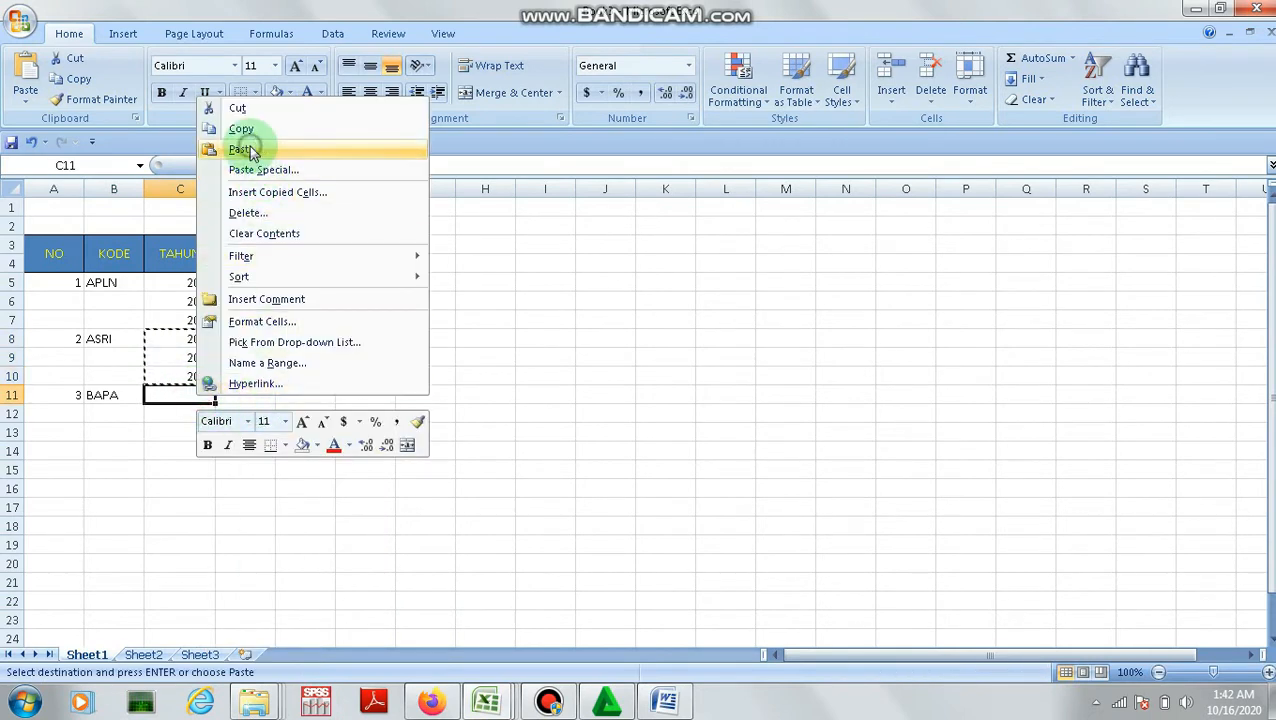
left_click(241, 149)
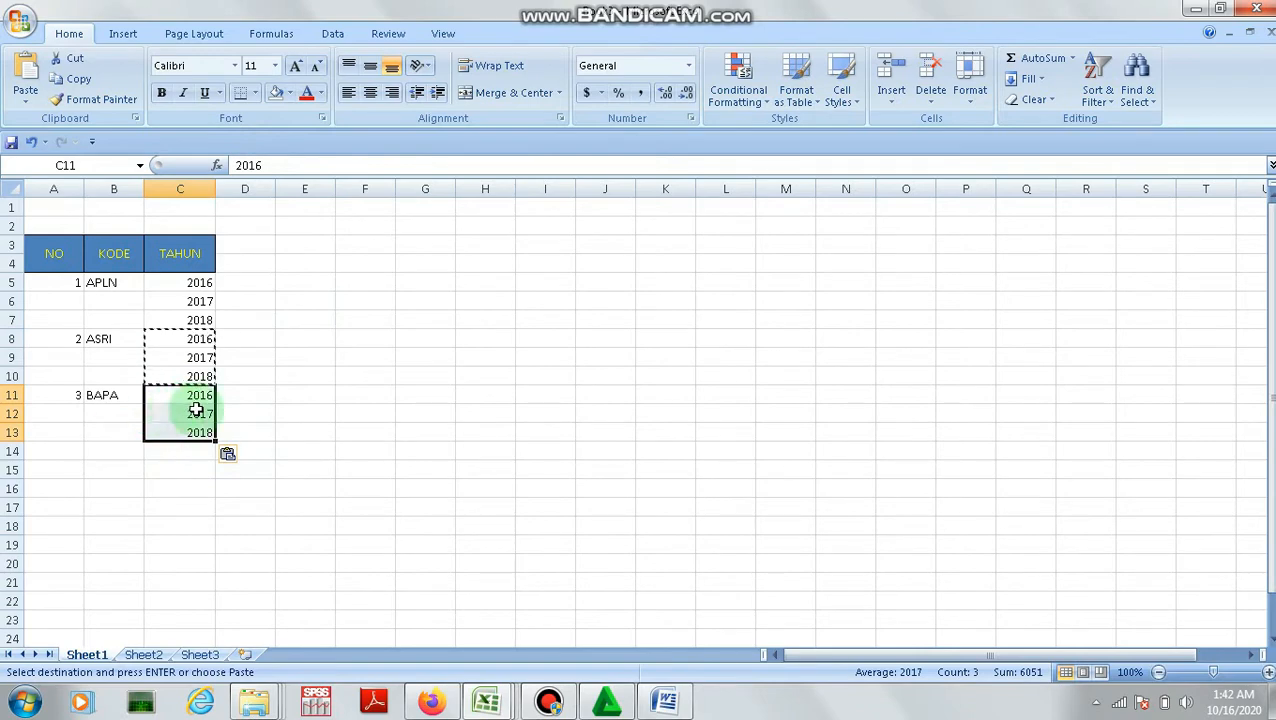
Switch to Firefox and view entries 61 - 65 of the property company list on sahamok.net
left_click(431, 701)
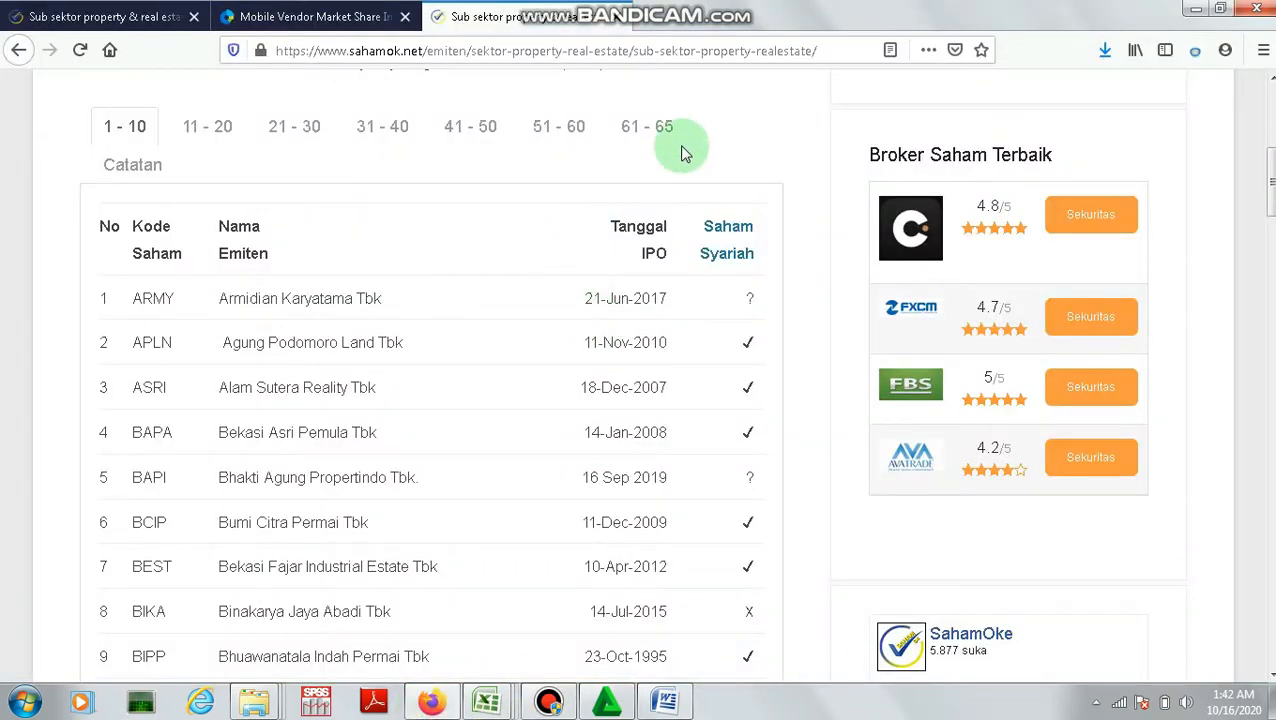
left_click(655, 127)
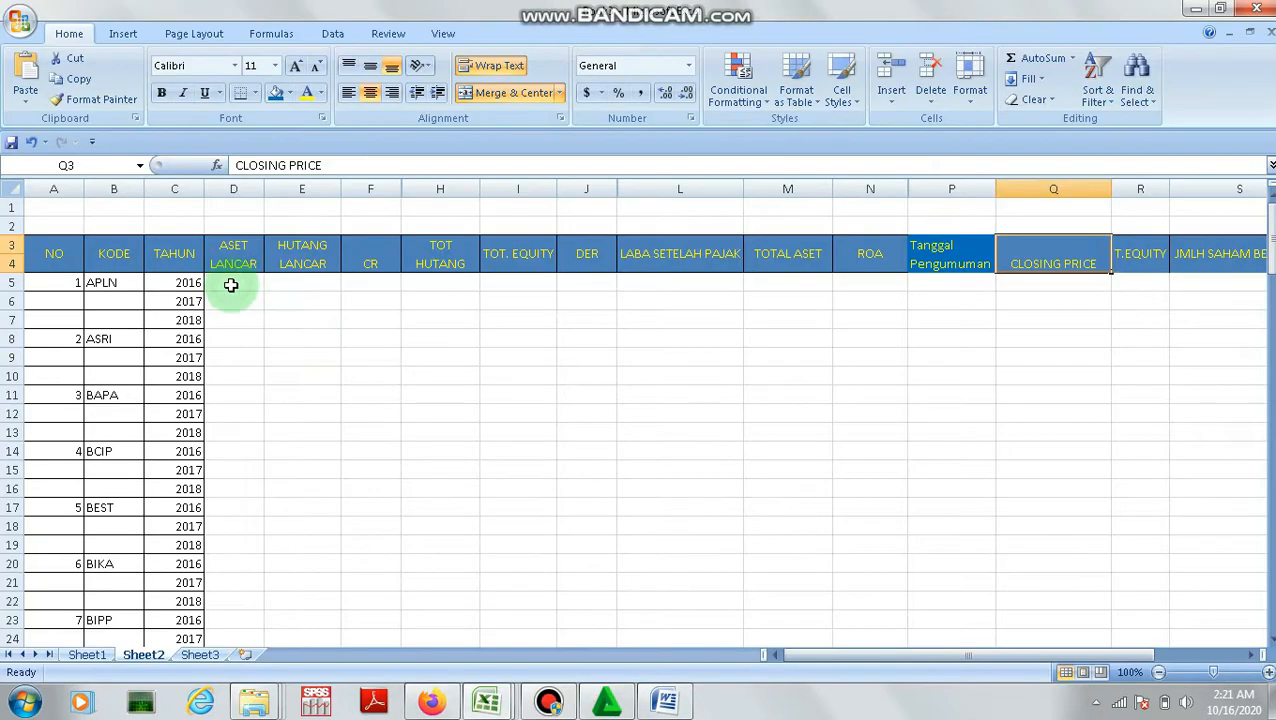
left_click(236, 286)
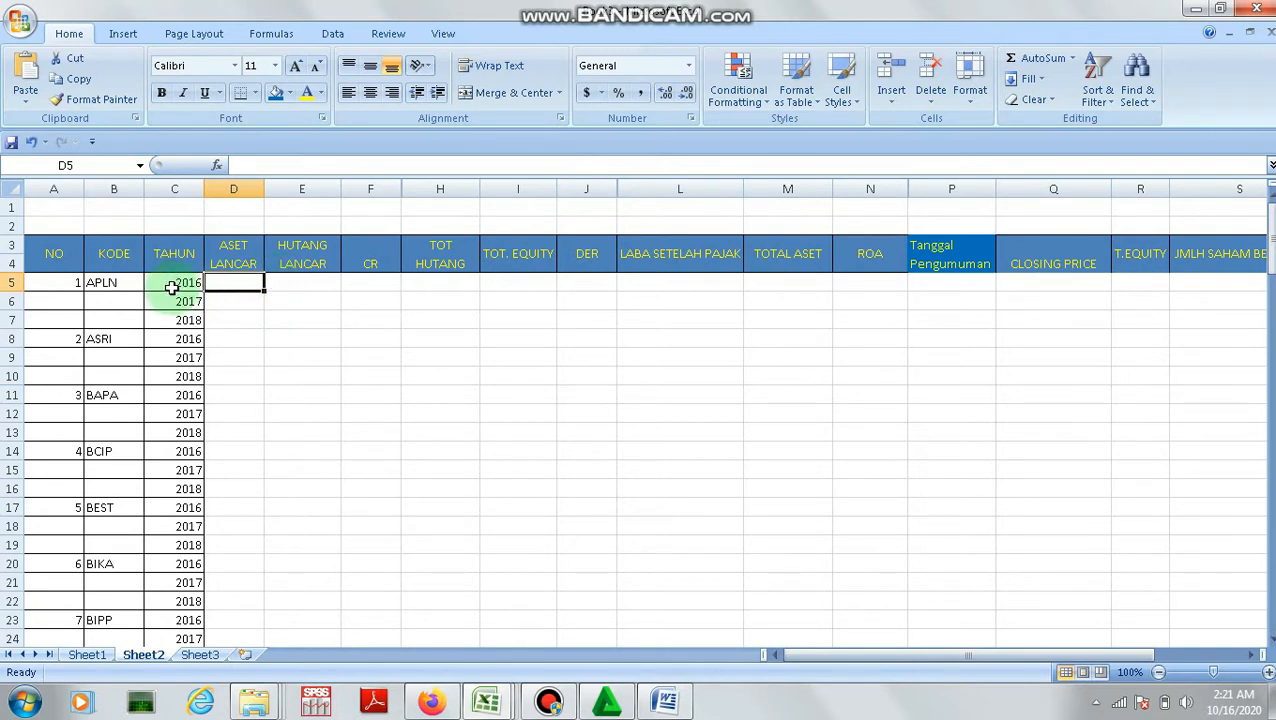
left_click(121, 285)
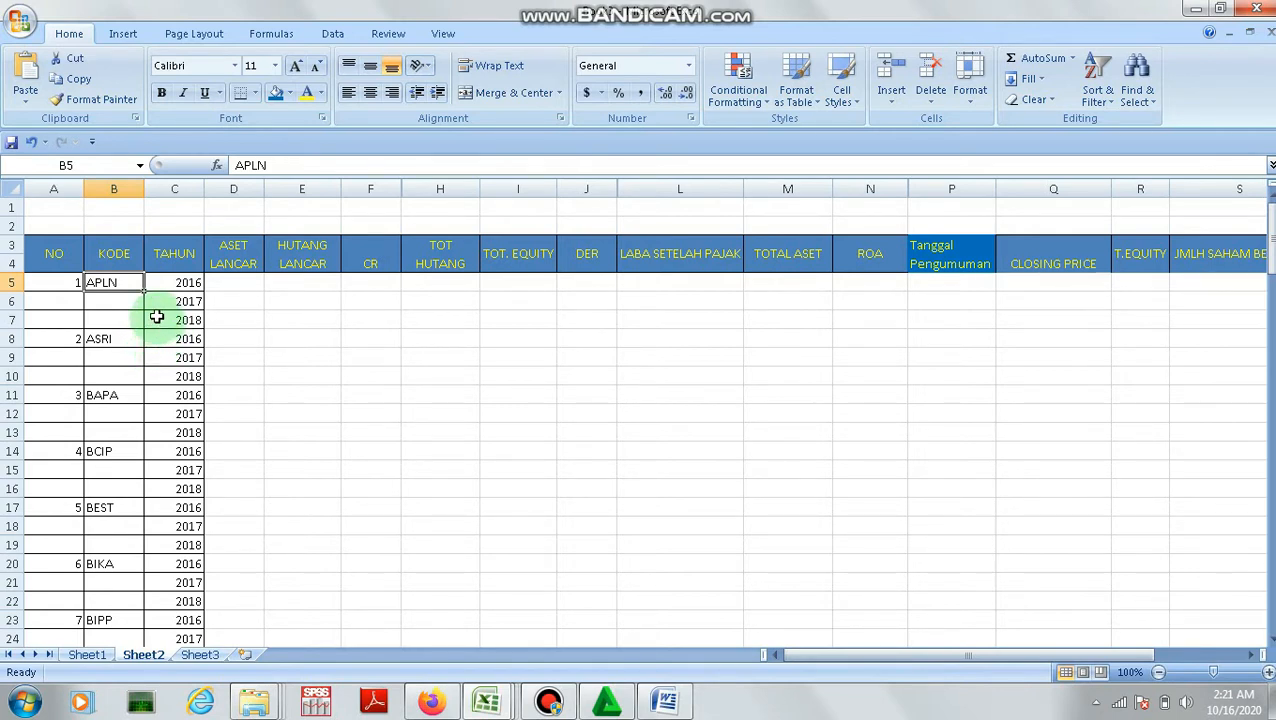
mouse_move(443, 706)
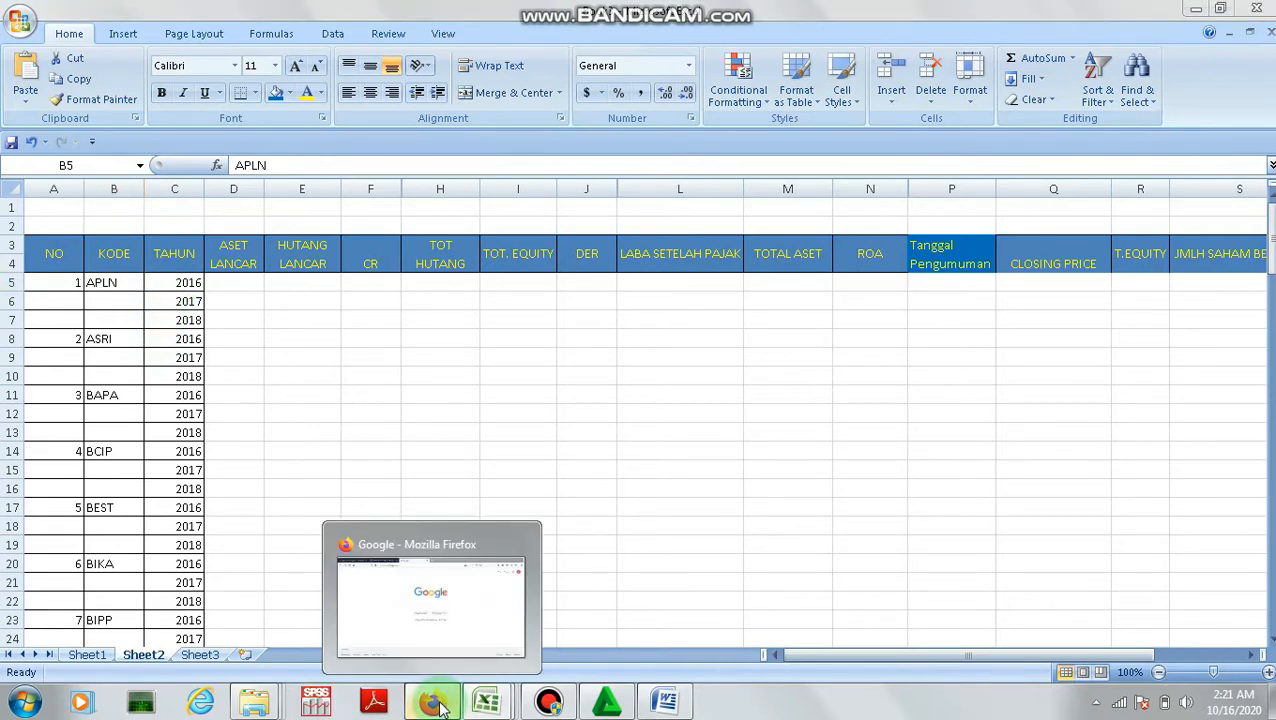
left_click(440, 706)
left_click(540, 327)
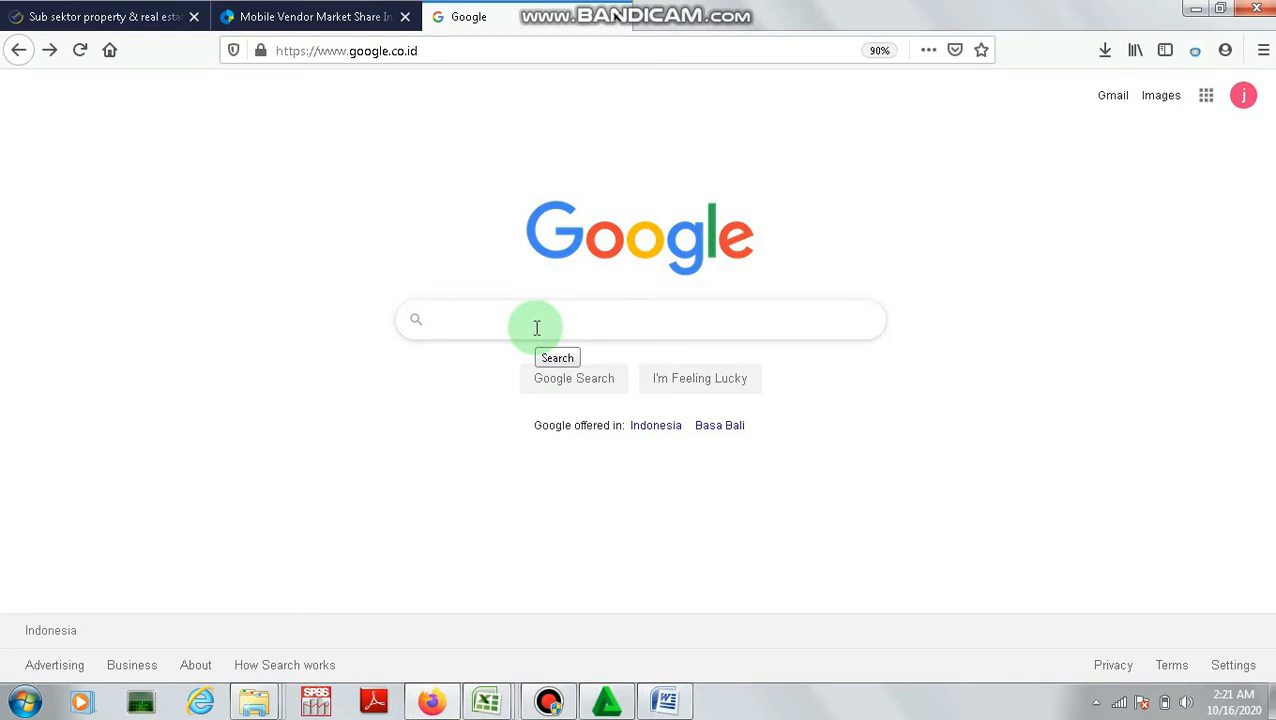
type("WWW")
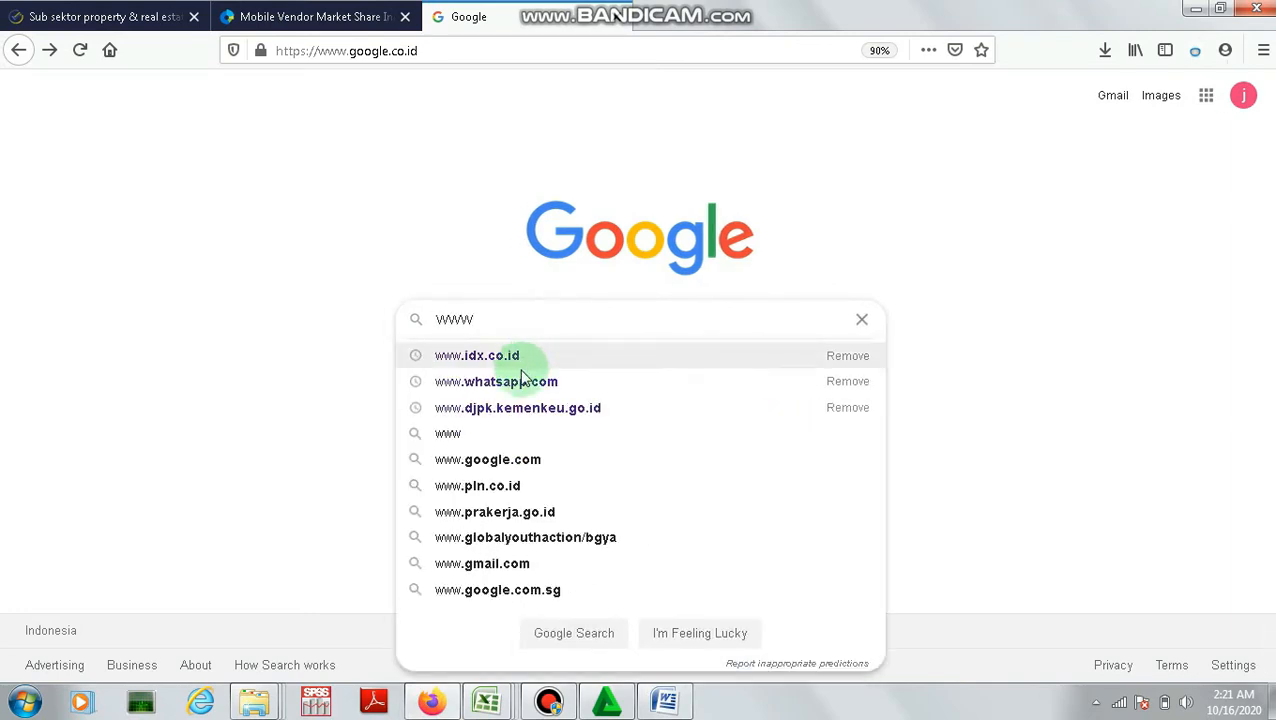
left_click(518, 358)
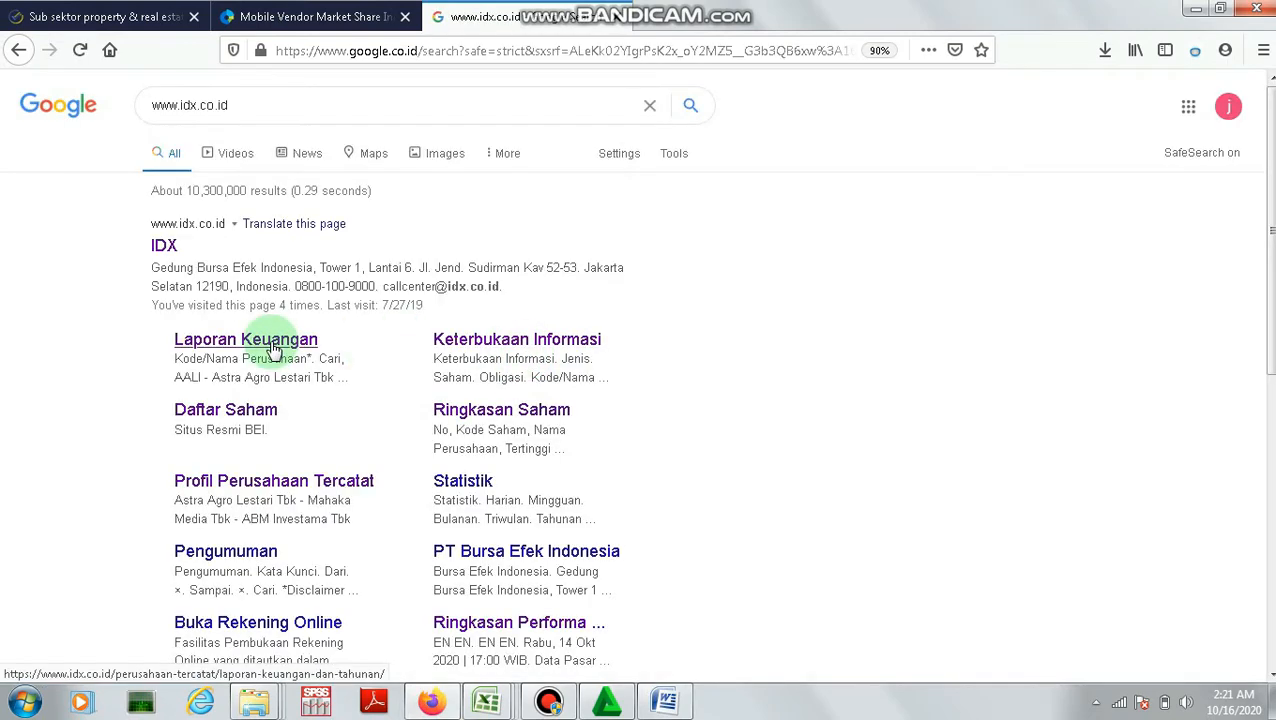
left_click(272, 347)
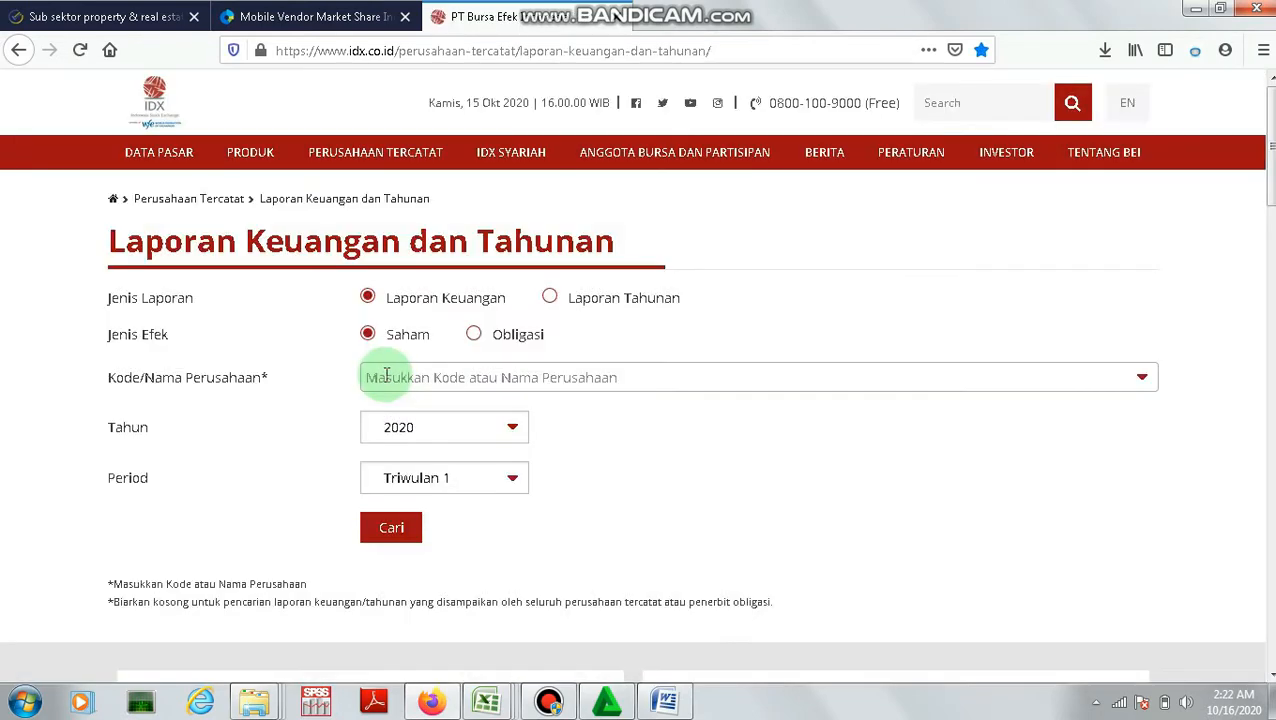
Search the IDX financial reports for company code APLN with Tahun 2018 and Period Tahunan, and bring up the report files found
left_click(404, 375)
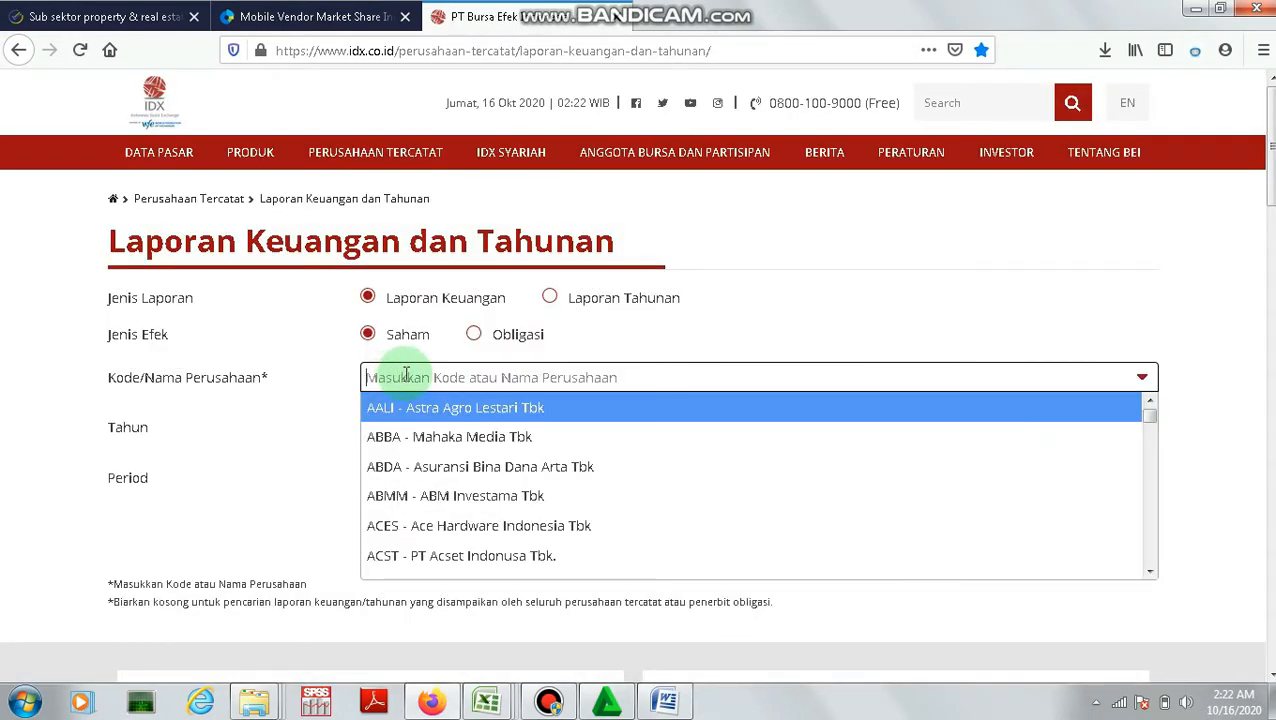
type("APLN")
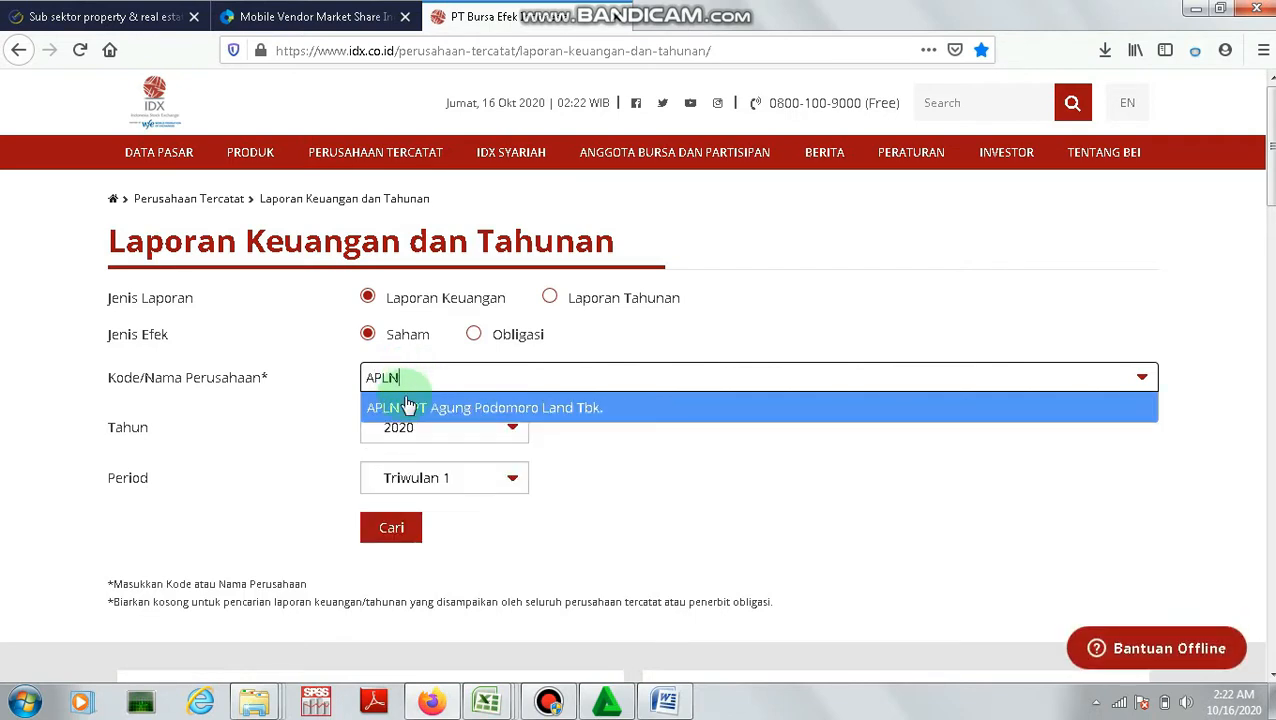
left_click(408, 404)
left_click(425, 427)
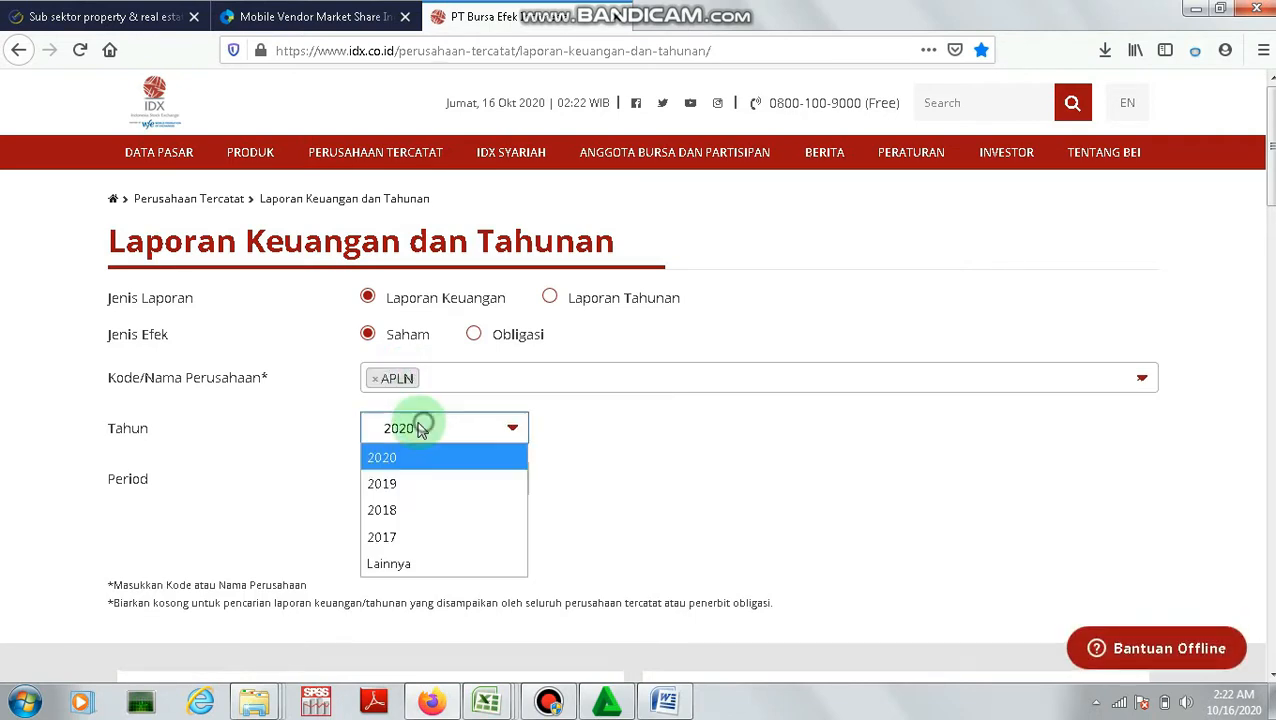
left_click(408, 512)
left_click(417, 490)
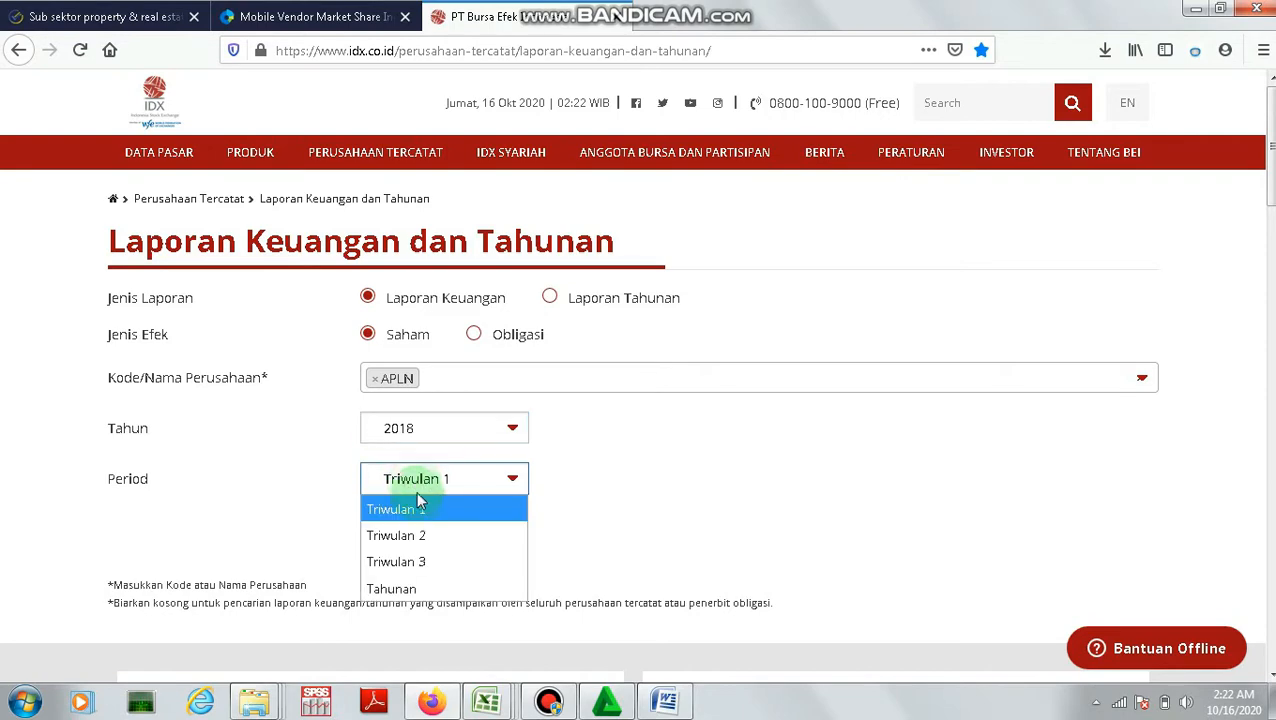
left_click(410, 590)
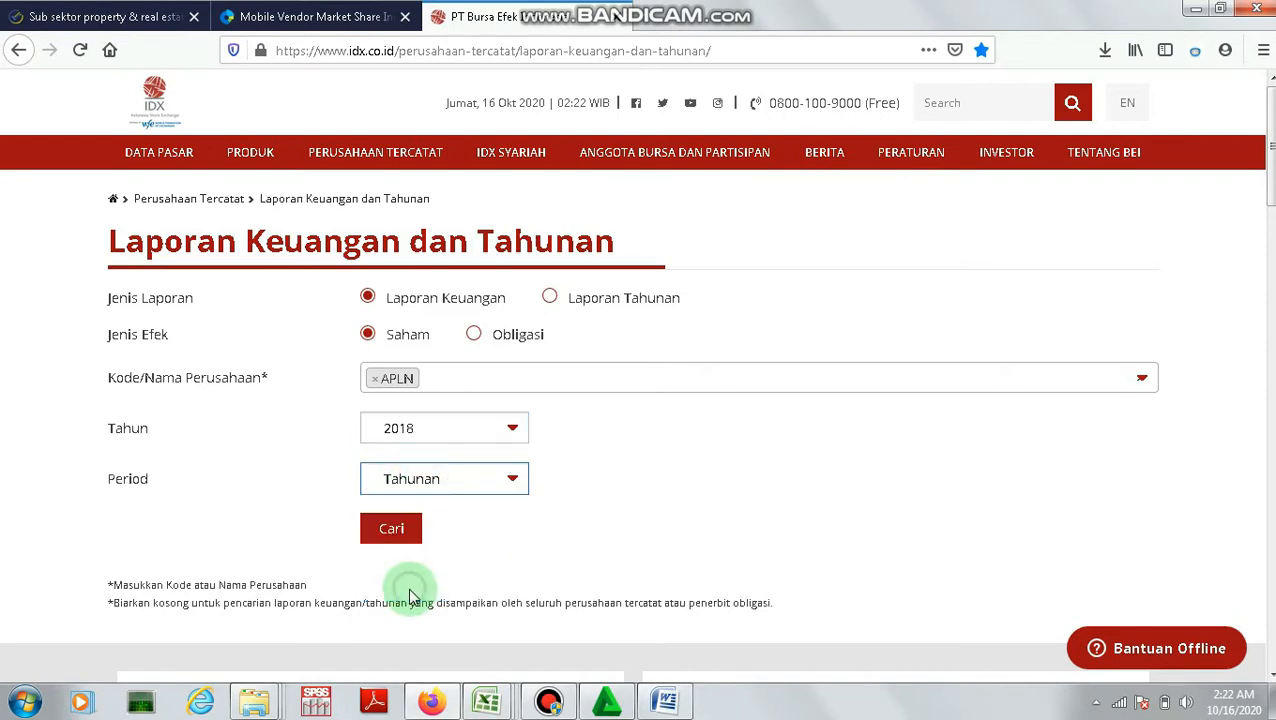
left_click(397, 535)
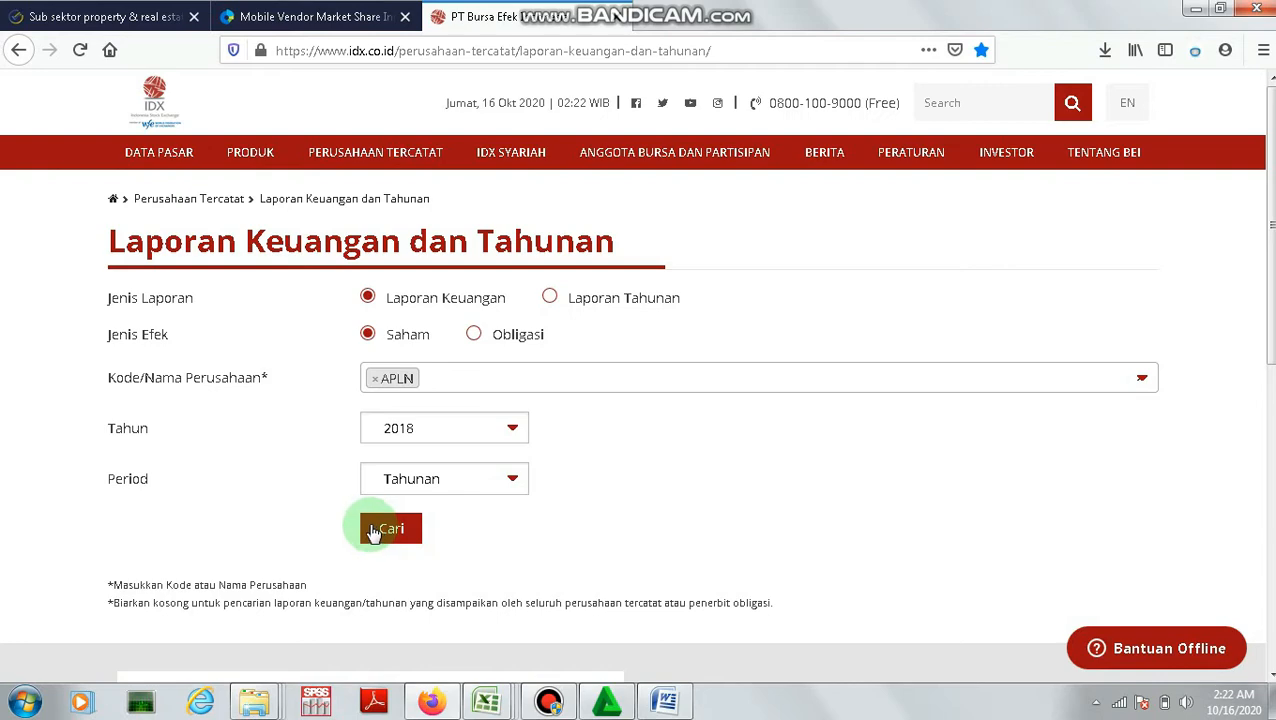
left_click(405, 527)
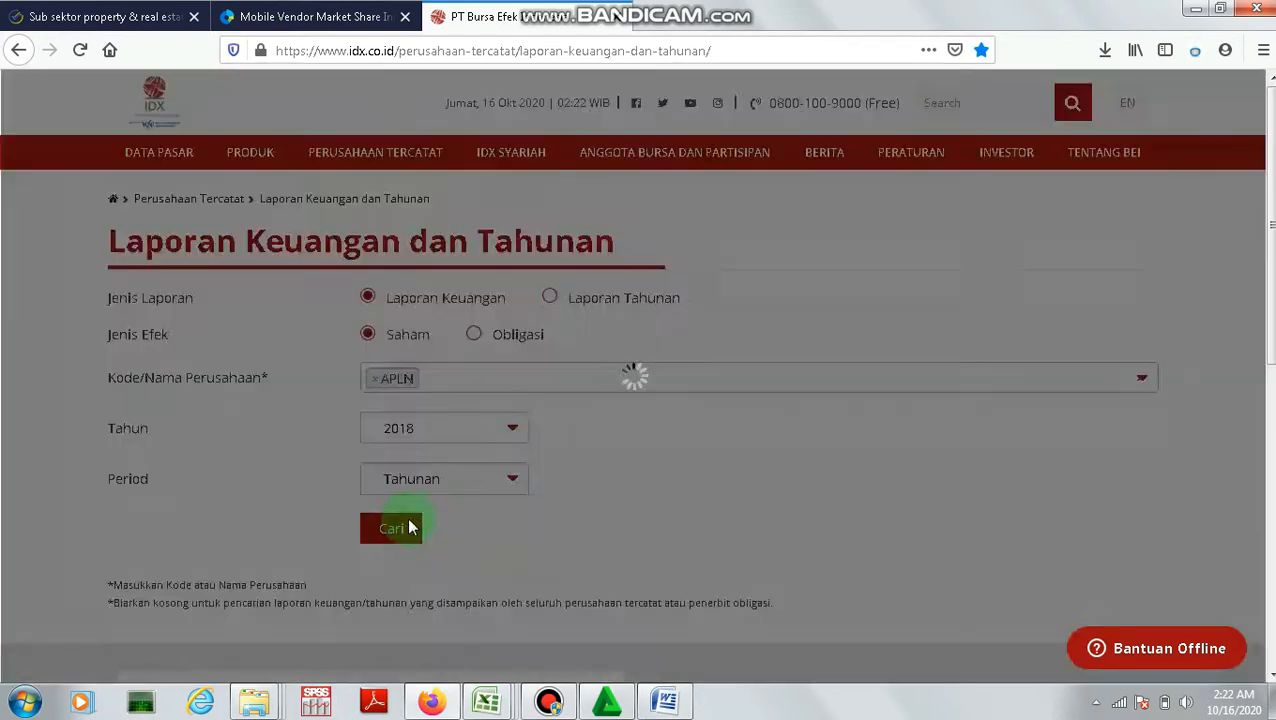
scroll(400, 541, "down", 4)
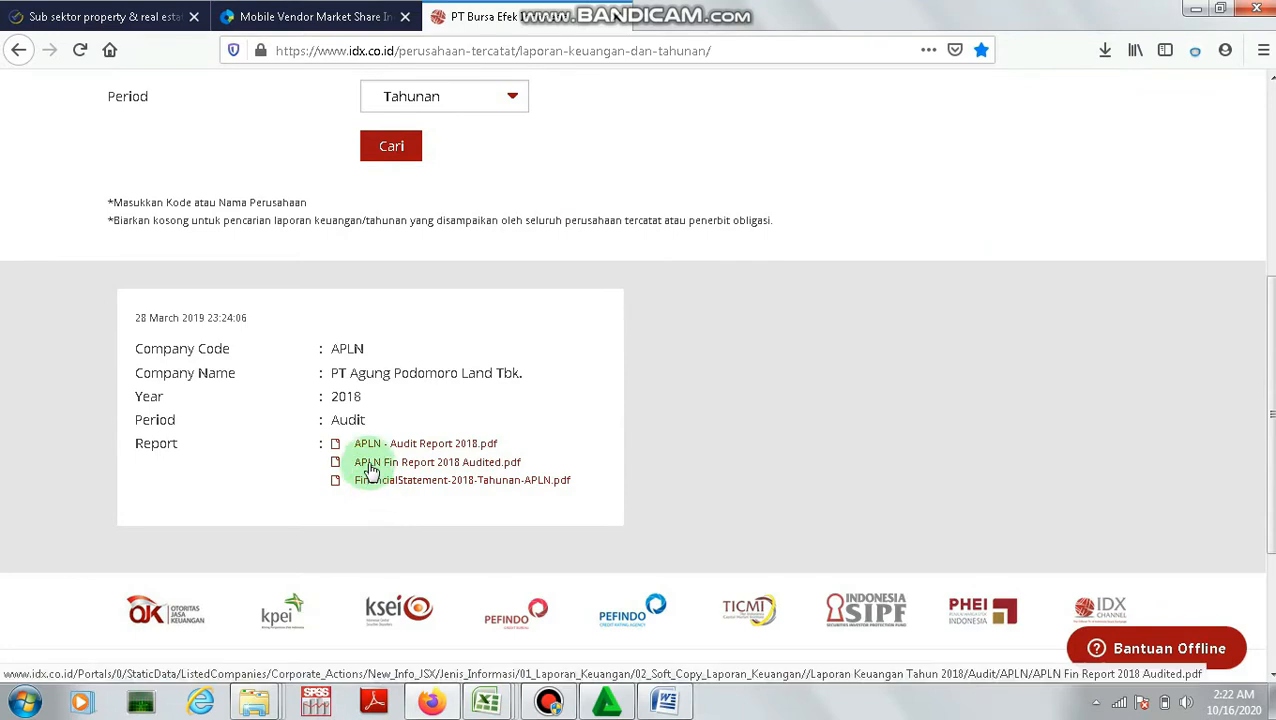
Download APLN - Audit Report 2018.pdf, open it in Foxit Reader and go to the date of the directors' statement
left_click(443, 447)
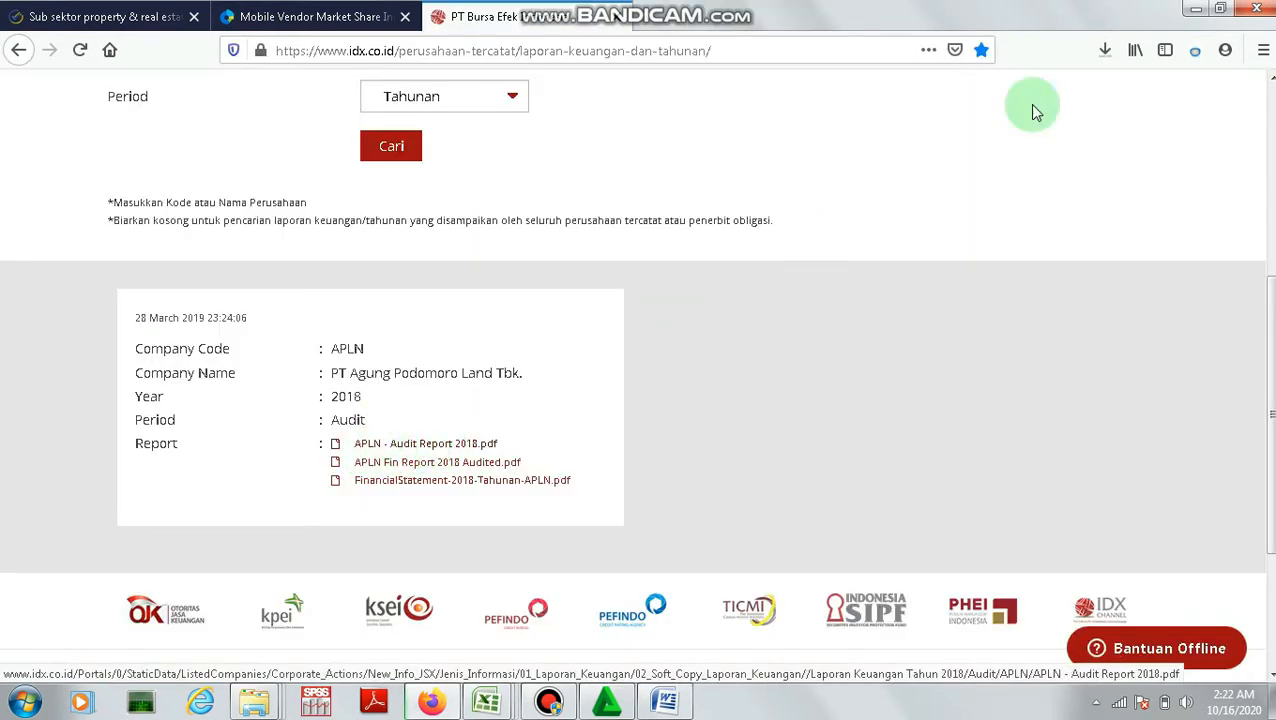
left_click(1105, 57)
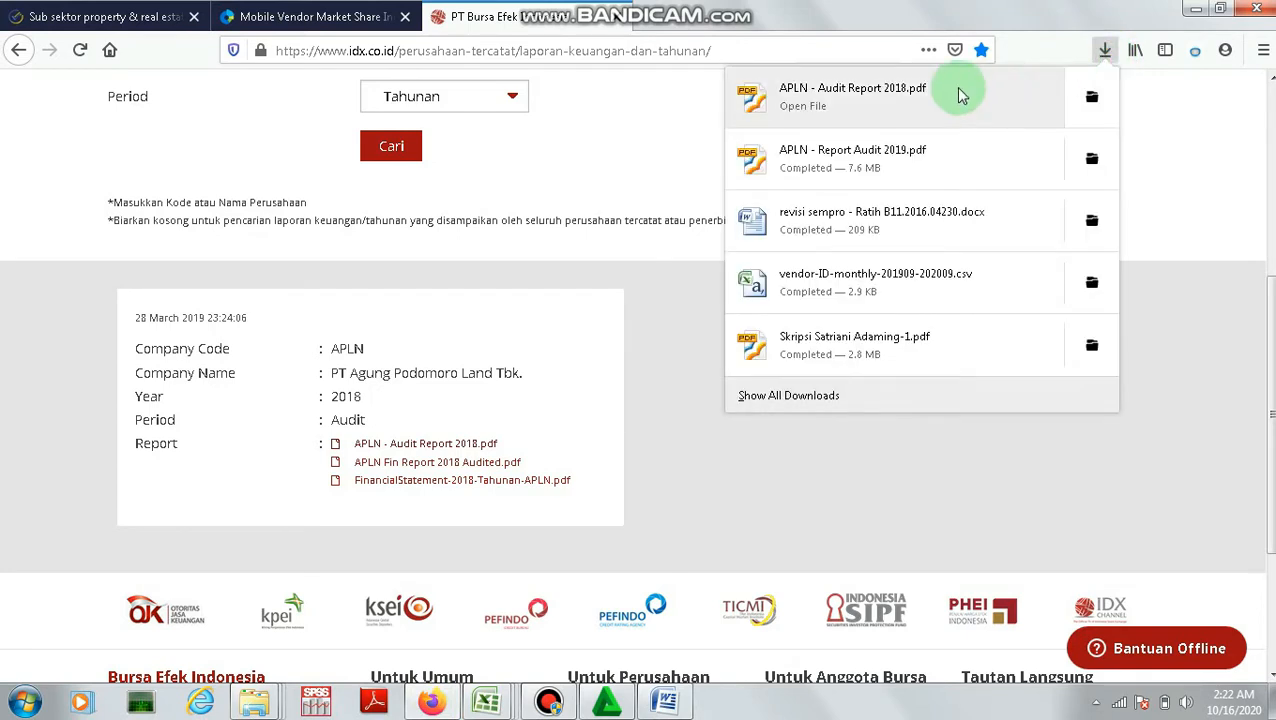
left_click(960, 94)
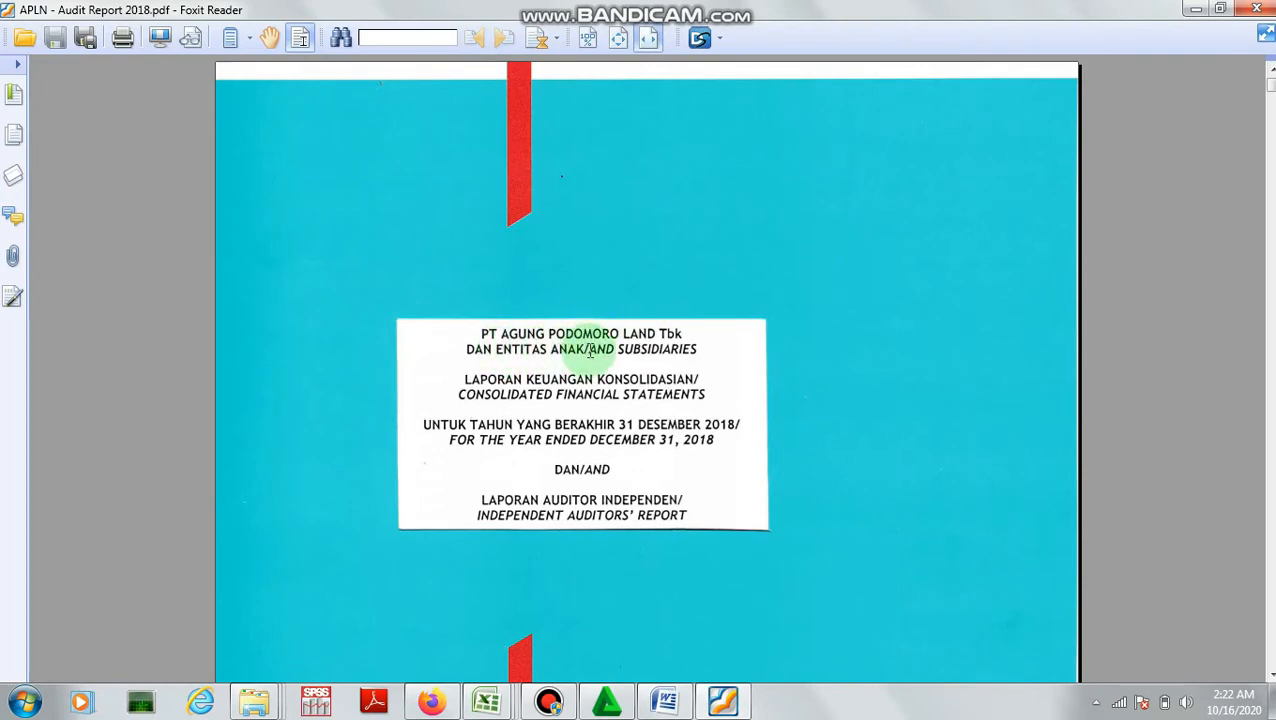
scroll(590, 350, "down", 10)
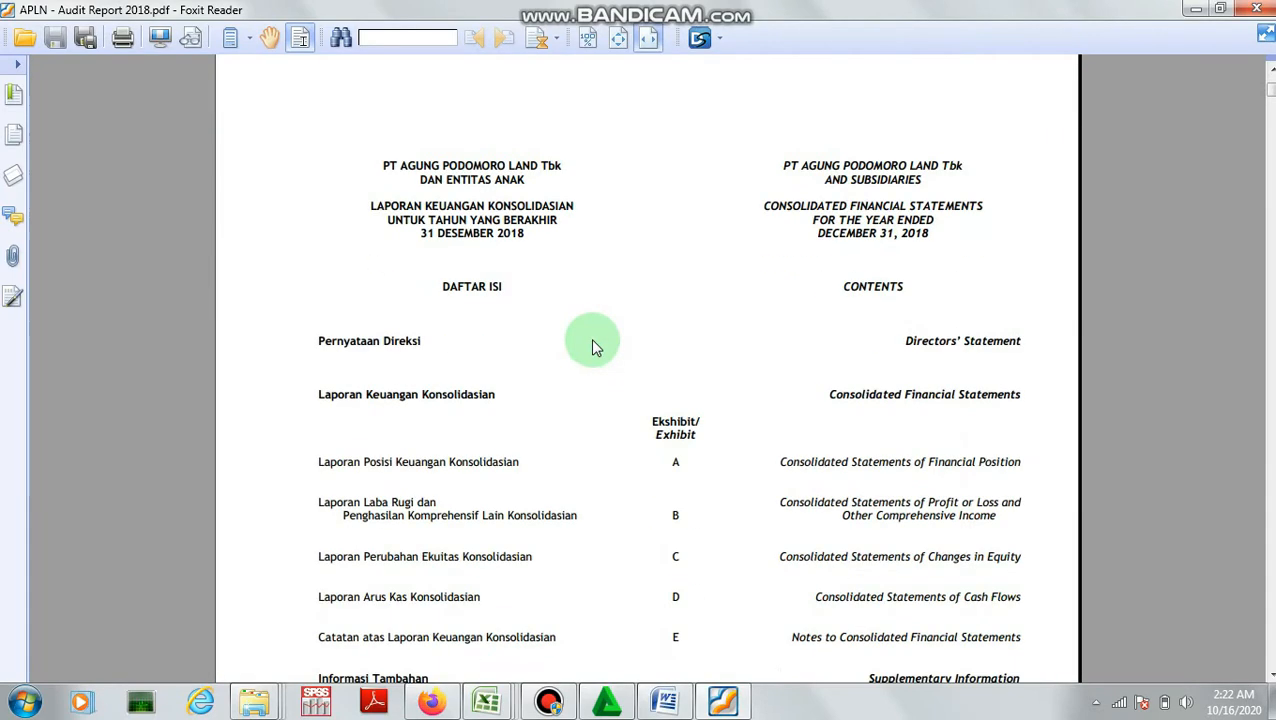
scroll(592, 345, "down", 5)
scroll(592, 345, "down", 7)
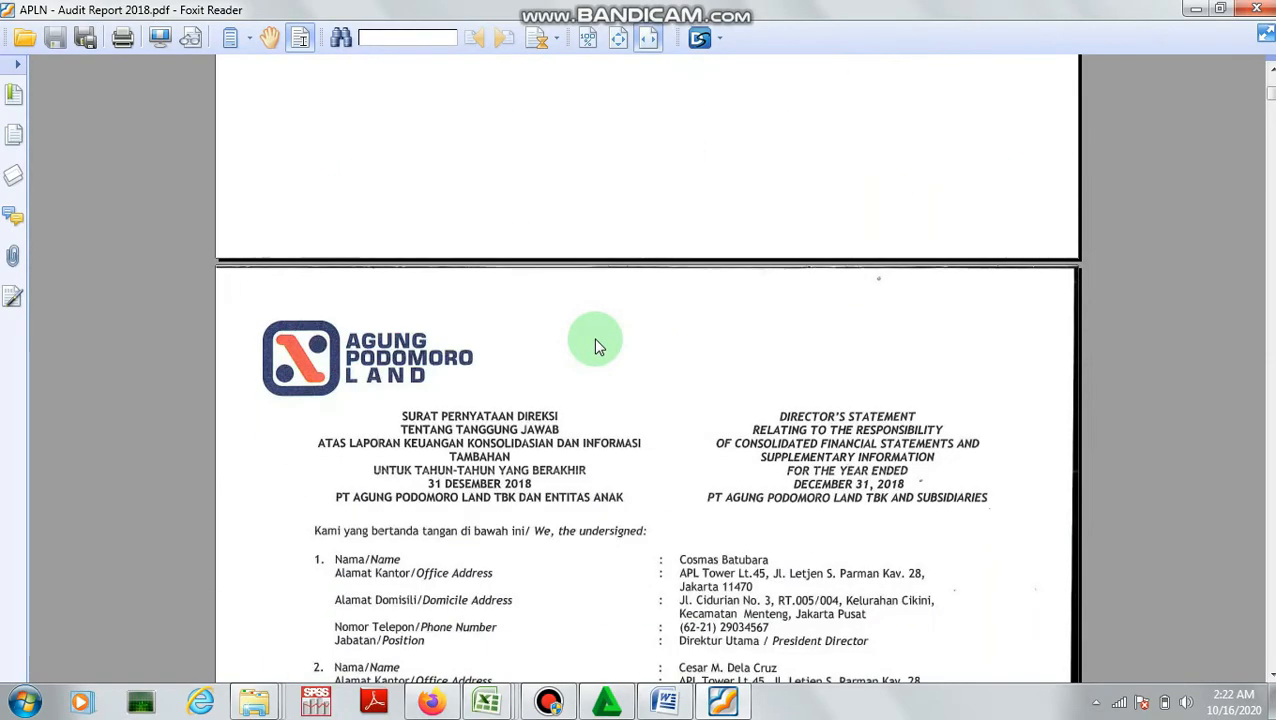
scroll(595, 345, "down", 10)
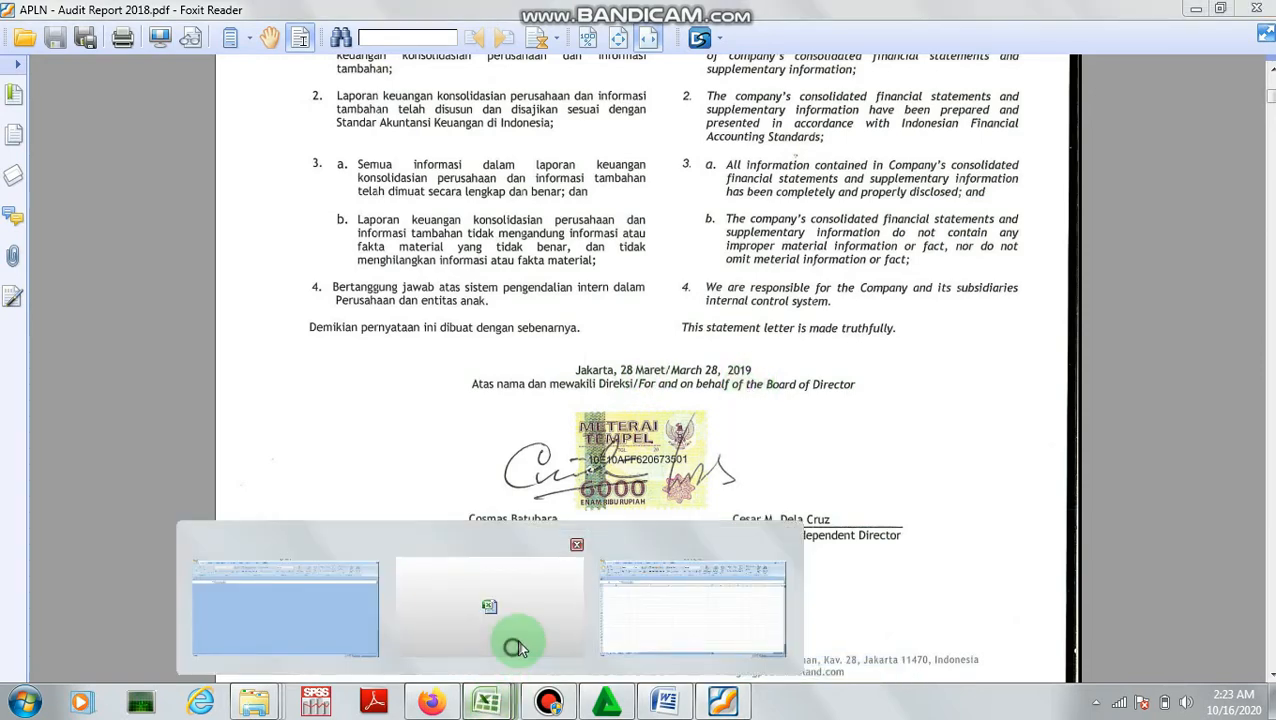
Switch to the Excel workbook and enter 28 Maret 2019 as APLN's 2018 Tanggal Pengumuman in P7 of Sheet2
left_click(510, 650)
left_click_drag(965, 655, 1025, 660)
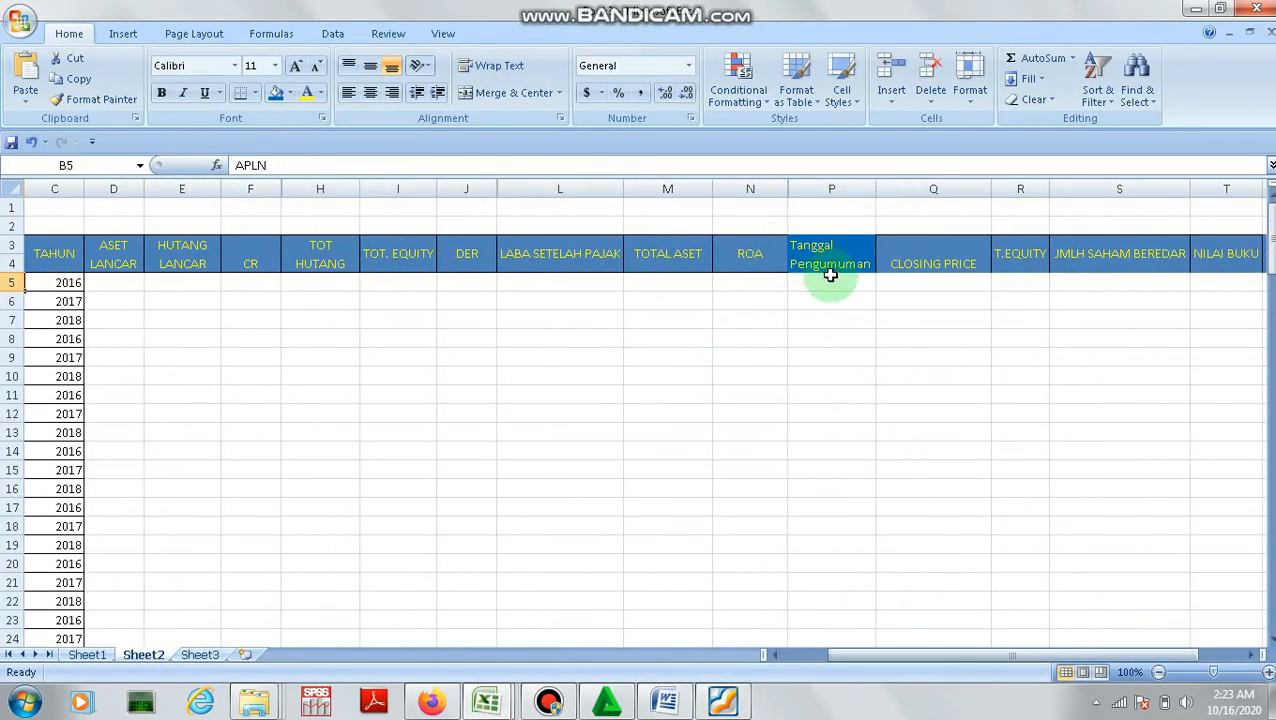
left_click(820, 284)
type("2")
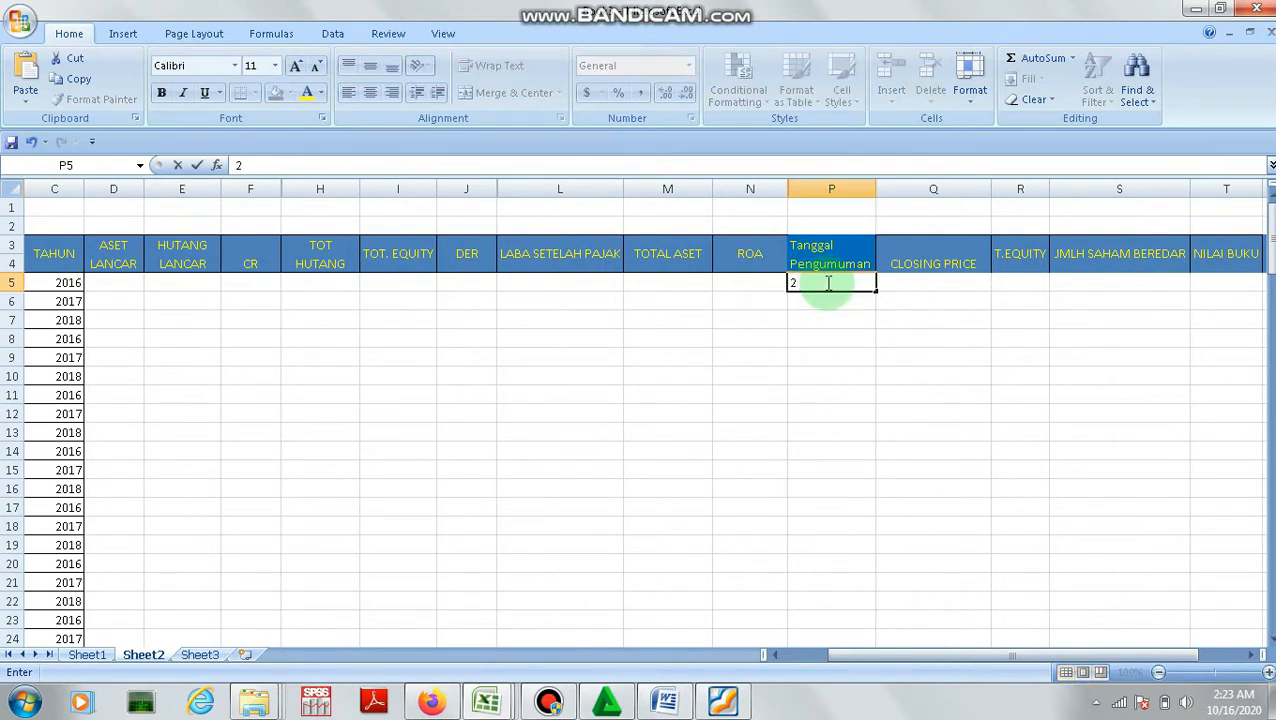
left_click(818, 320)
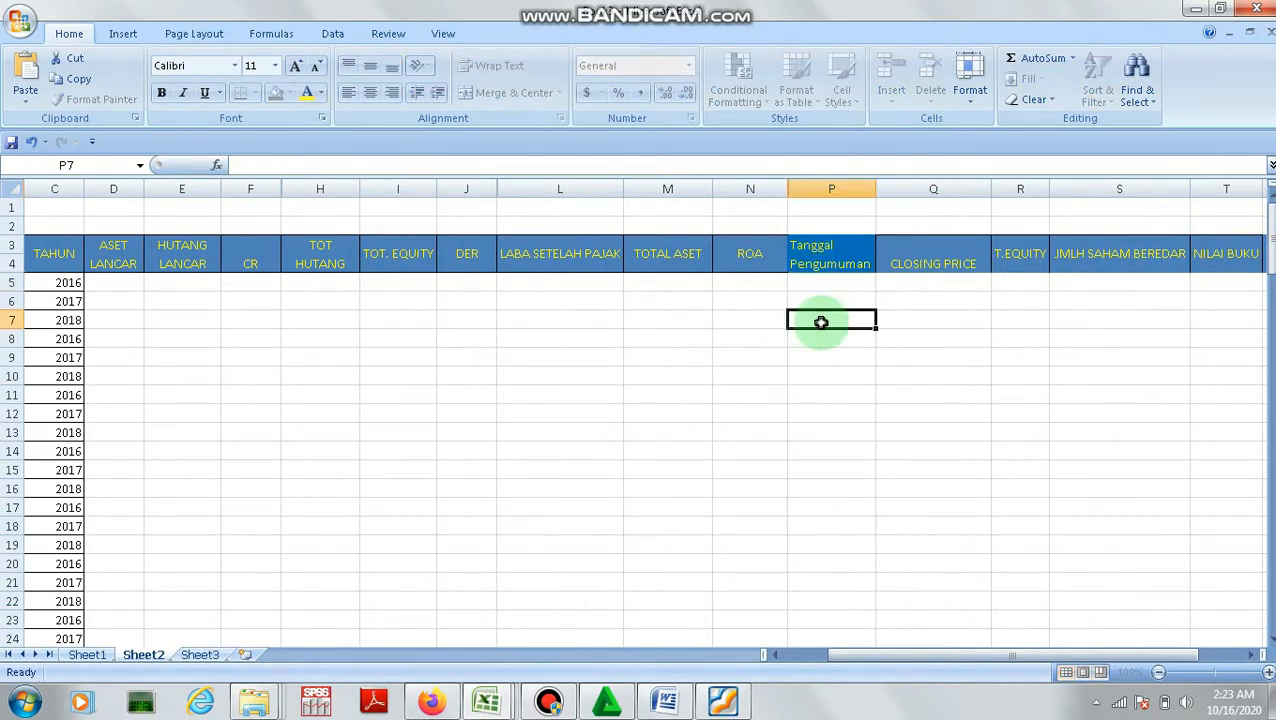
type("28 Maret 20")
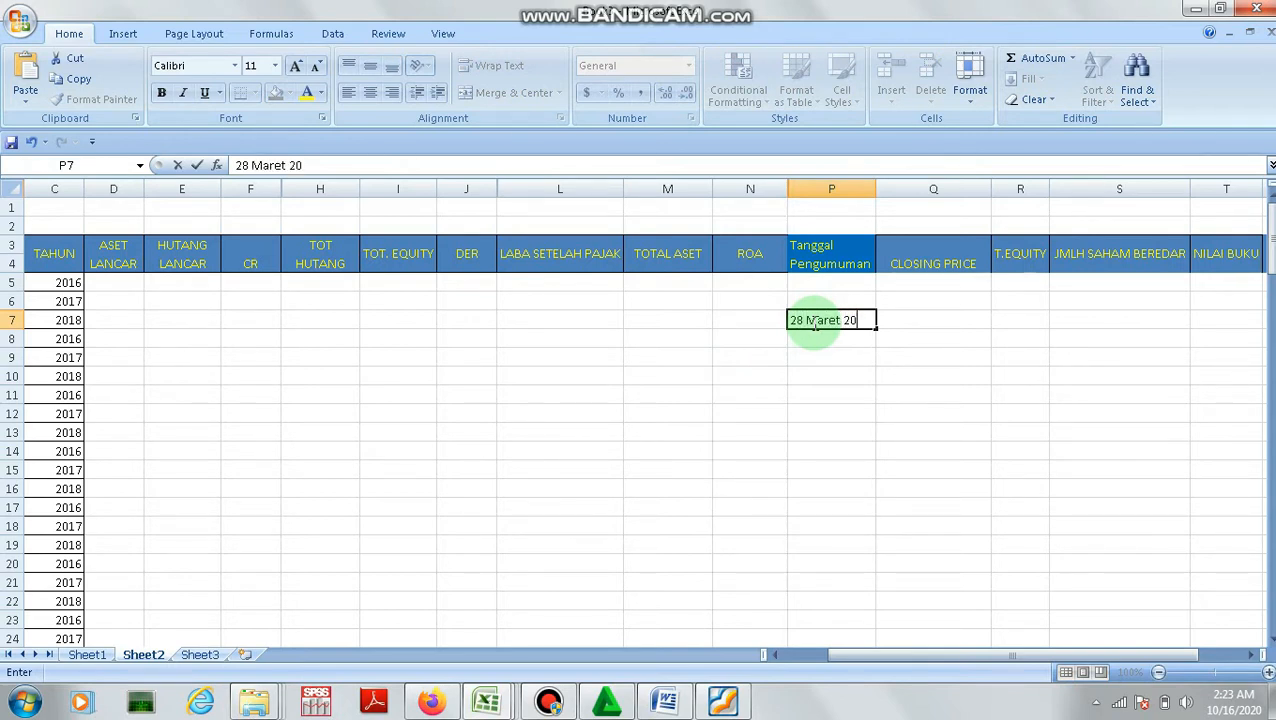
type("19")
key("Return")
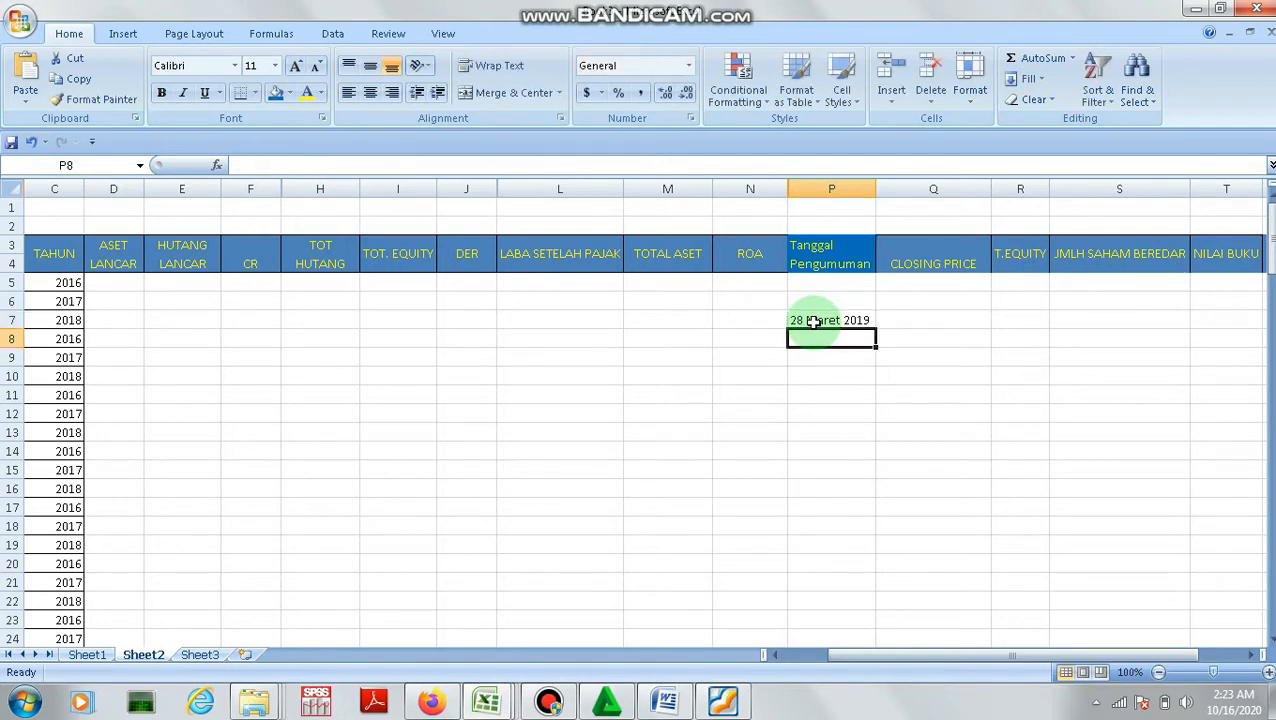
Switch to the APLN report in Foxit Reader and copy the 2018 Jumlah Aset Lancar figure from the statement of financial position
left_click(722, 704)
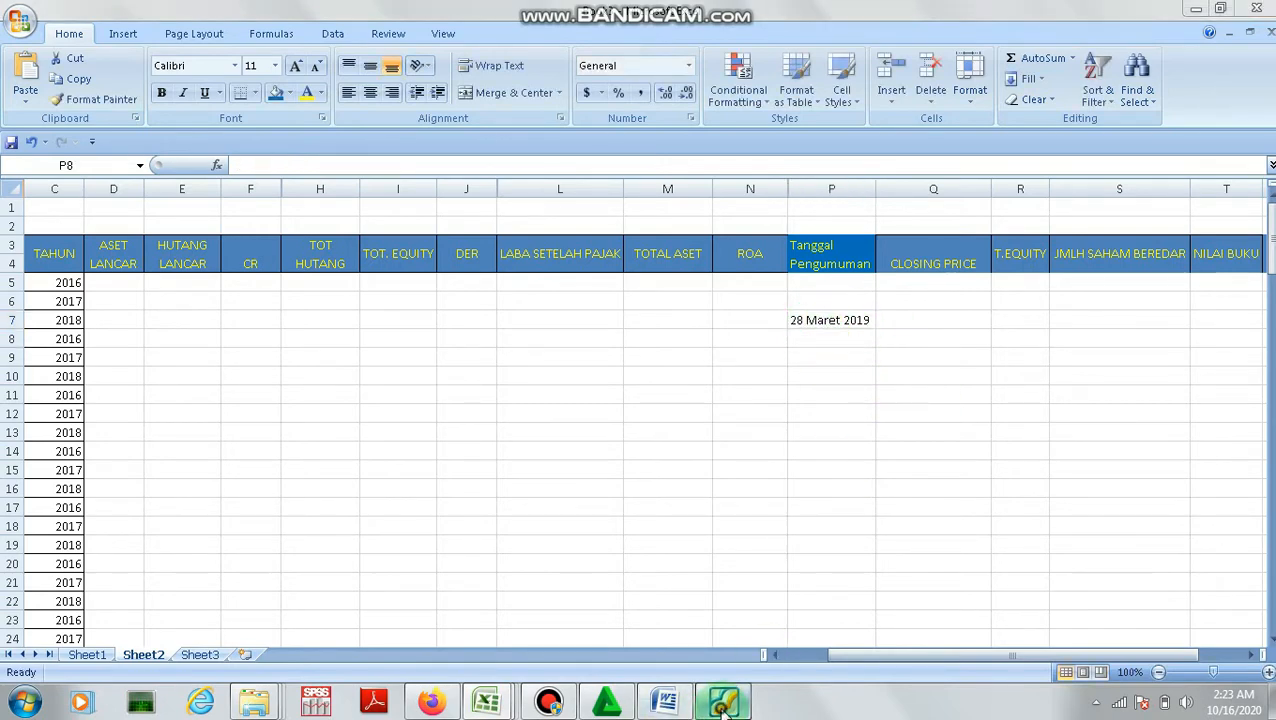
scroll(676, 395, "down", 6)
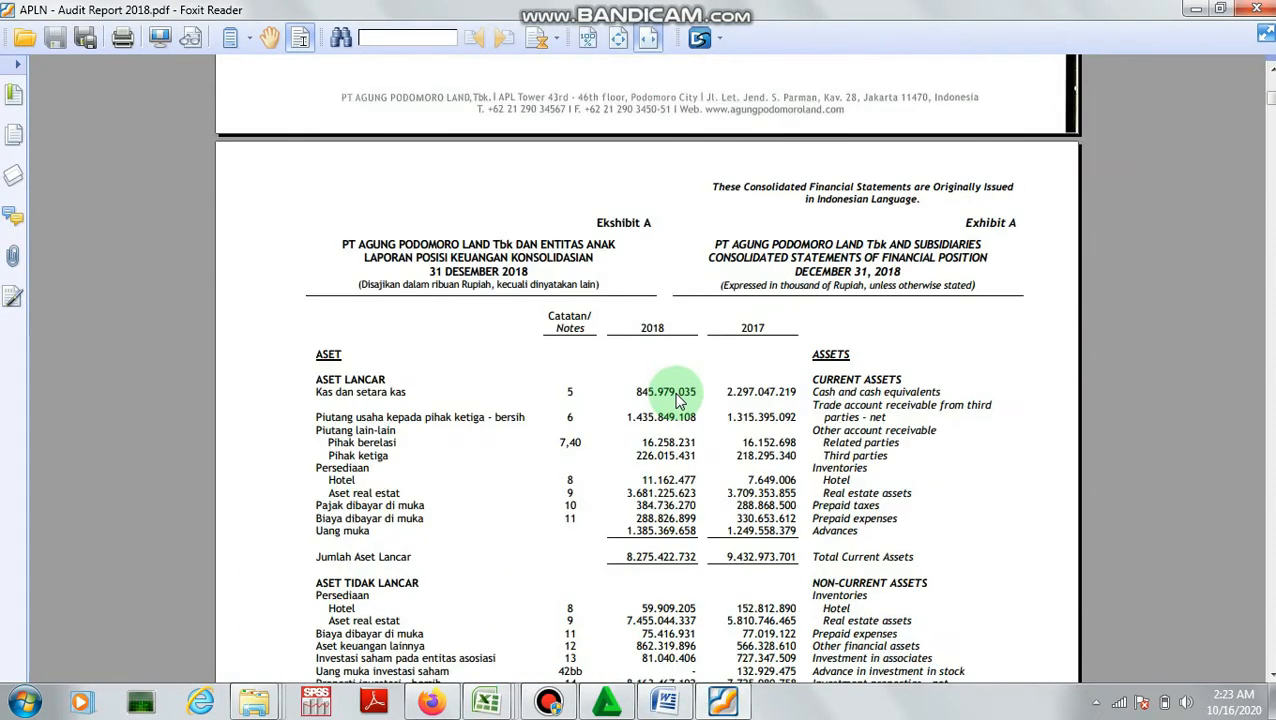
scroll(676, 395, "down", 2)
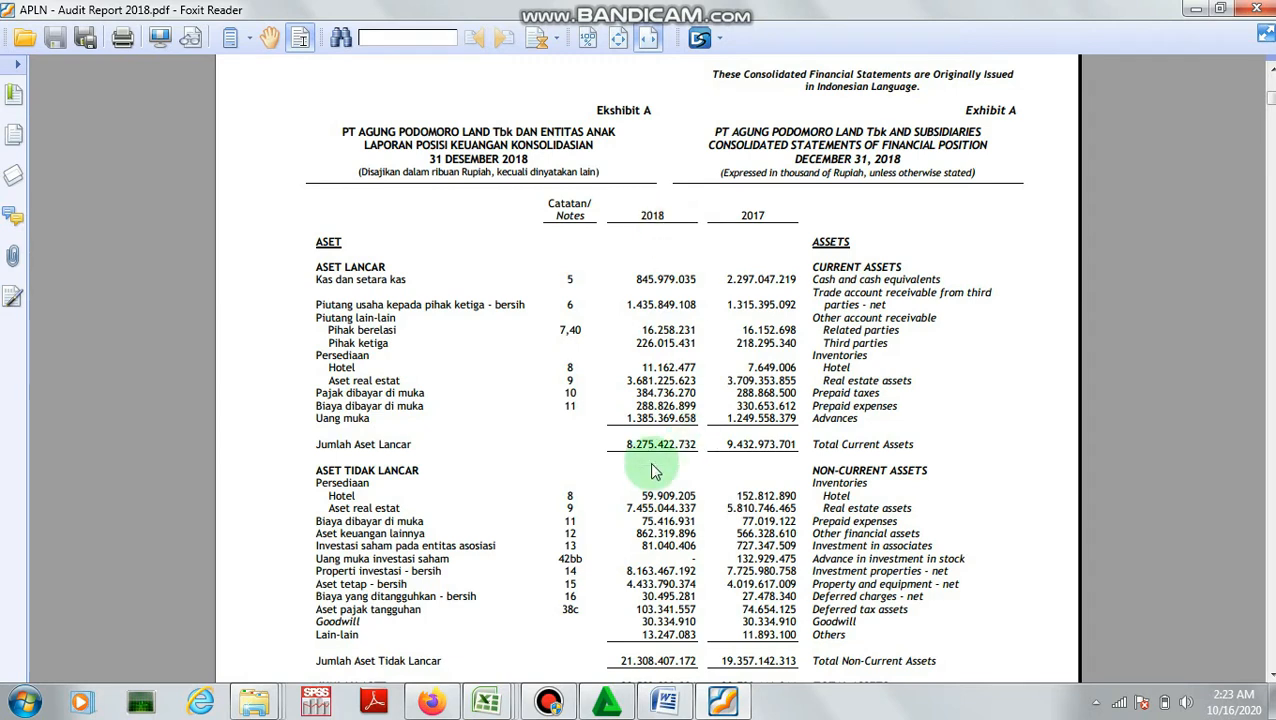
left_click_drag(625, 444, 700, 444)
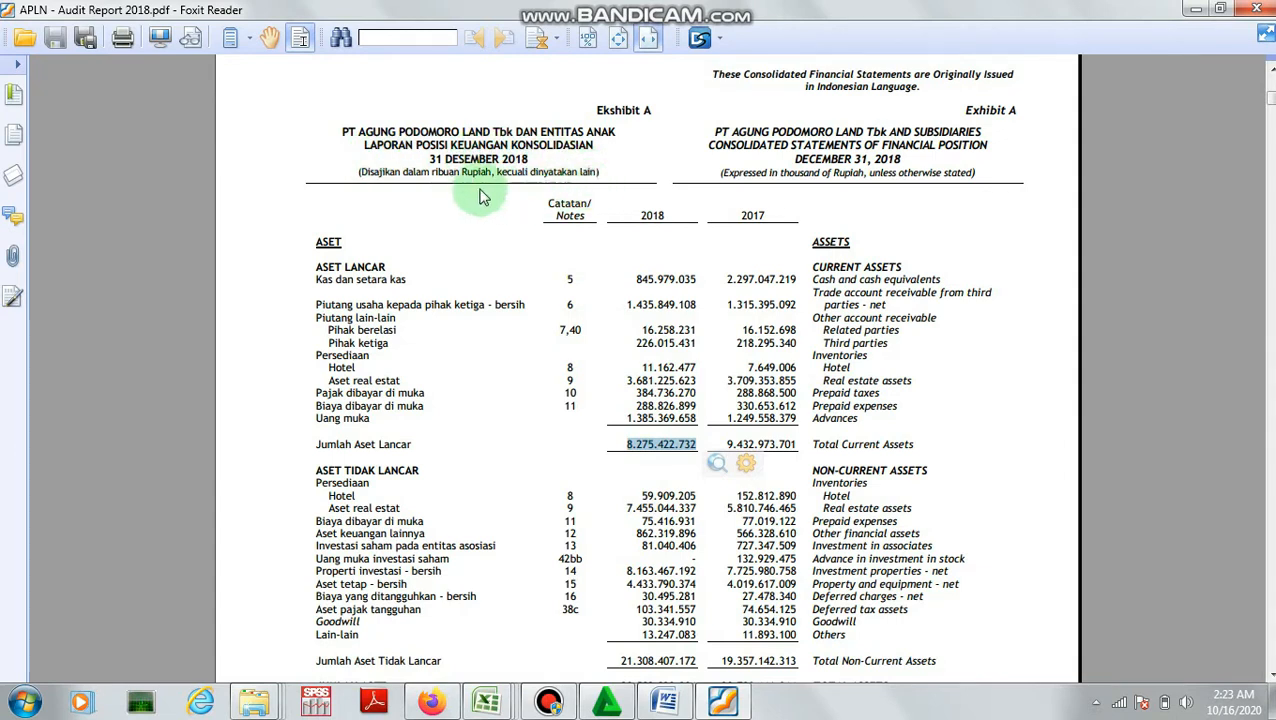
left_click(589, 171)
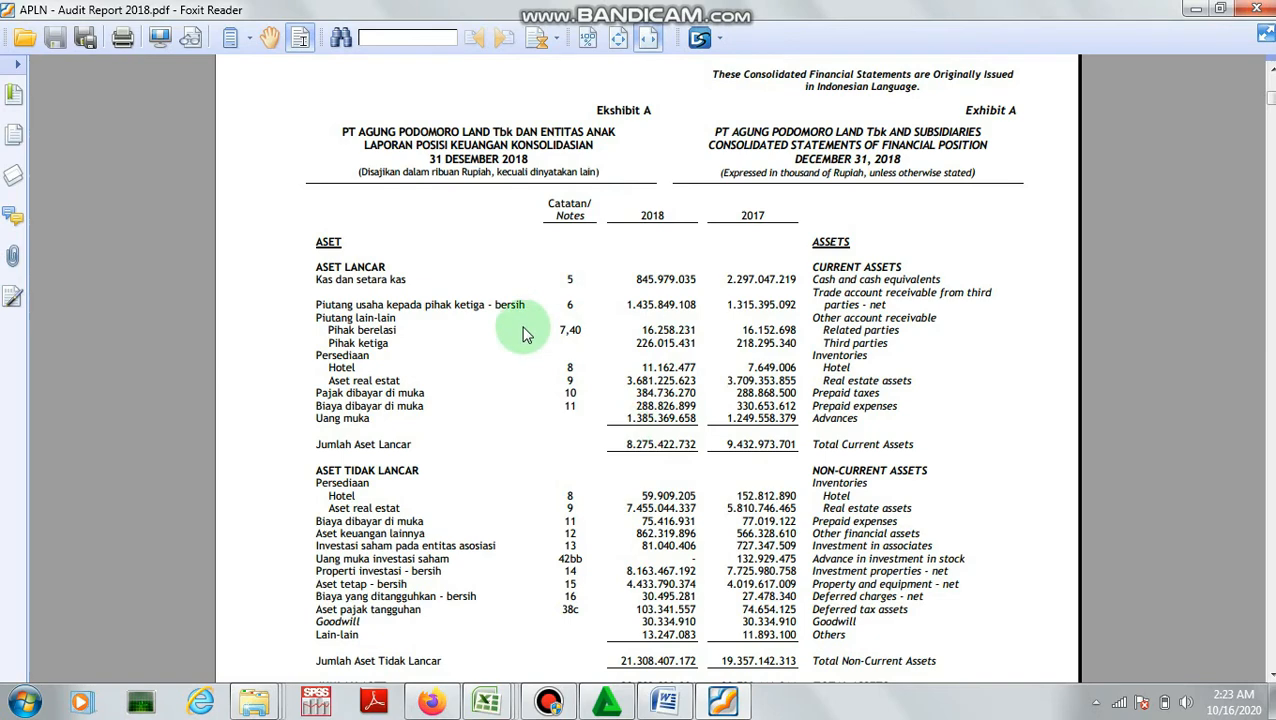
left_click_drag(627, 444, 695, 444)
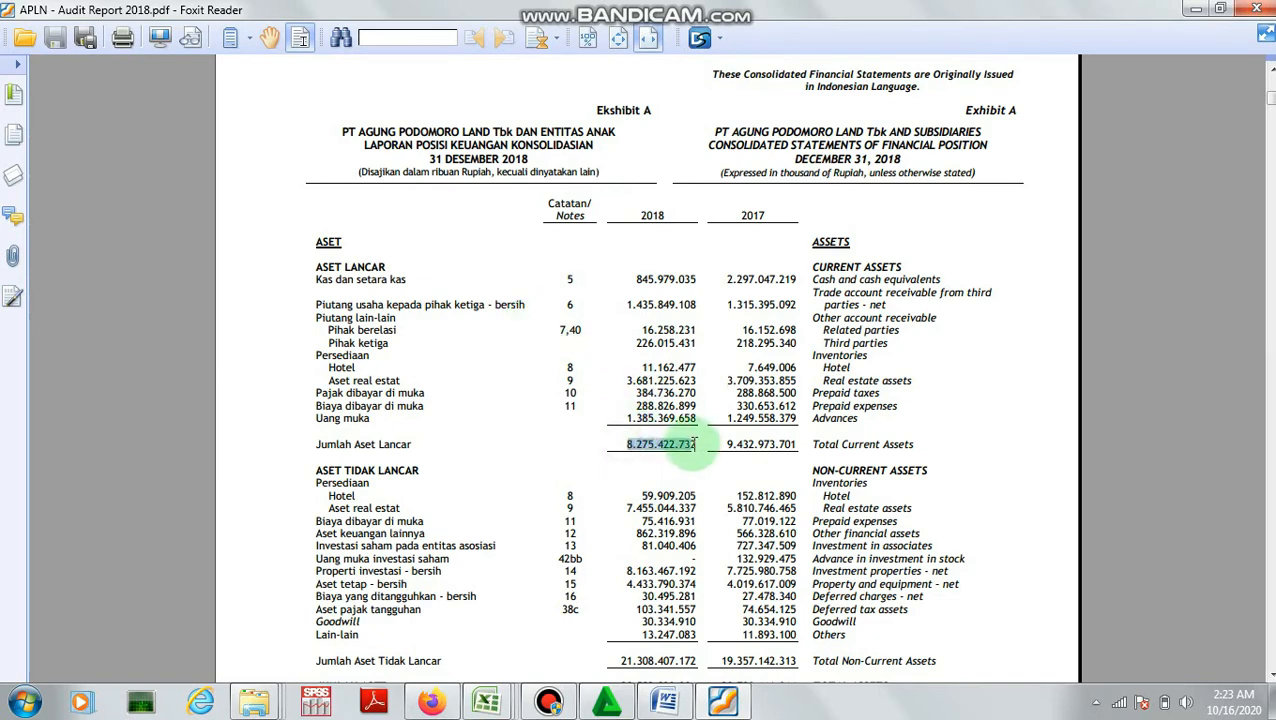
right_click(695, 448)
left_click(730, 460)
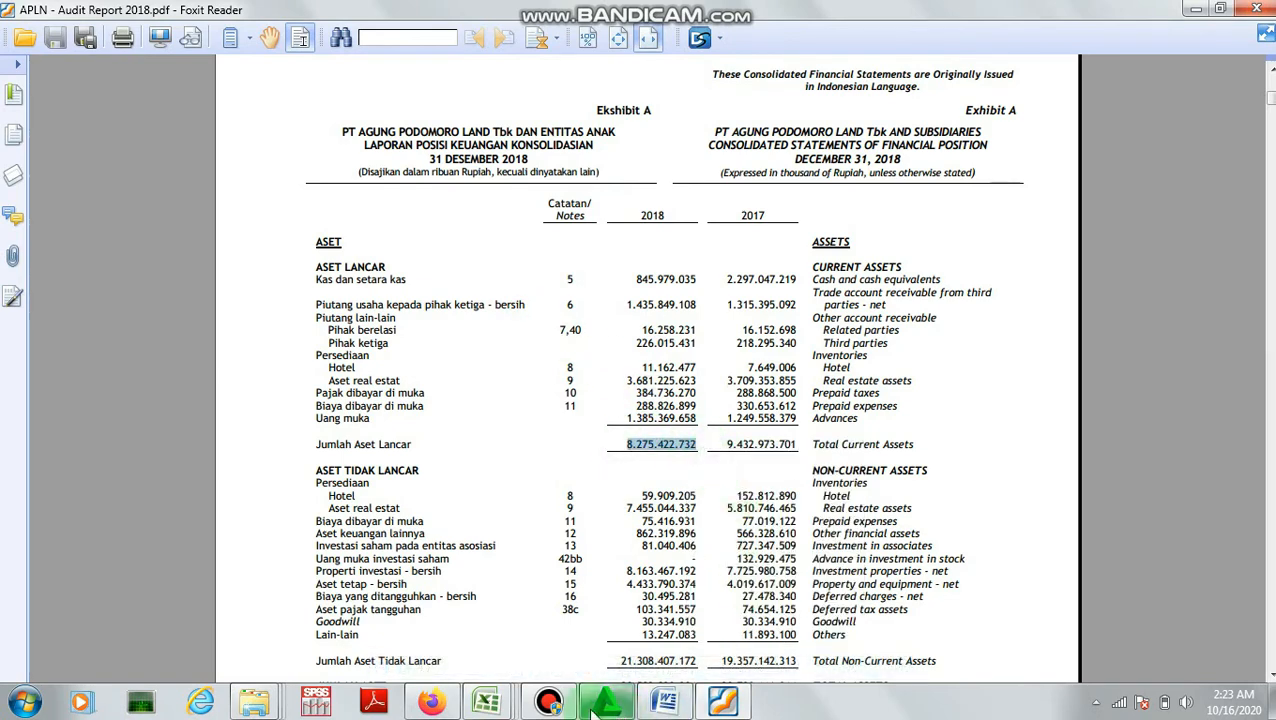
left_click(489, 706)
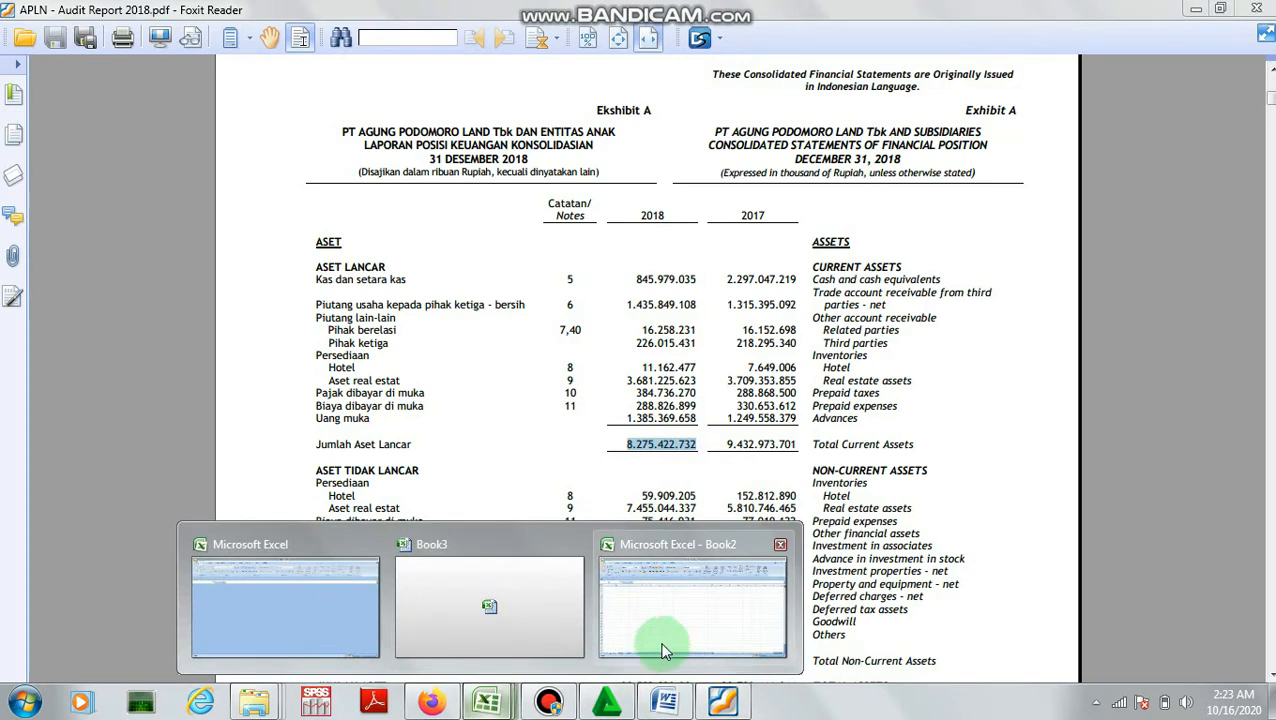
left_click(533, 632)
left_click_drag(900, 661, 850, 661)
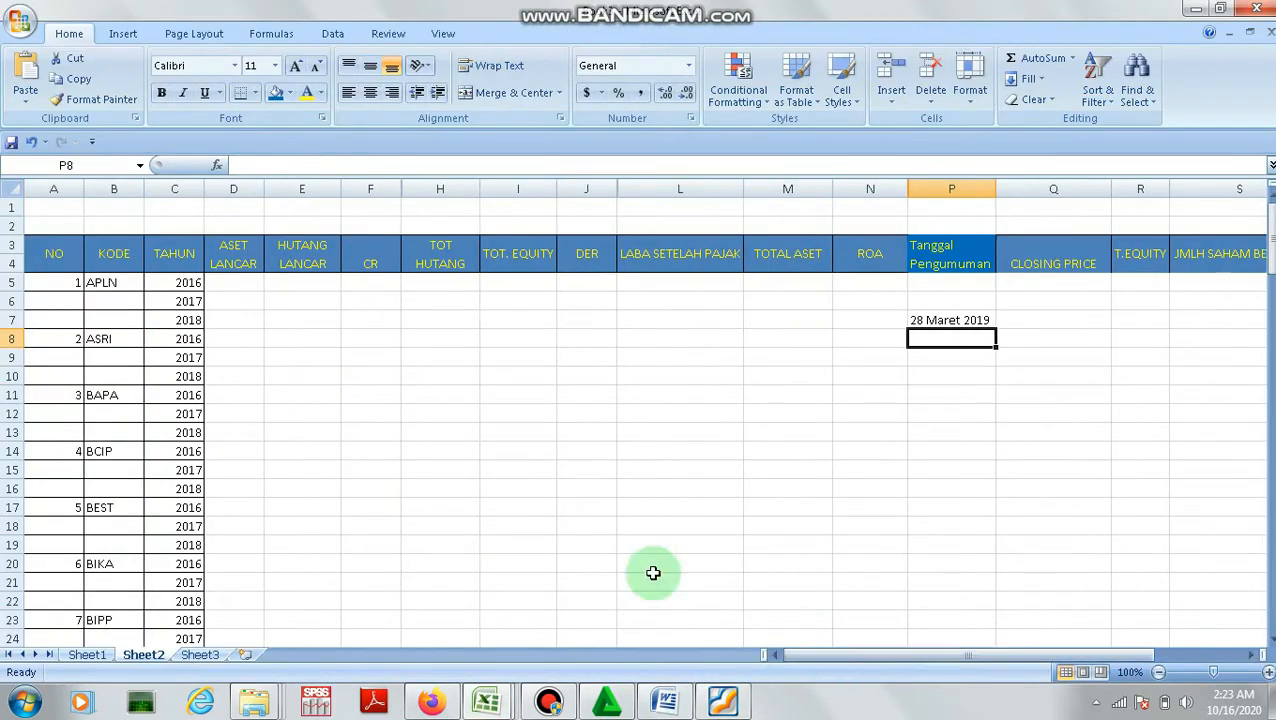
left_click(239, 320)
right_click(242, 320)
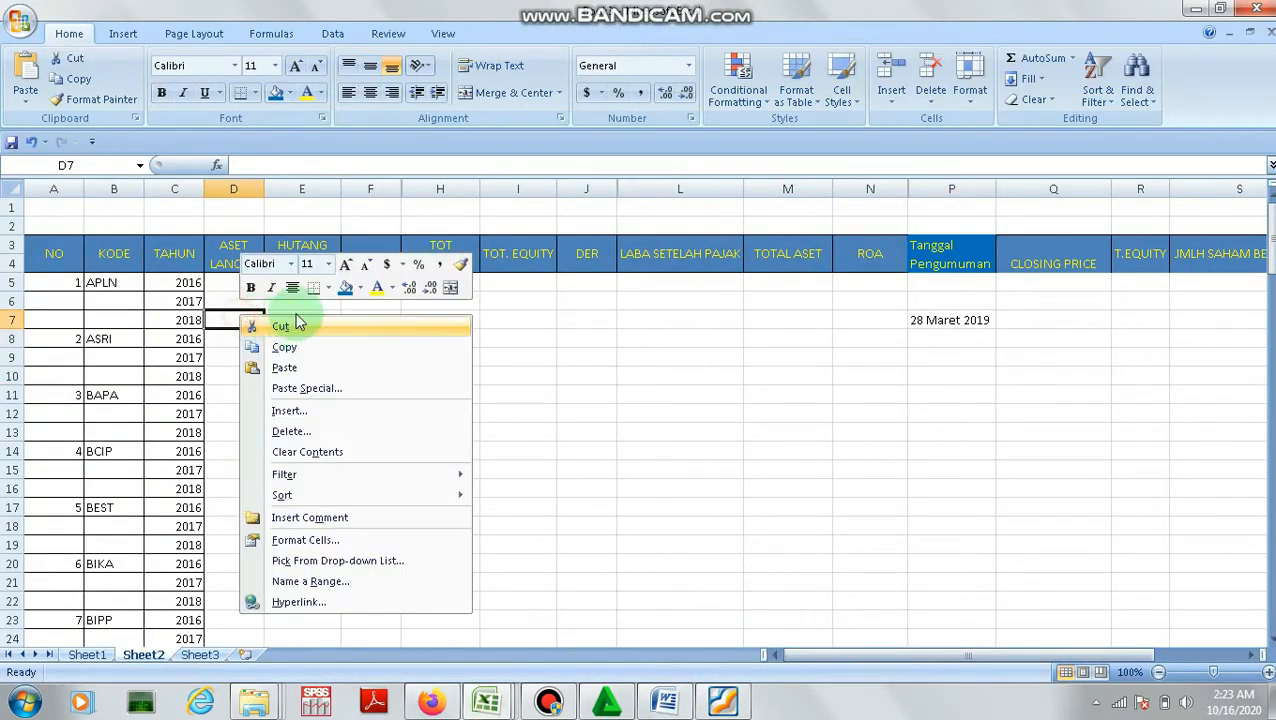
left_click(282, 367)
left_click(240, 165)
key("Delete")
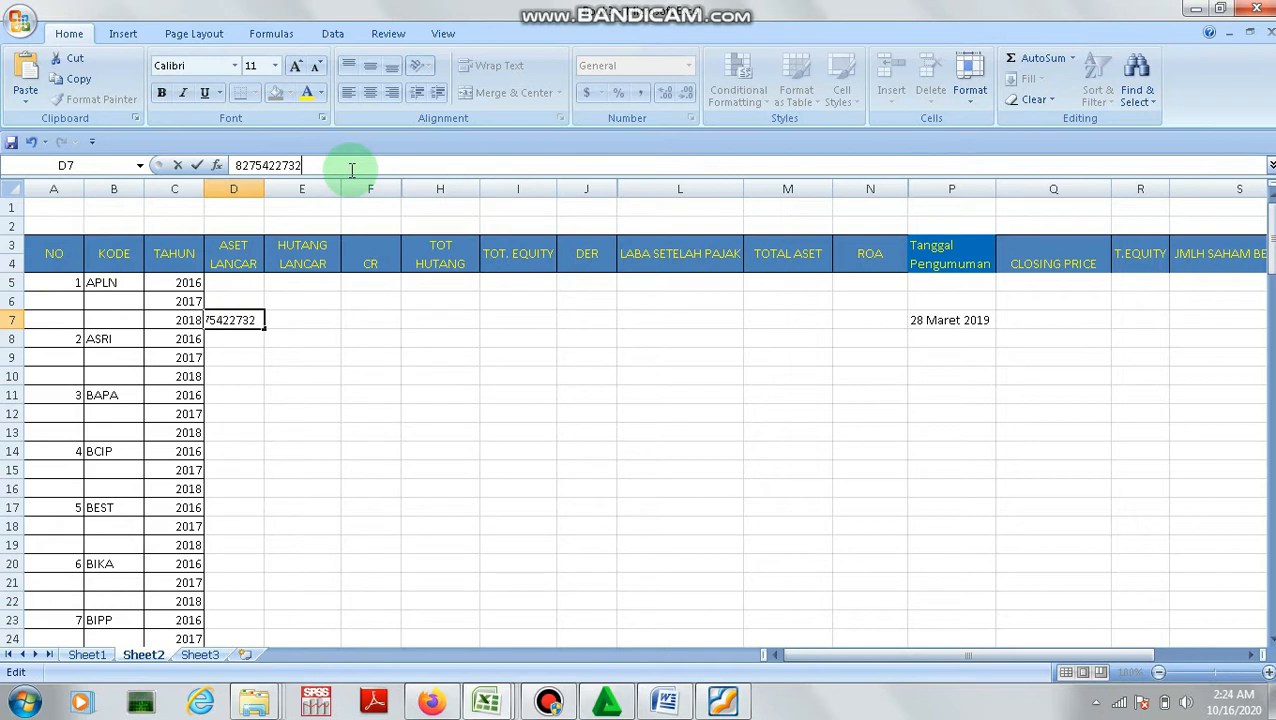
key("Return")
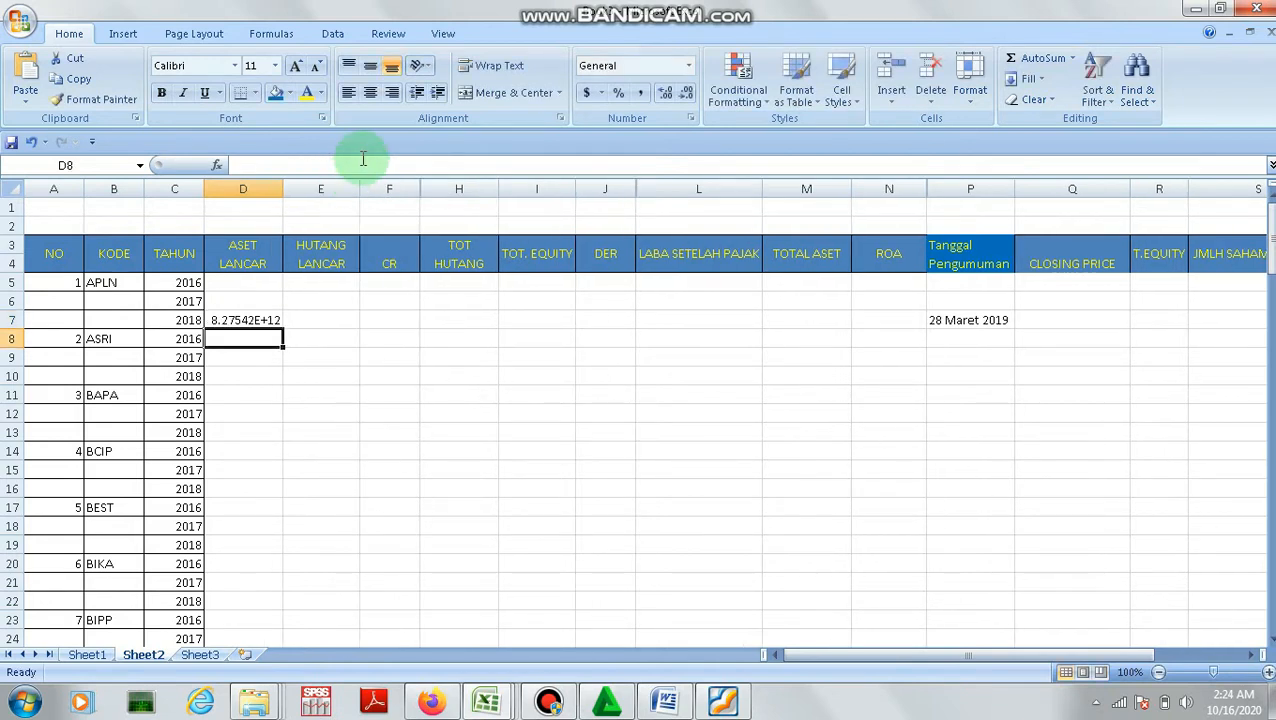
Format cells D5:N13 as Currency with no symbol and 0 decimal places
left_click_drag(258, 320, 951, 320)
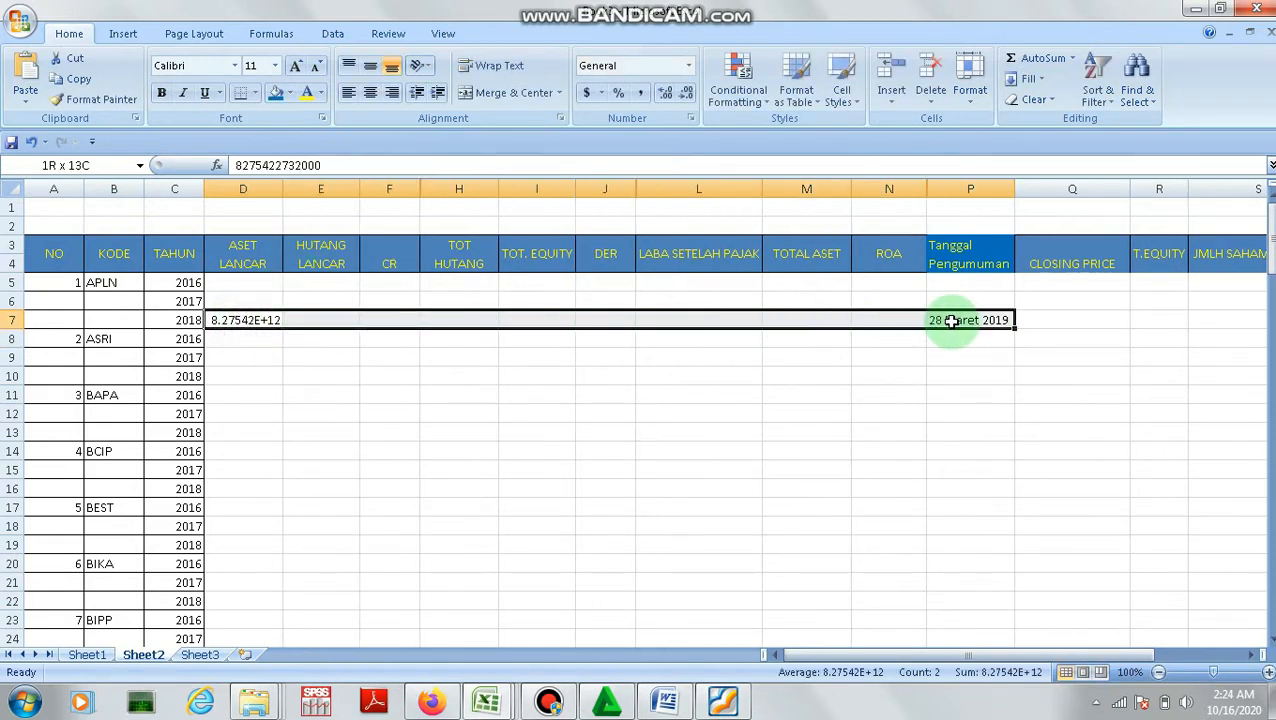
left_click_drag(235, 284, 846, 432)
right_click(846, 432)
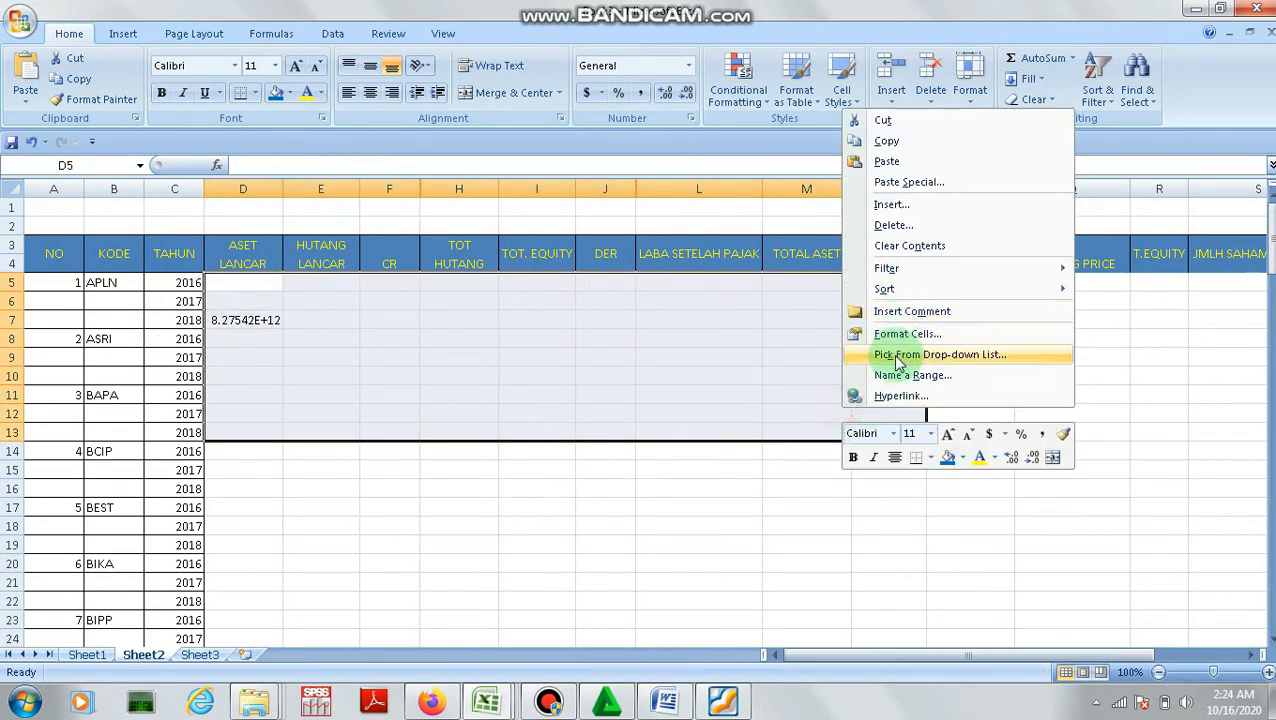
left_click(903, 333)
left_click(686, 140)
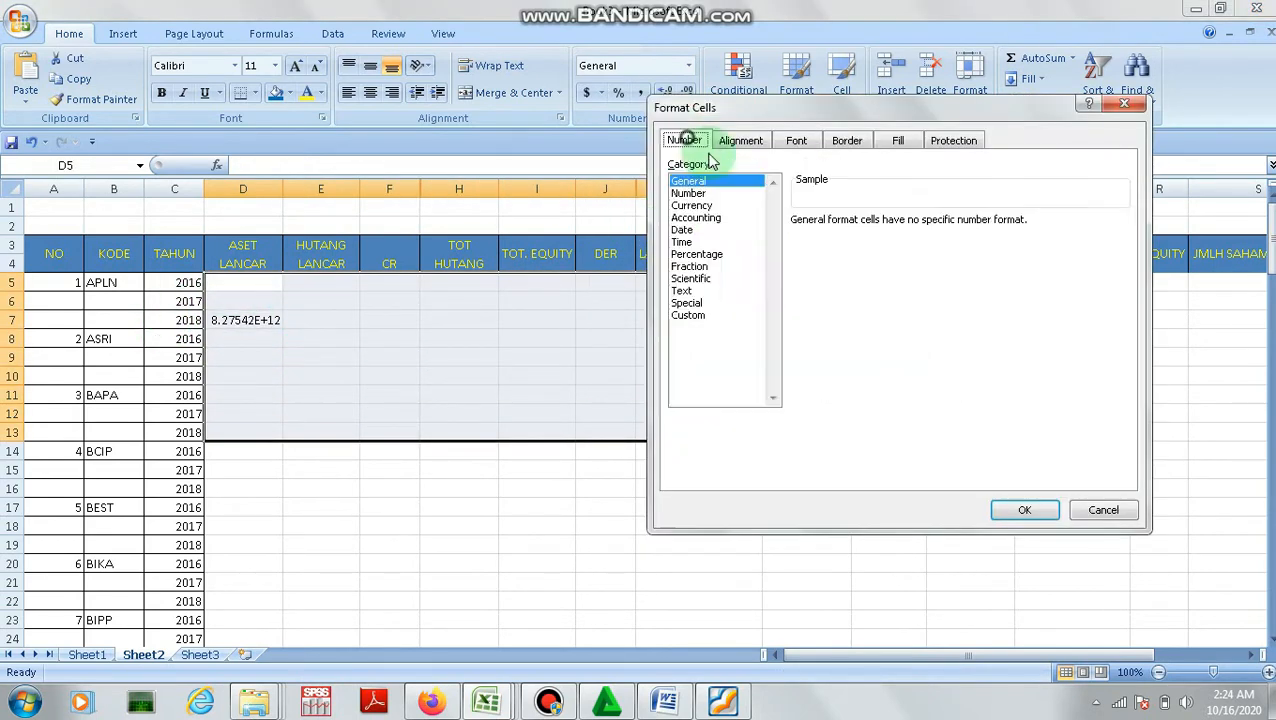
left_click(692, 205)
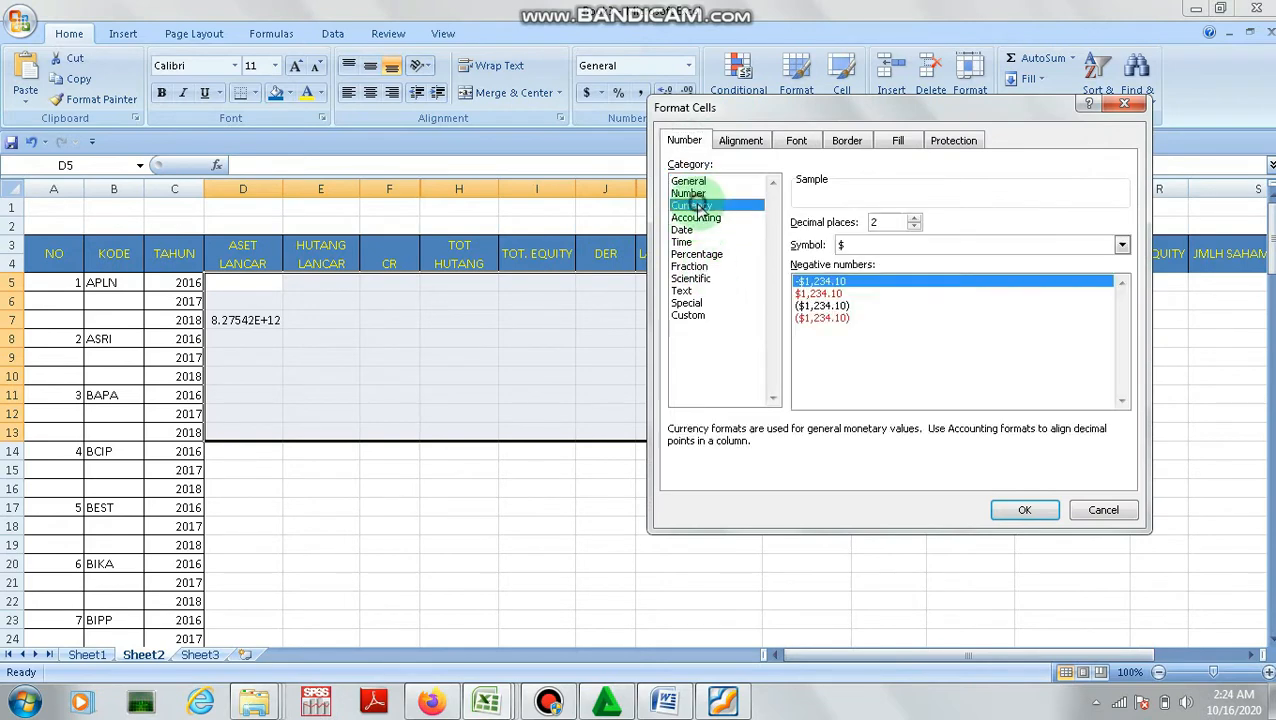
left_click(852, 245)
left_click(860, 265)
left_click(913, 227)
left_click(913, 227)
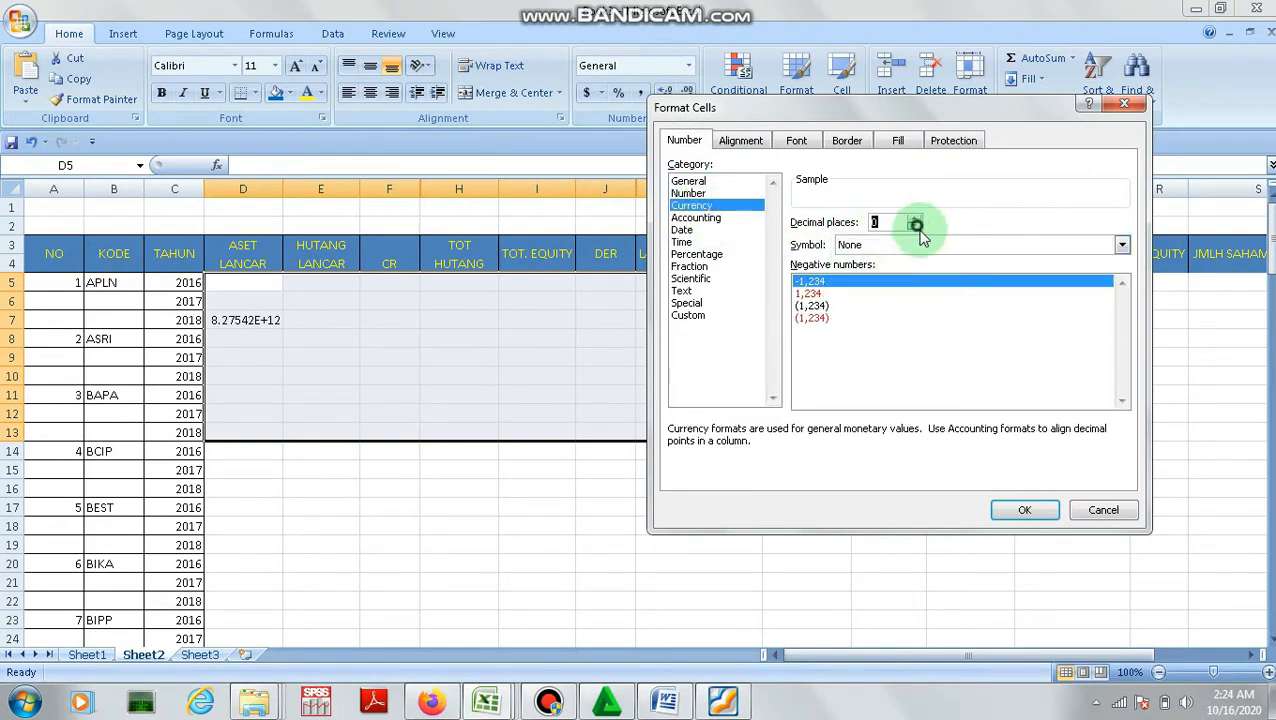
left_click(1022, 512)
left_click(260, 322)
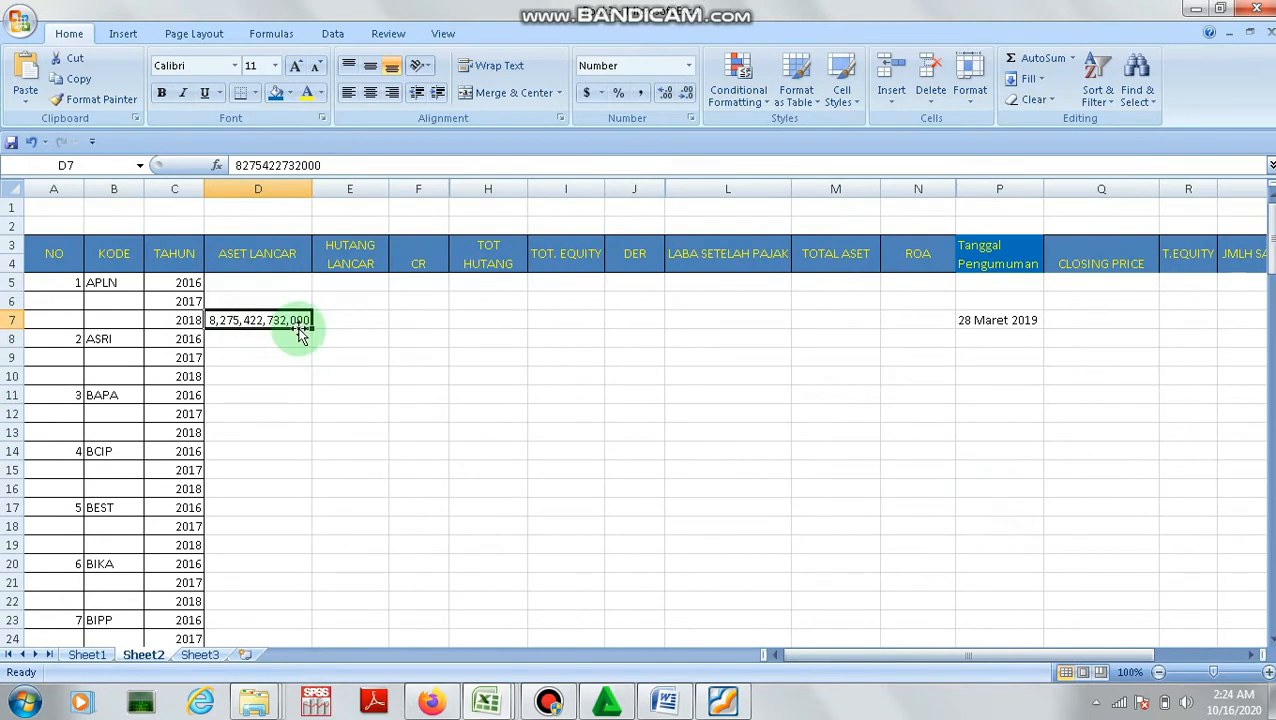
Switch to the APLN report in Foxit Reader and copy the 2017 Jumlah Aset Lancar figure
left_click(724, 703)
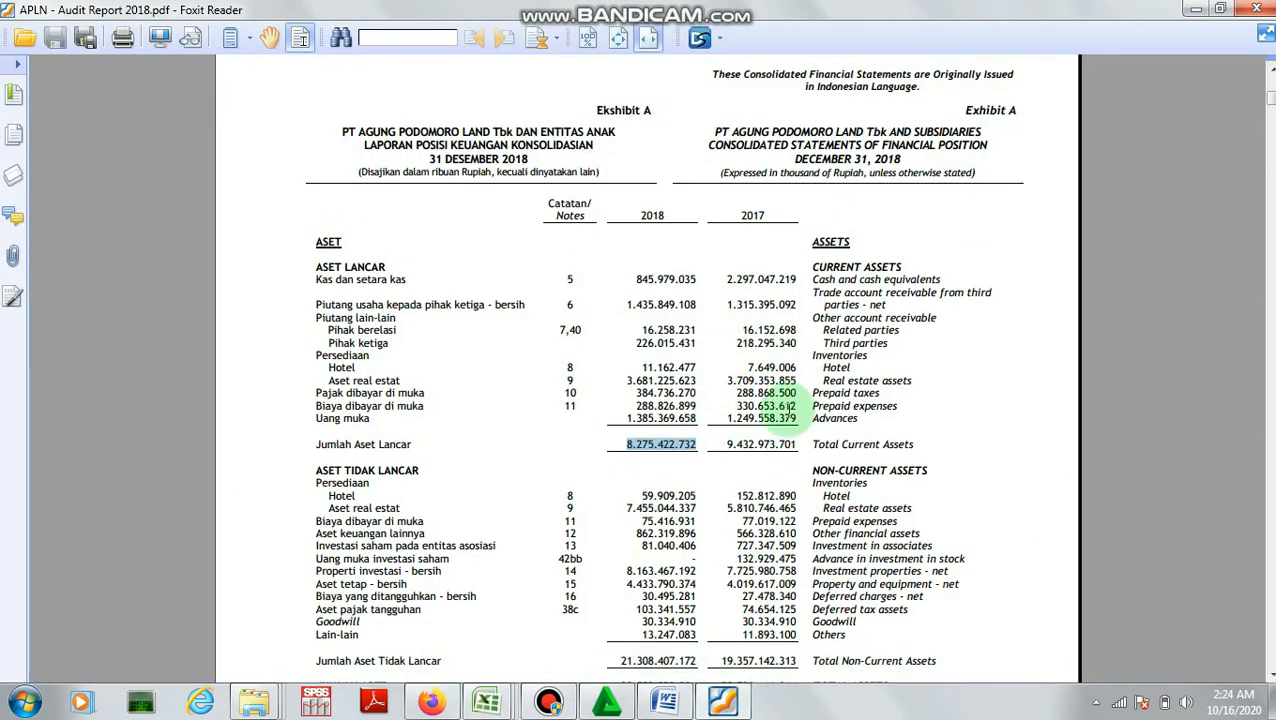
left_click_drag(727, 445, 800, 446)
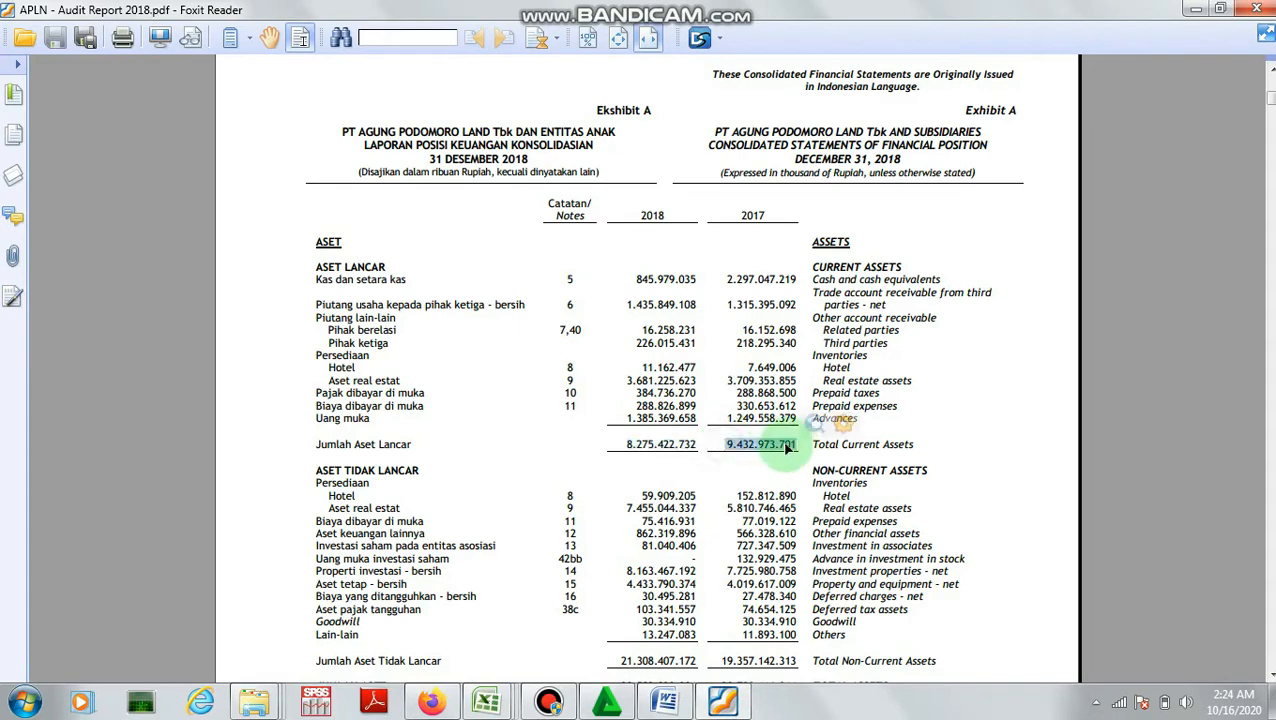
right_click(833, 452)
left_click(830, 455)
left_click(722, 702)
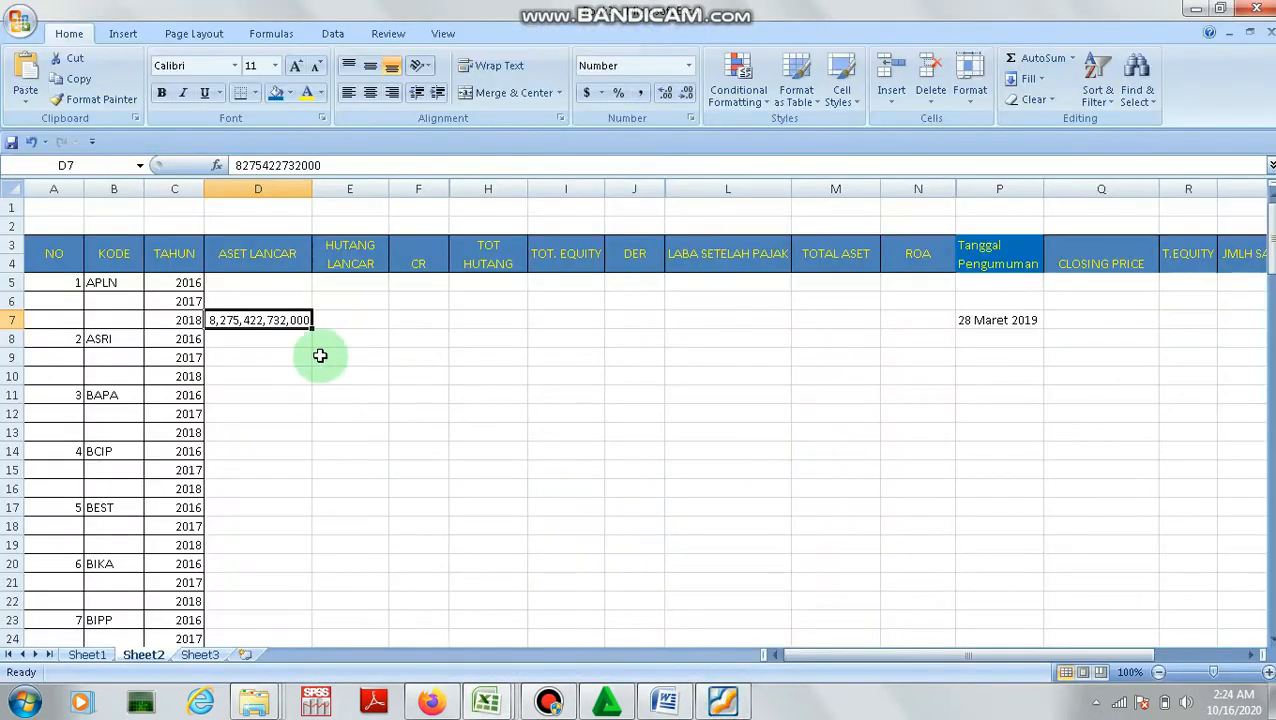
left_click(270, 300)
right_click(271, 302)
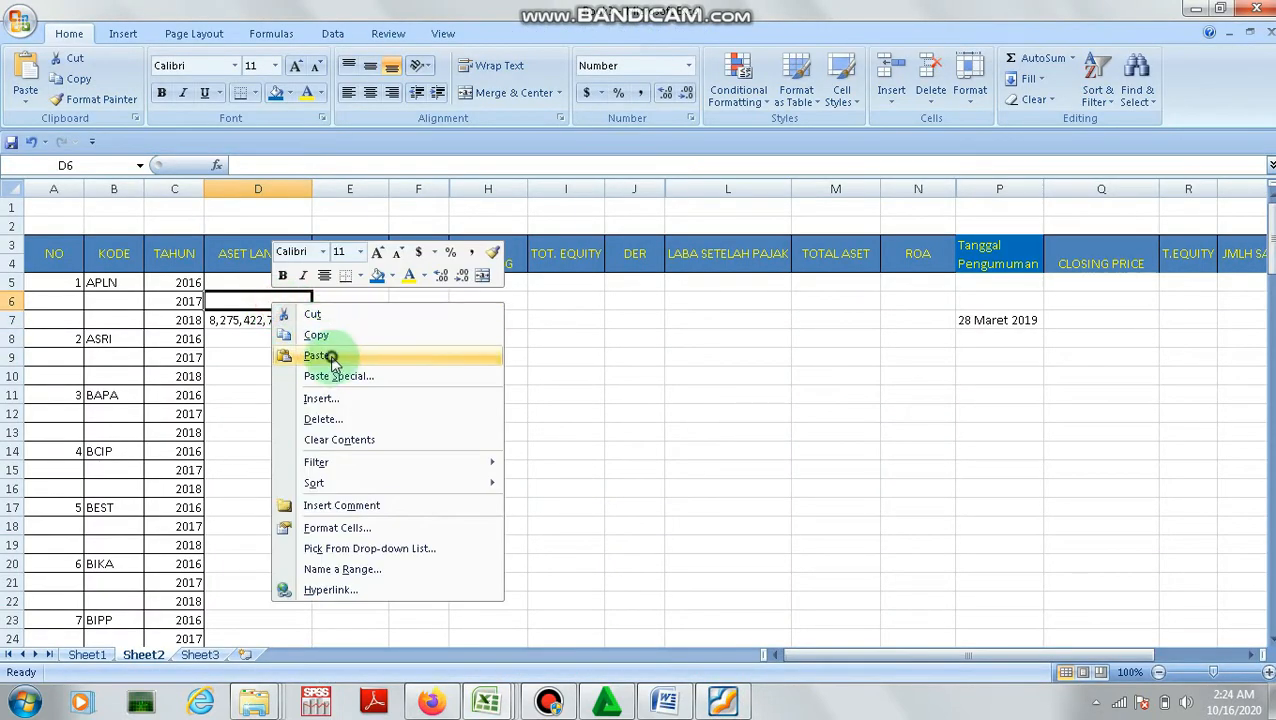
left_click(320, 356)
left_click(244, 165)
key("BackSpace")
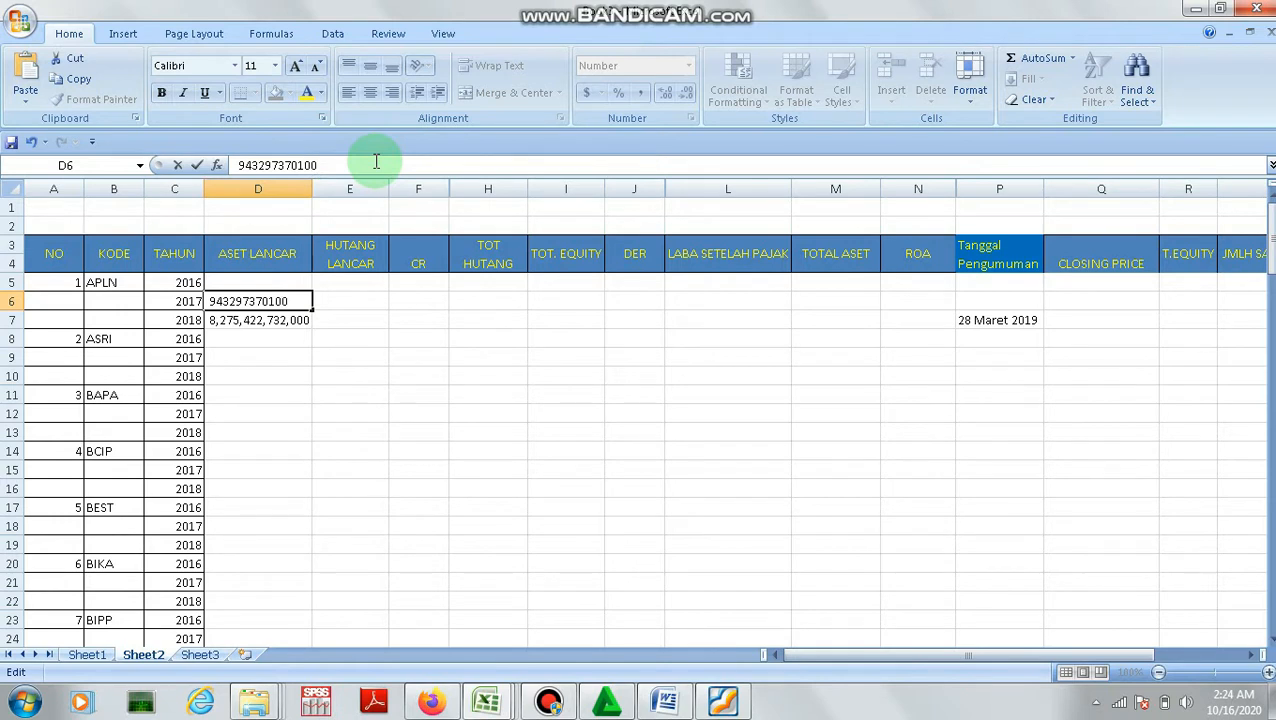
type("0")
key("Return")
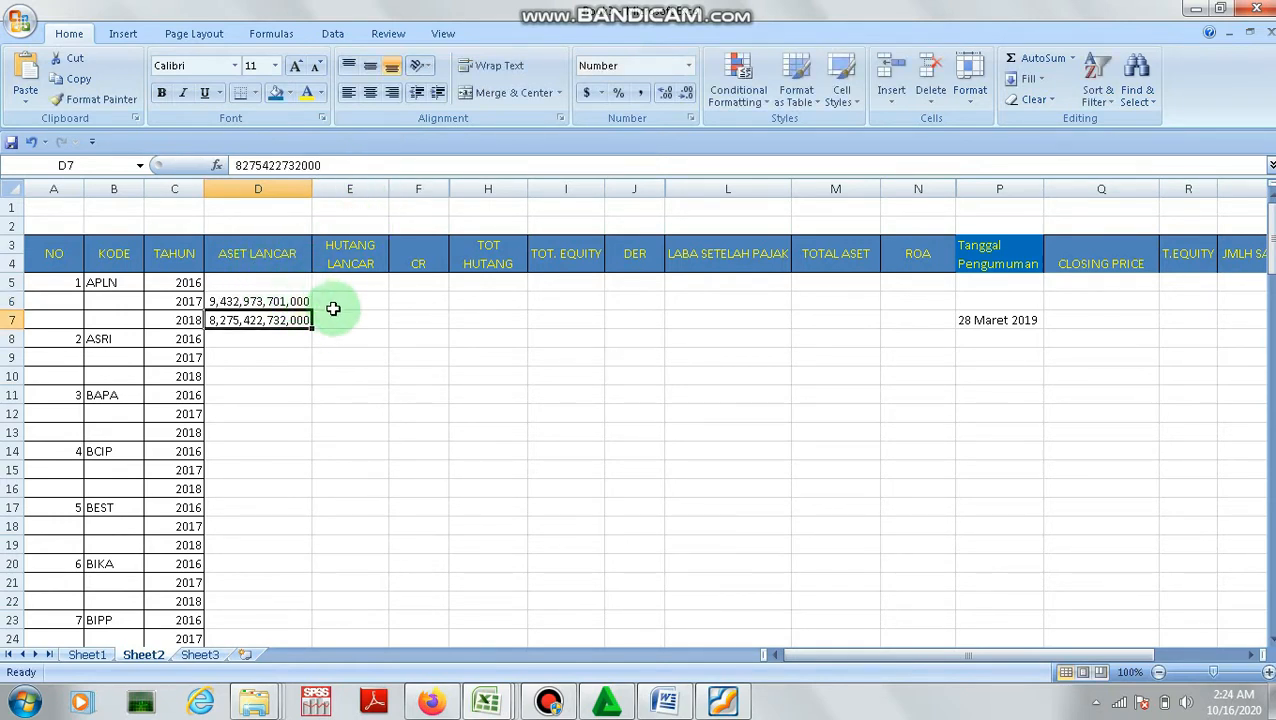
Switch to the APLN report in Foxit Reader and copy the 2018 Jumlah Liabilitas Jangka Pendek figure
left_click(735, 705)
scroll(713, 424, "down", 5)
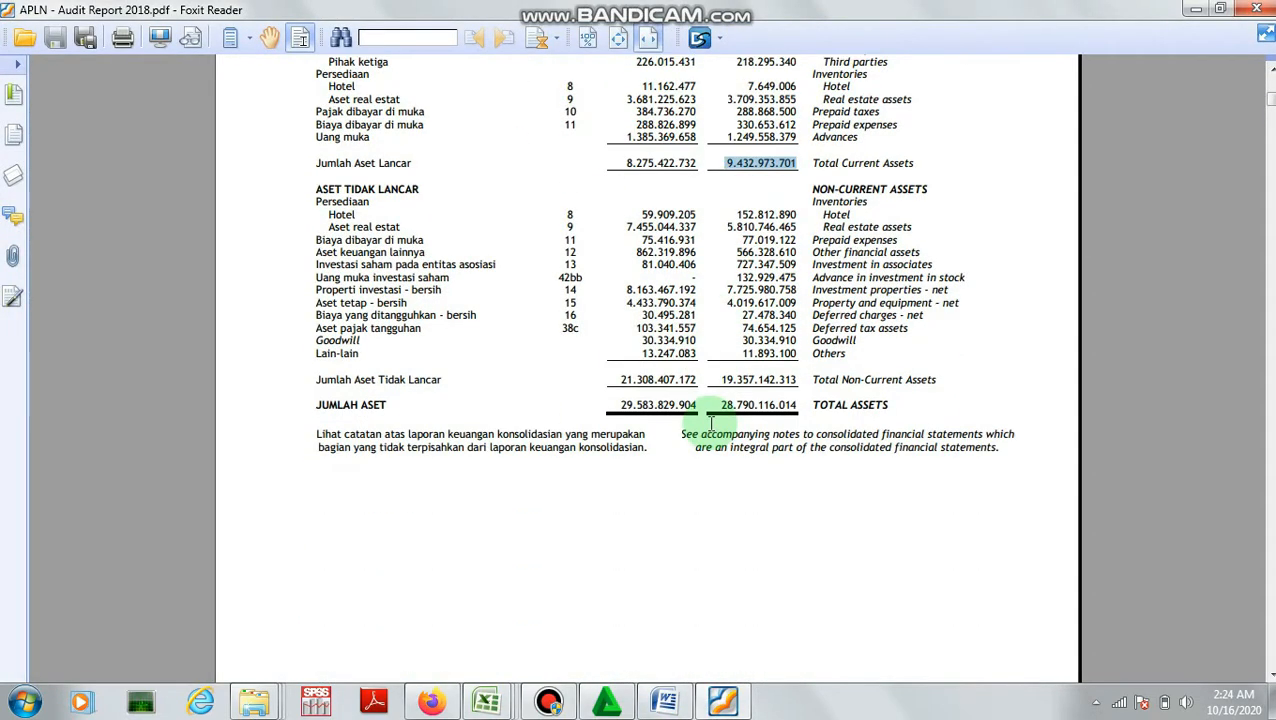
scroll(712, 424, "down", 10)
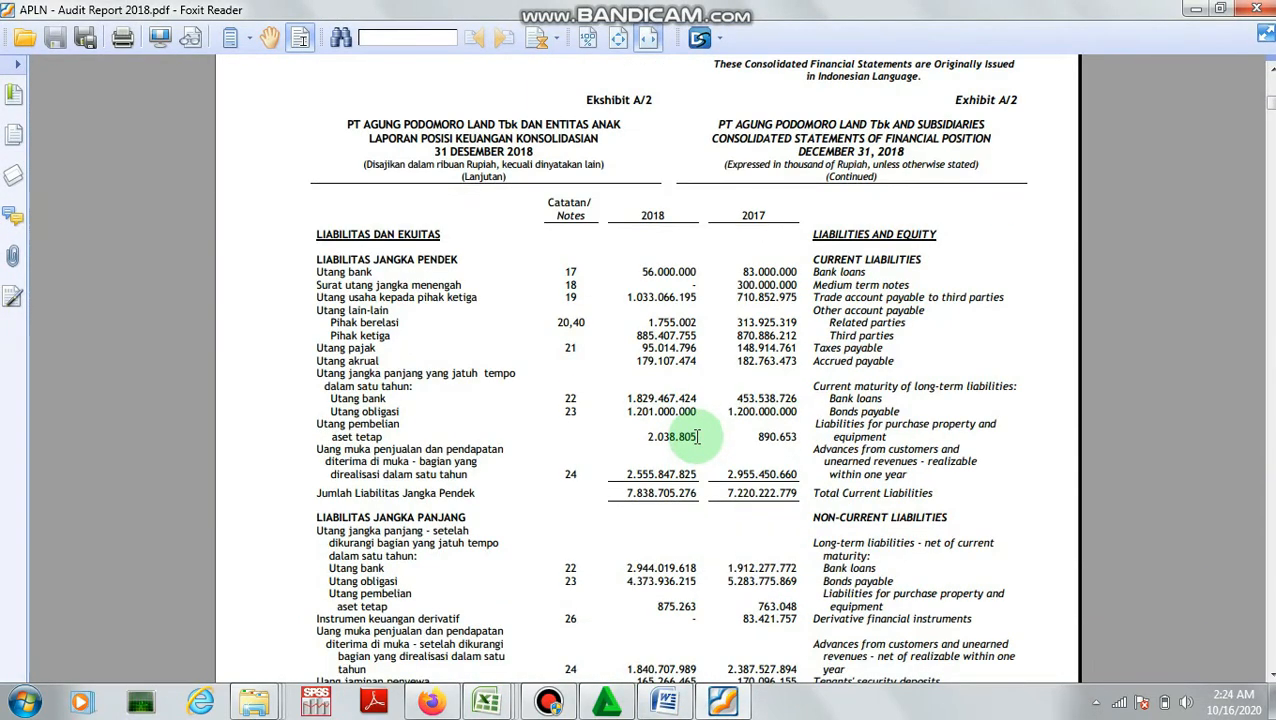
scroll(693, 436, "down", 5)
left_click(487, 703)
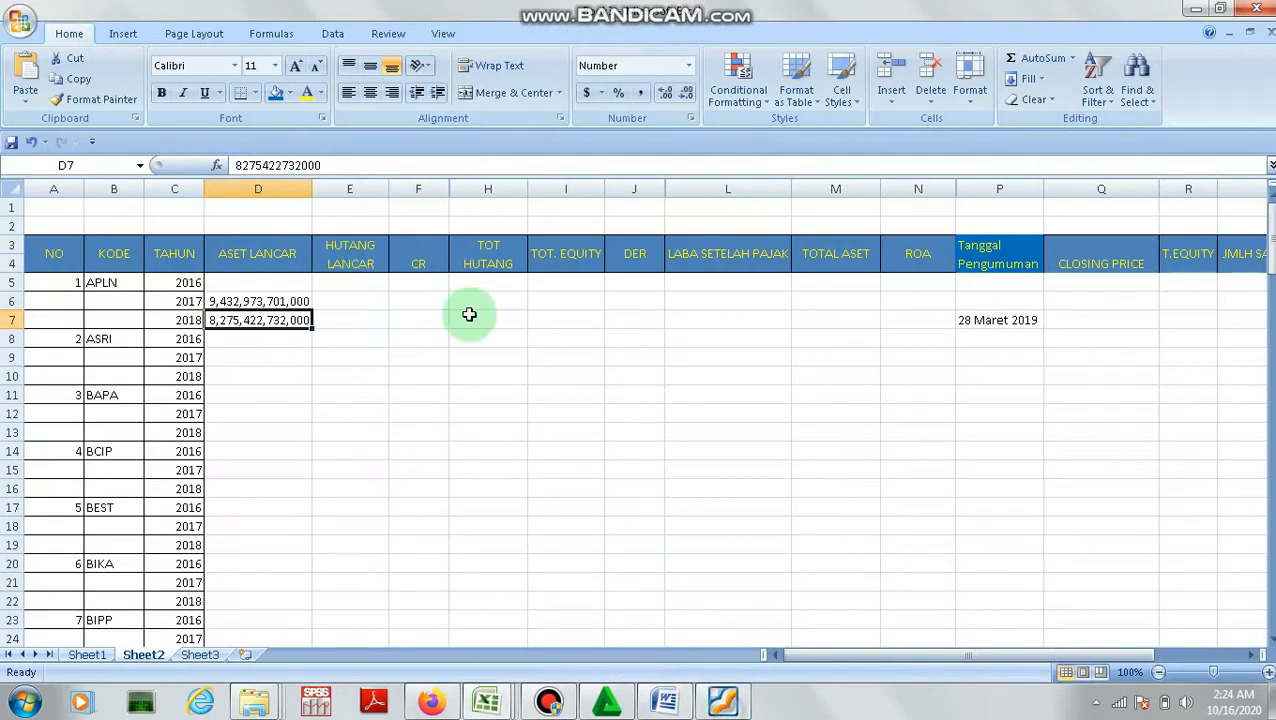
left_click(725, 703)
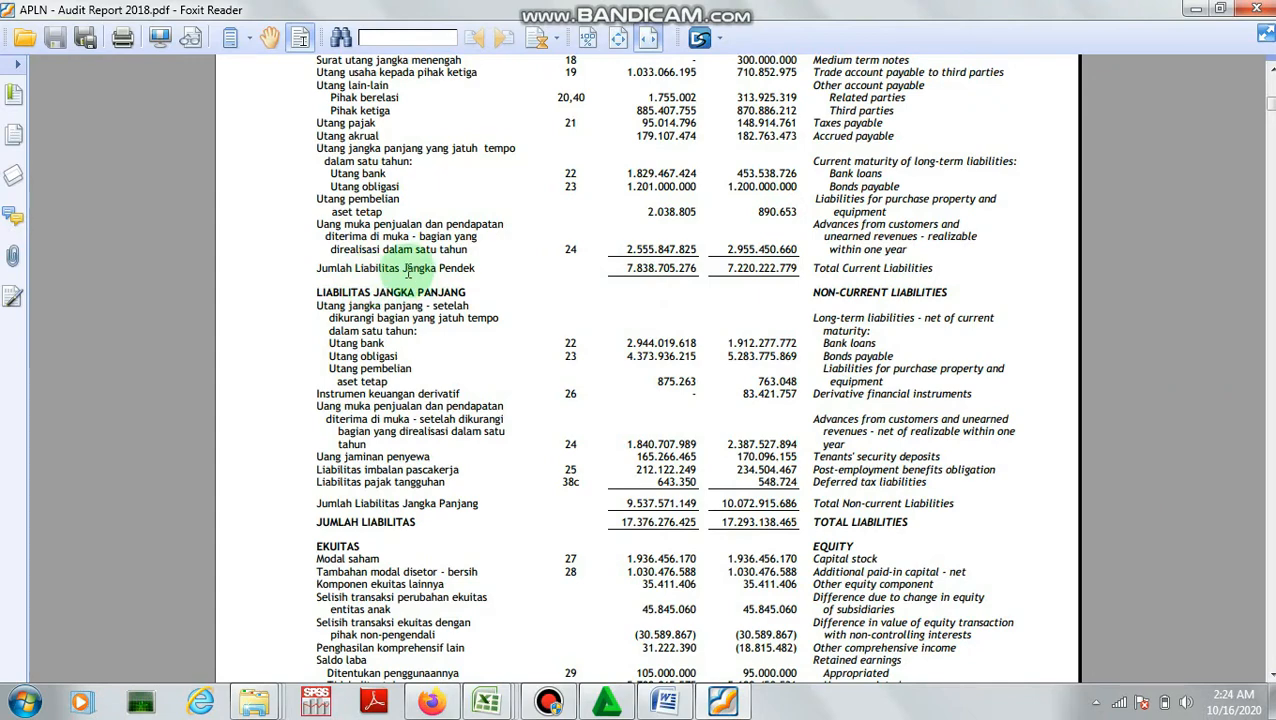
left_click_drag(615, 267, 692, 263)
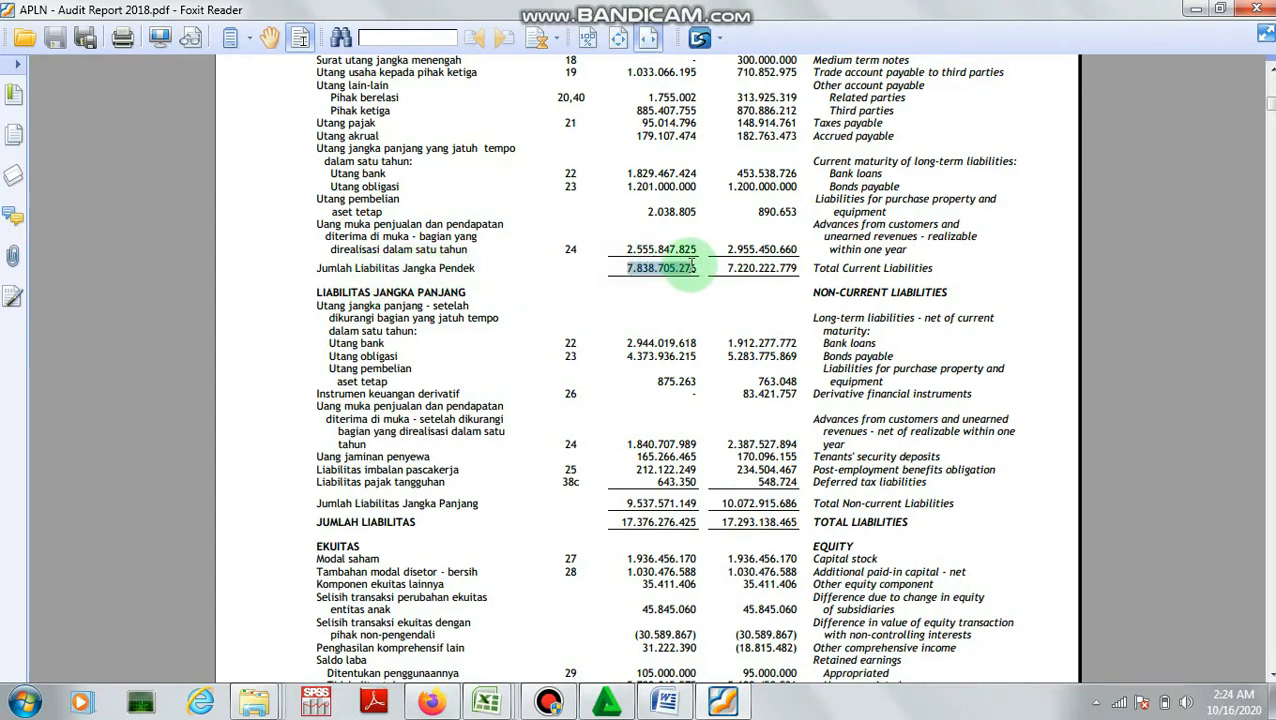
right_click(697, 267)
left_click(711, 279)
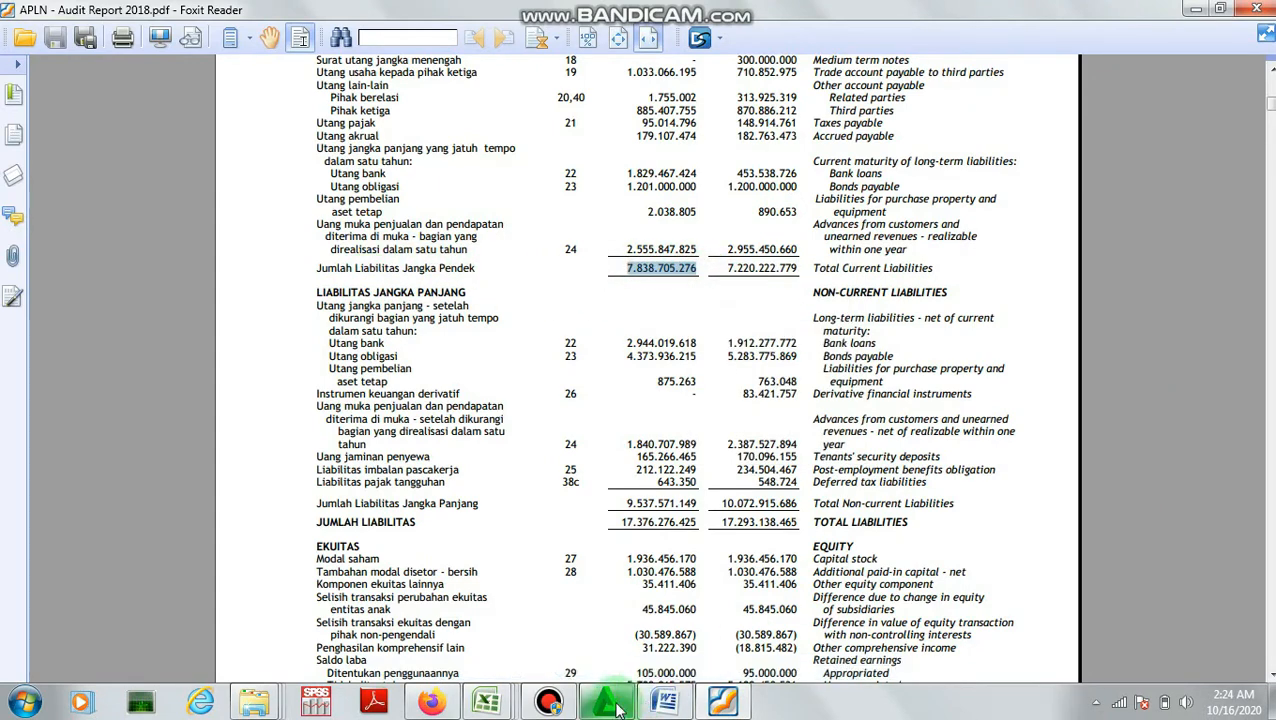
left_click(505, 705)
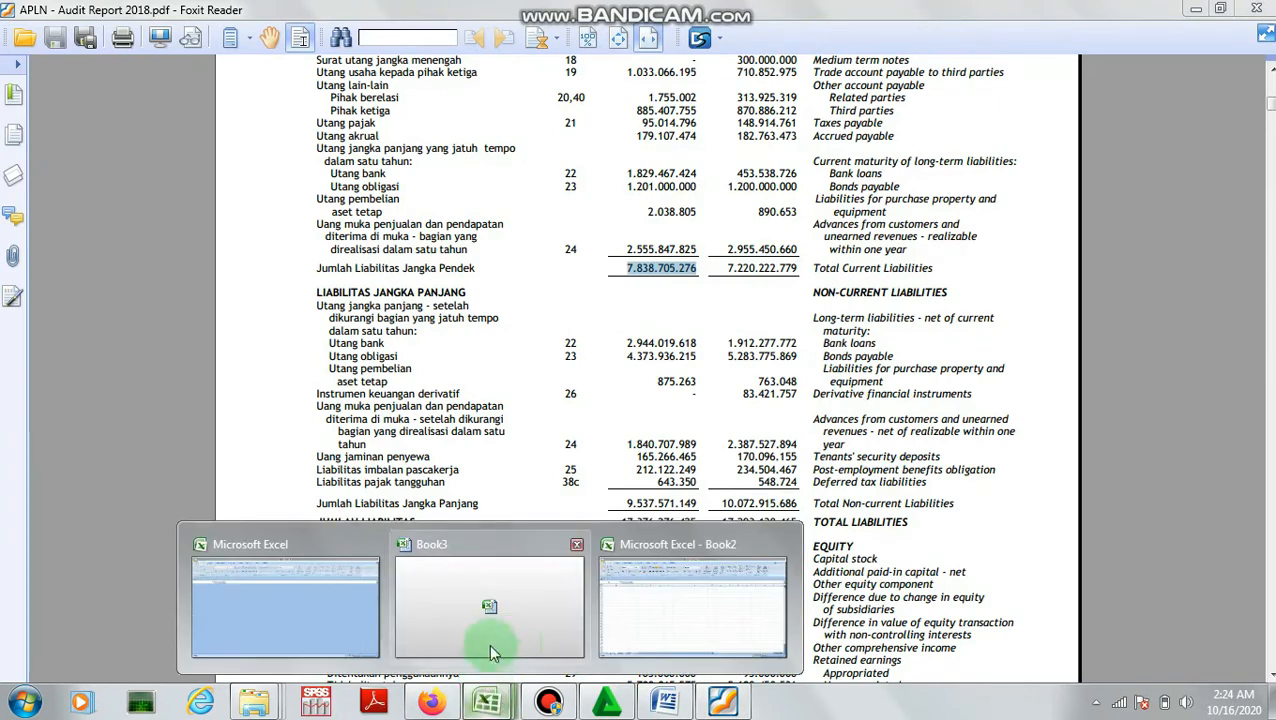
left_click(647, 651)
left_click(355, 316)
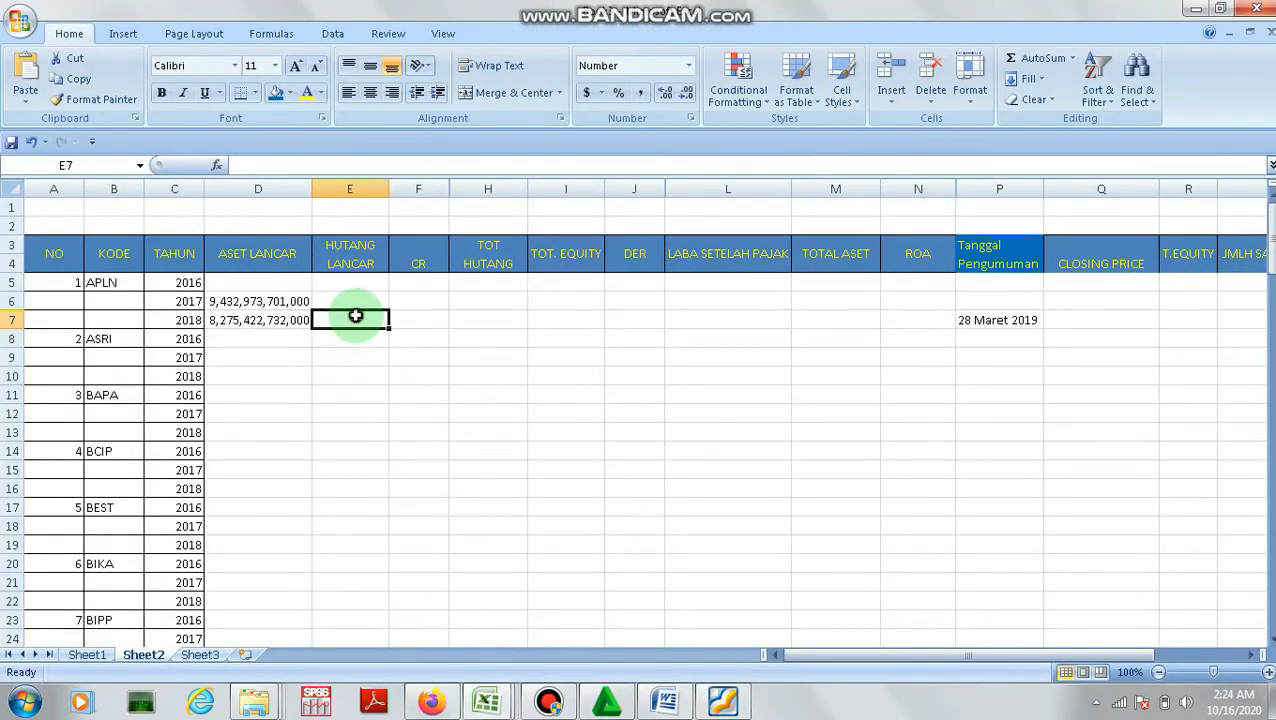
right_click(355, 316)
left_click(400, 366)
left_click(240, 163)
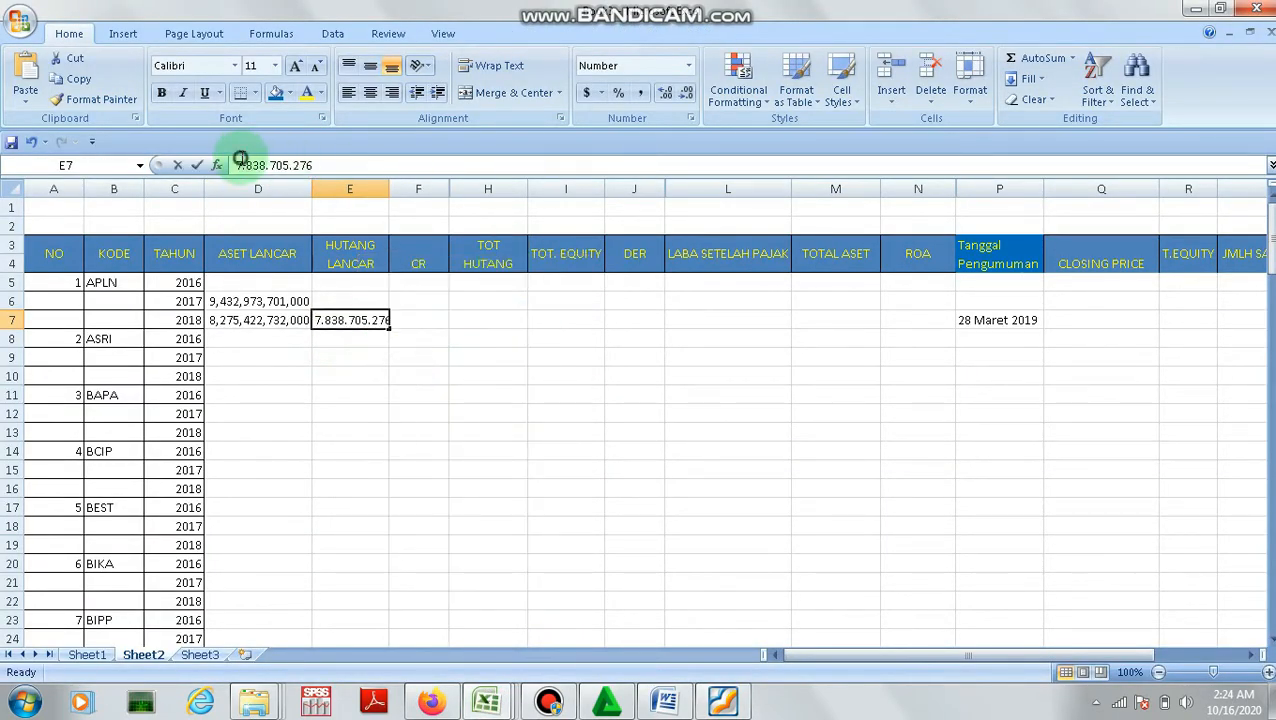
key("Delete")
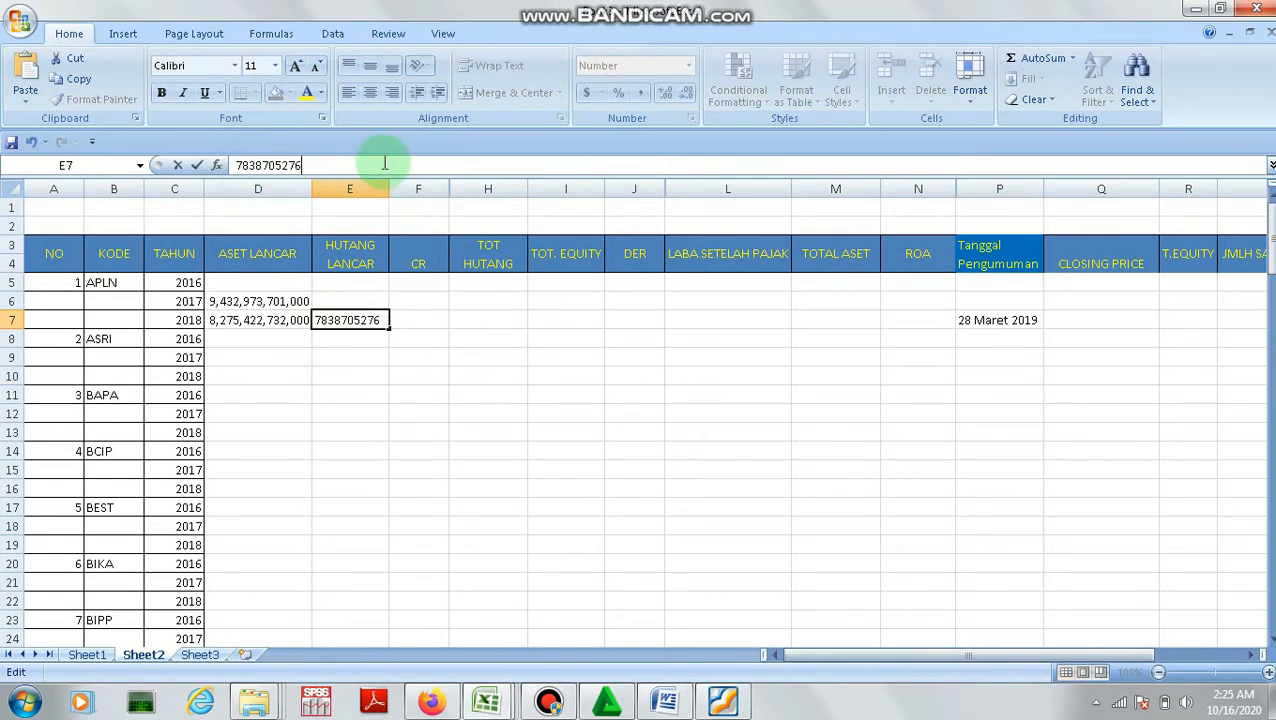
key("Return")
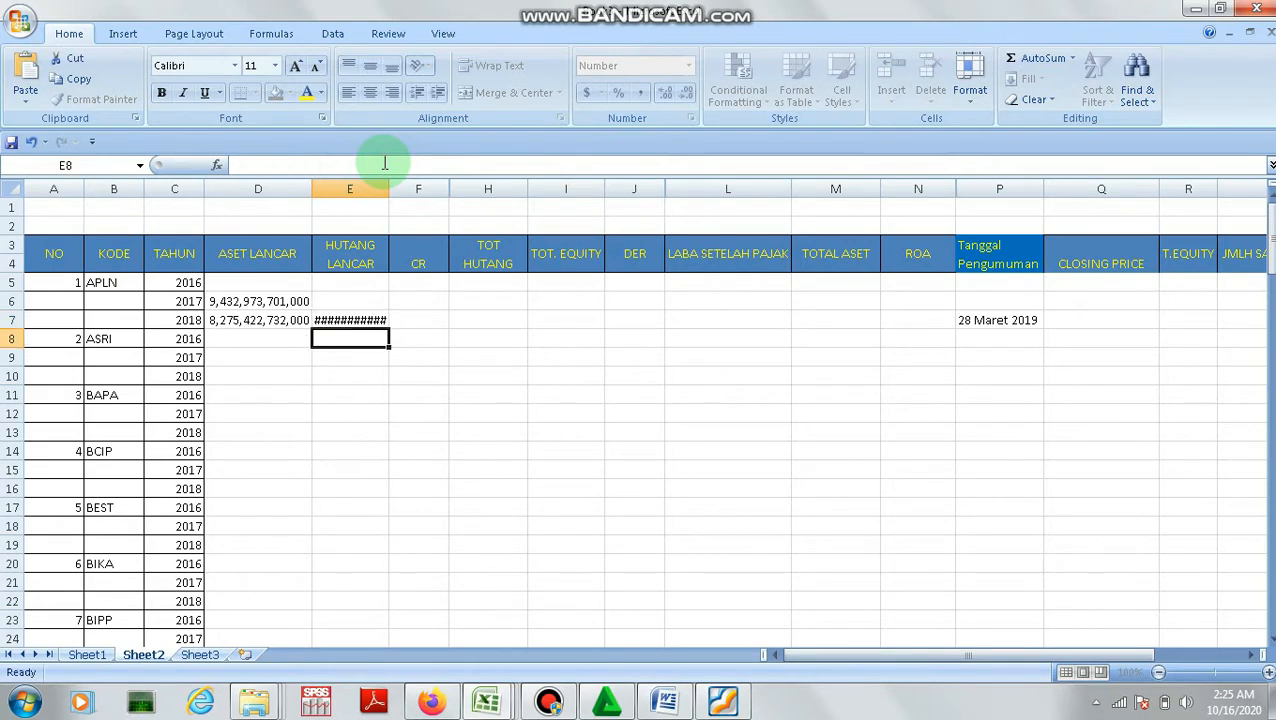
double_click(388, 192)
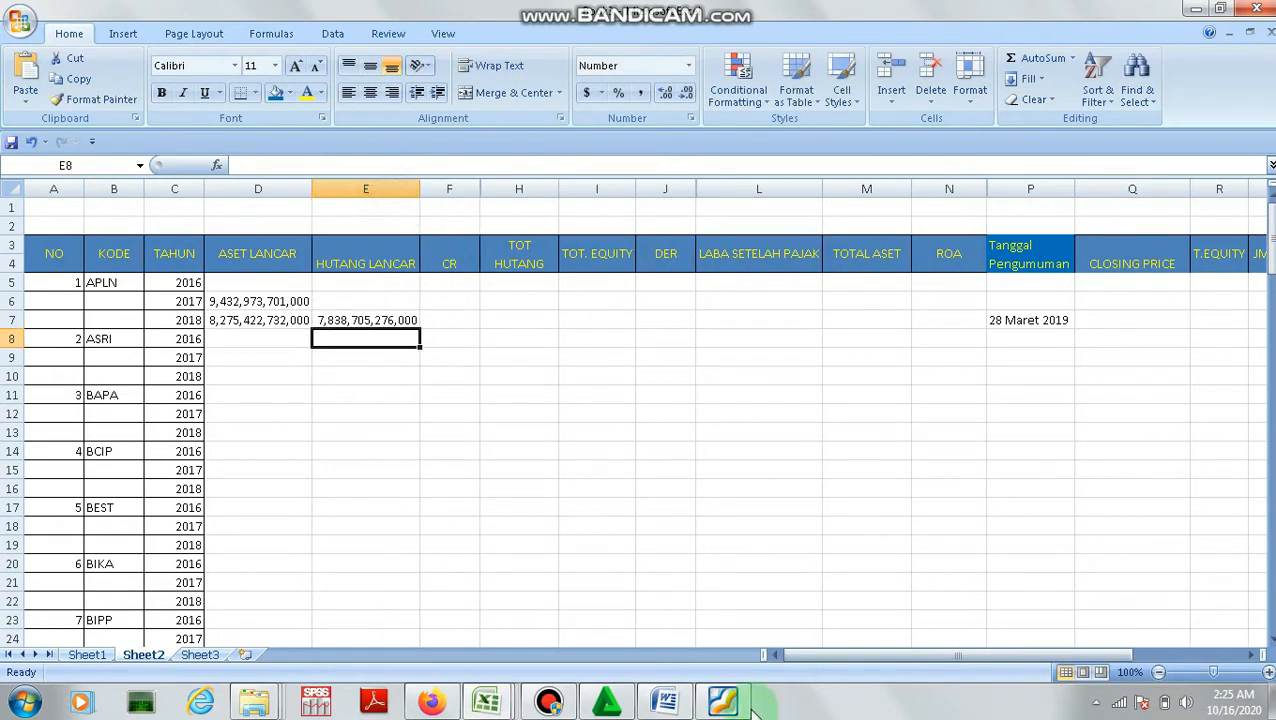
Switch to the APLN report in Foxit Reader and copy the 2017 Jumlah Liabilitas Jangka Pendek figure
left_click(722, 700)
left_click_drag(727, 262, 797, 268)
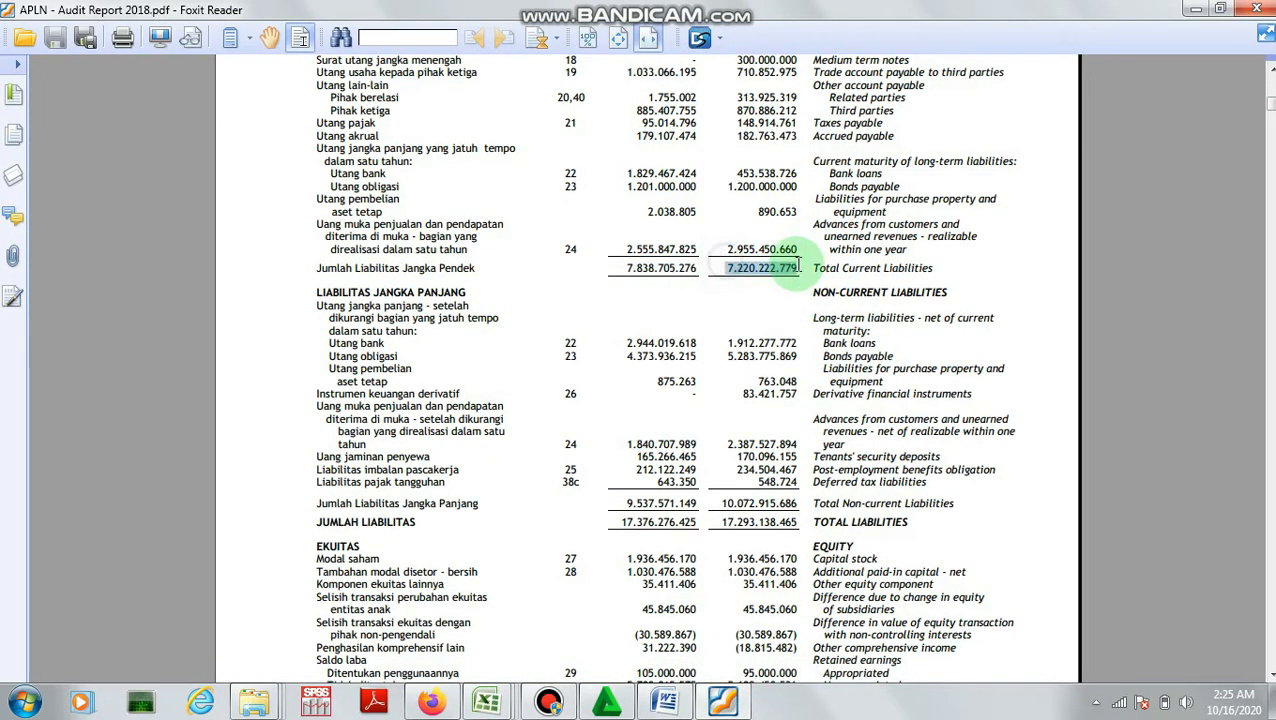
right_click(792, 262)
left_click(830, 276)
left_click(728, 703)
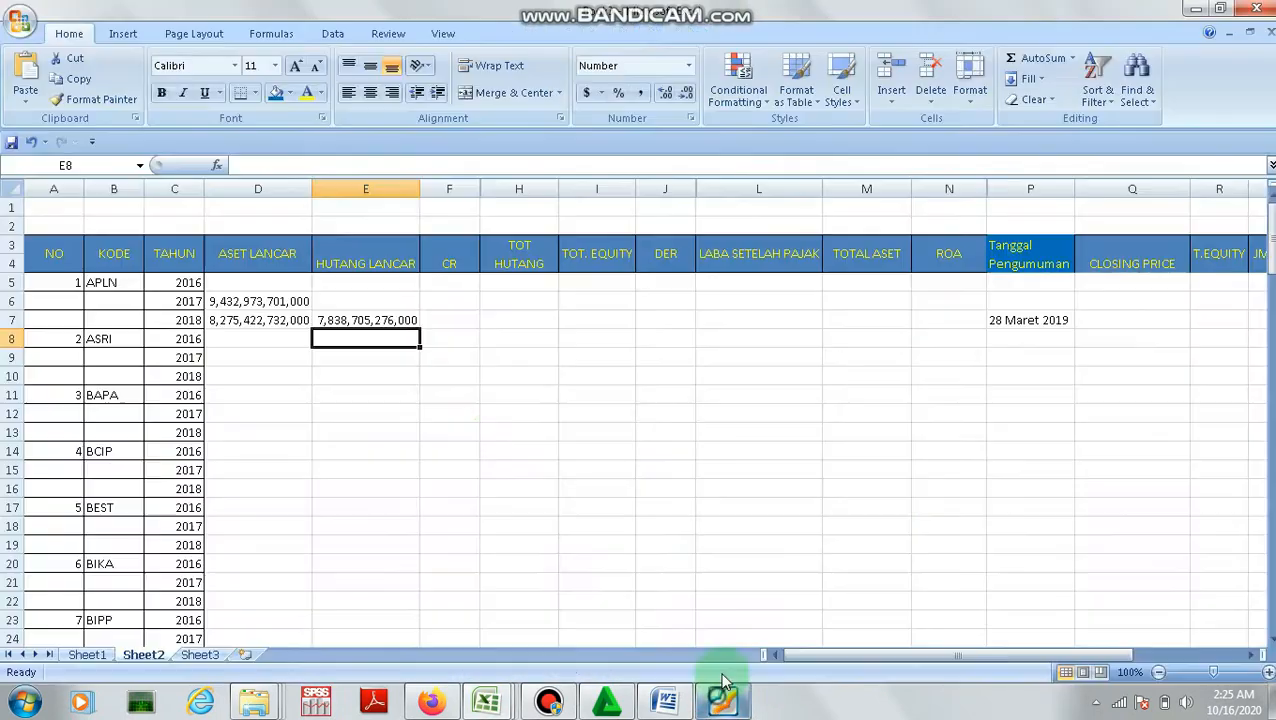
left_click(366, 300)
right_click(367, 302)
left_click(410, 357)
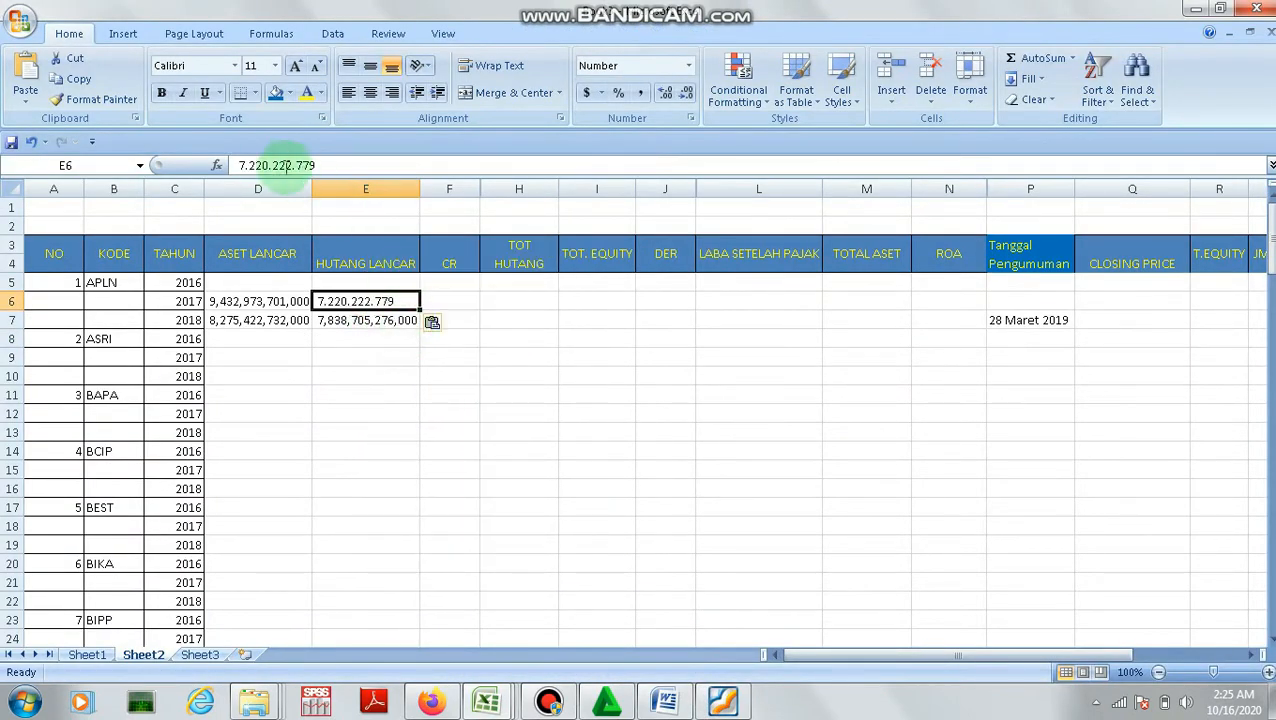
left_click(248, 165)
key("BackSpace")
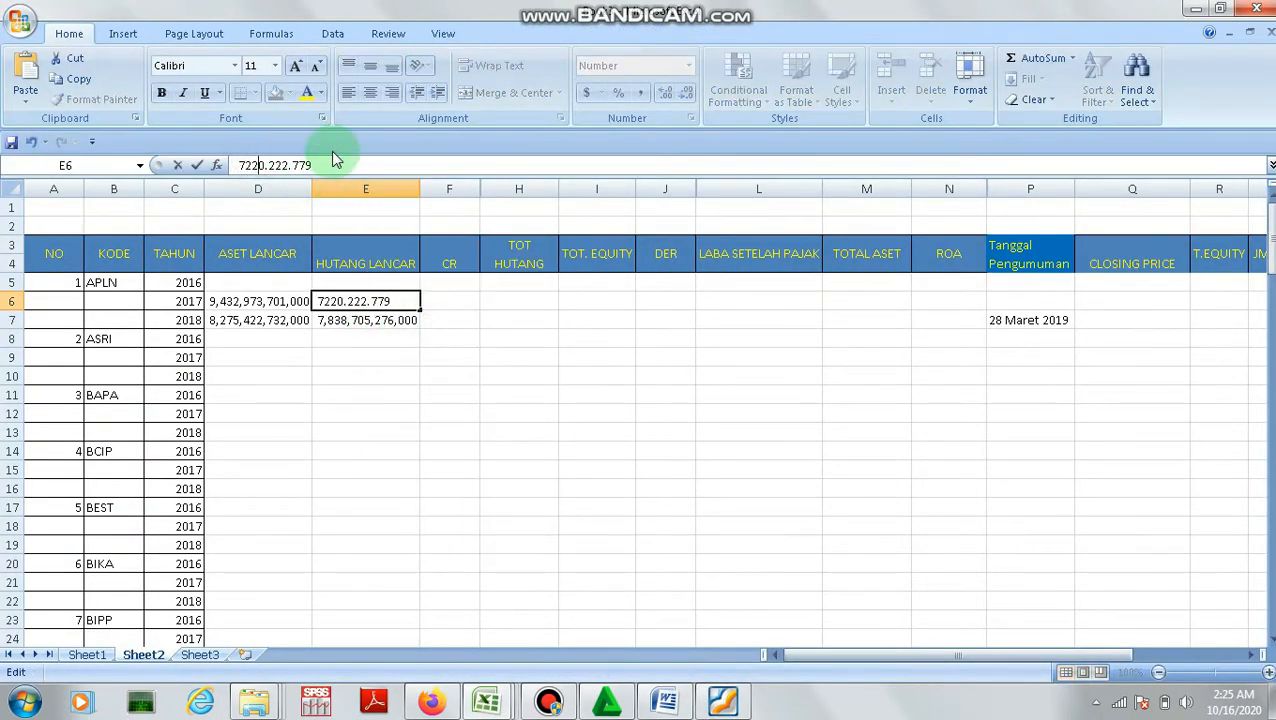
key("BackSpace")
type("0")
key("Delete")
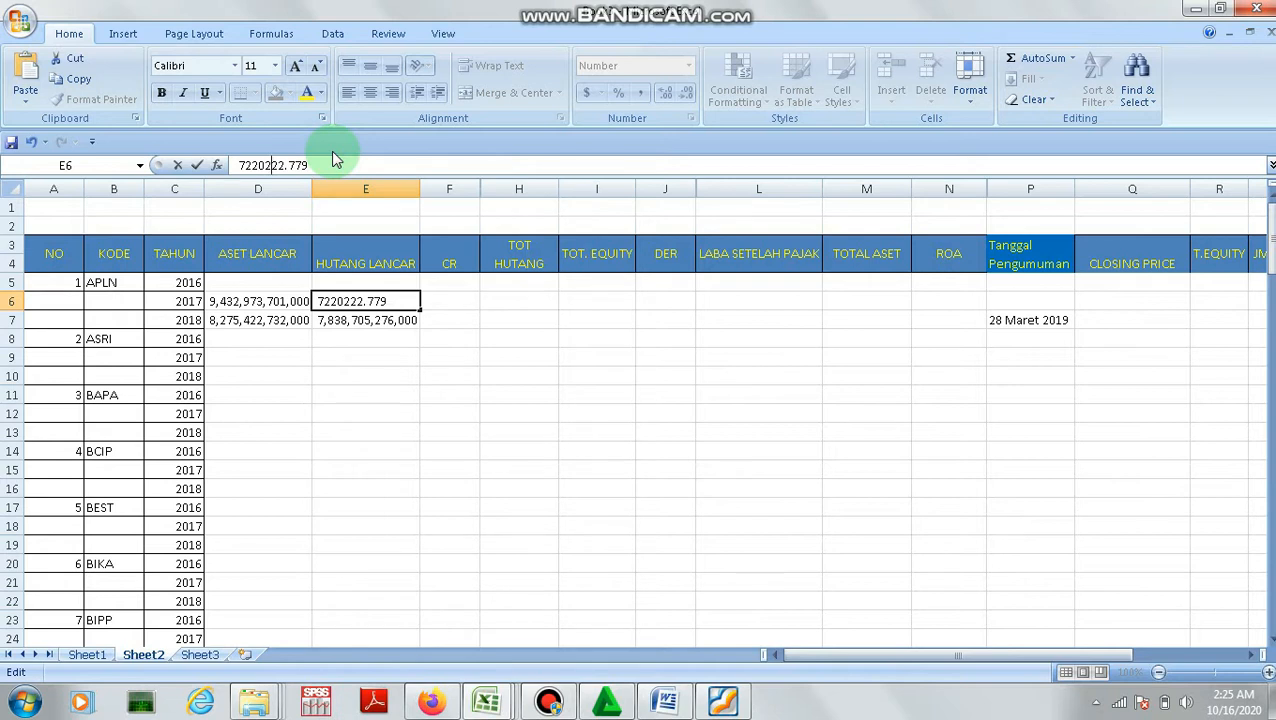
key("Delete")
type("000")
key("Return")
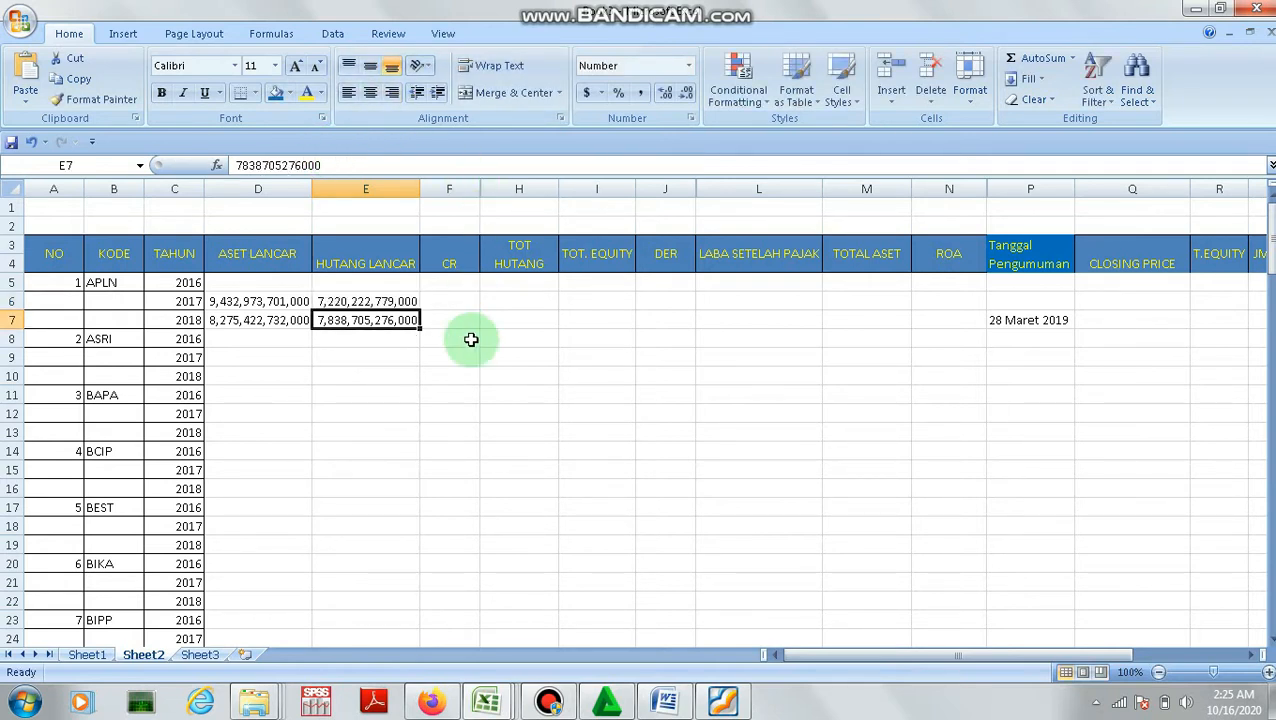
Calculate APLN's 2017 CR in cell F6 with the formula =D6/E6
left_click(455, 303)
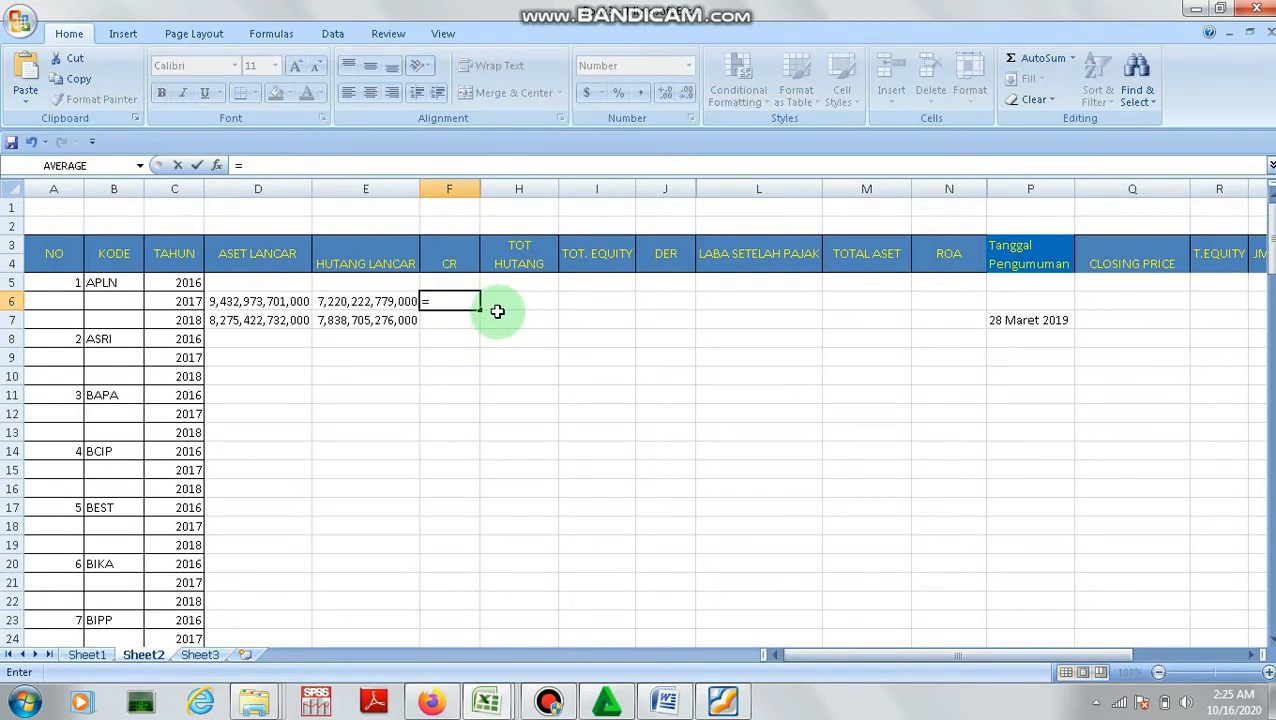
left_click(280, 301)
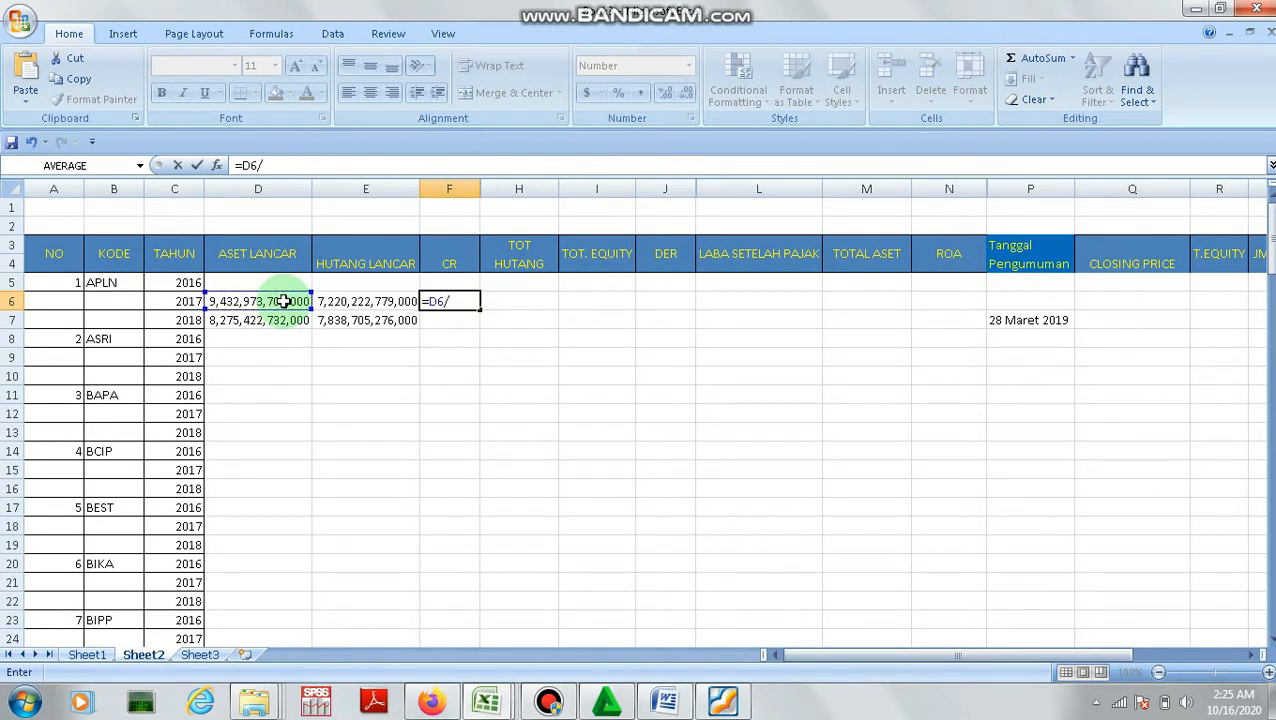
type("/")
left_click(366, 301)
key("Return")
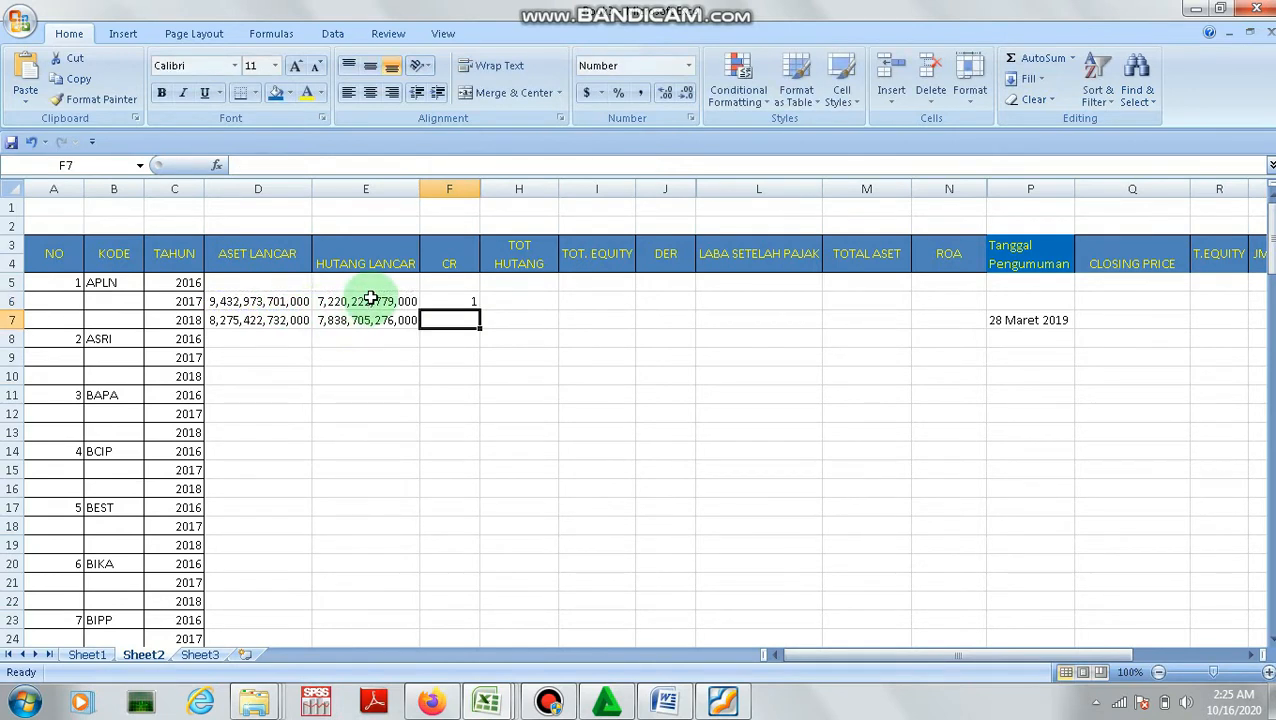
Fill the CR formula from F6 down to F7 and show both ratios with two decimal places
left_click(476, 303)
left_click_drag(478, 309, 476, 325)
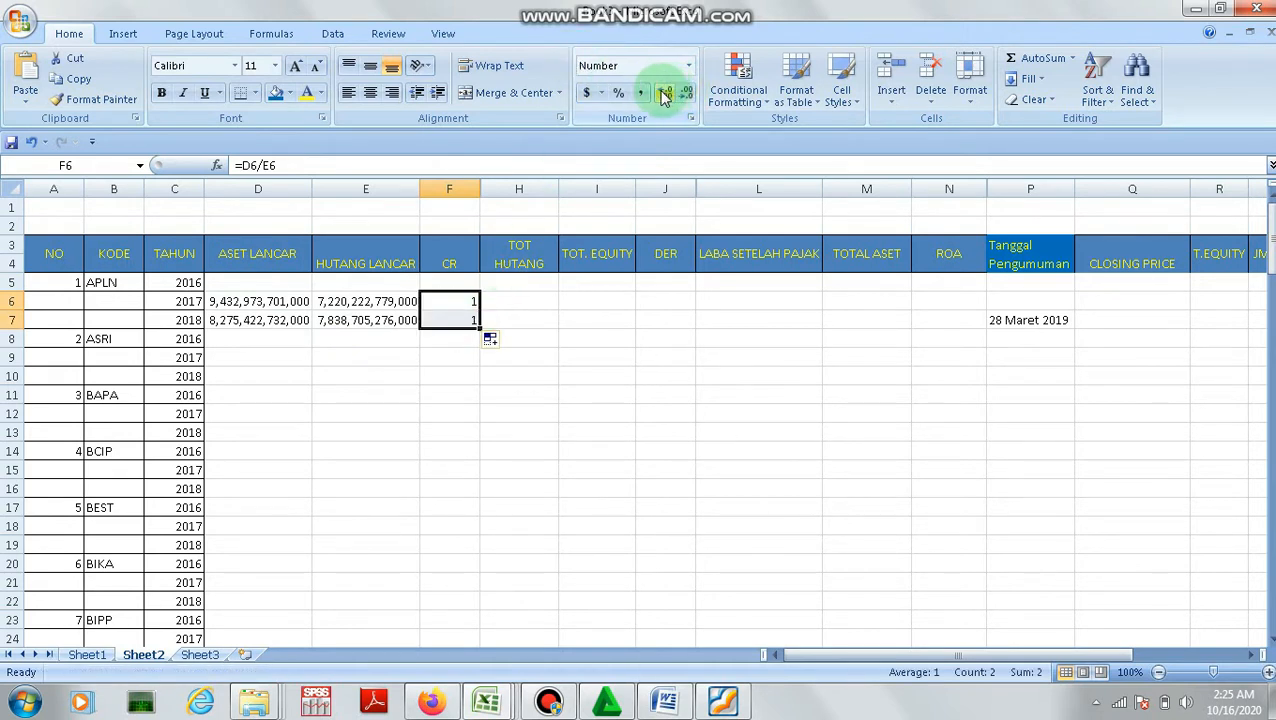
left_click(663, 92)
left_click(663, 92)
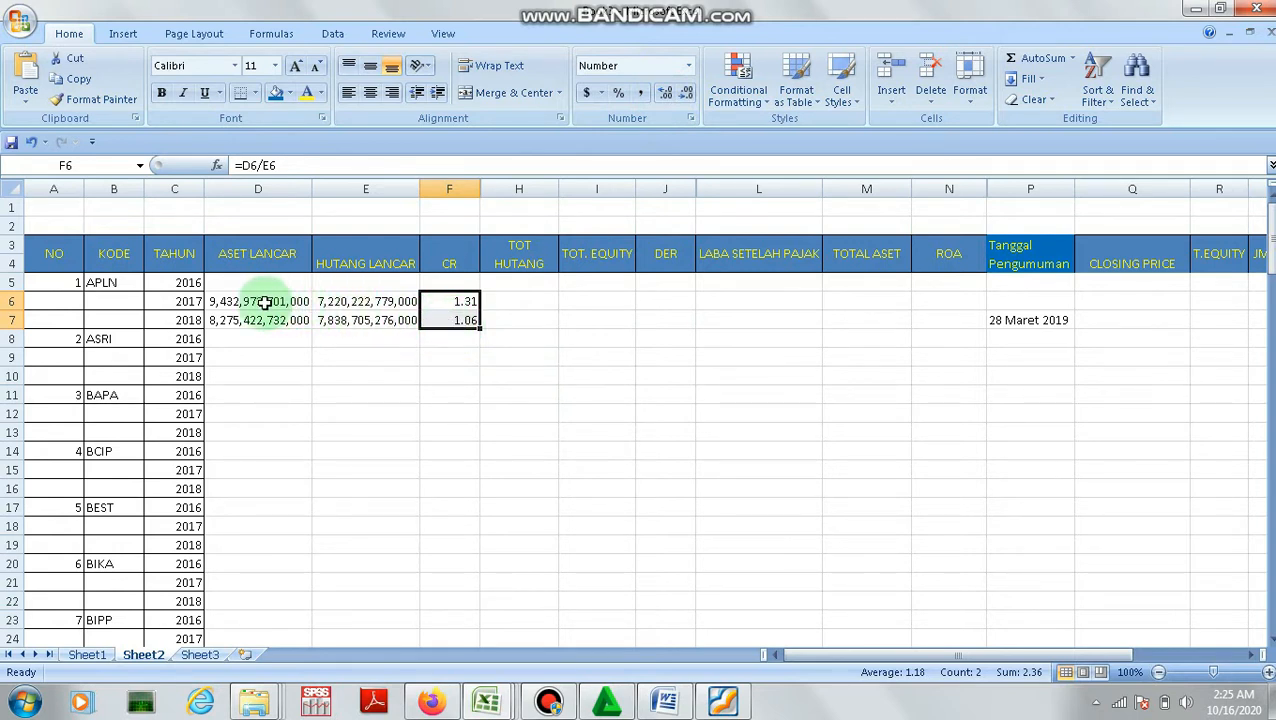
left_click(466, 321)
Switch to the APLN report in Foxit Reader and copy the 2018 JUMLAH LIABILITAS figure
left_click_drag(968, 657, 1006, 663)
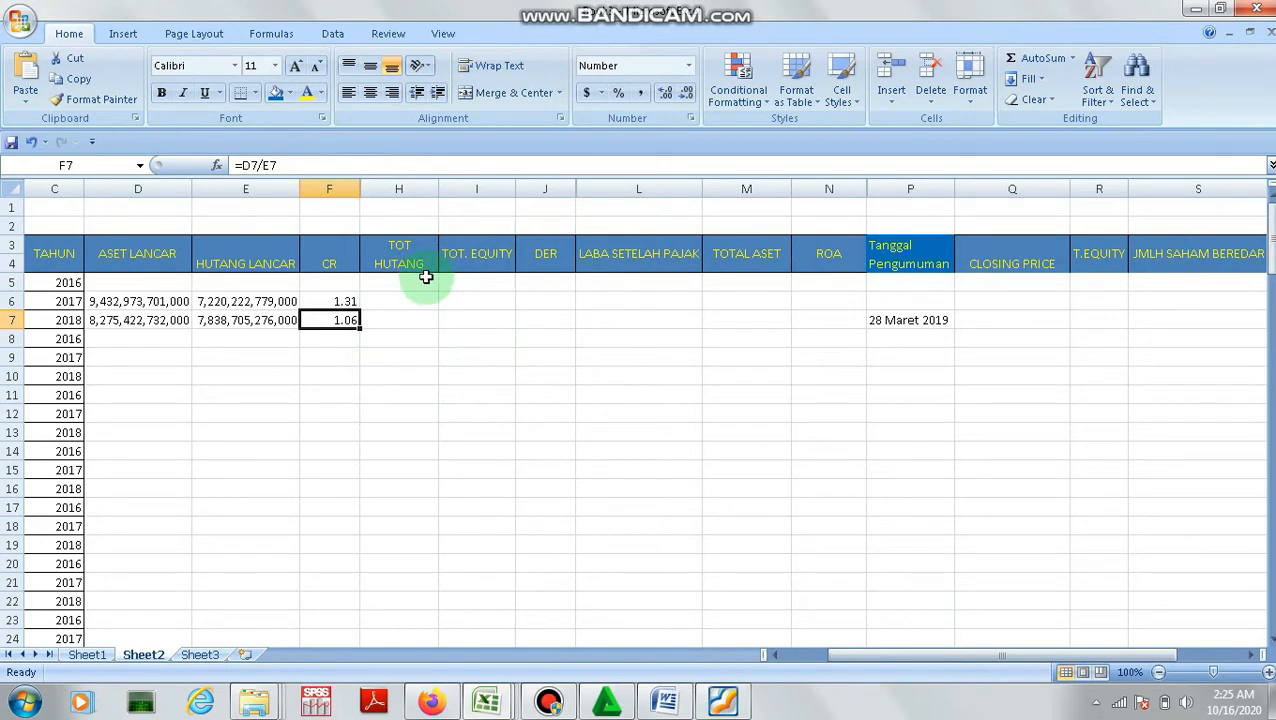
left_click(723, 702)
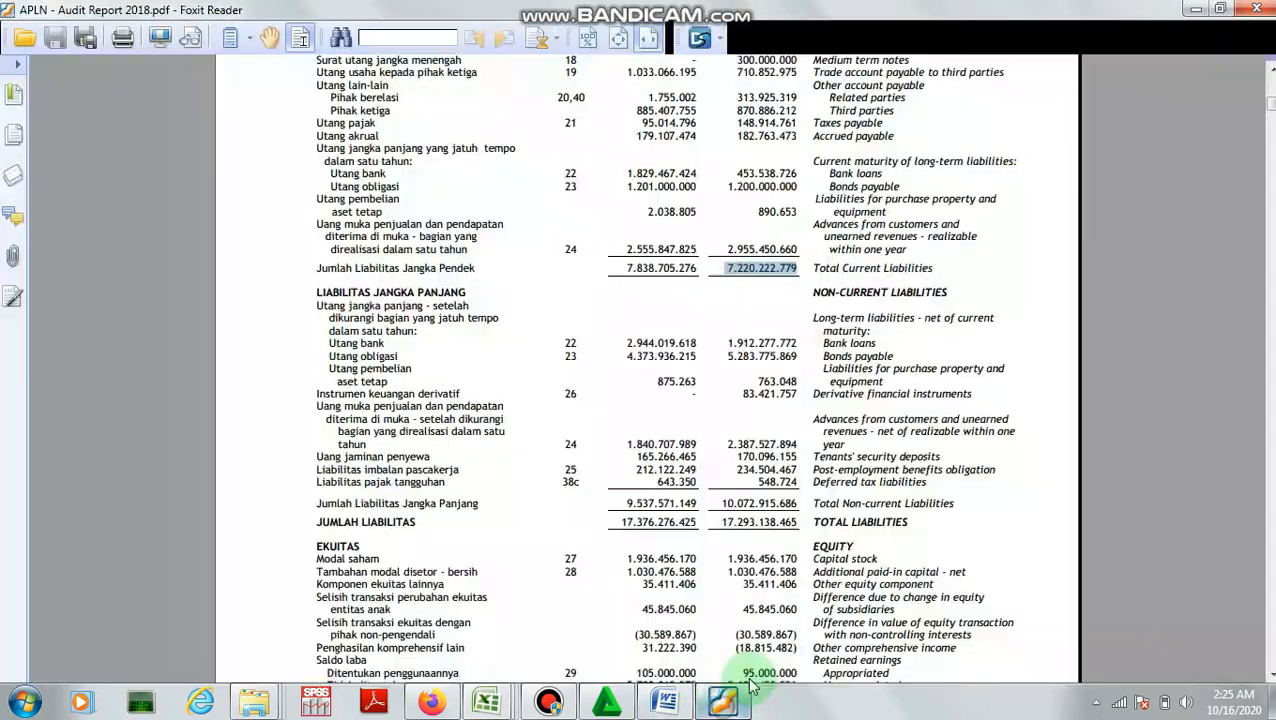
scroll(630, 420, "down", 1)
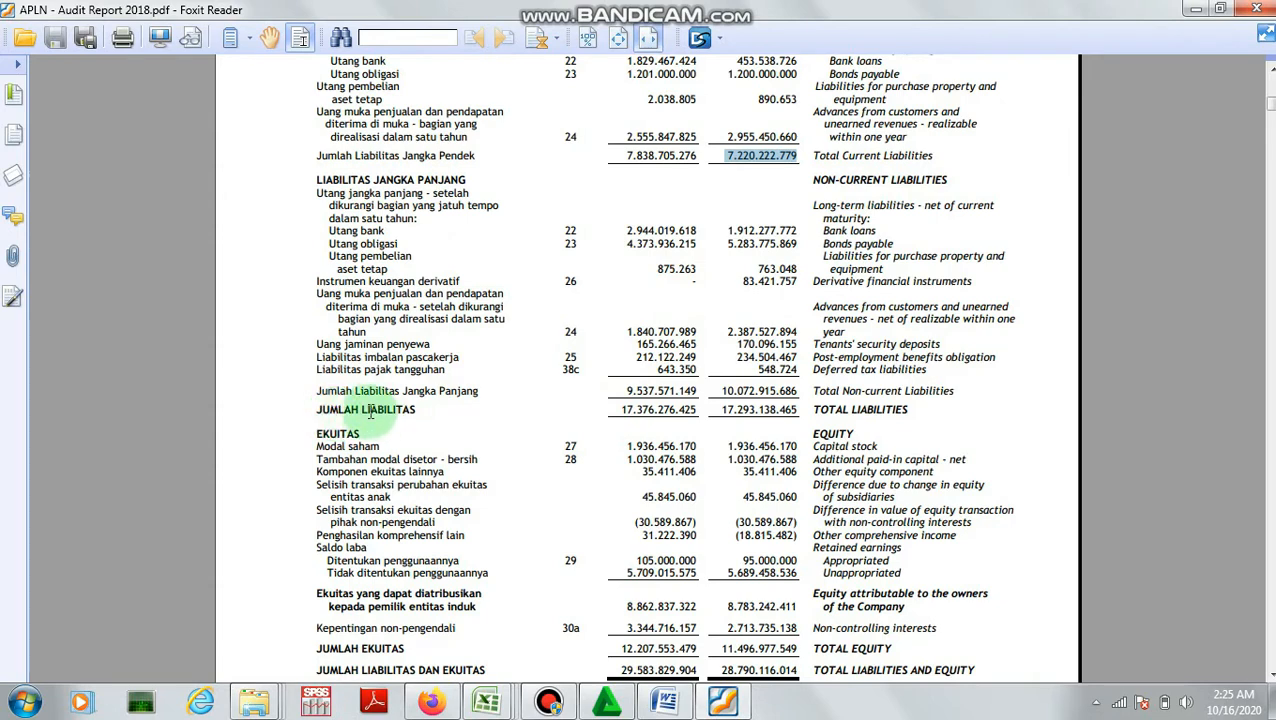
left_click_drag(620, 410, 693, 405)
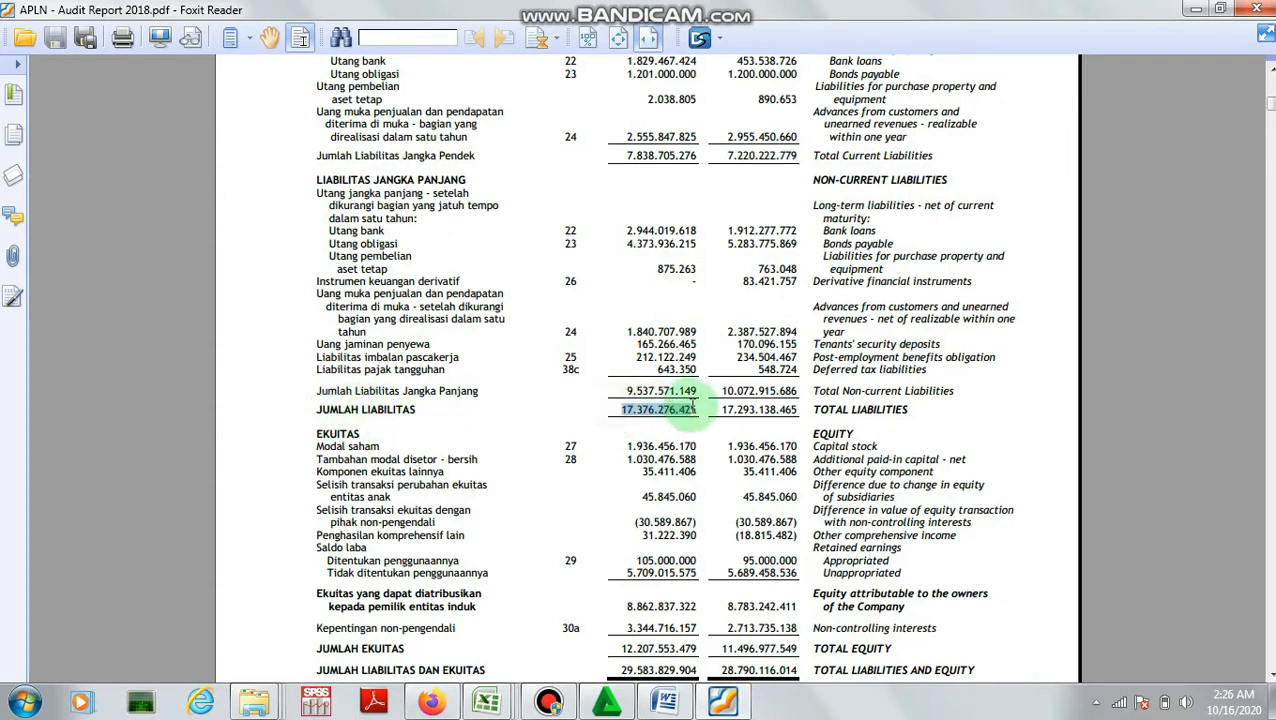
right_click(684, 408)
left_click(712, 414)
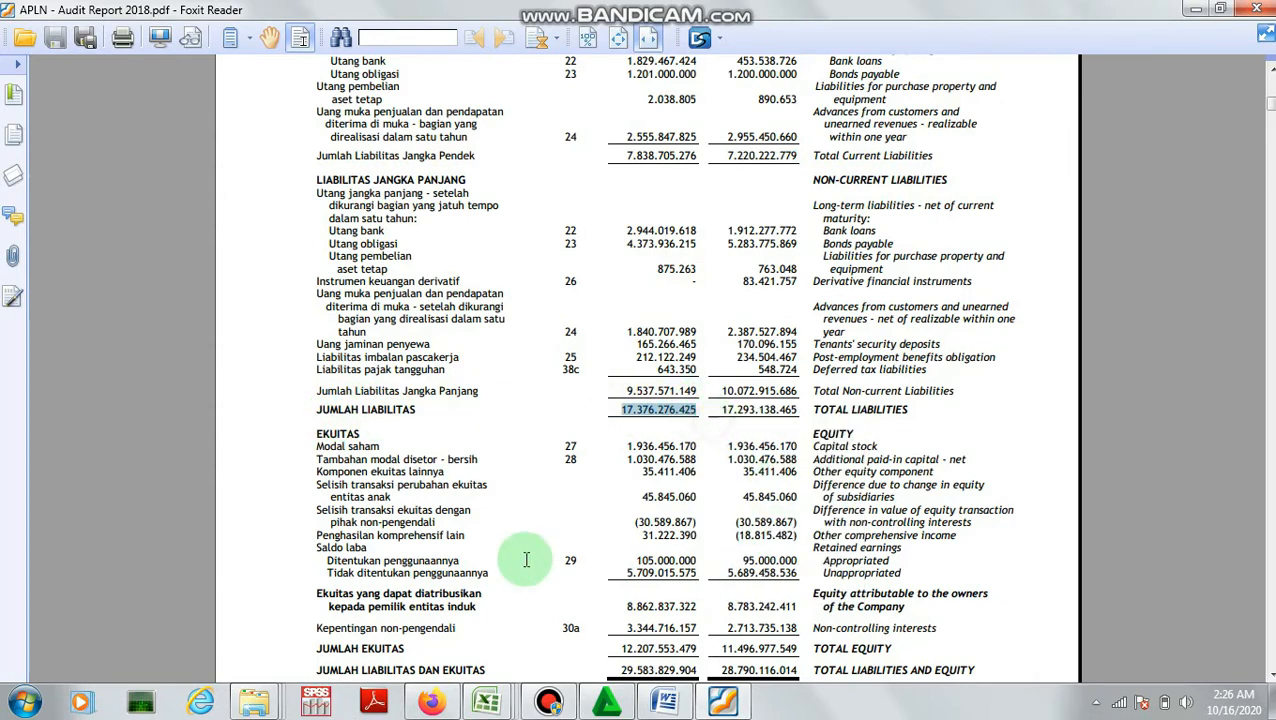
Paste the copied figure into Excel cell H7 as APLN's 2018 TOT HUTANG, convert it to full rupiah, and autofit column H
left_click(487, 703)
left_click(410, 319)
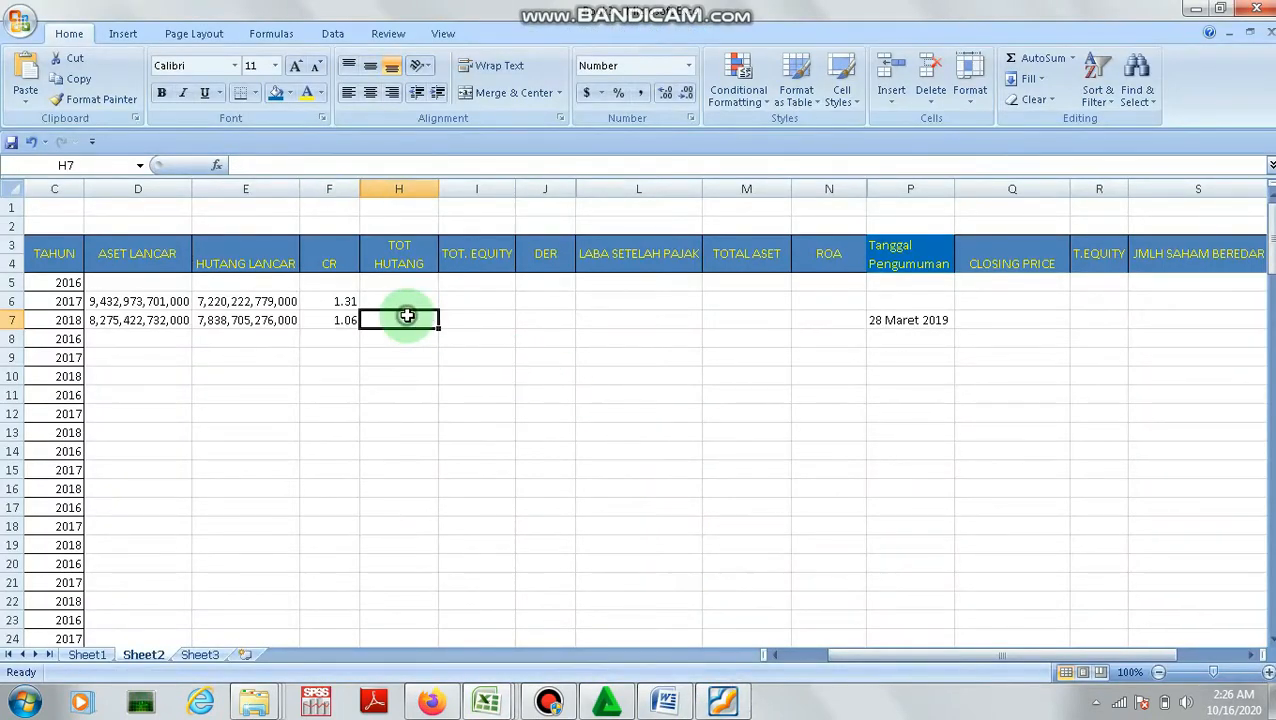
right_click(412, 319)
left_click(447, 370)
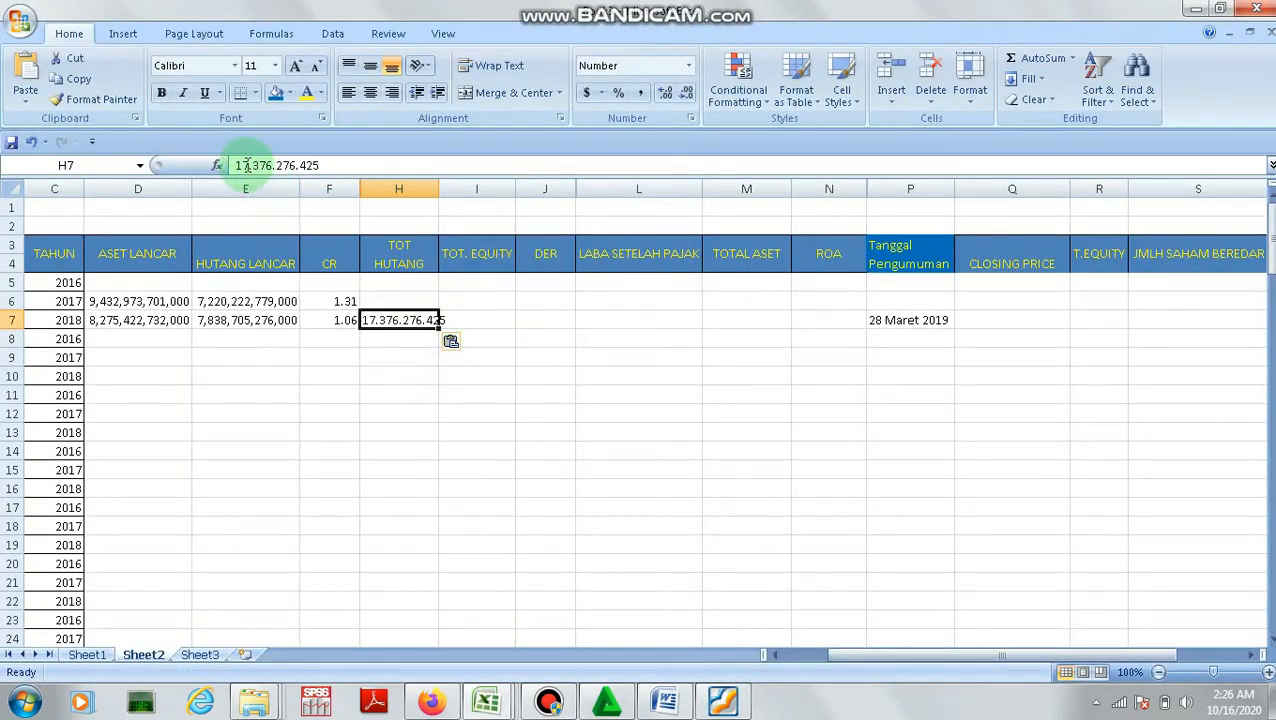
left_click(249, 165)
key("BackSpace")
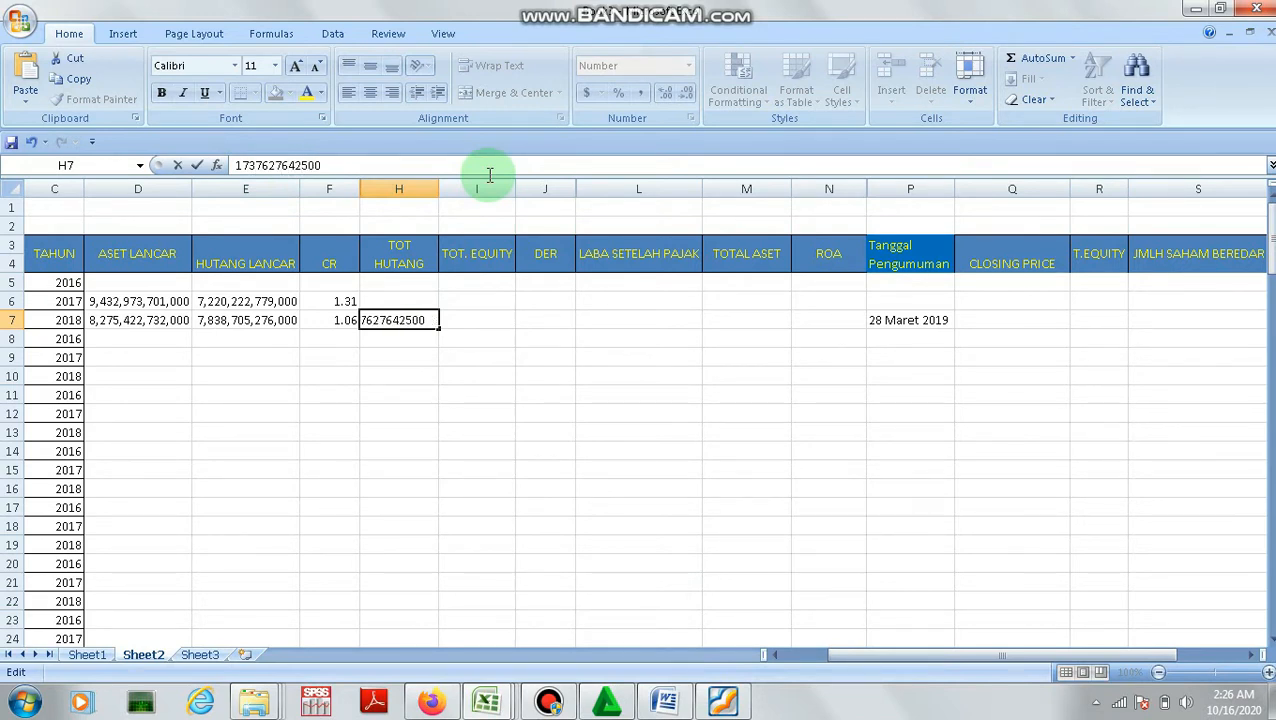
key("Return")
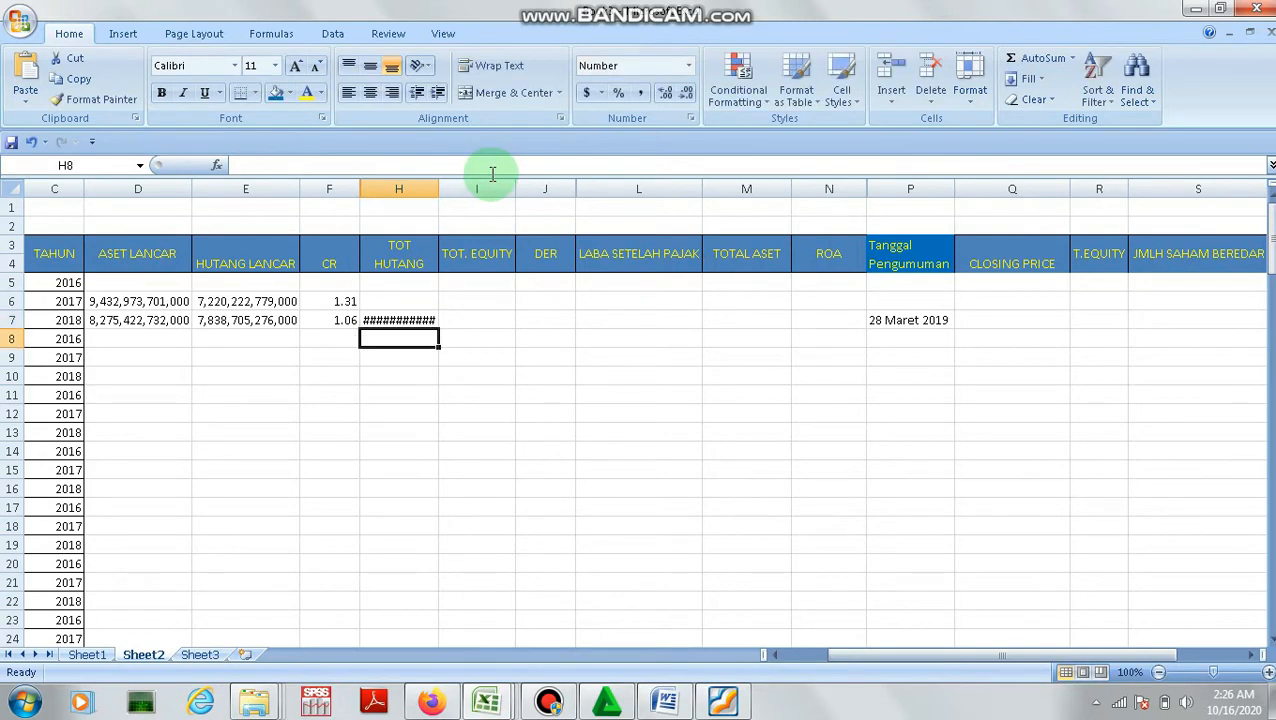
double_click(438, 189)
Switch to the APLN report in Foxit Reader and copy the 2017 JUMLAH LIABILITAS figure
left_click(724, 703)
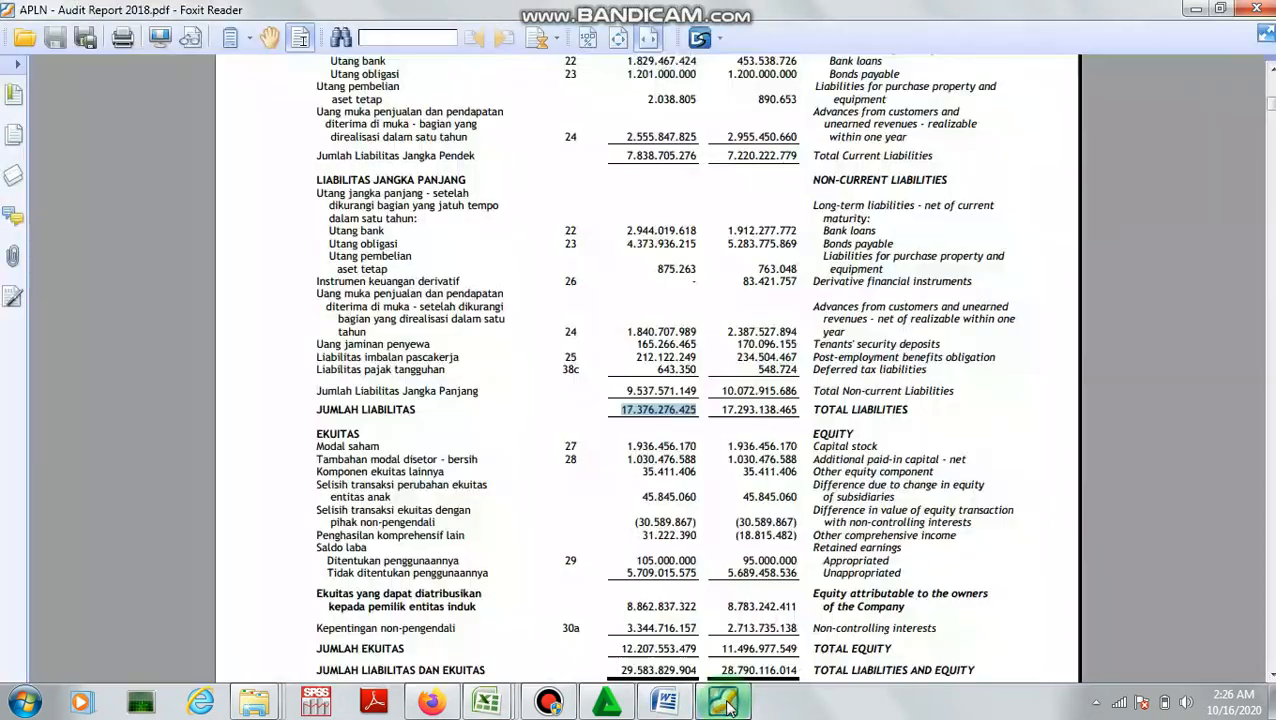
left_click_drag(722, 410, 793, 414)
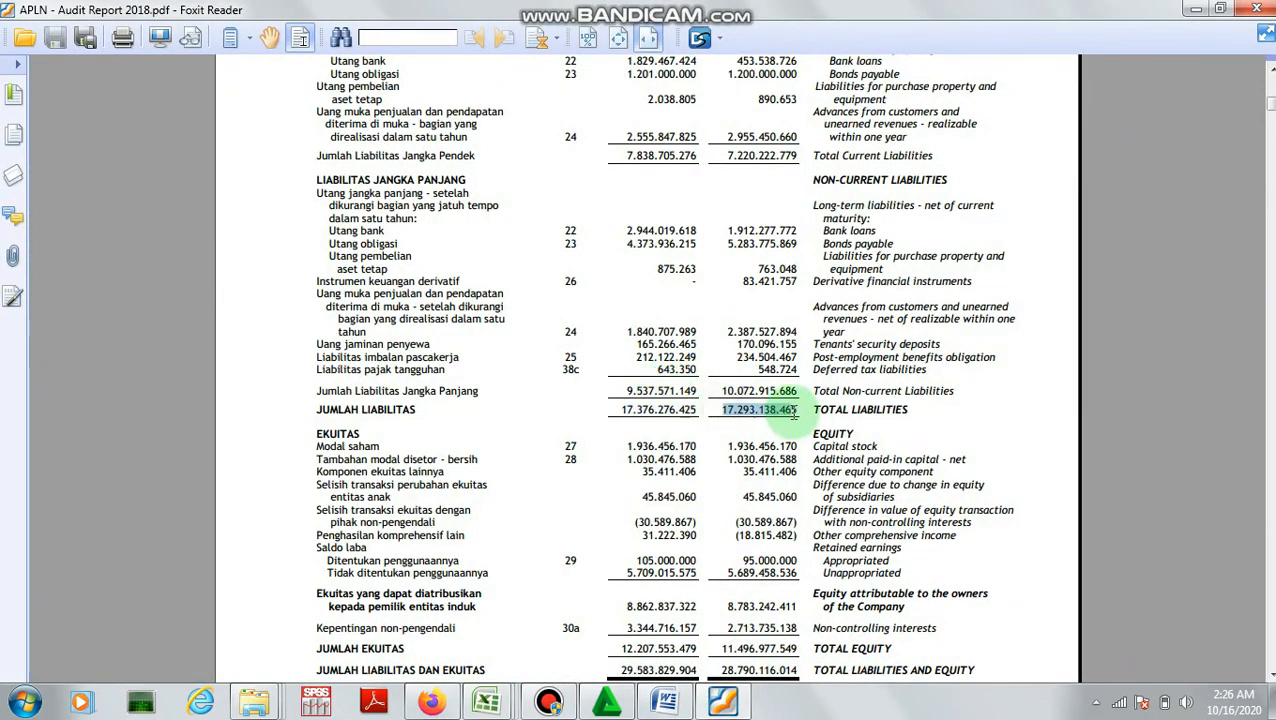
right_click(793, 414)
left_click(845, 426)
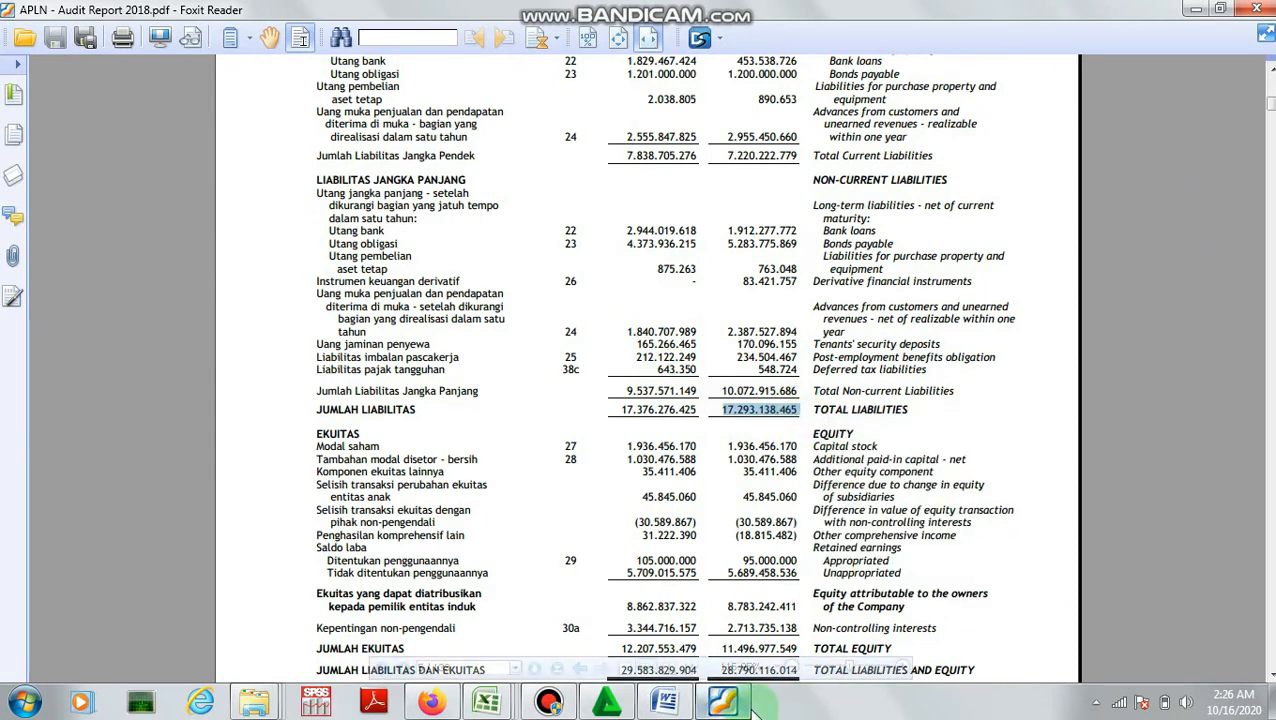
left_click(724, 703)
left_click(400, 301)
right_click(403, 303)
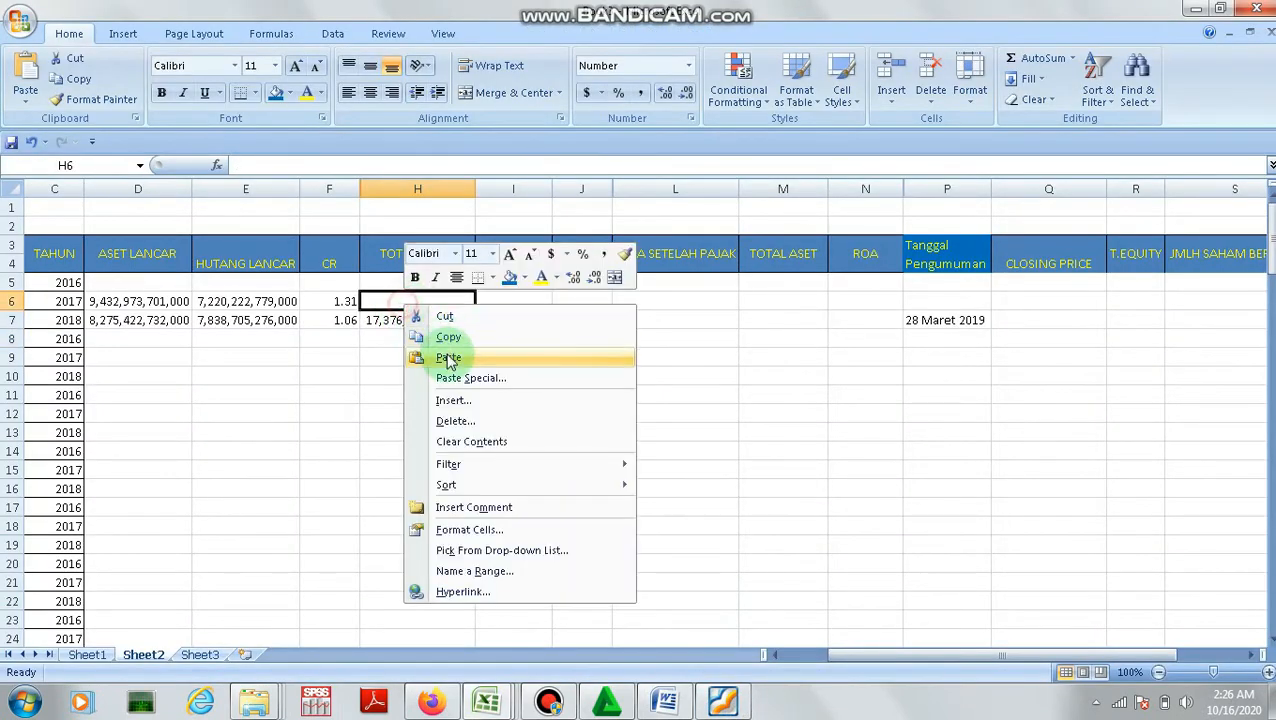
left_click(446, 359)
left_click(253, 170)
key("BackSpace")
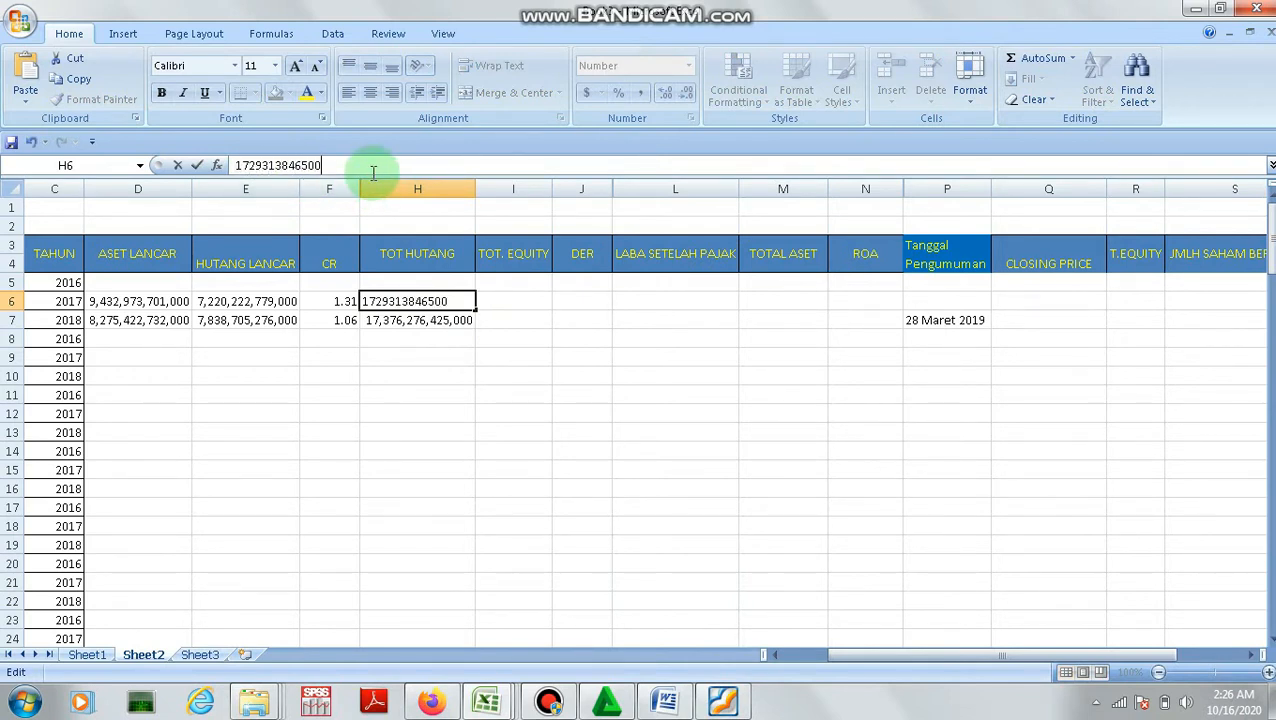
key("Return")
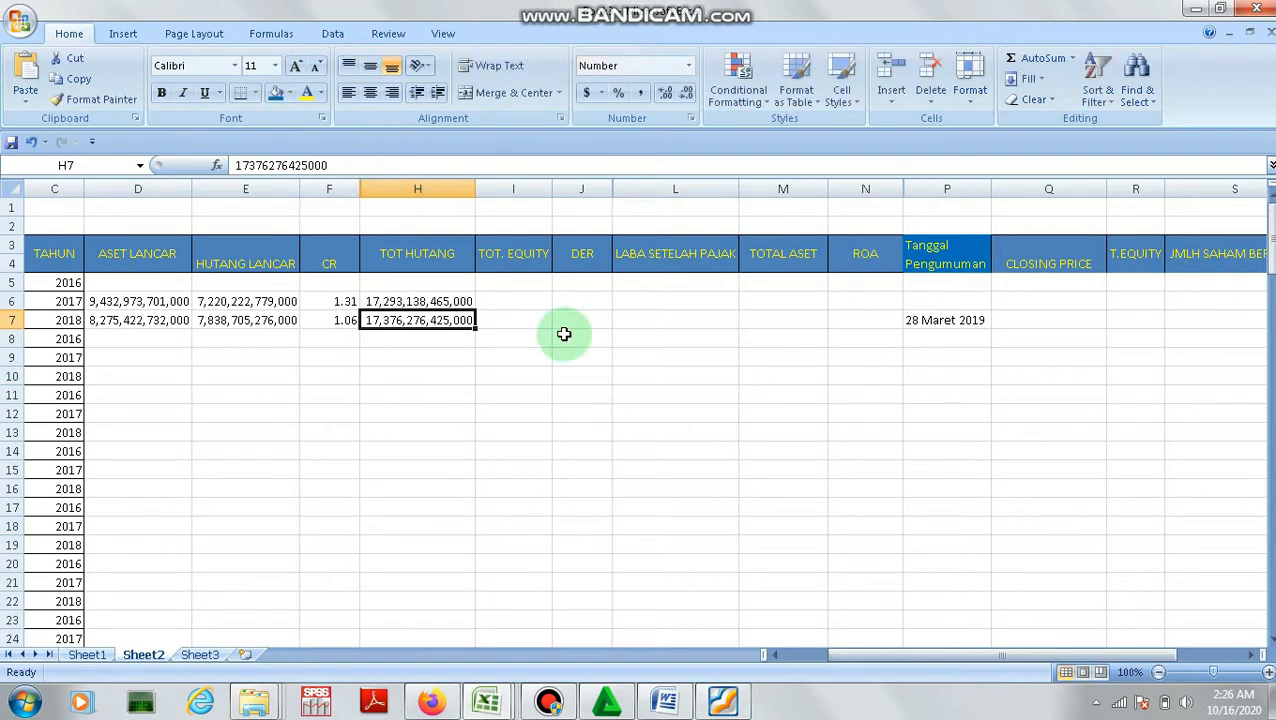
Switch to the APLN report in Foxit Reader and copy the 2018 JUMLAH EKUITAS figure
left_click(509, 300)
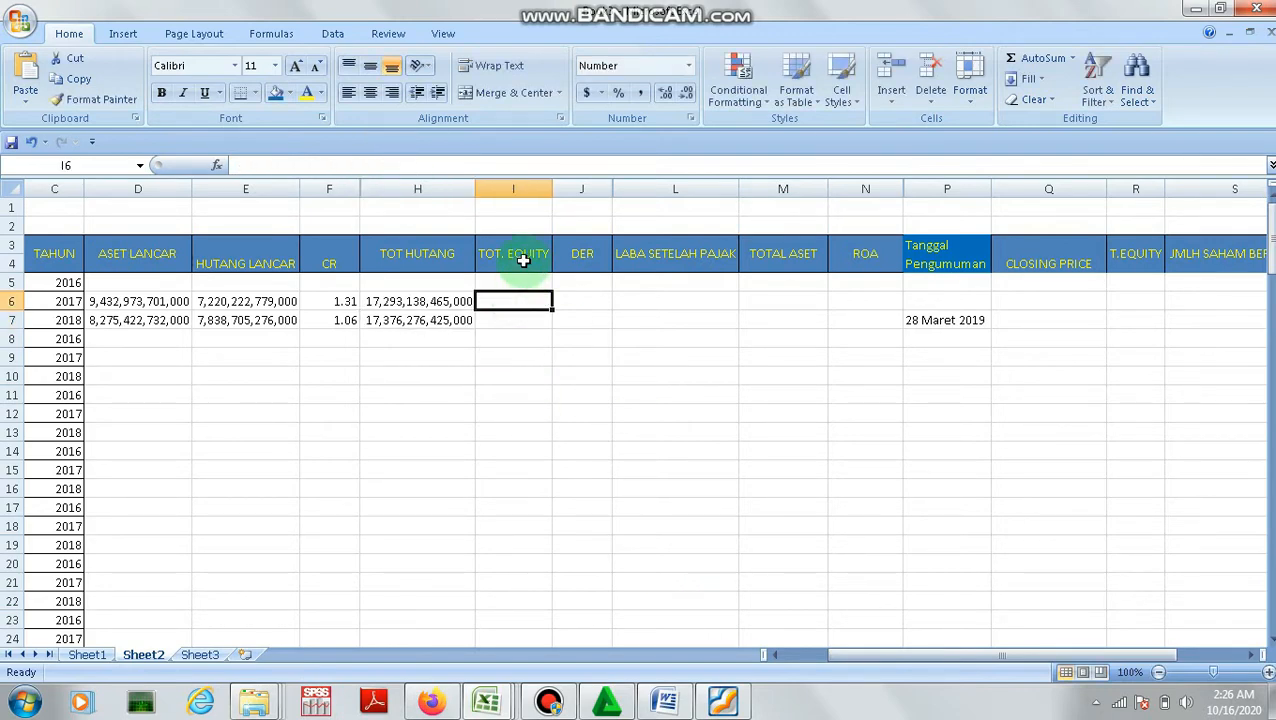
left_click(722, 700)
scroll(643, 530, "down", 3)
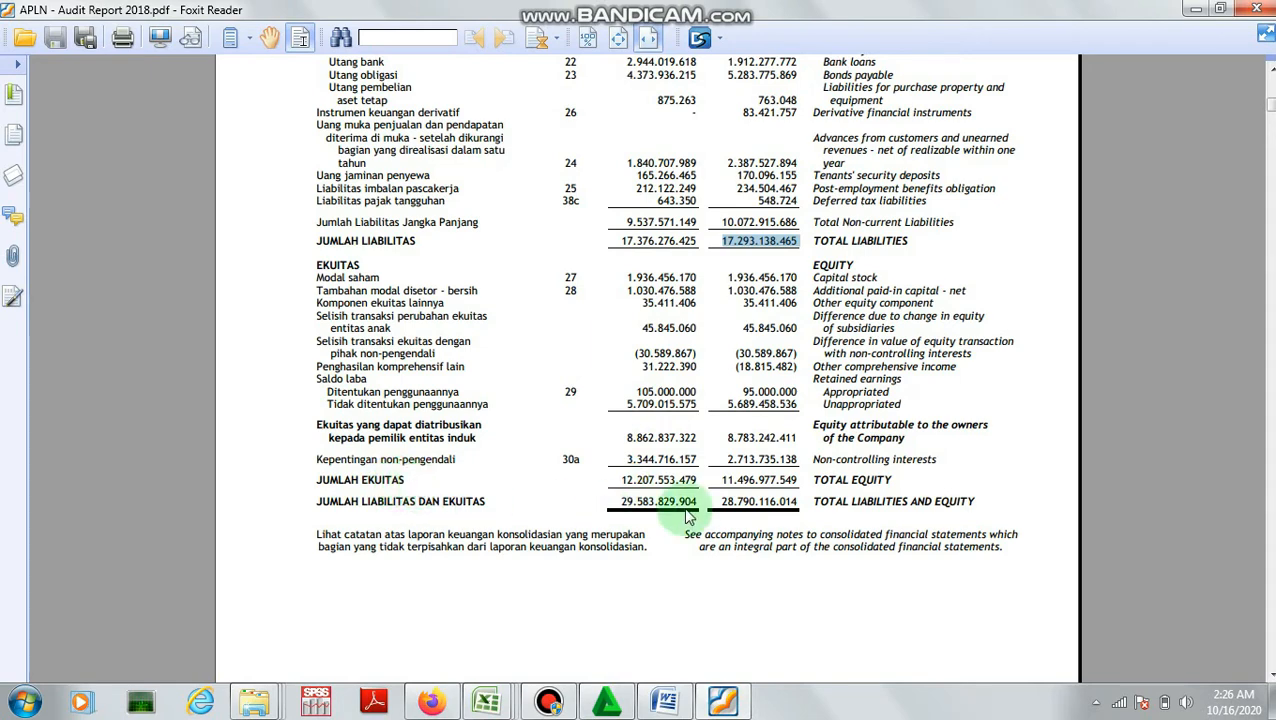
left_click(612, 481)
left_click_drag(612, 481, 689, 482)
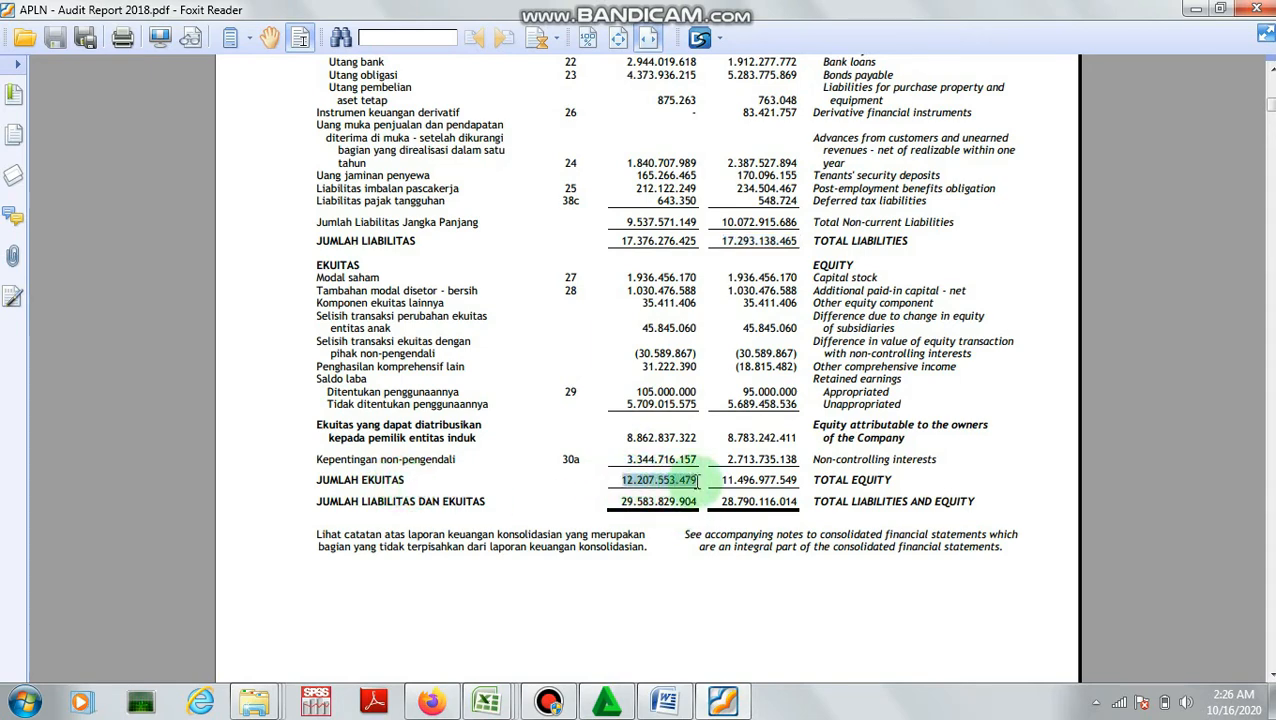
right_click(683, 480)
left_click(715, 502)
left_click(728, 699)
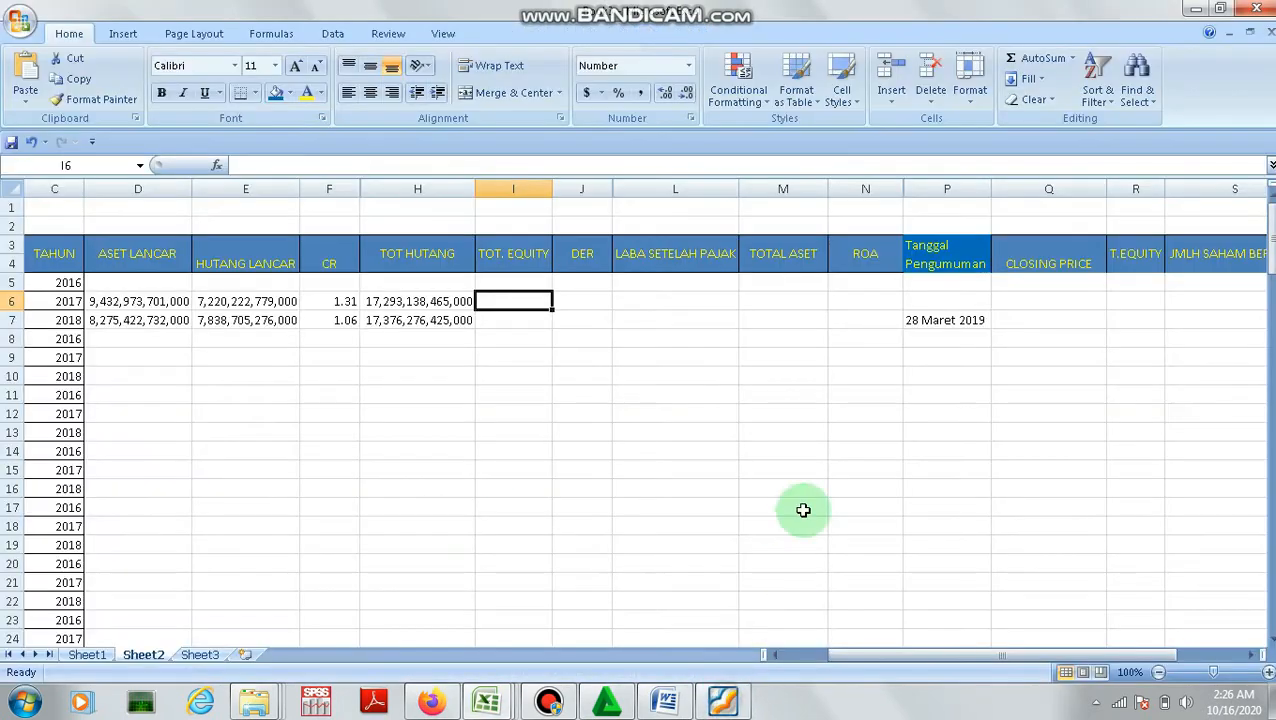
left_click(509, 316)
right_click(516, 318)
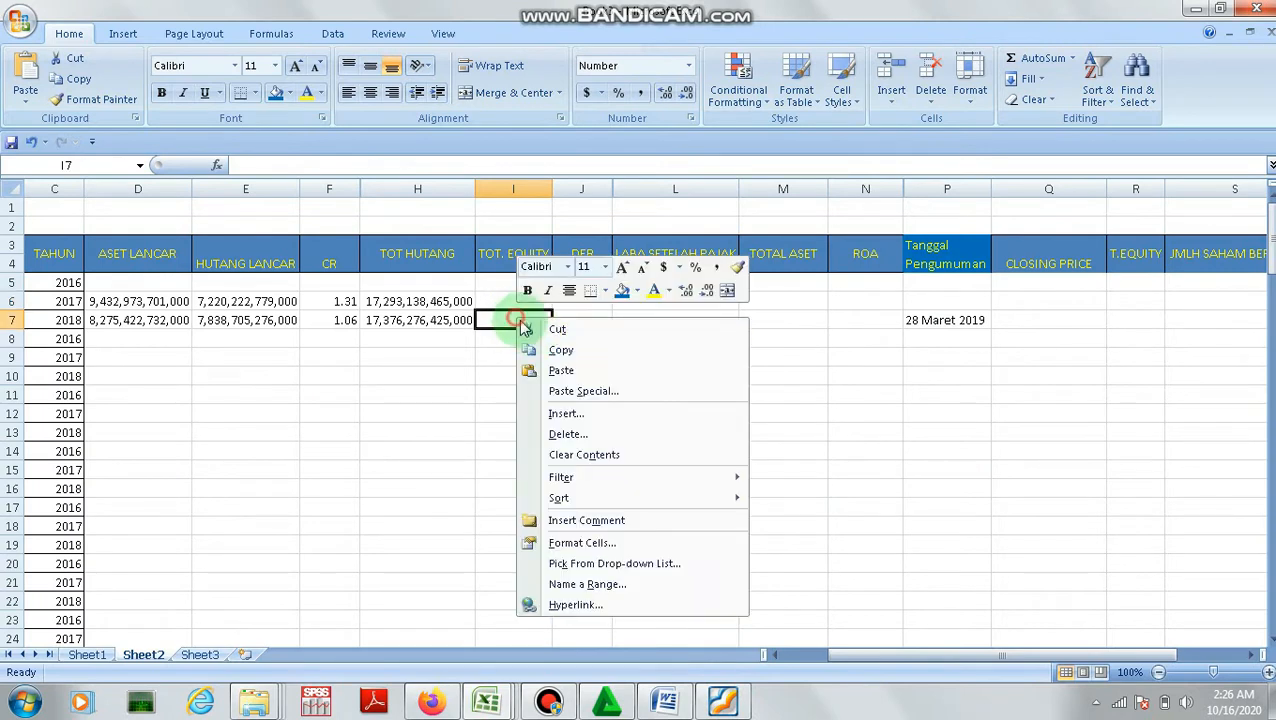
left_click(553, 370)
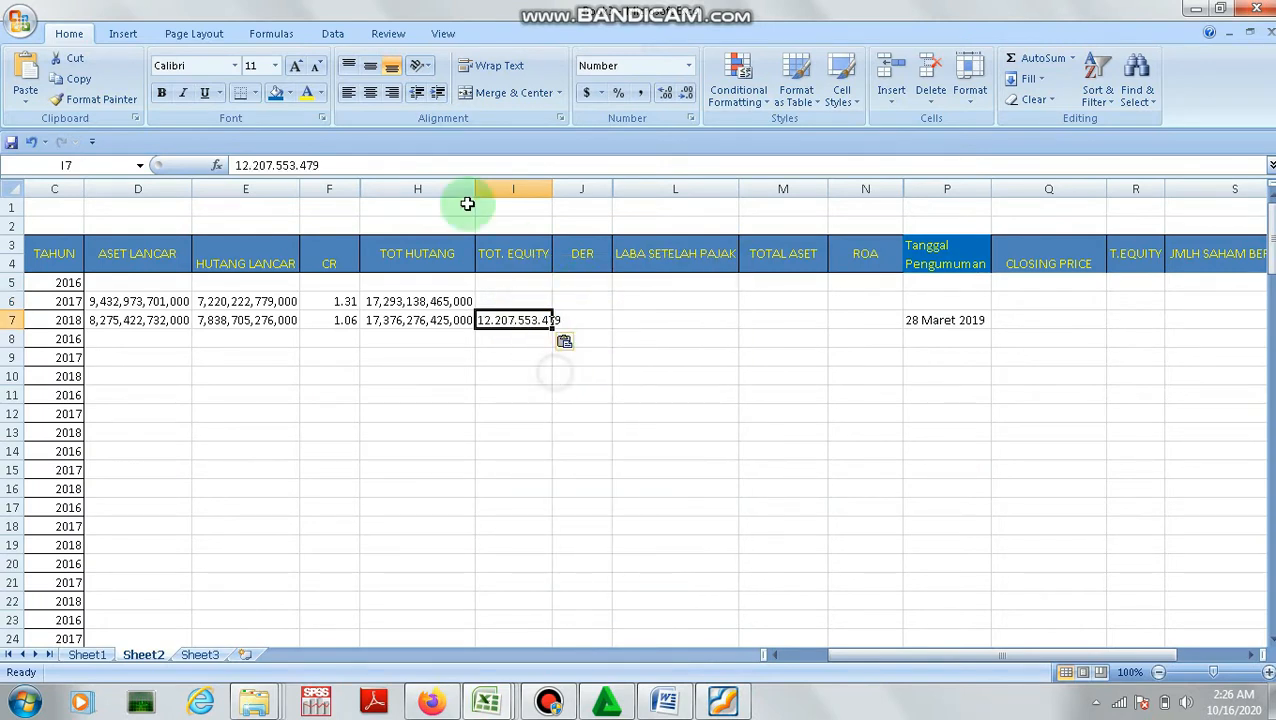
left_click(248, 165)
key("BackSpace")
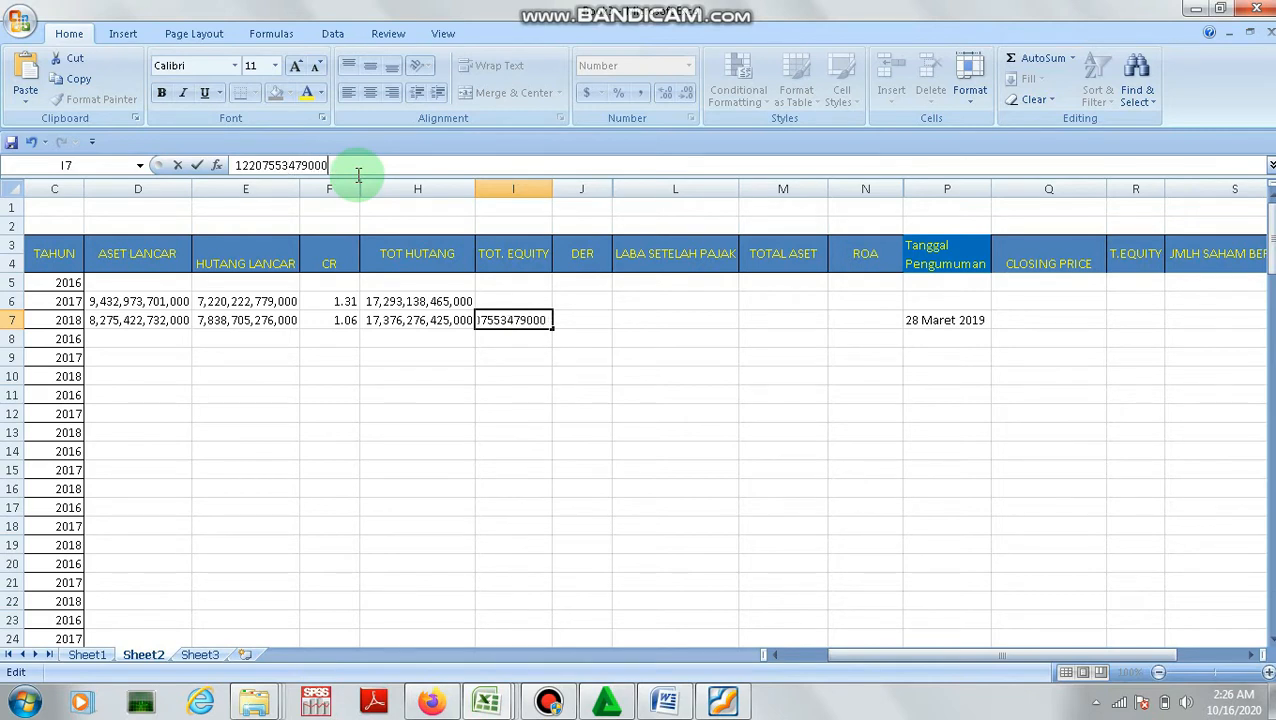
key("Return")
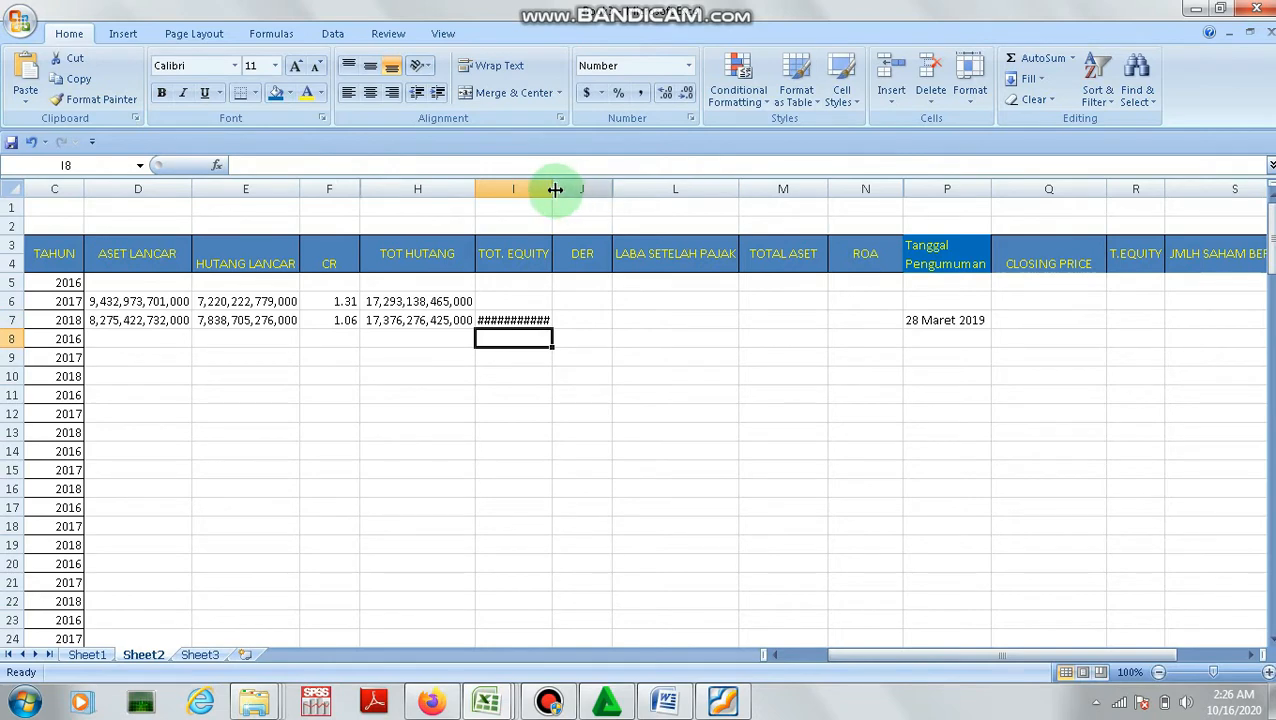
double_click(555, 189)
Switch to the APLN report in Foxit Reader and copy the 2017 JUMLAH EKUITAS figure
left_click(722, 700)
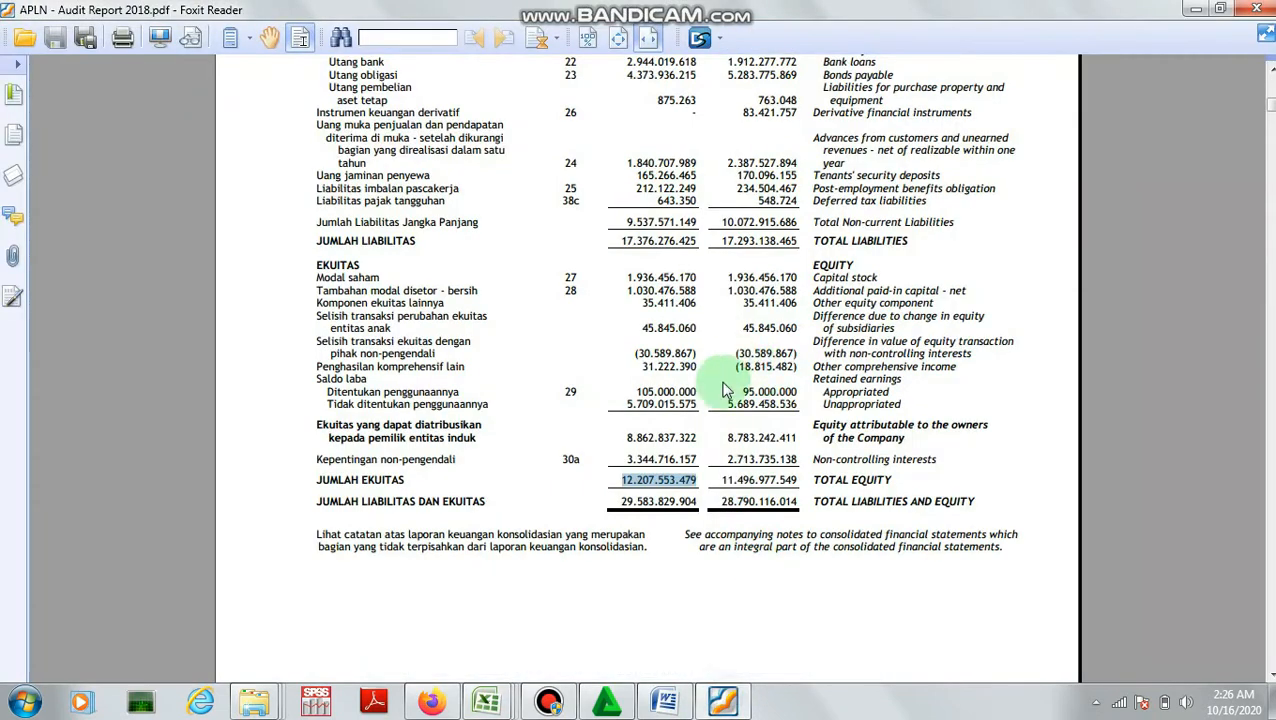
left_click_drag(722, 479, 798, 479)
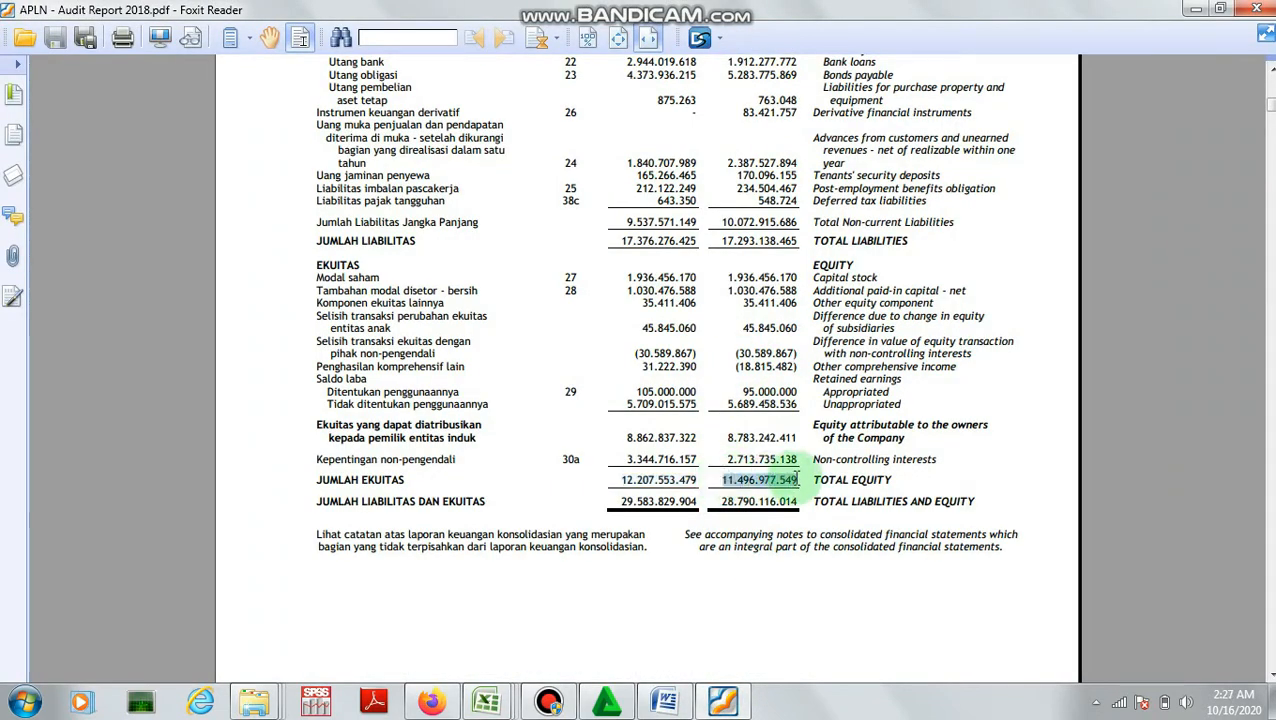
right_click(792, 481)
left_click(815, 493)
left_click(722, 700)
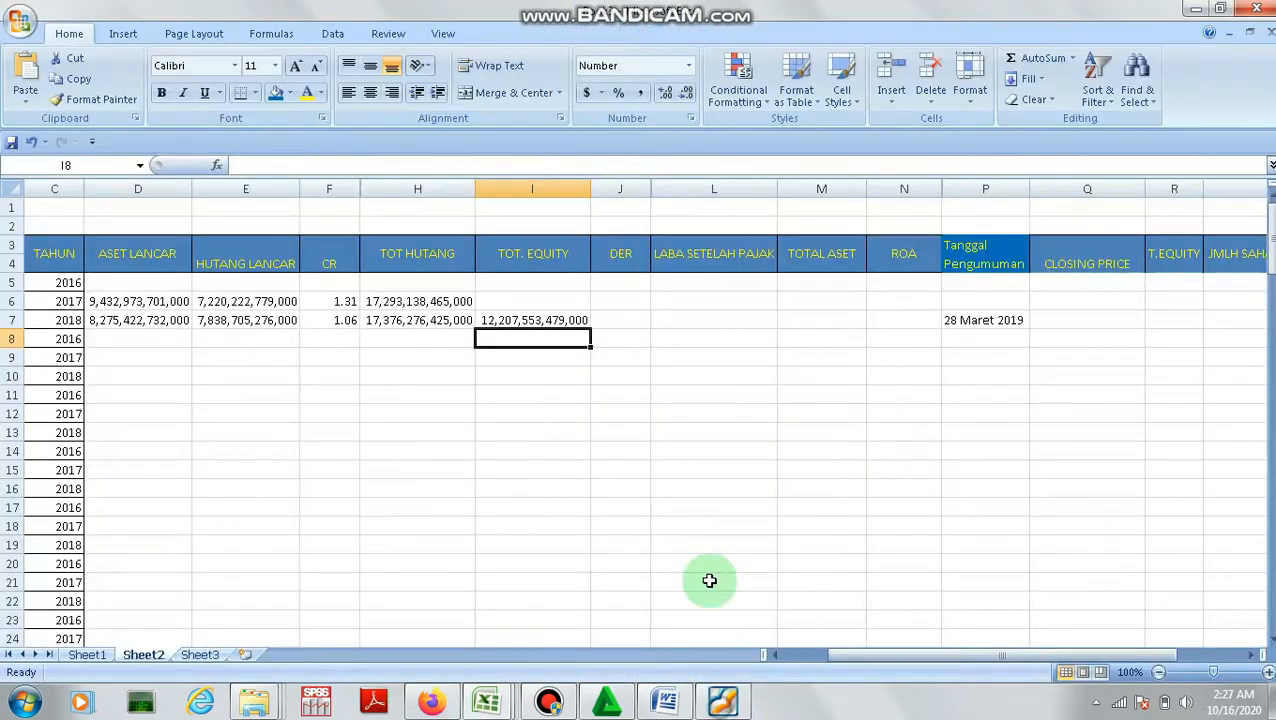
left_click(498, 299)
right_click(500, 302)
left_click(505, 356)
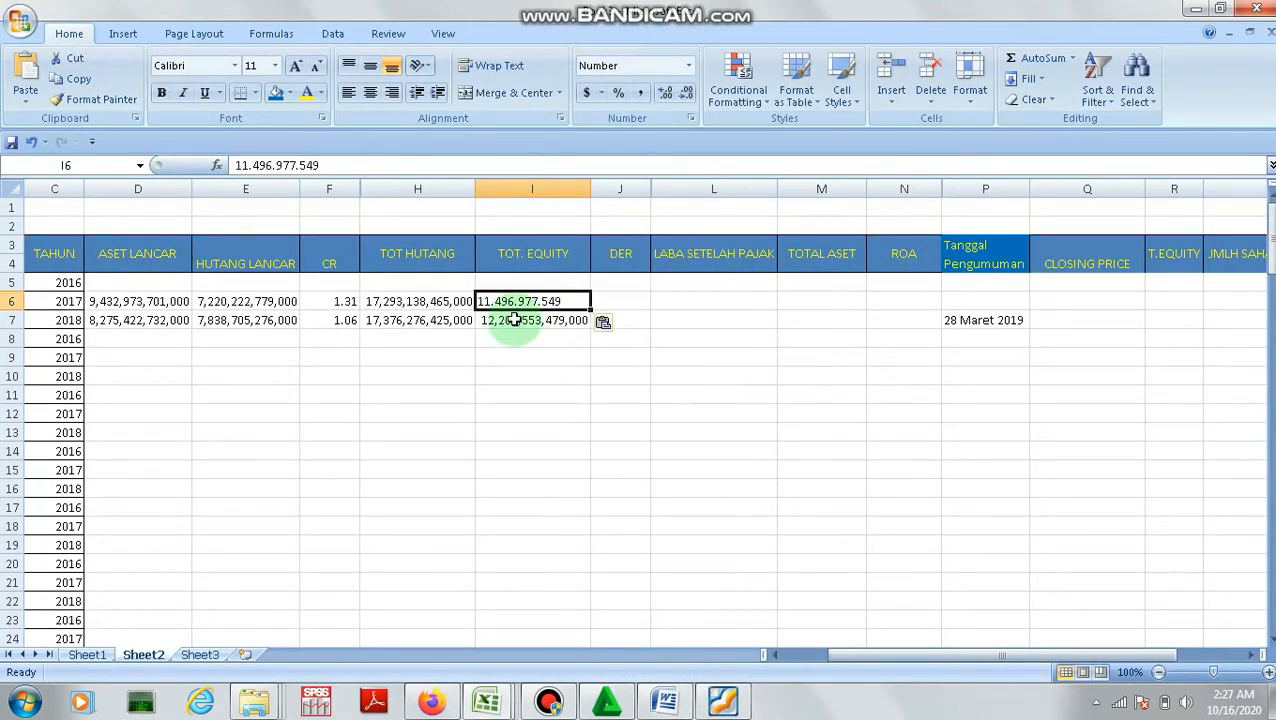
left_click(250, 164)
key("BackSpace")
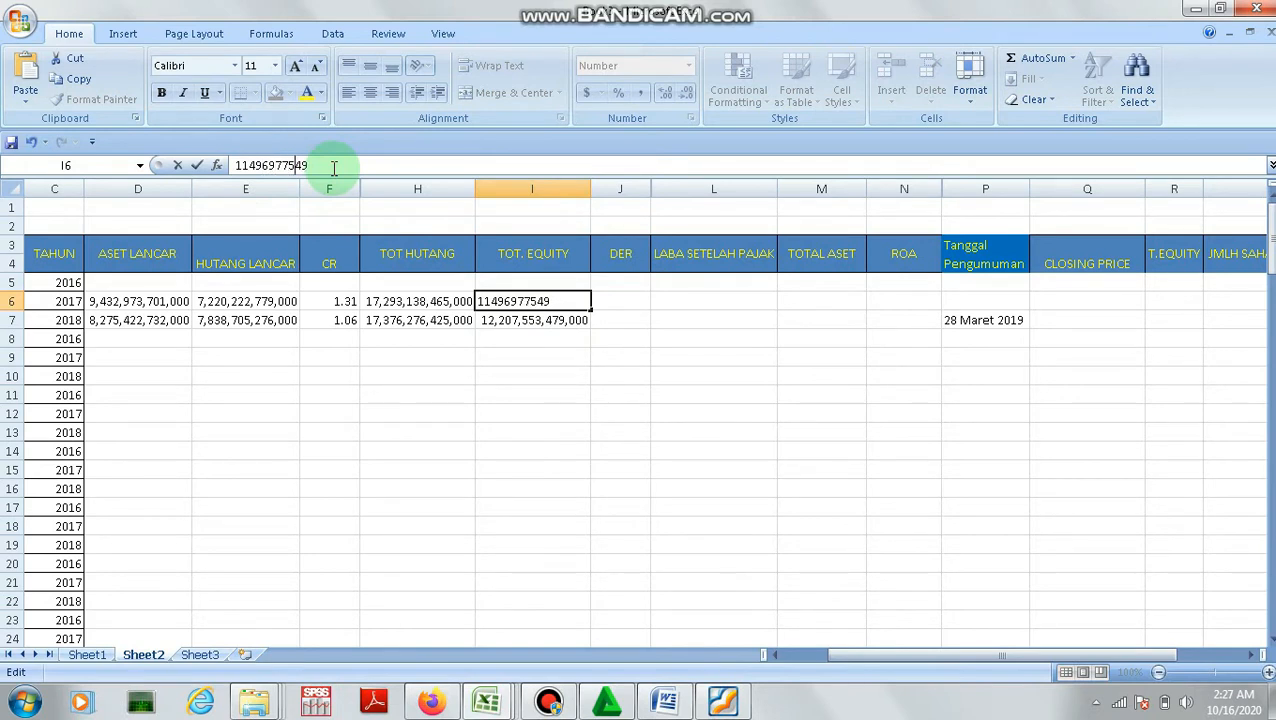
key("Return")
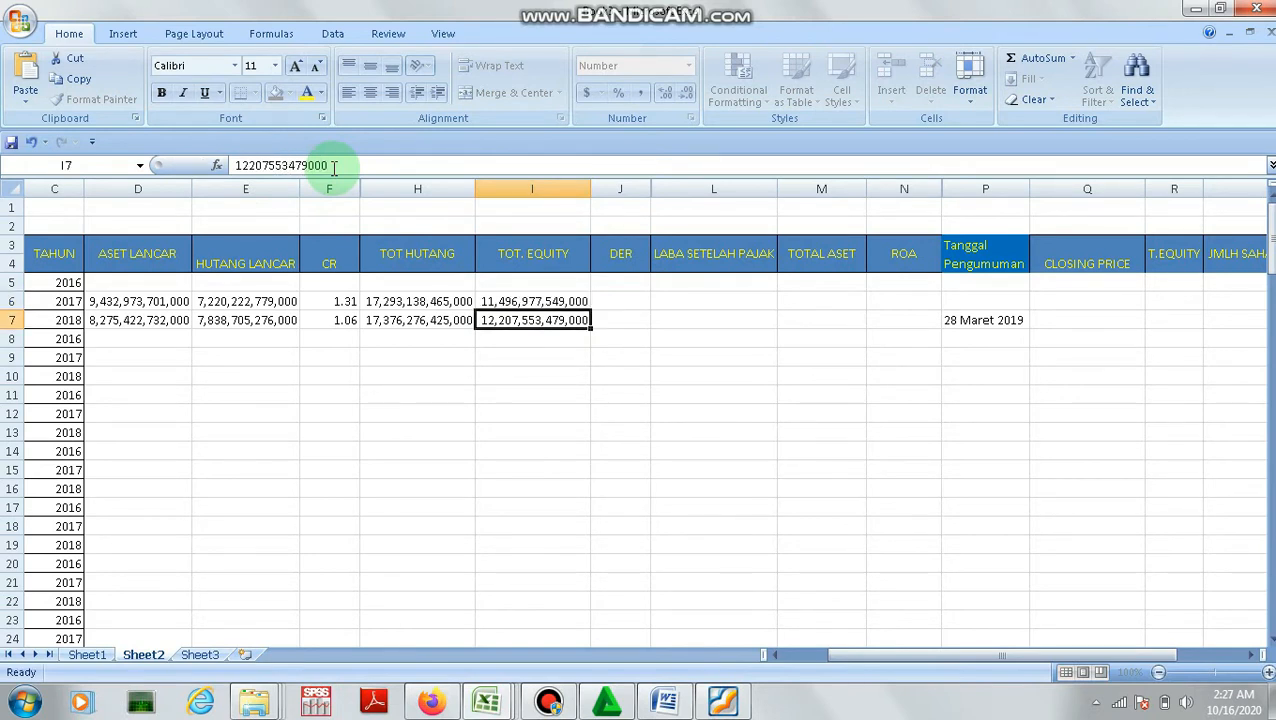
Calculate APLN's 2017 DER in cell J6 with the formula =H6/I6
left_click(624, 302)
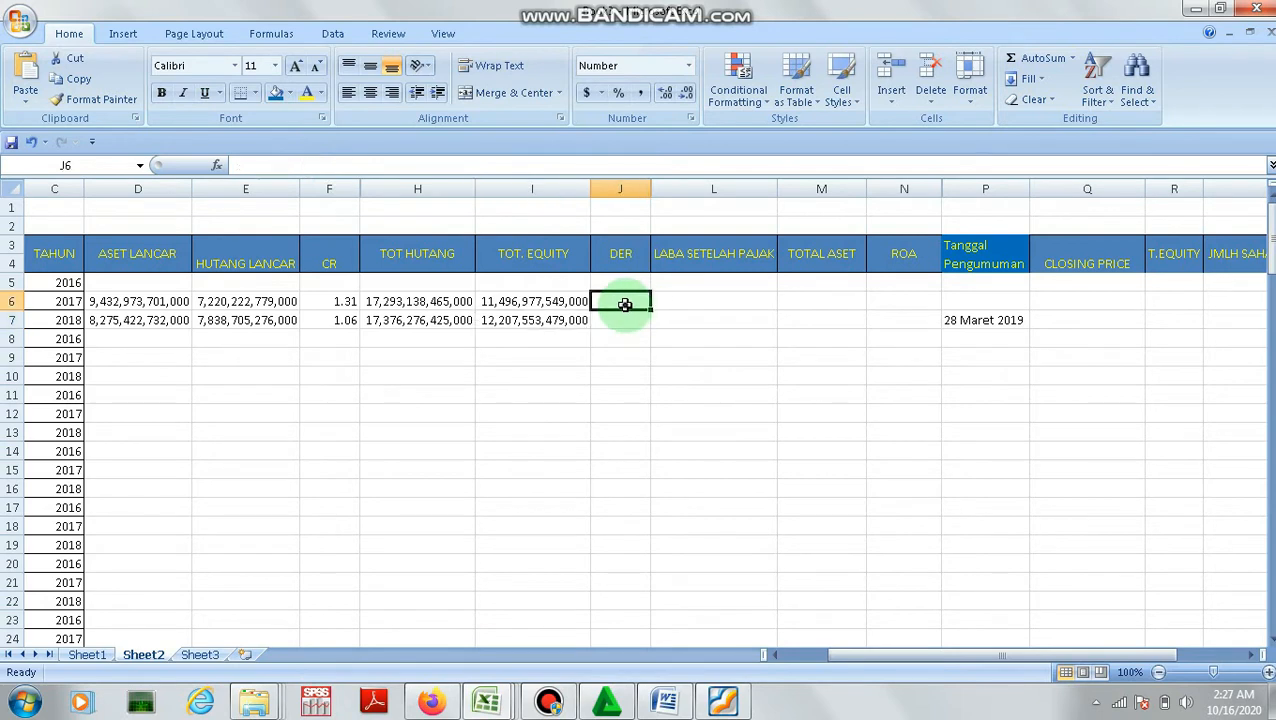
type("=")
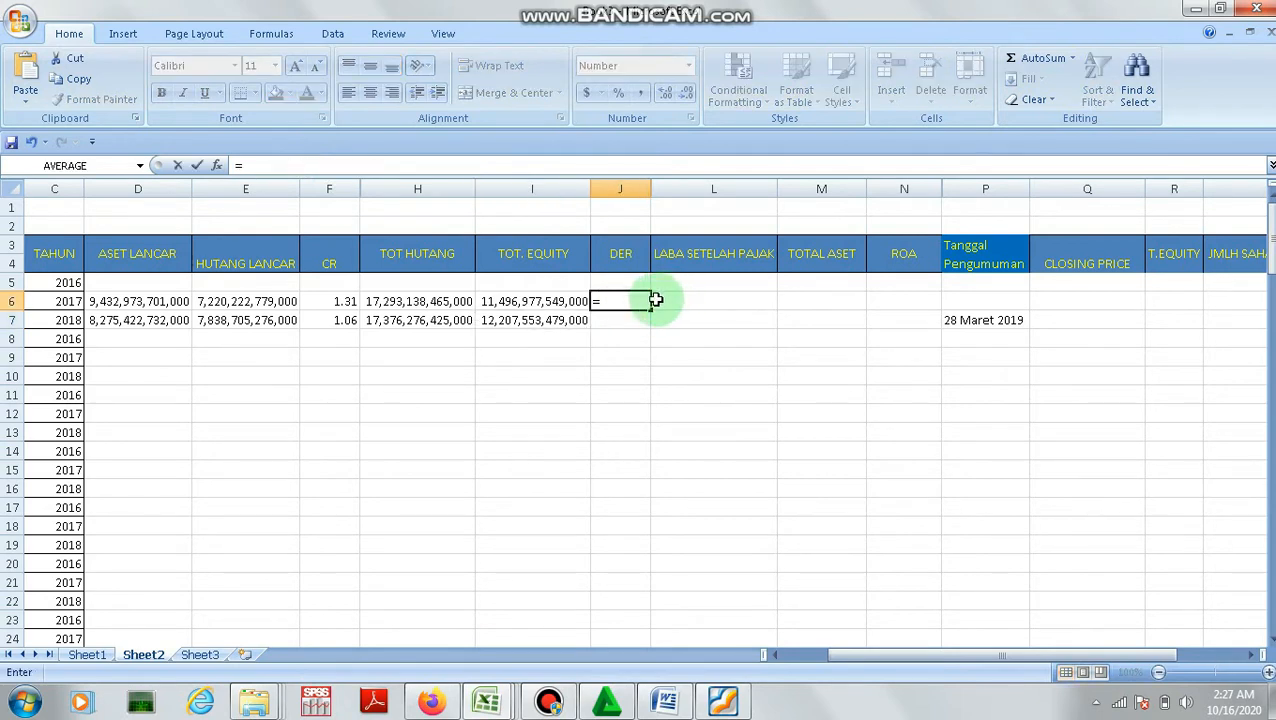
left_click(415, 300)
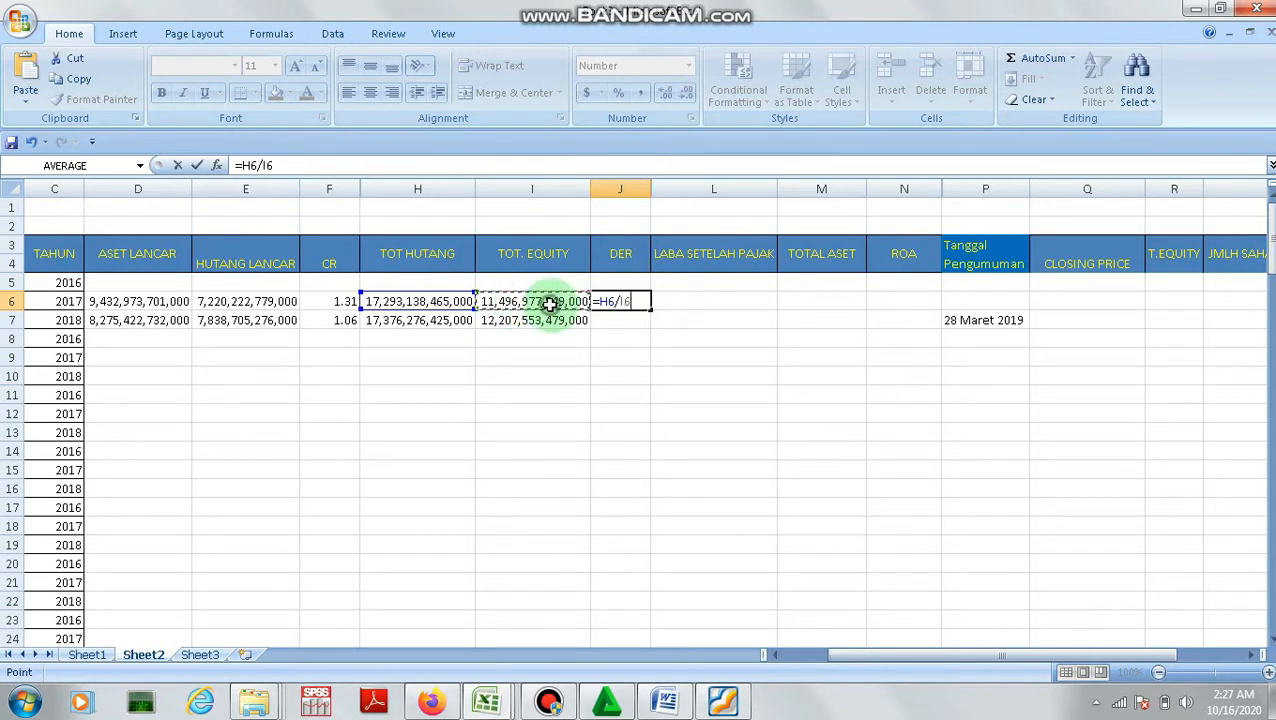
key("Return")
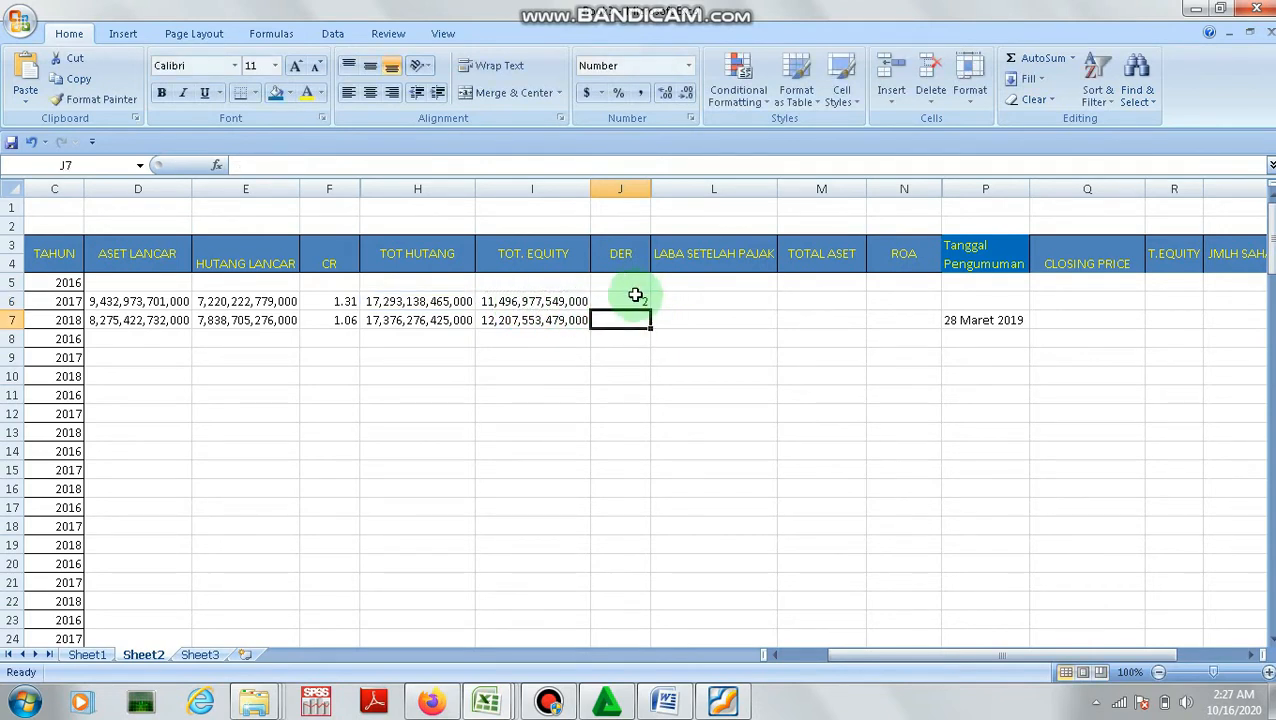
Fill the DER formula from J6 down to J7 and show both ratios with two decimal places
left_click(635, 295)
left_click_drag(650, 310, 652, 324)
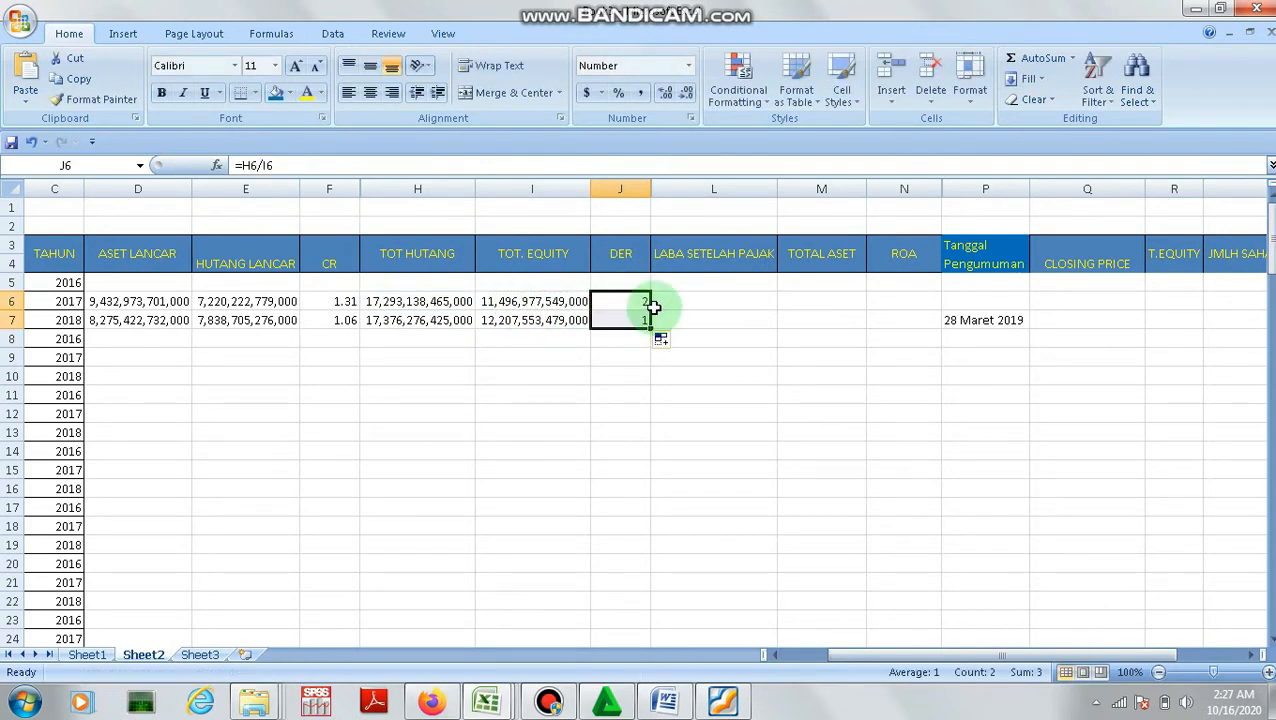
left_click(664, 91)
left_click(664, 91)
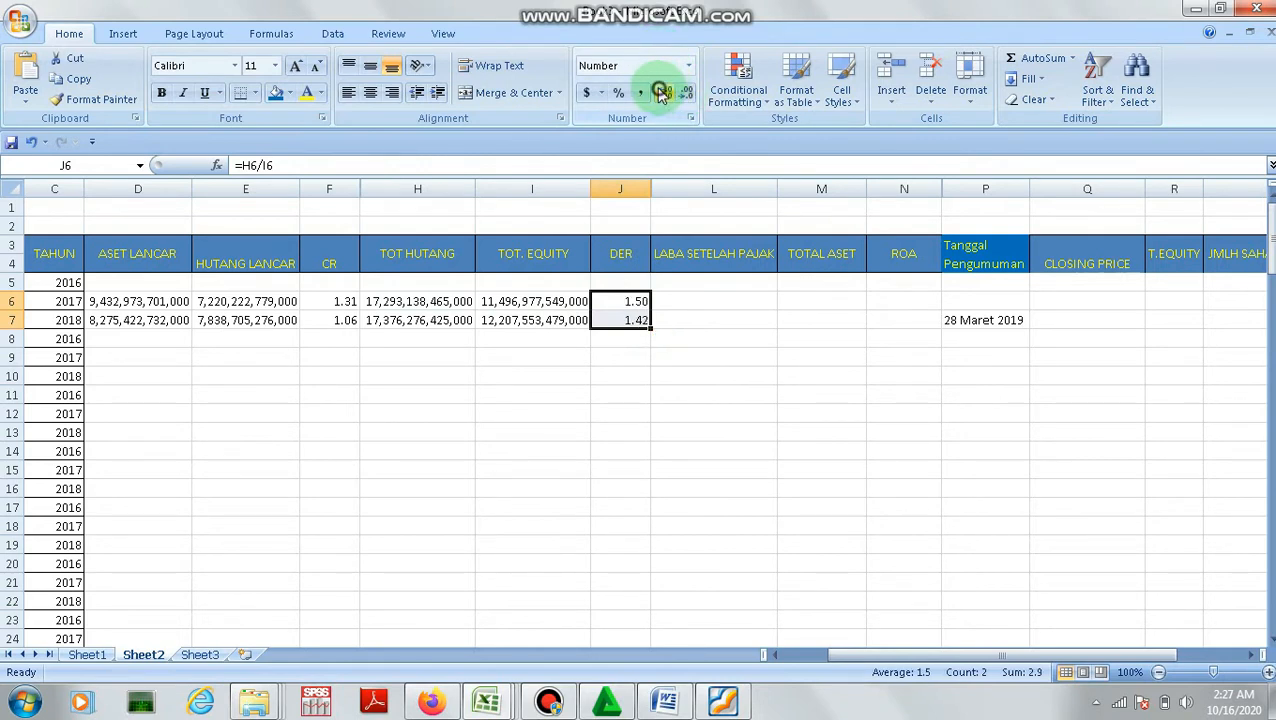
Switch to the APLN report in Foxit Reader and copy the 2018 LABA BERSIH TAHUN BERJALAN figure from the profit or loss statement
left_click_drag(997, 653, 1088, 647)
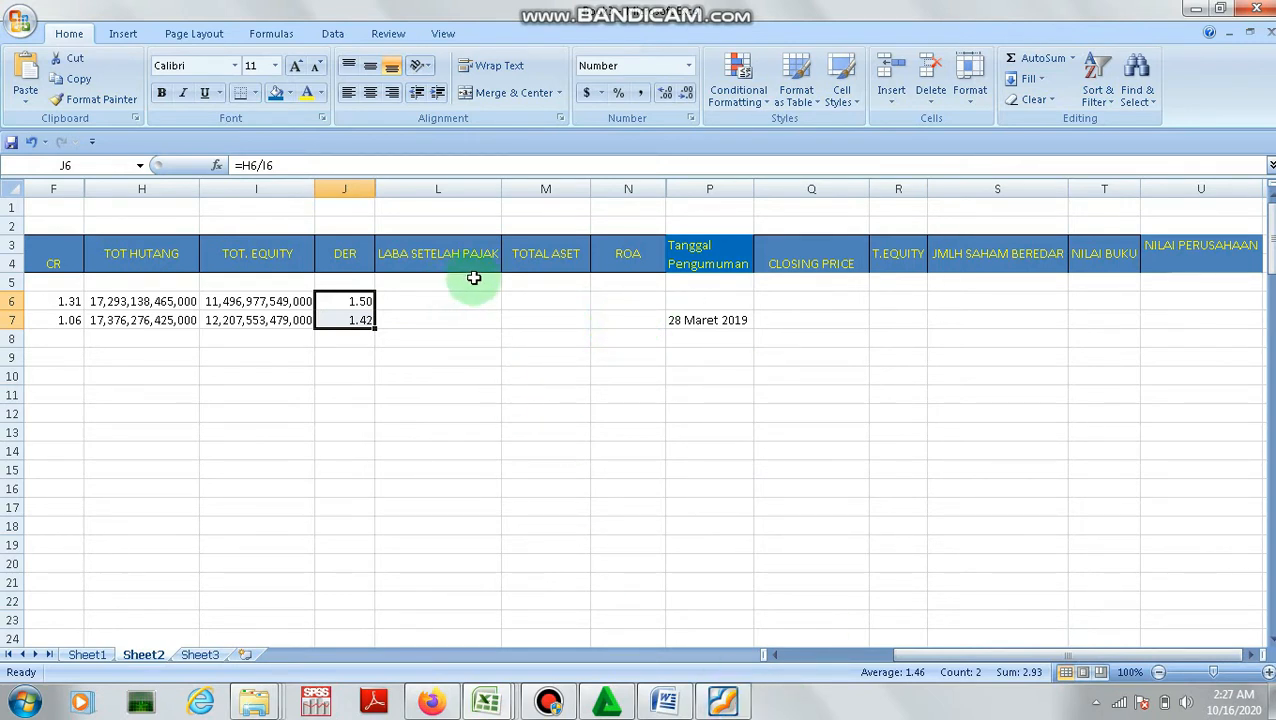
left_click(724, 708)
scroll(711, 535, "down", 5)
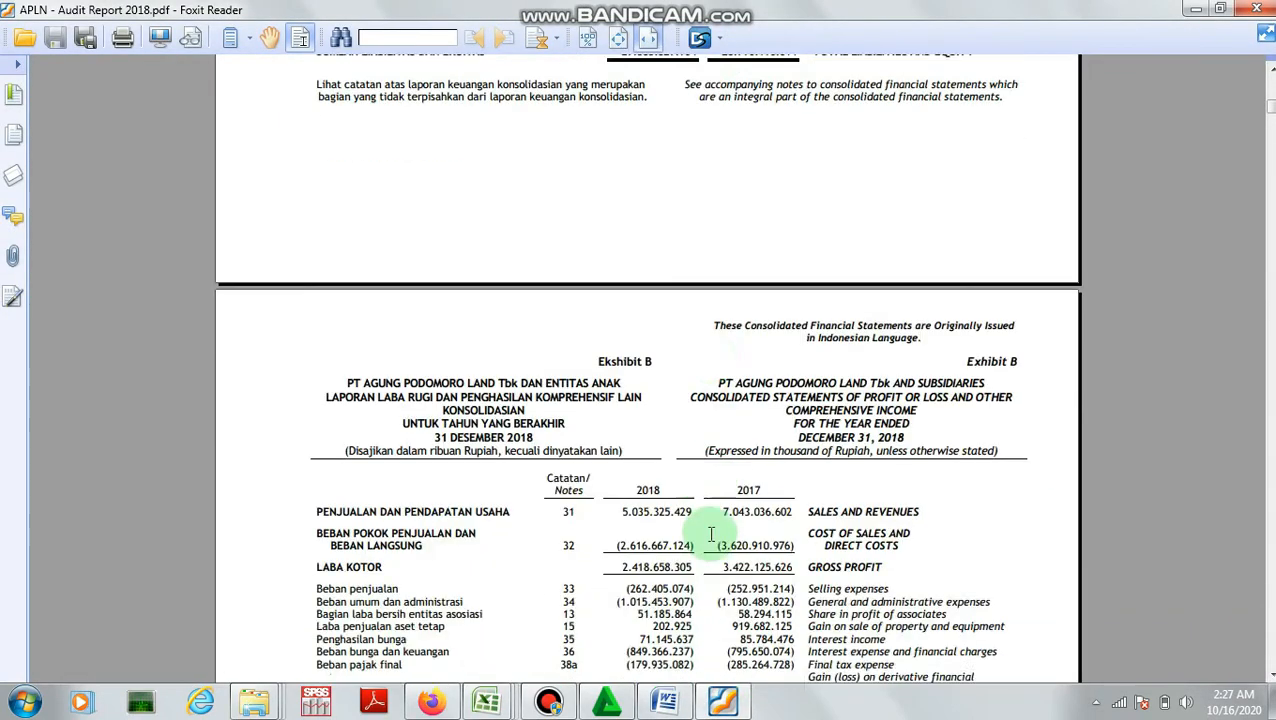
scroll(711, 535, "down", 8)
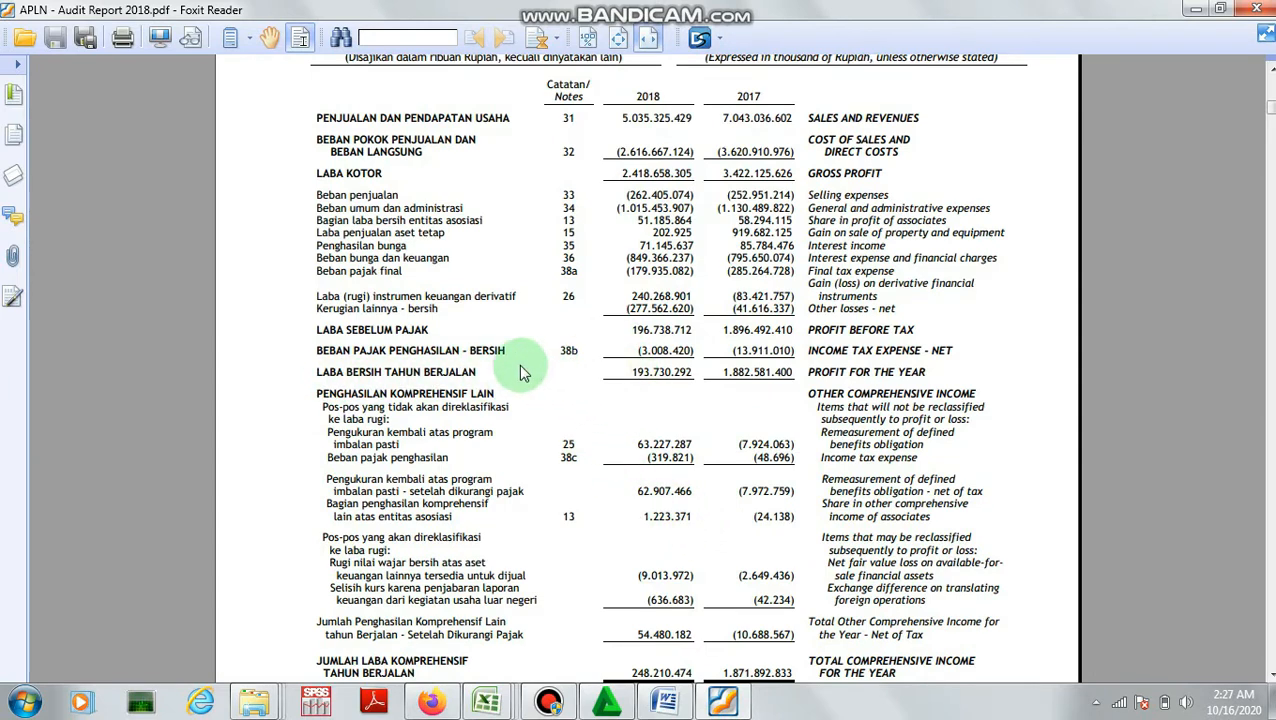
left_click(626, 374)
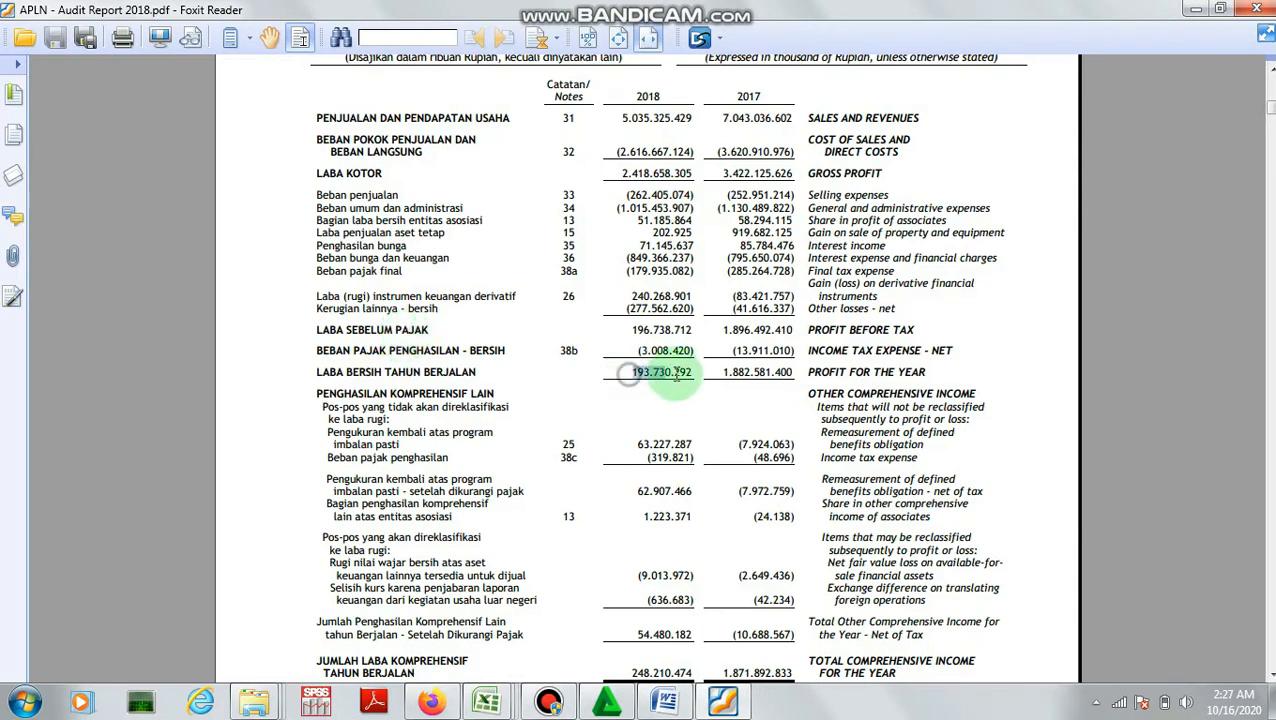
right_click(700, 378)
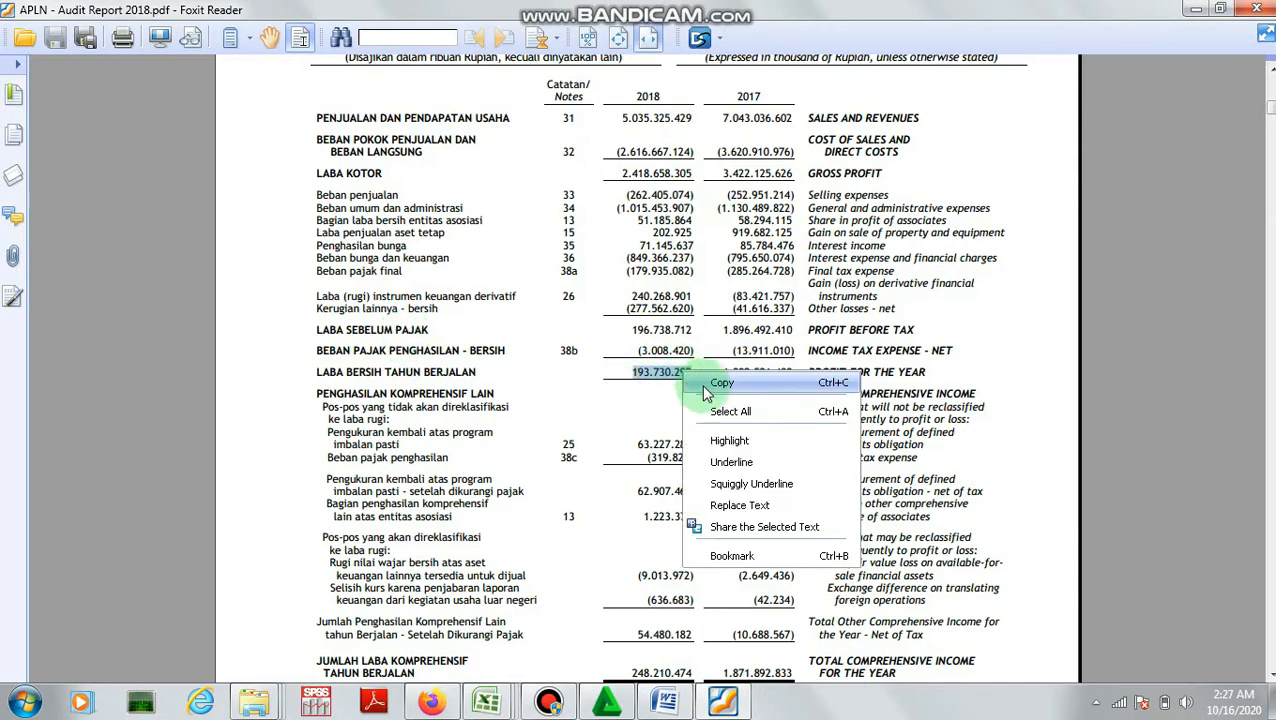
left_click(718, 381)
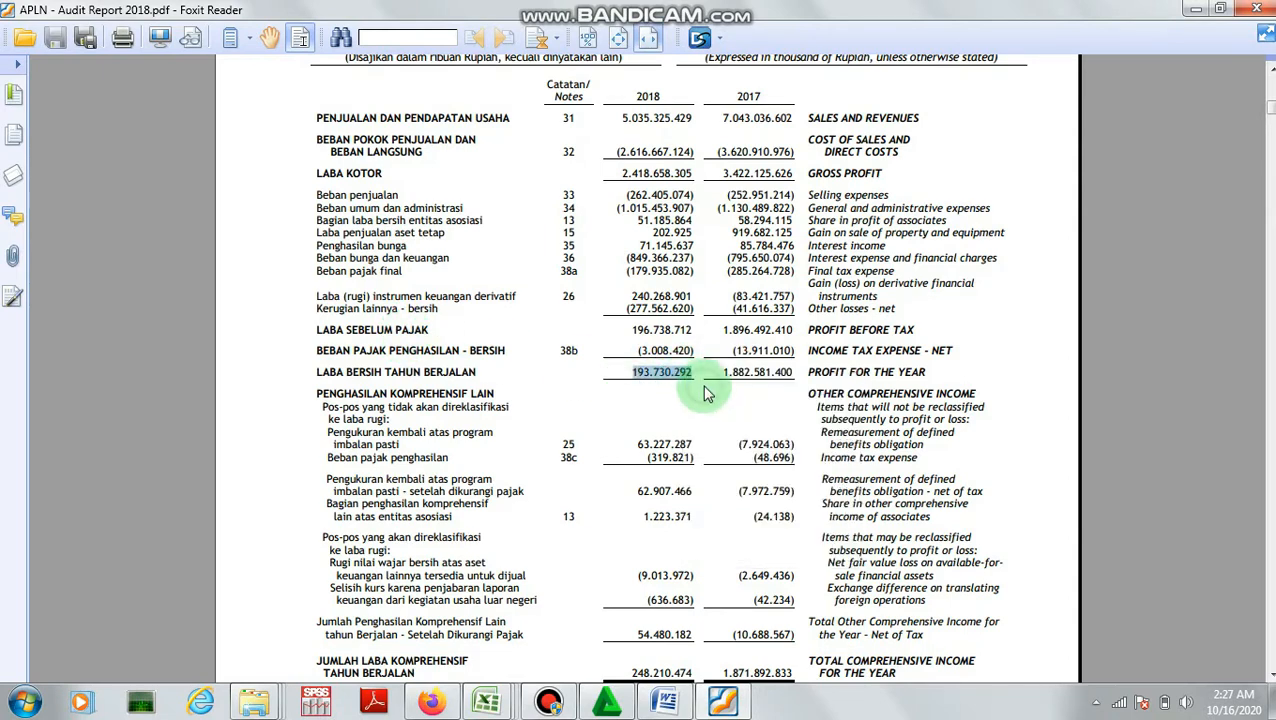
left_click(729, 705)
left_click(427, 319)
right_click(437, 318)
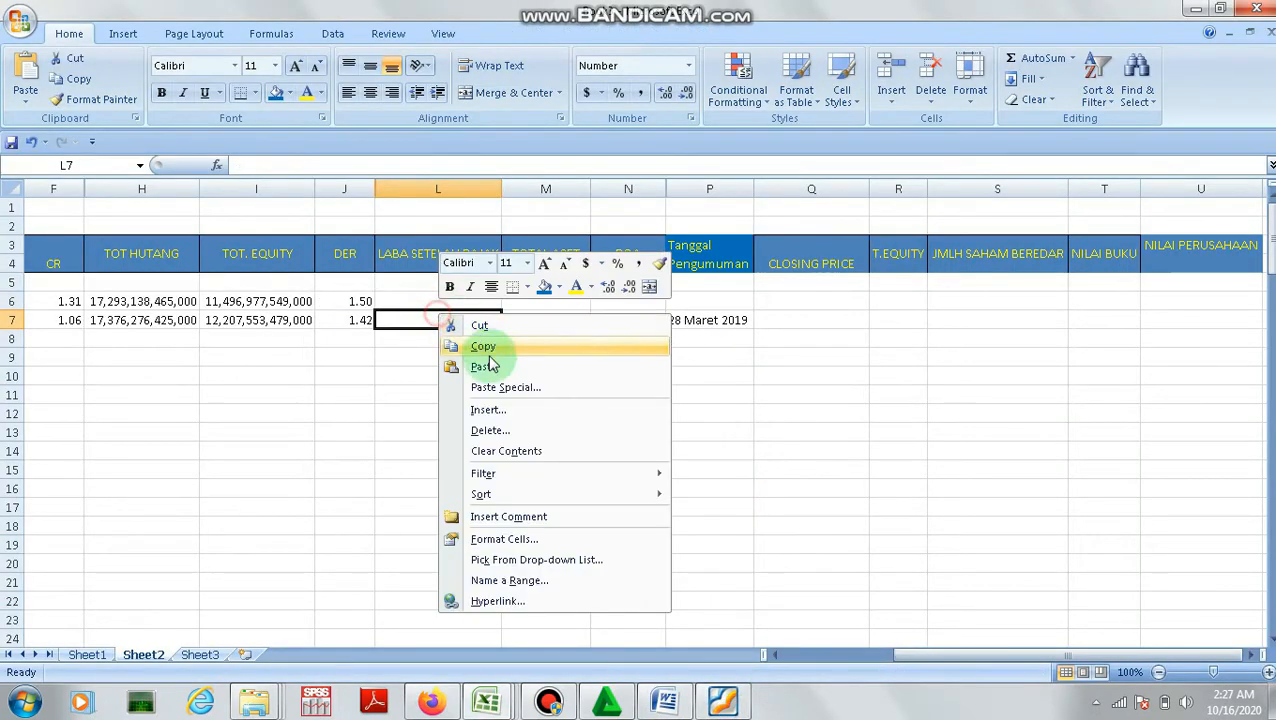
left_click(485, 366)
left_click(258, 165)
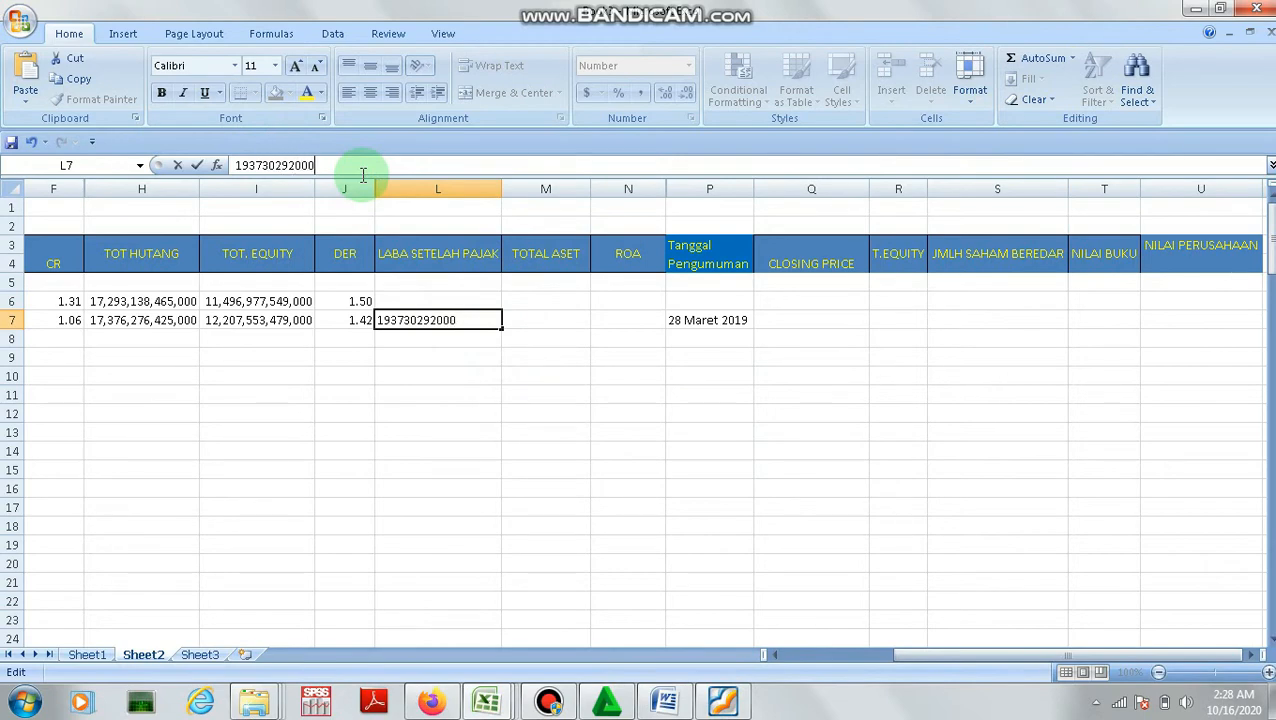
key("Return")
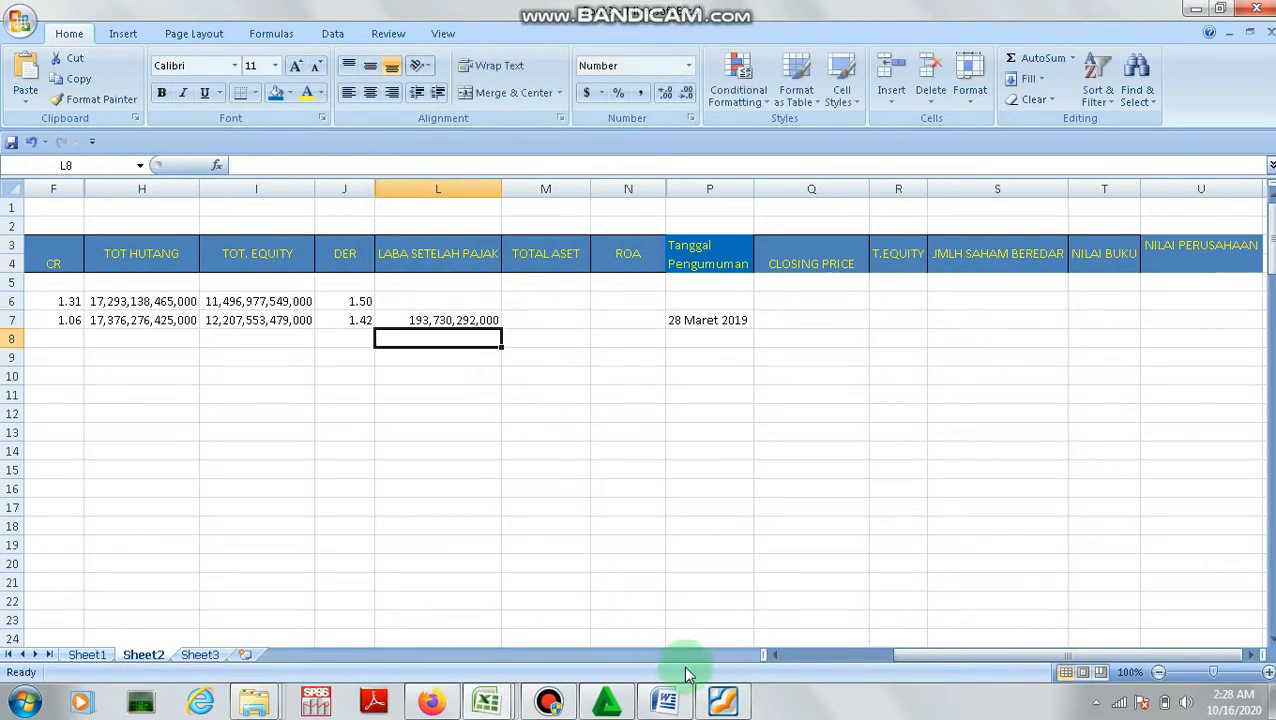
Switch to the APLN report in Foxit Reader and copy the 2017 LABA BERSIH TAHUN BERJALAN figure
left_click(726, 702)
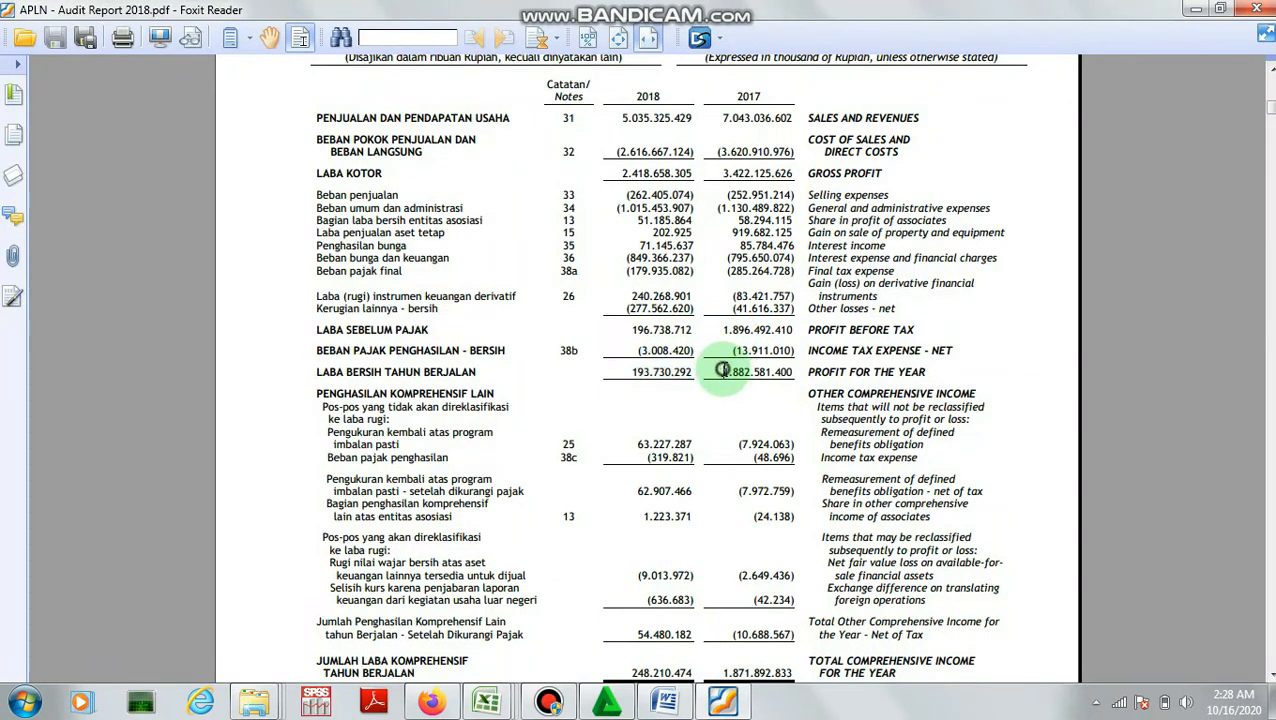
left_click_drag(722, 370, 788, 370)
right_click(795, 371)
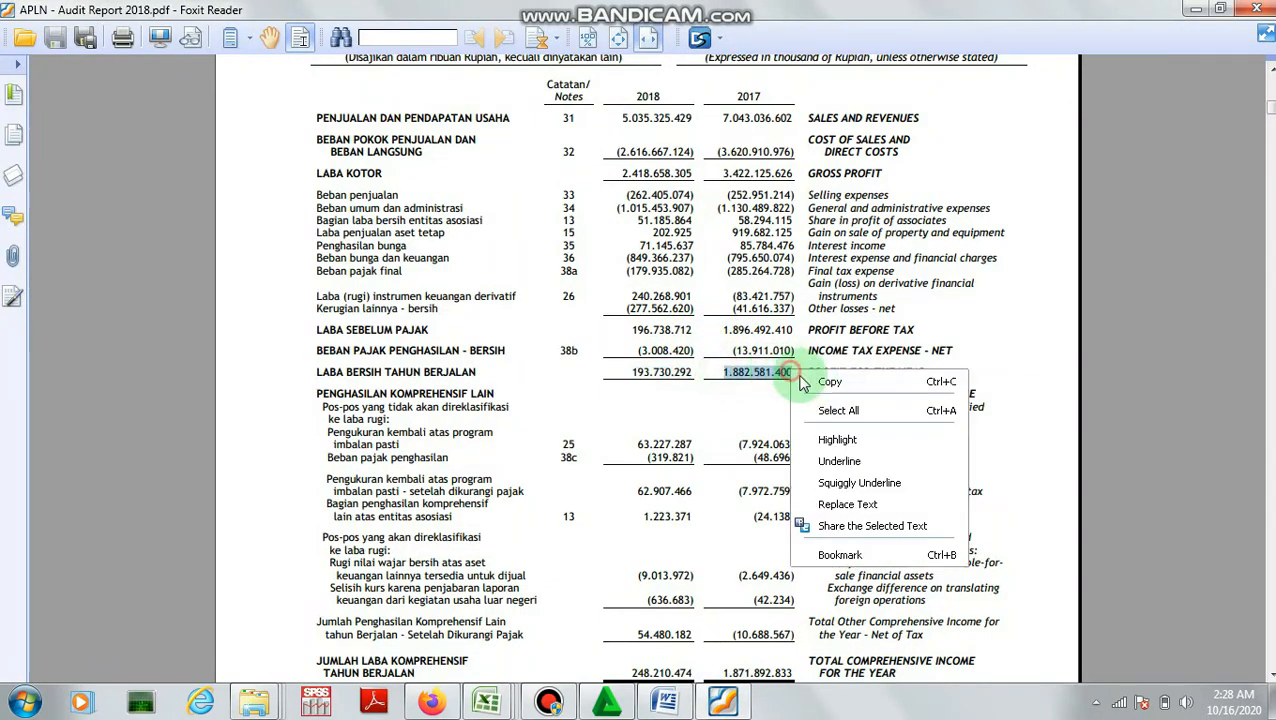
left_click(830, 378)
left_click(487, 702)
left_click(441, 302)
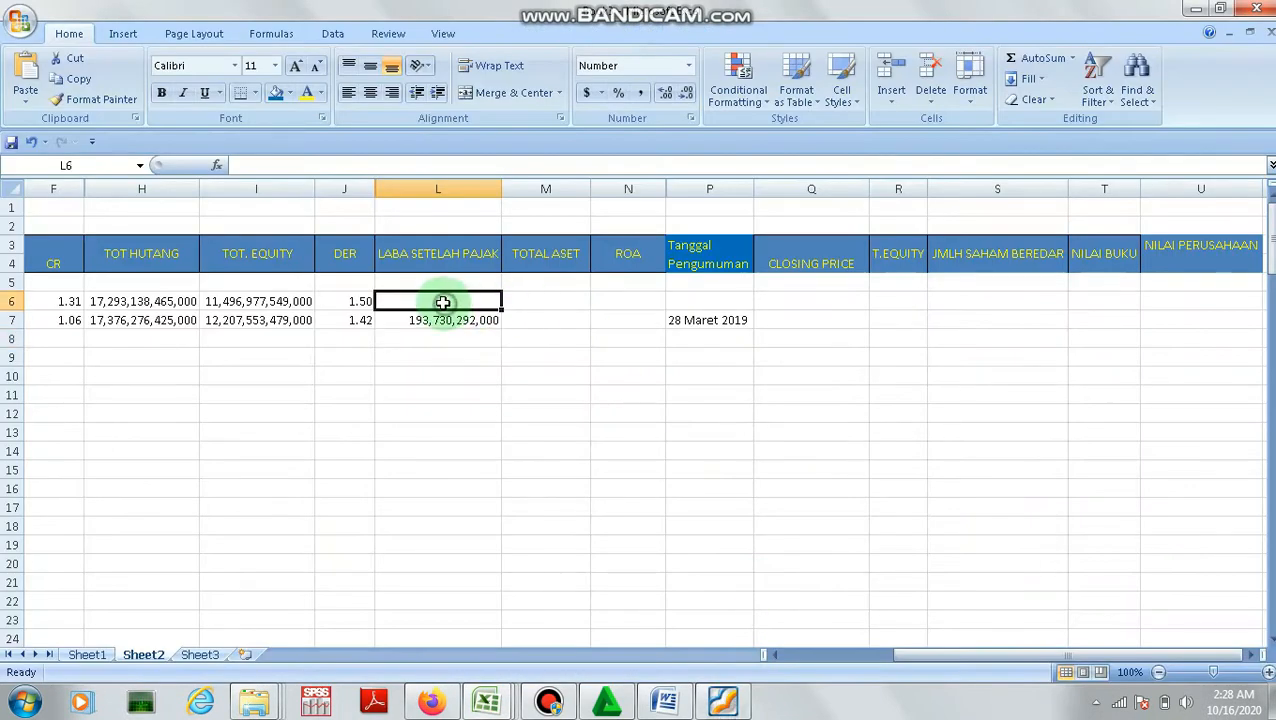
right_click(441, 303)
left_click(484, 348)
left_click(243, 165)
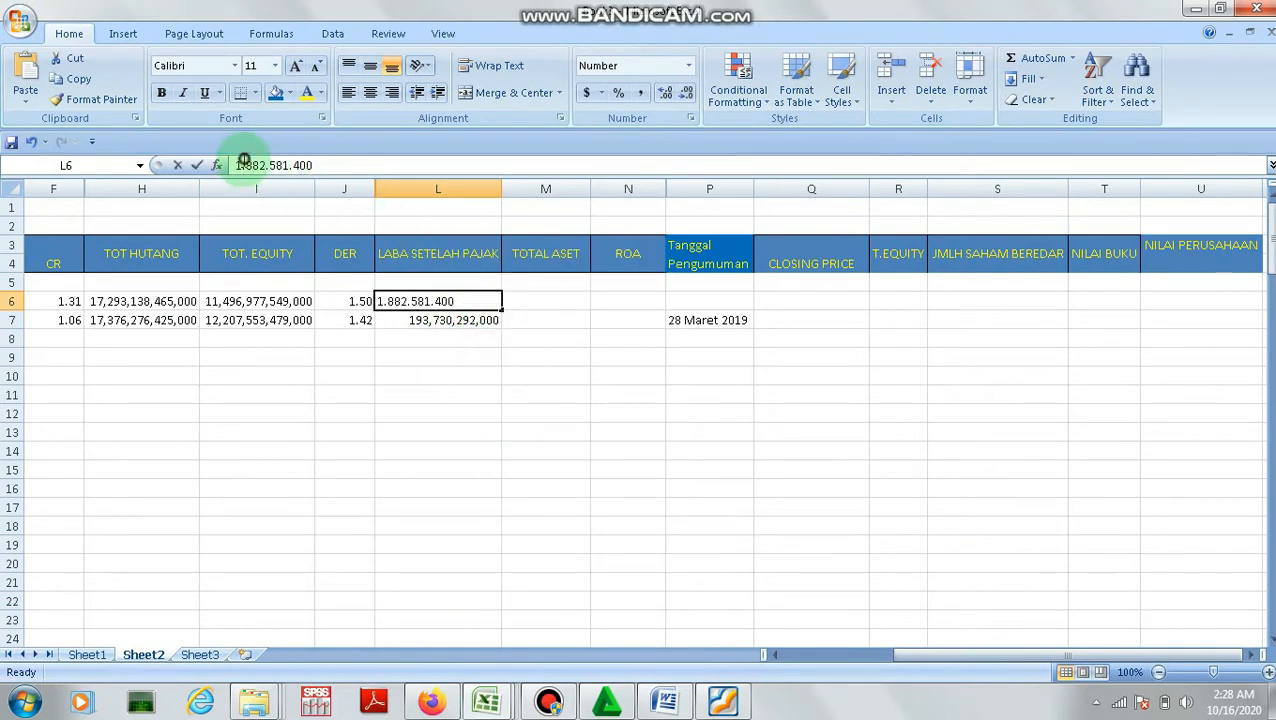
key("BackSpace")
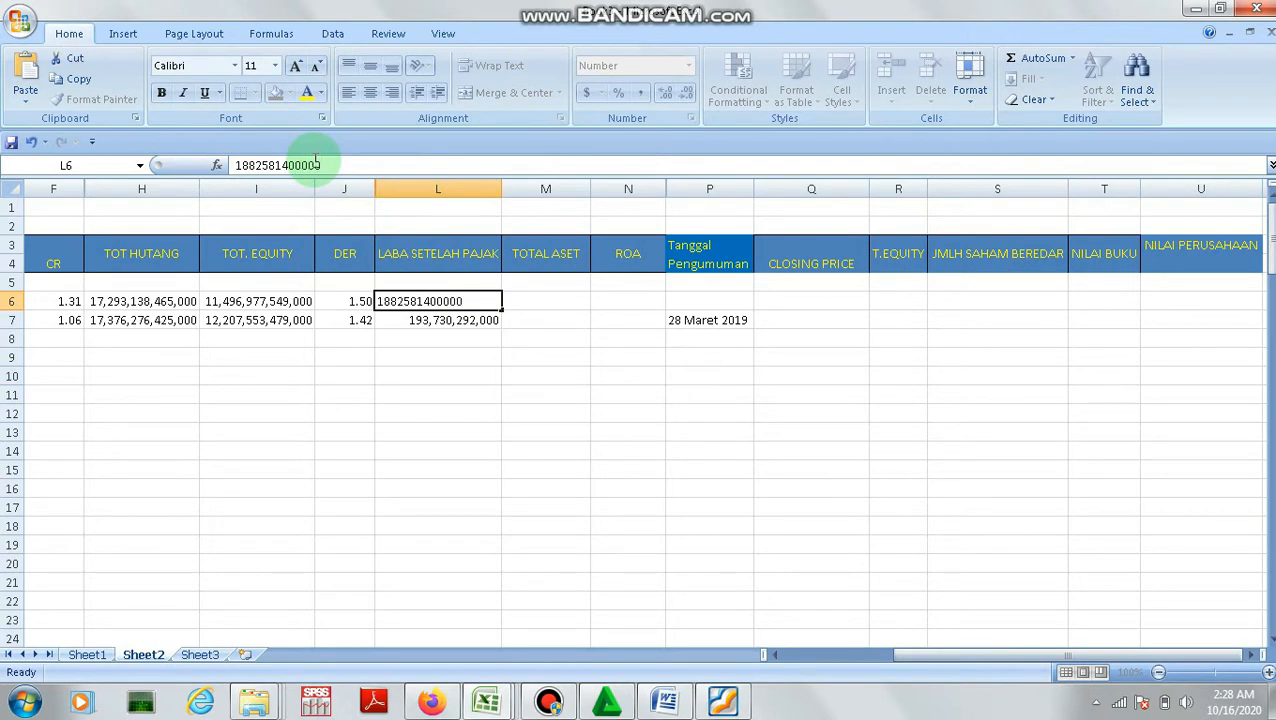
key("Return")
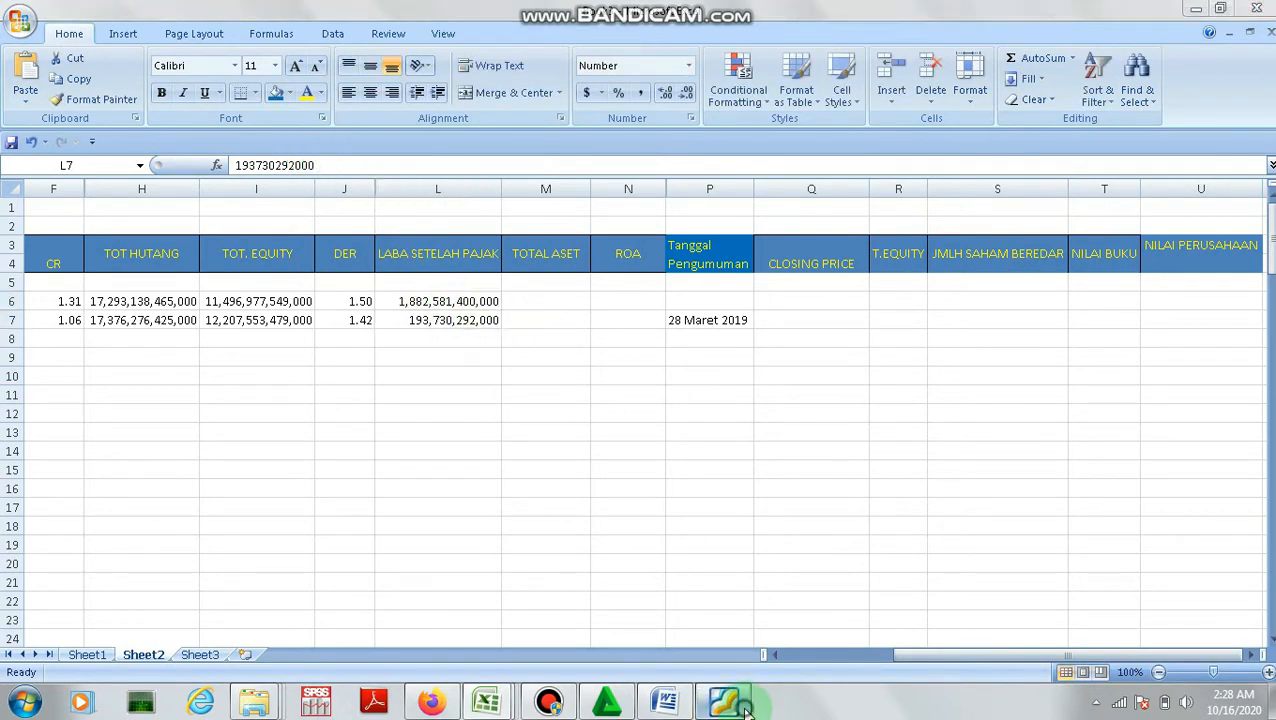
Switch to the APLN report in Foxit Reader and copy the 2018 JUMLAH ASET figure from the balance sheet
left_click(744, 709)
left_click(723, 705)
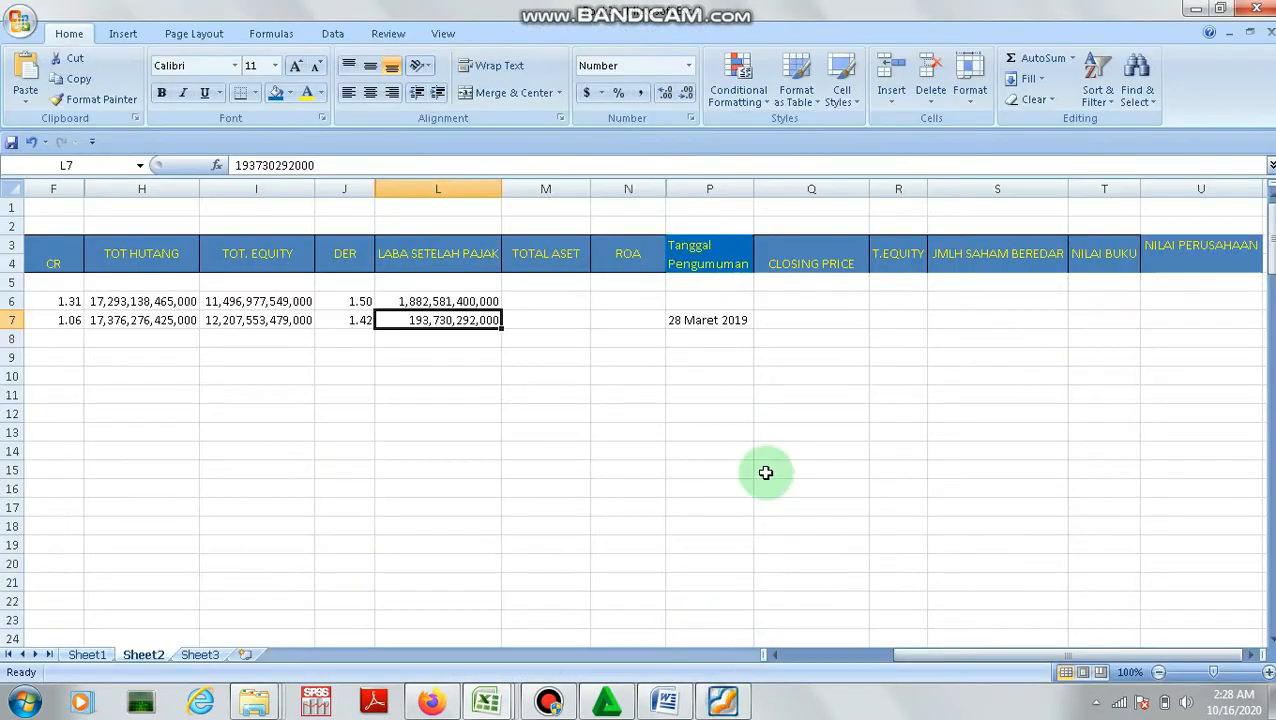
left_click(542, 302)
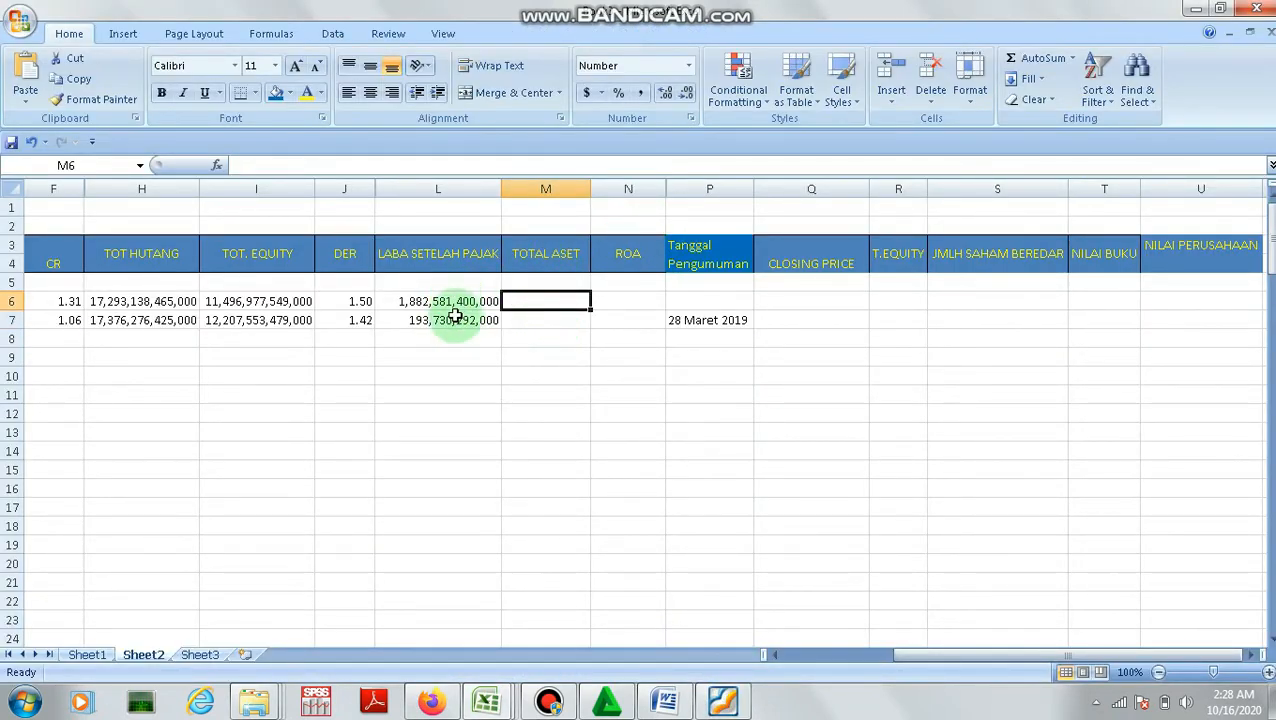
left_click(729, 707)
scroll(650, 475, "up", 10)
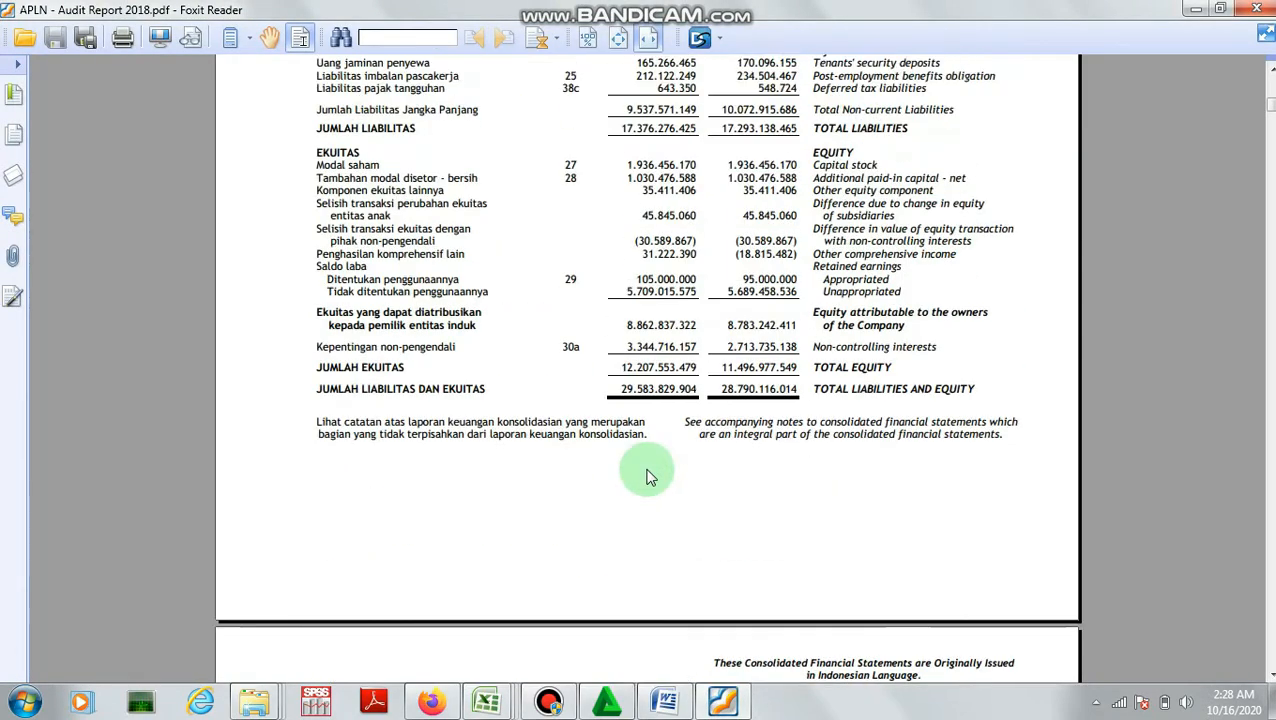
scroll(647, 477, "up", 15)
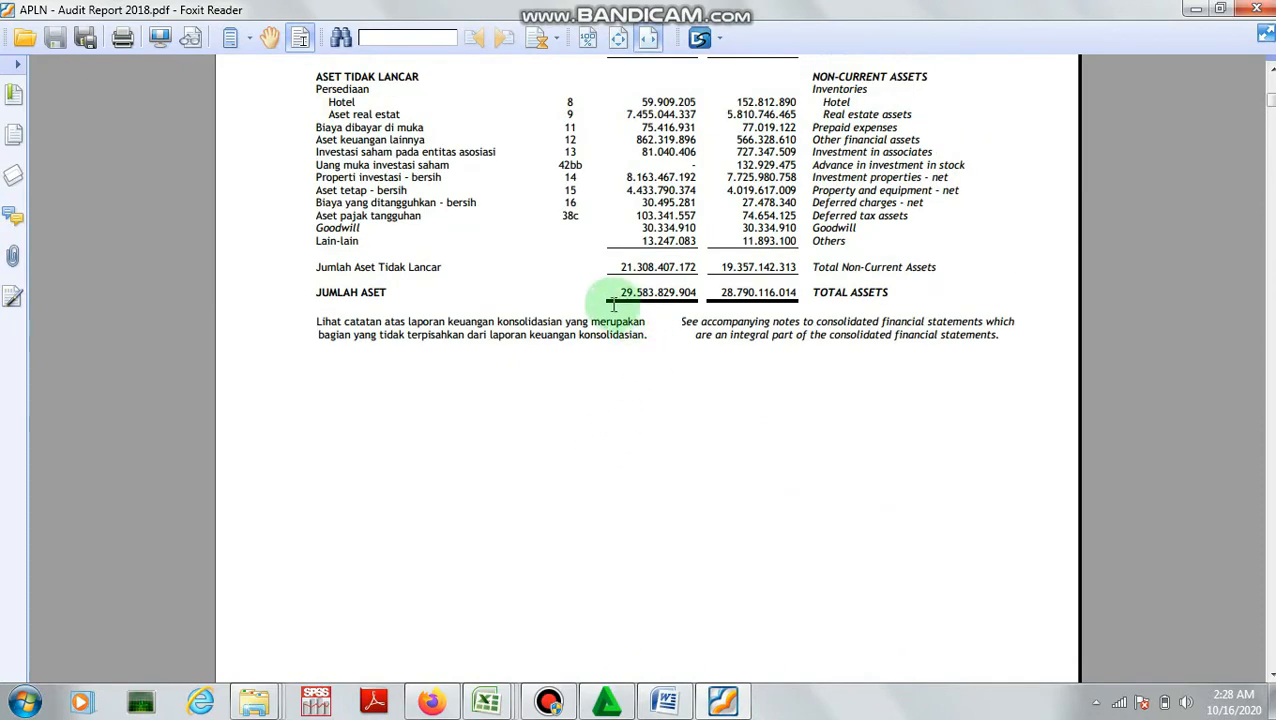
left_click_drag(607, 292, 697, 292)
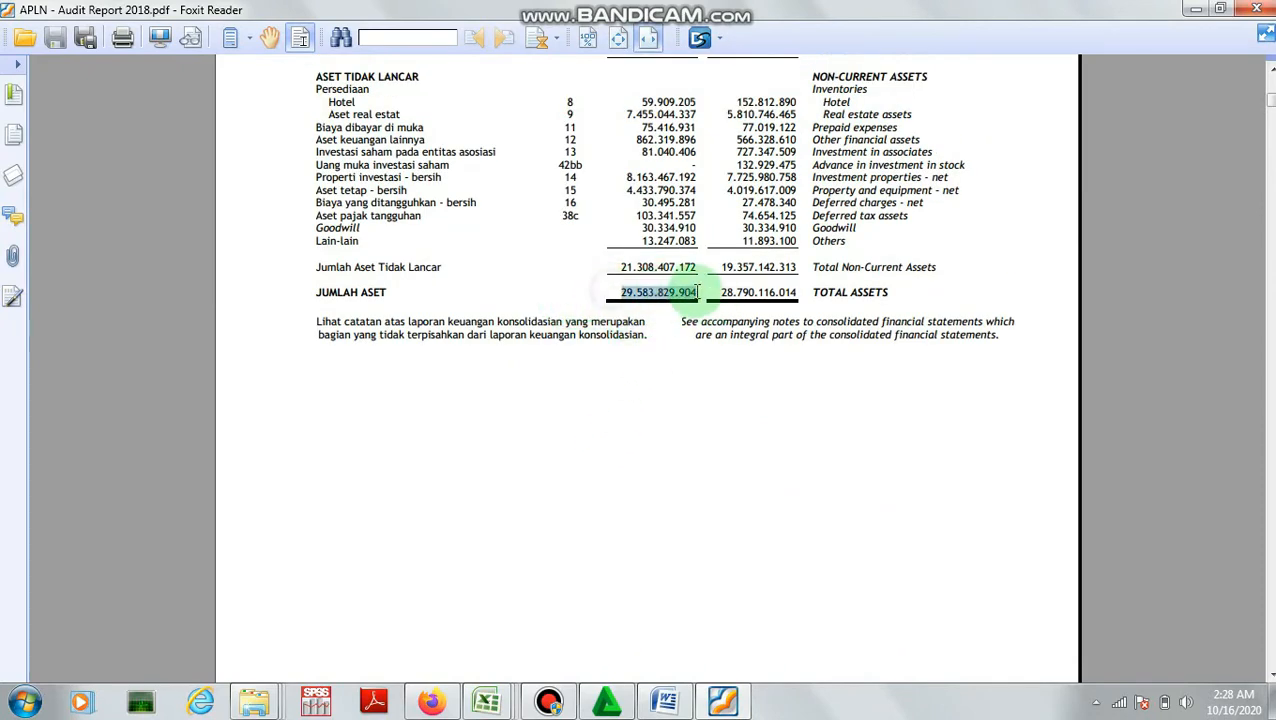
right_click(712, 312)
left_click(725, 307)
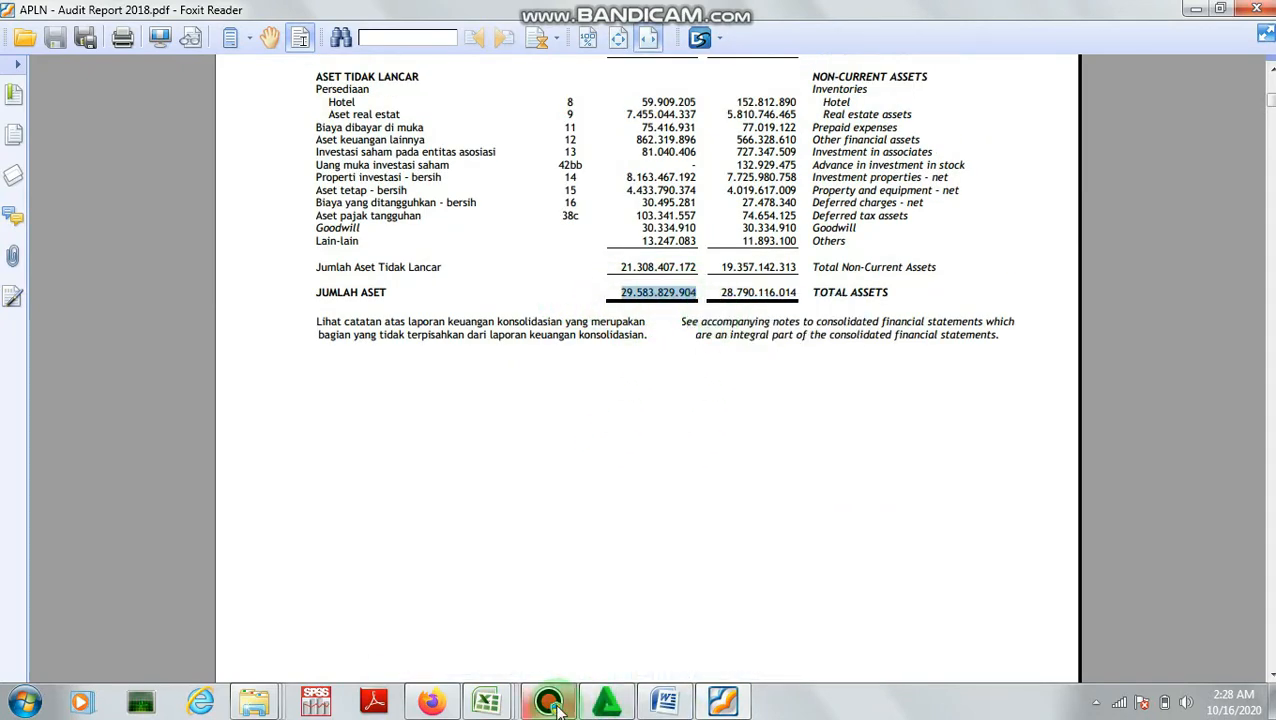
mouse_move(487, 700)
left_click(497, 651)
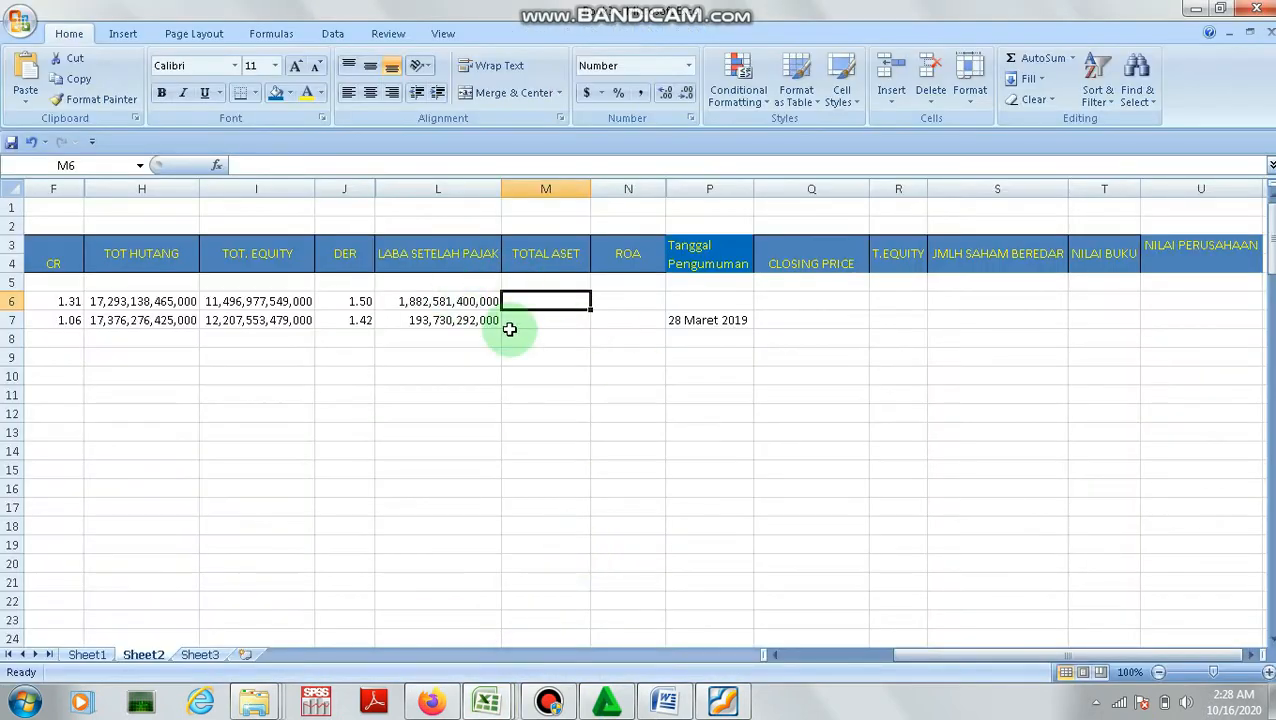
left_click(540, 320)
right_click(543, 320)
left_click(587, 372)
left_click(251, 165)
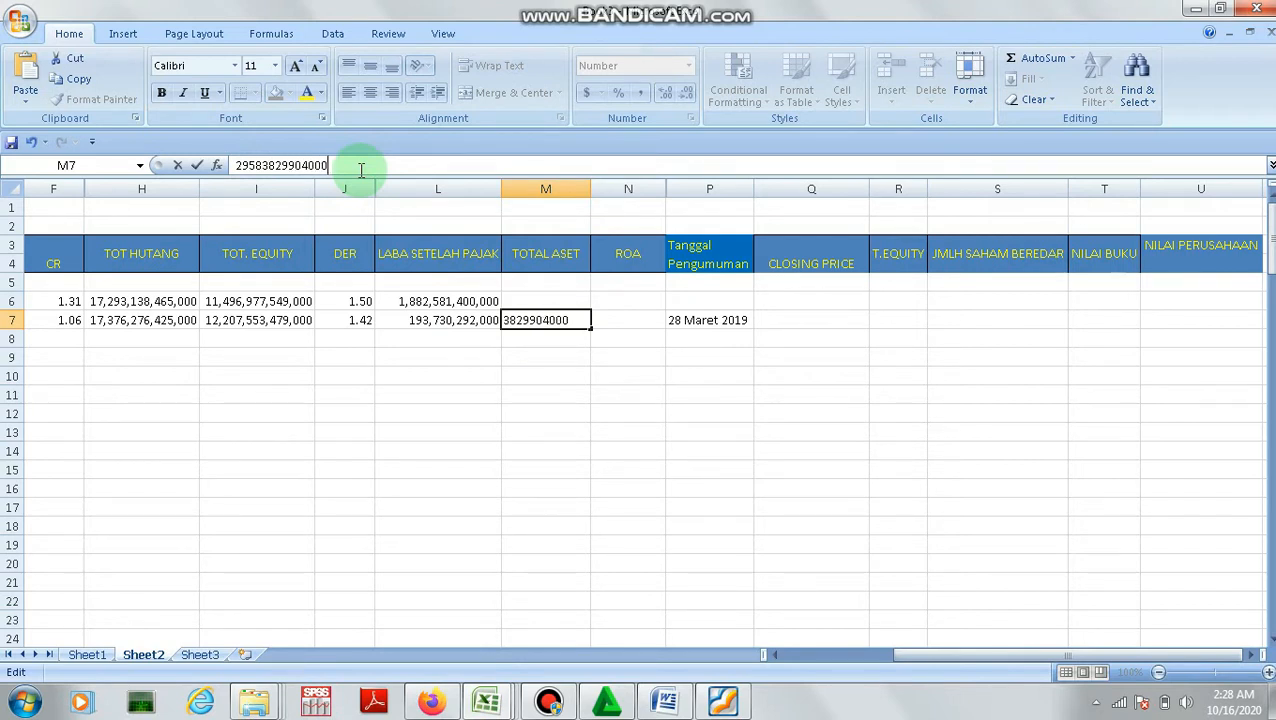
key("Return")
double_click(591, 189)
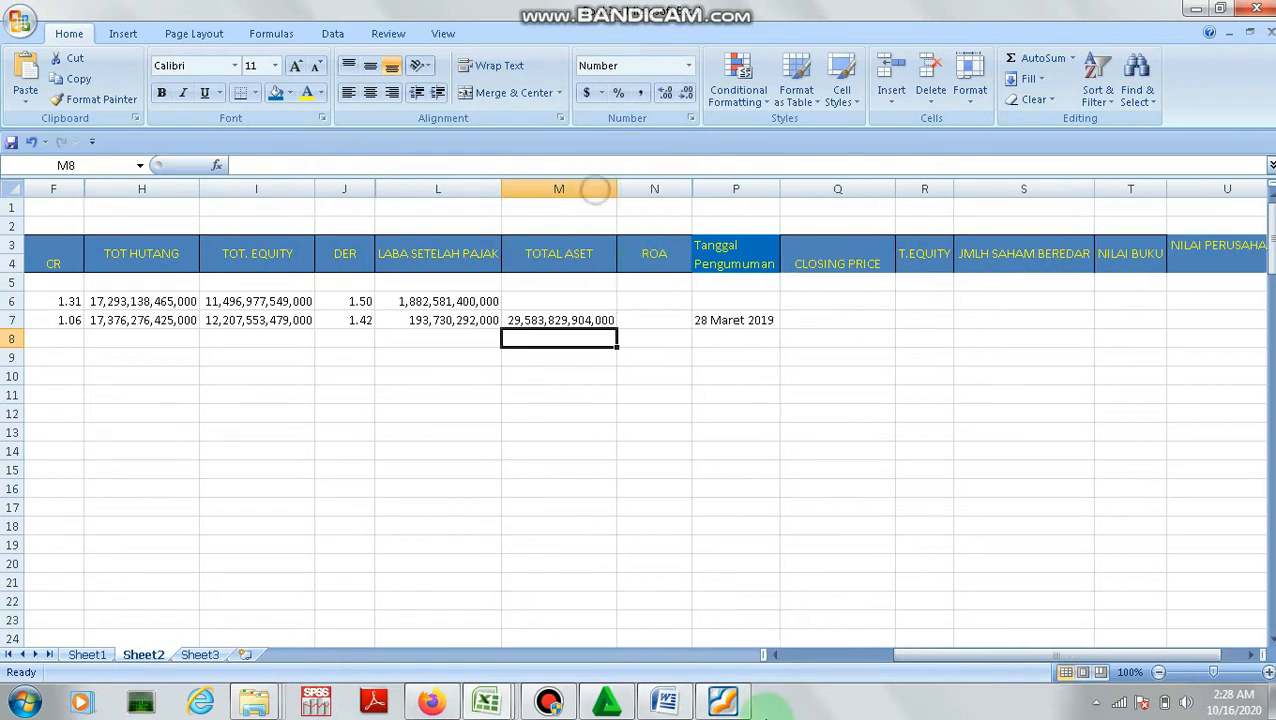
Copy the 2017 JUMLAH ASET figure from the APLN report in Foxit Reader and paste it into M6 in Excel
left_click(722, 700)
left_click_drag(722, 293, 781, 290)
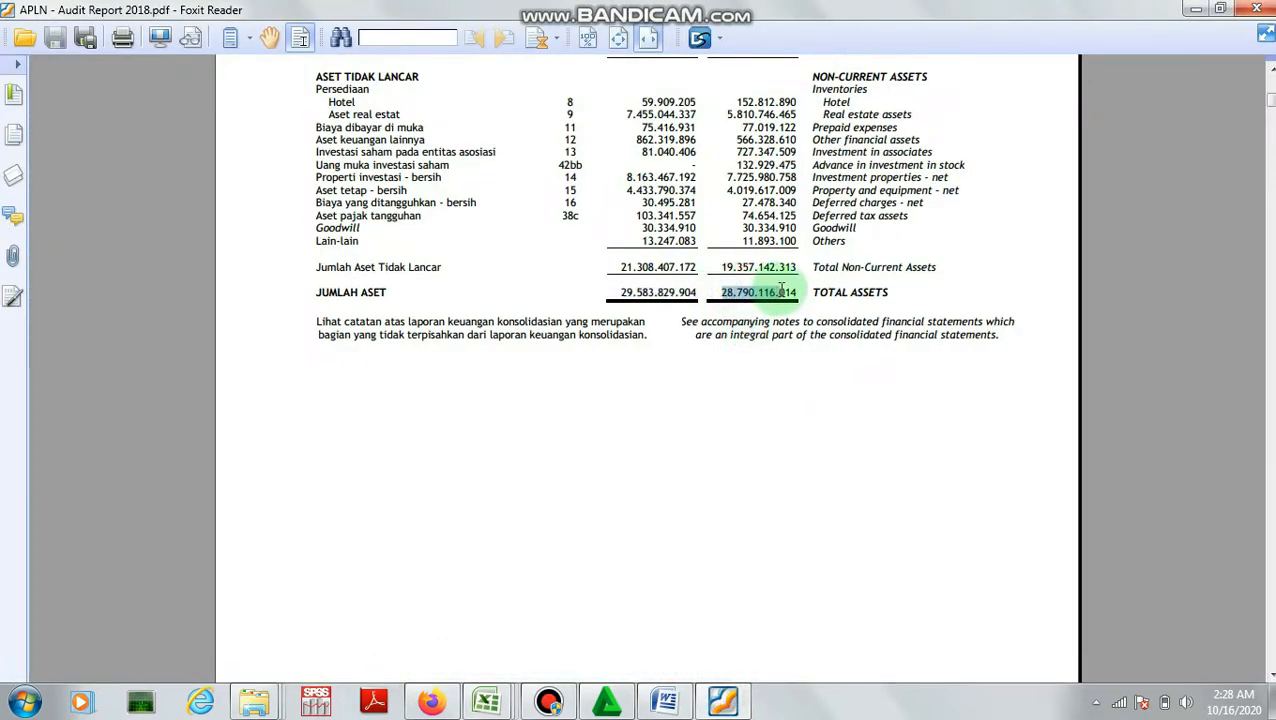
left_click(722, 700)
left_click(552, 300)
right_click(552, 300)
left_click(598, 348)
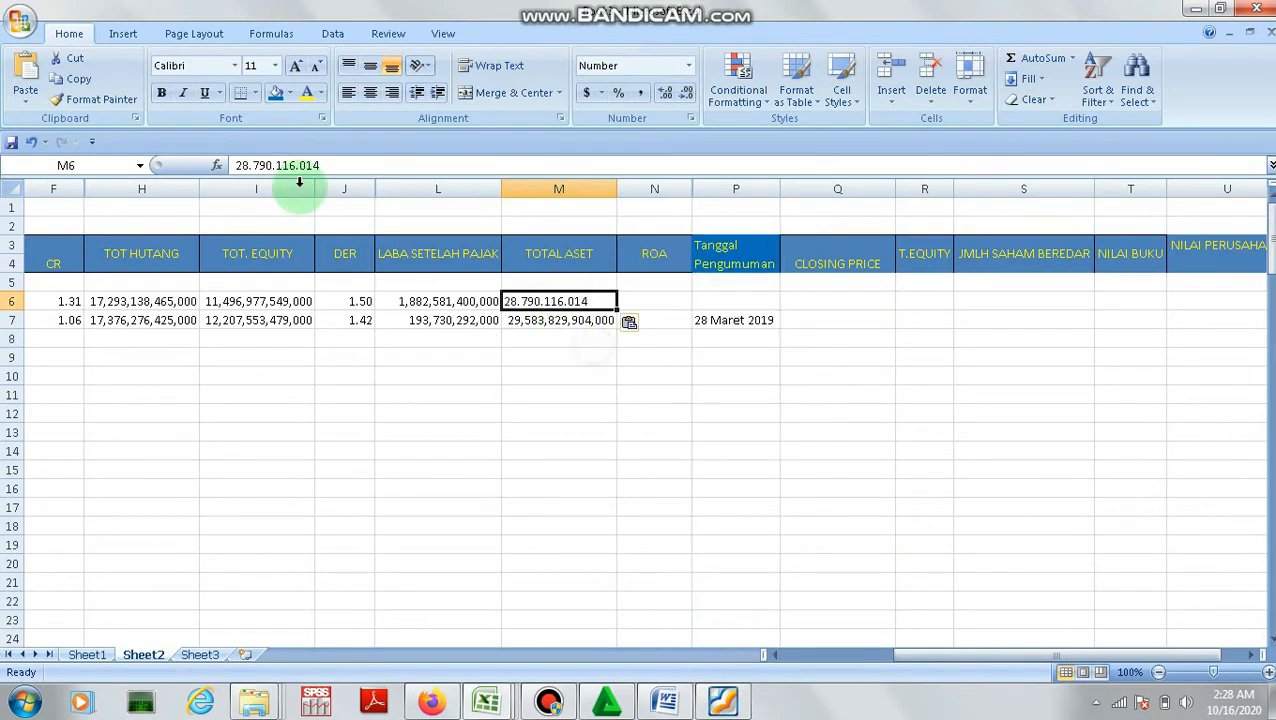
left_click(250, 165)
key("Delete")
key("Right")
key("Right")
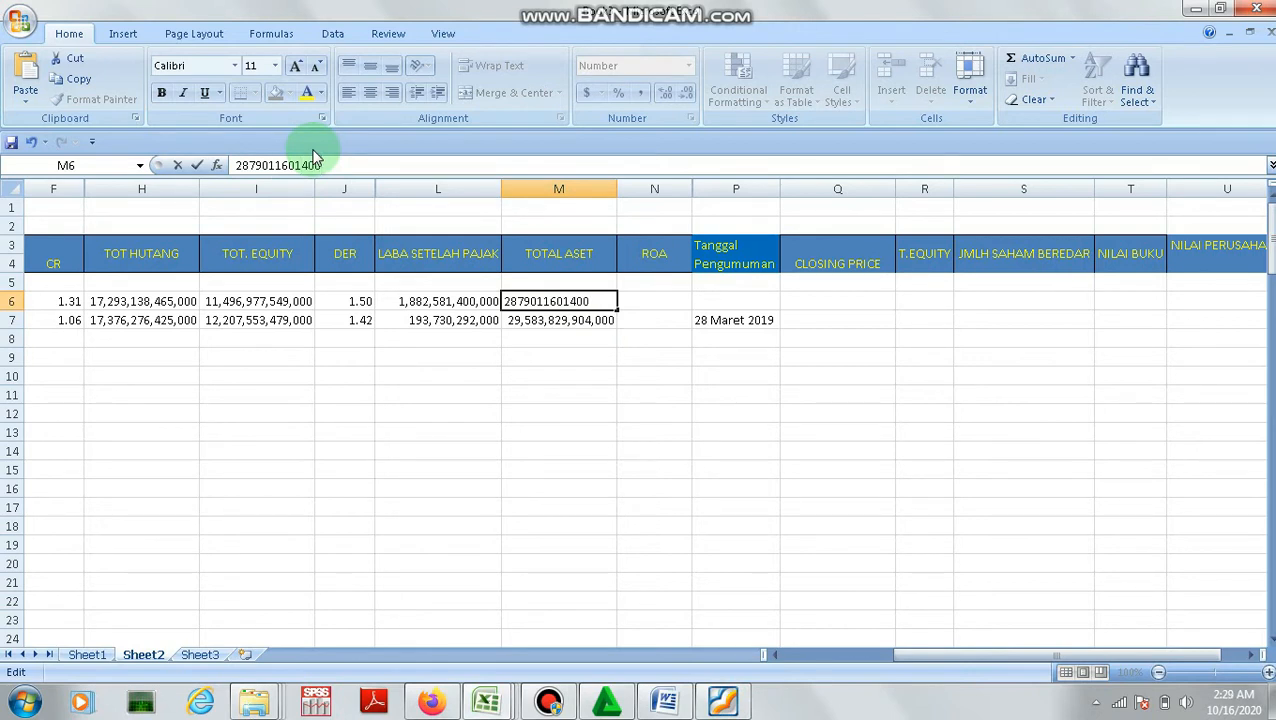
type("0")
key("Return")
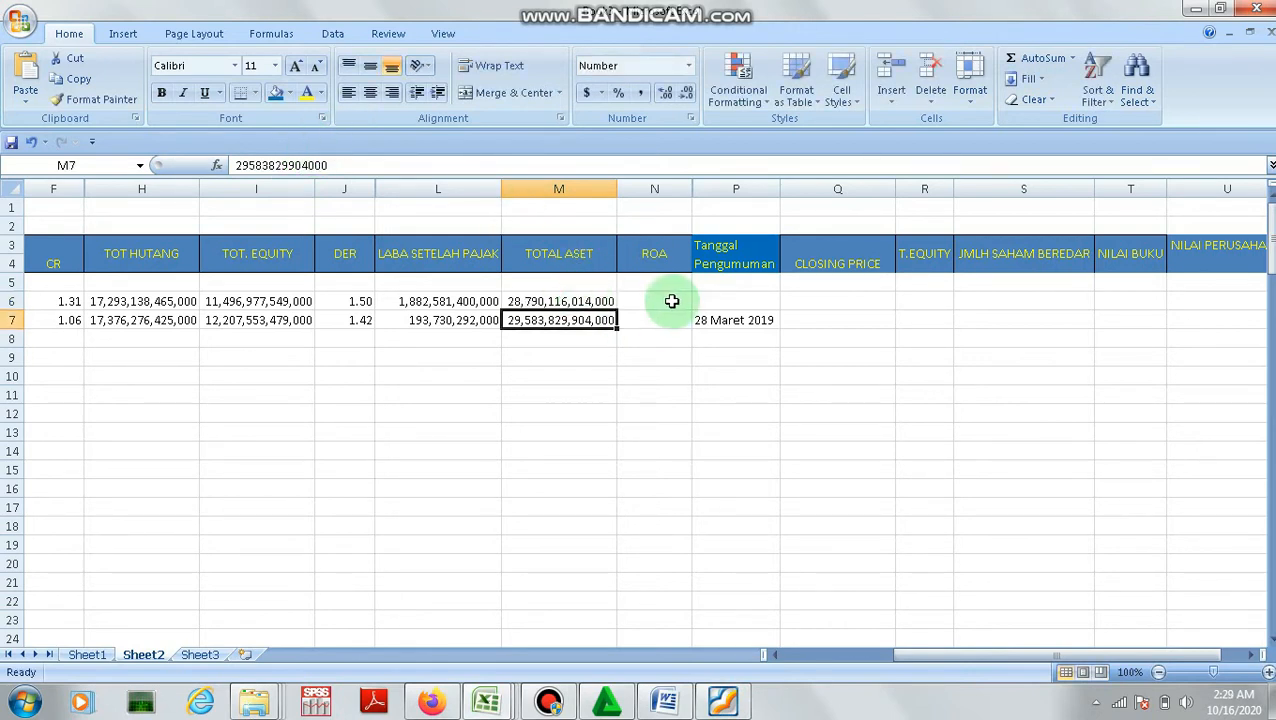
Calculate APLN's 2017 ROA in N6 with the formula =L6/M6
left_click(672, 301)
type("=")
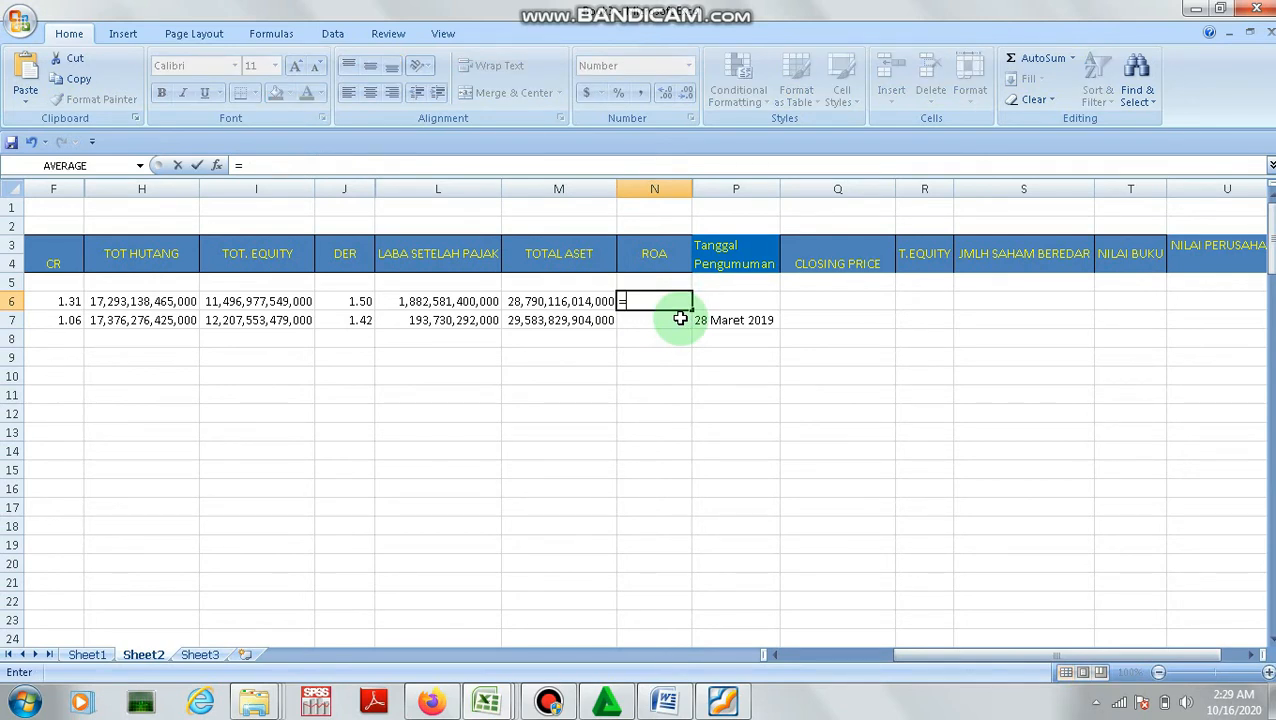
left_click(464, 300)
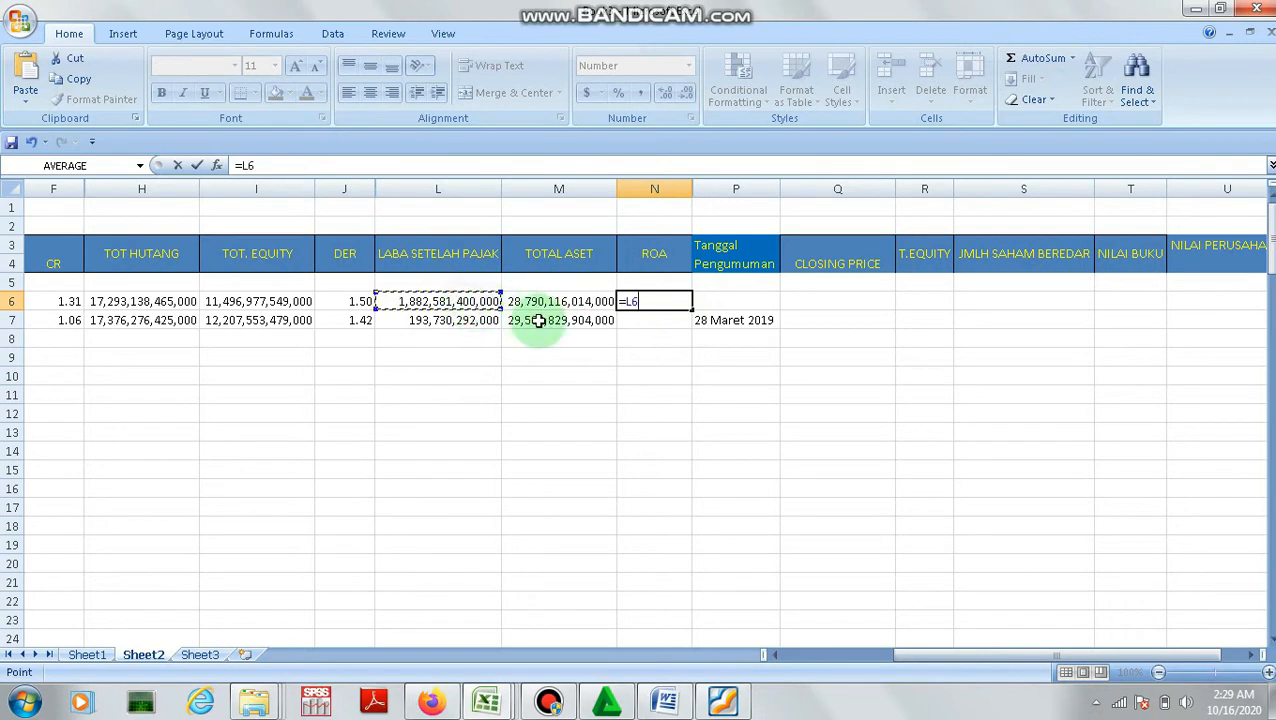
type("/")
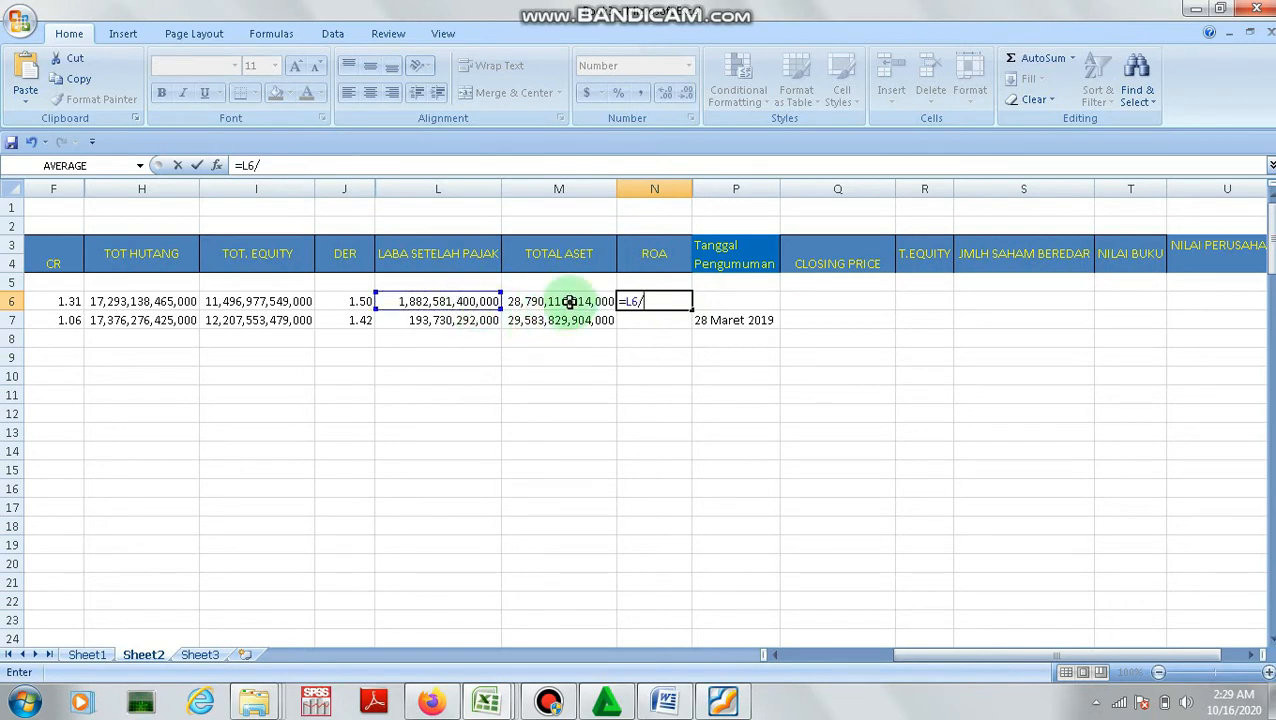
left_click(570, 300)
key("Return")
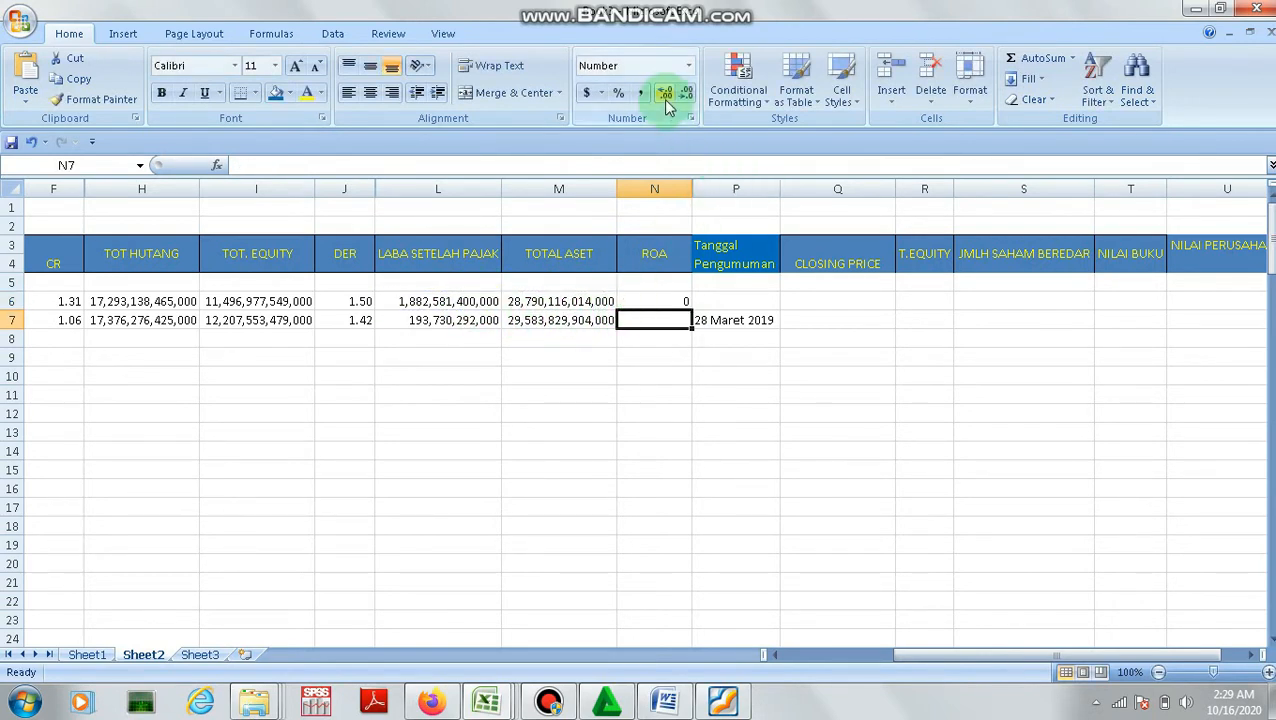
Show the ROA in N6 with two decimal places and fill its formula down to N7
left_click(675, 298)
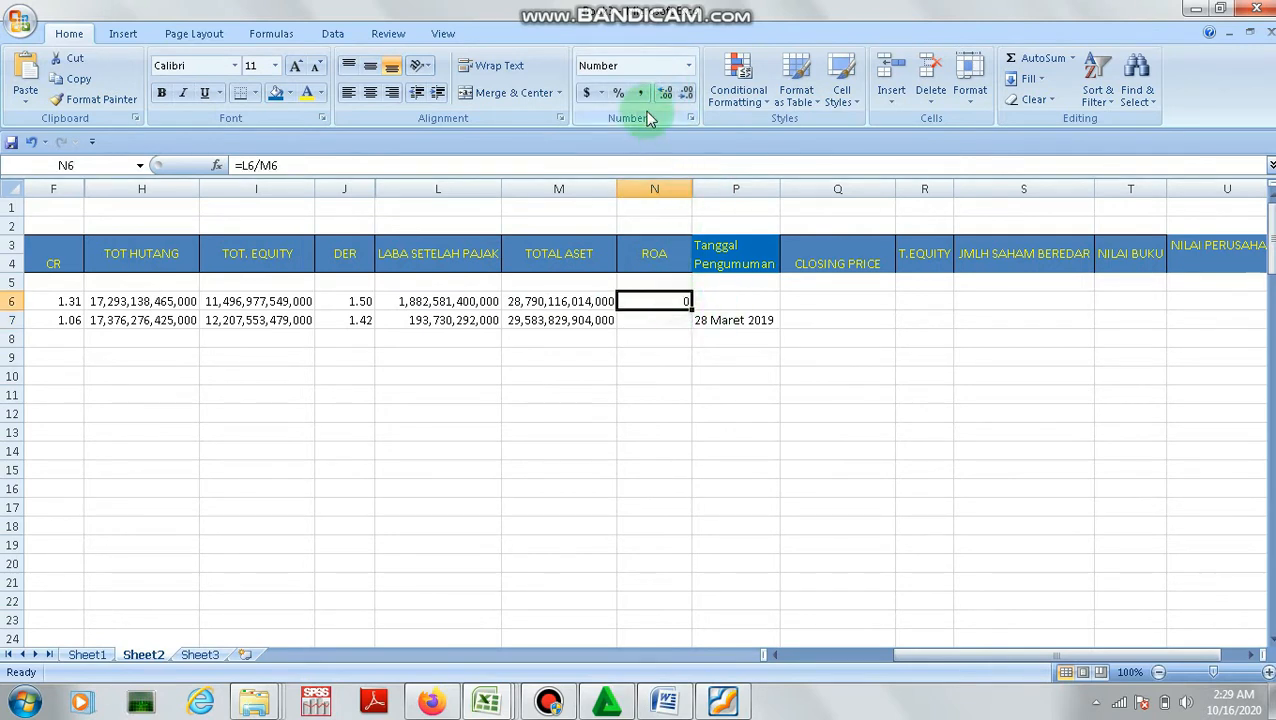
left_click(665, 92)
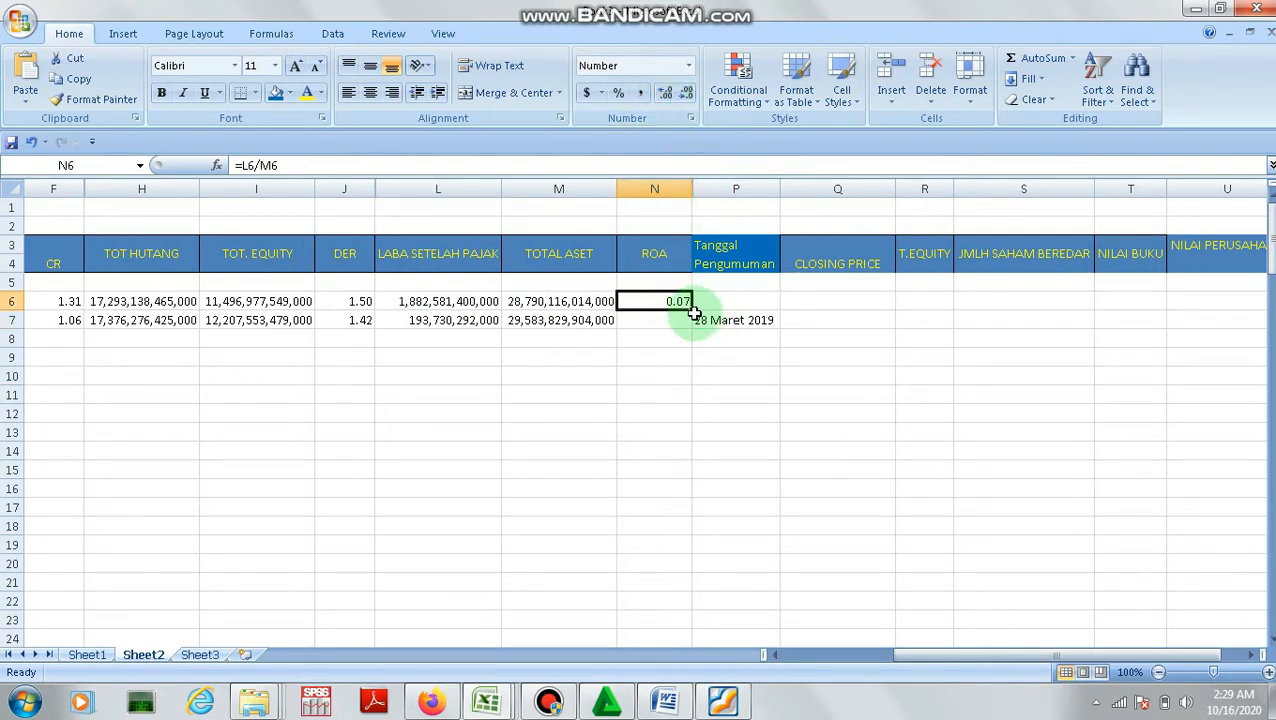
left_click_drag(691, 309, 691, 326)
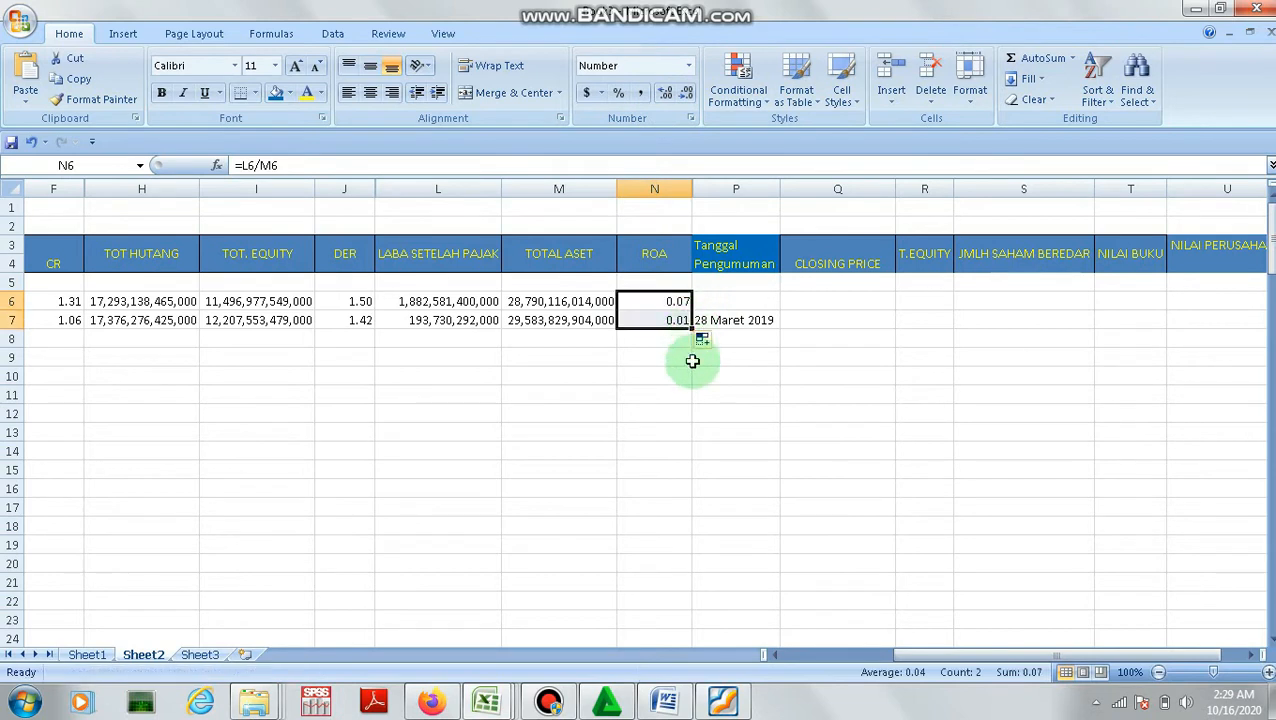
Examine APLN's 2016 to 2018 rows across the table, including the Tanggal Pengumuman dates and the CLOSING PRICE column
left_click(1246, 656)
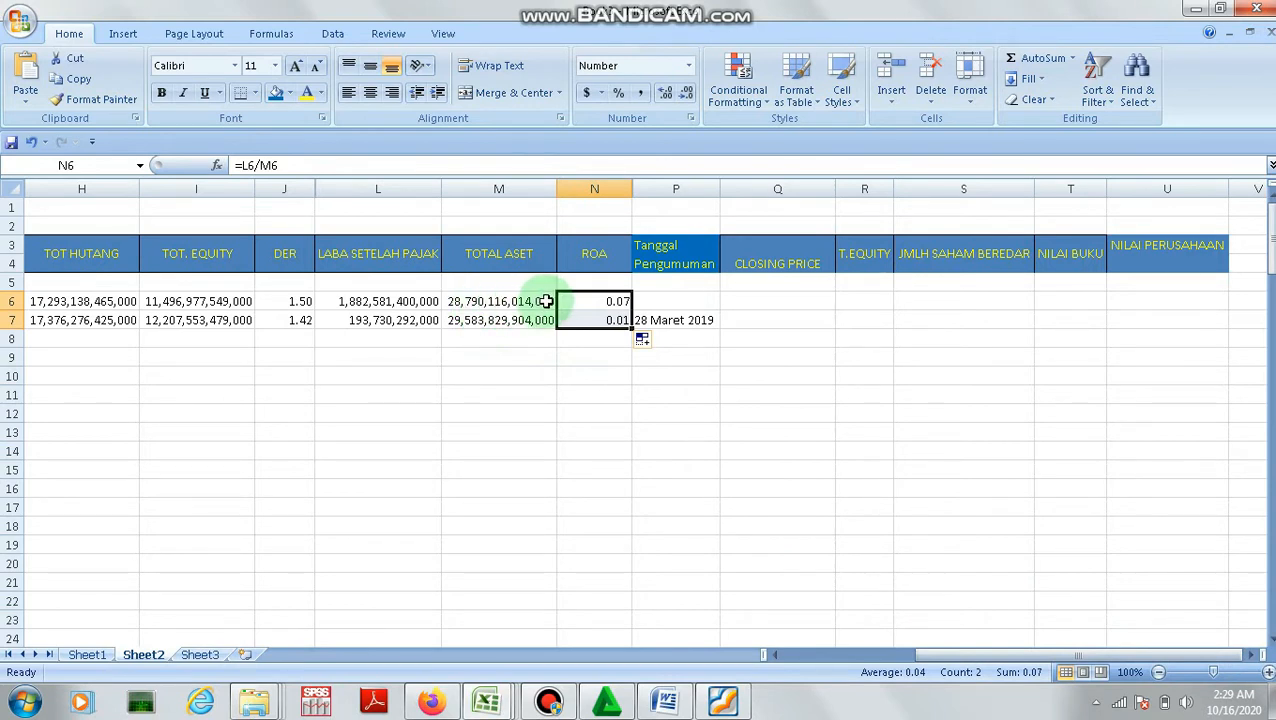
left_click(1256, 655)
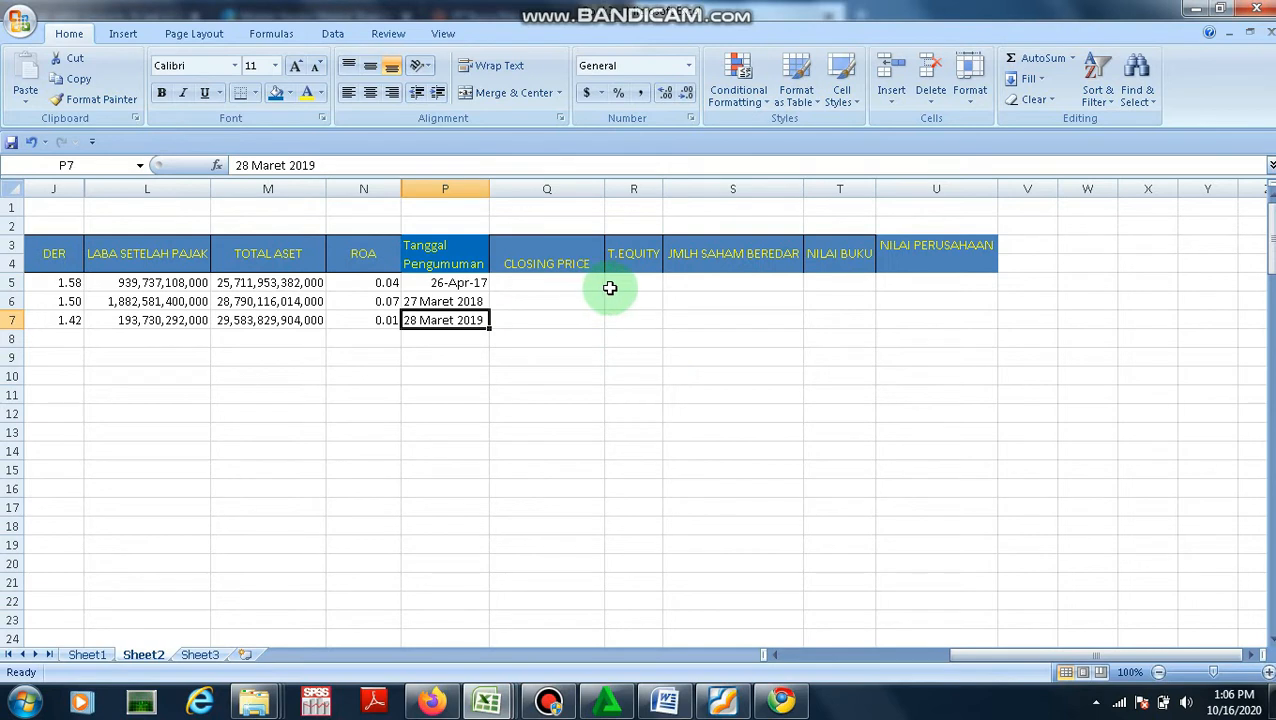
left_click(556, 283)
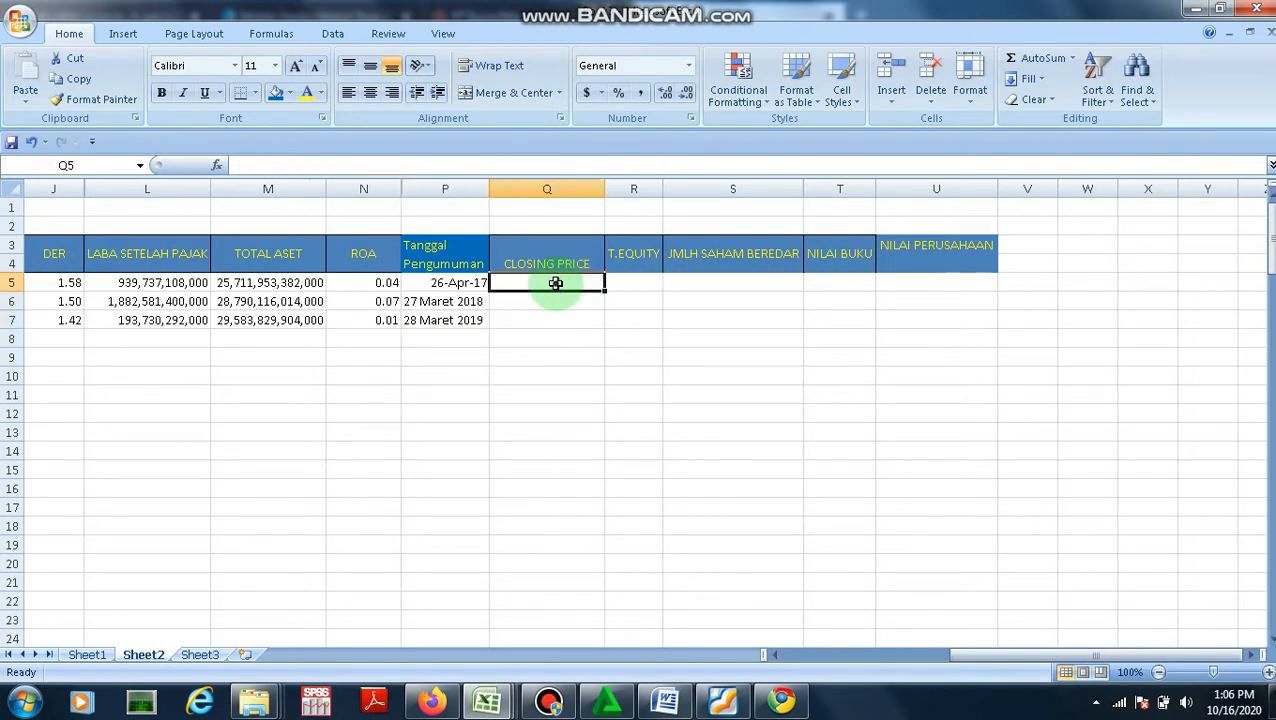
left_click_drag(1000, 658, 820, 663)
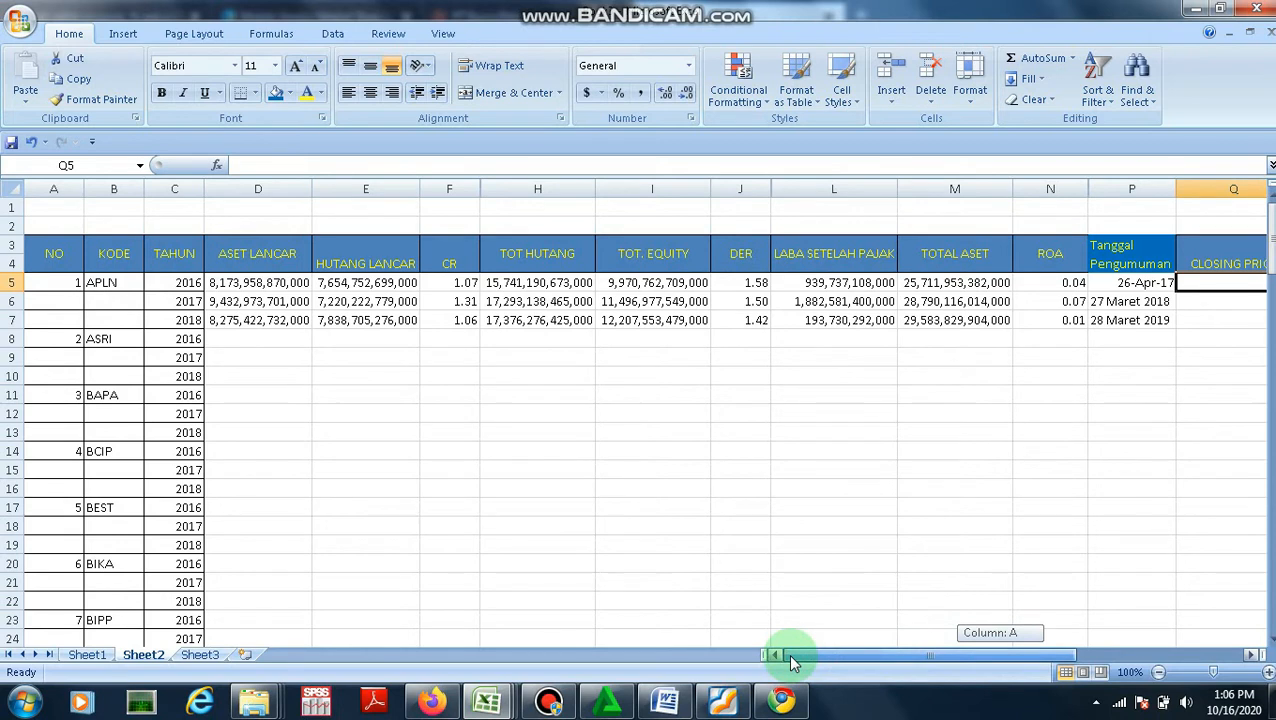
left_click_drag(790, 658, 957, 680)
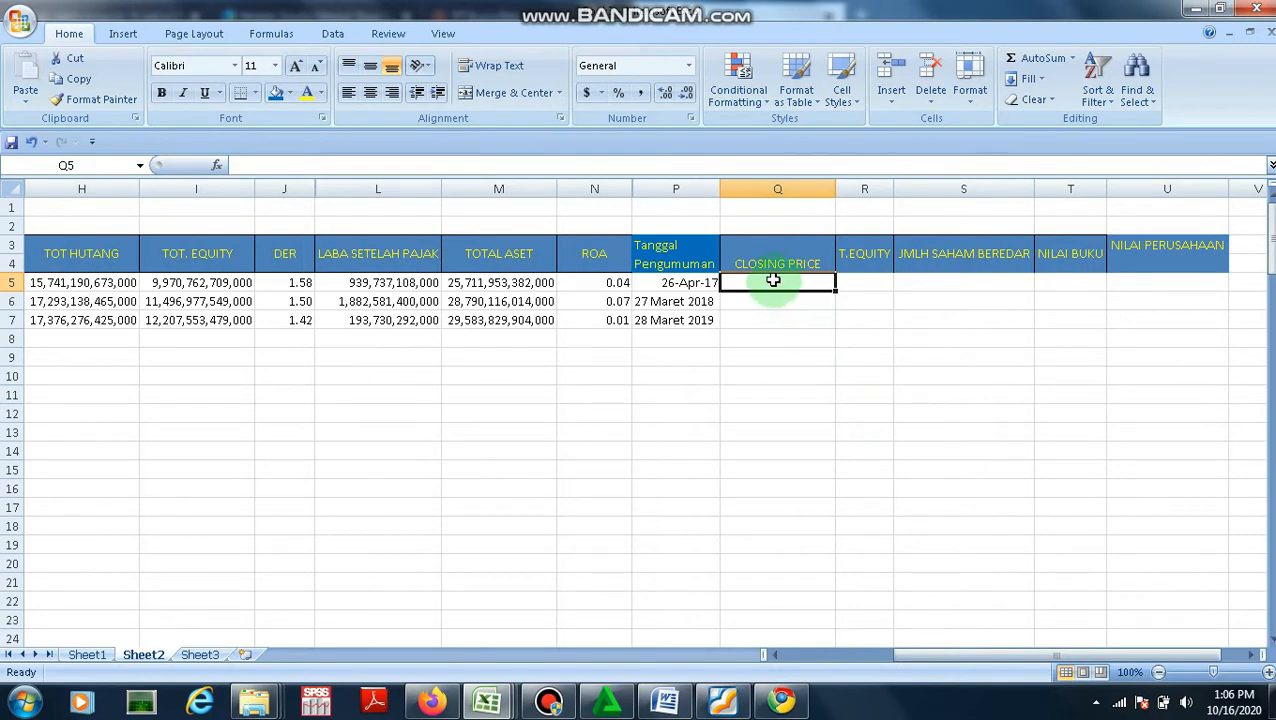
left_click_drag(916, 660, 810, 662)
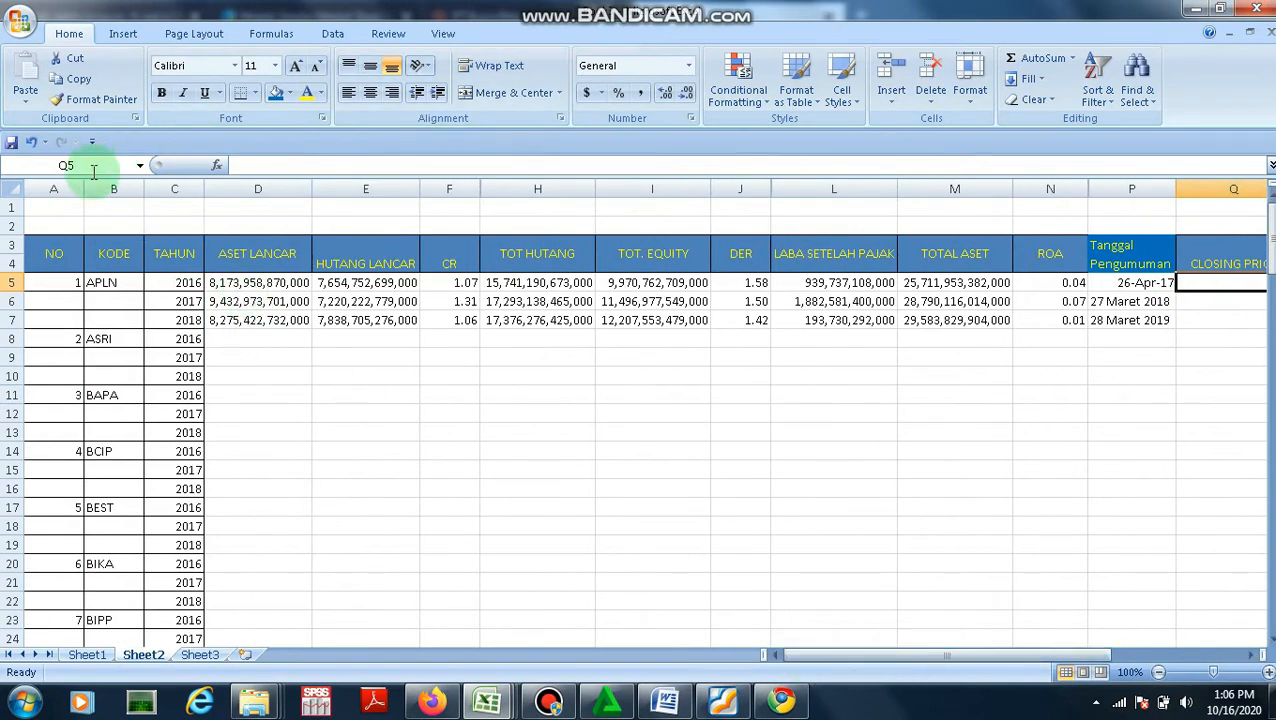
left_click(158, 289)
left_click_drag(880, 660, 948, 659)
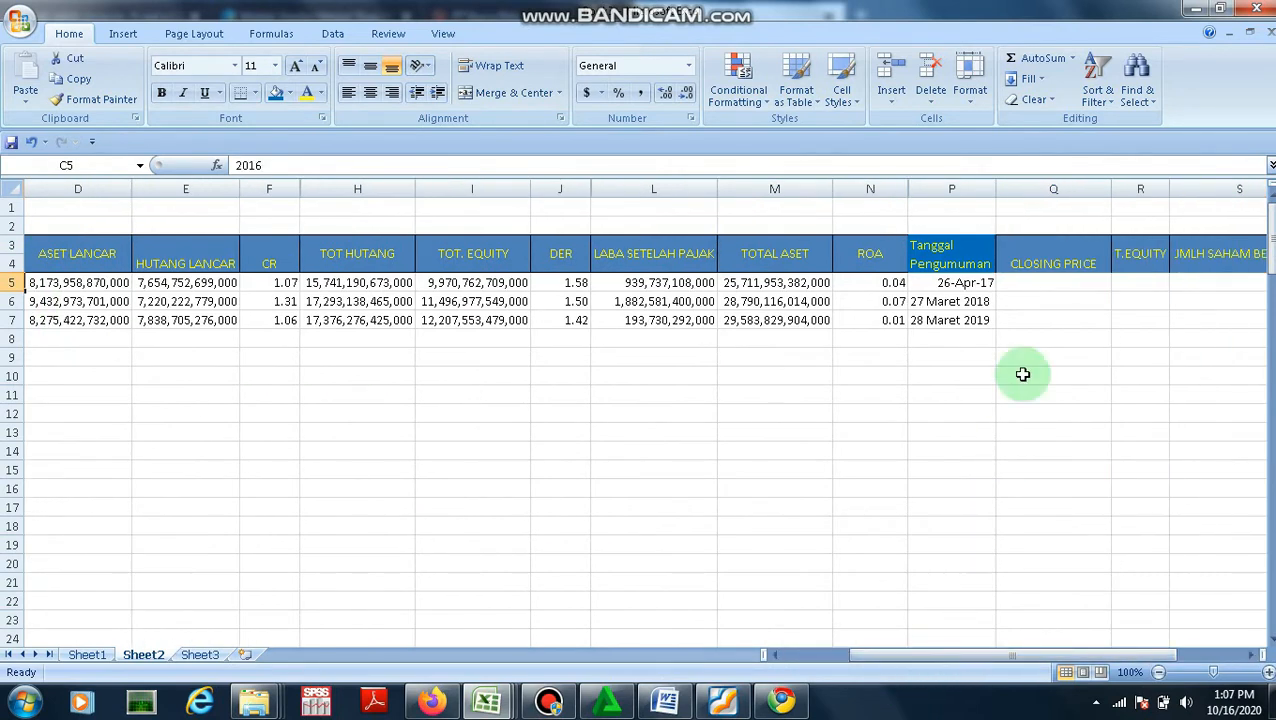
left_click(968, 284)
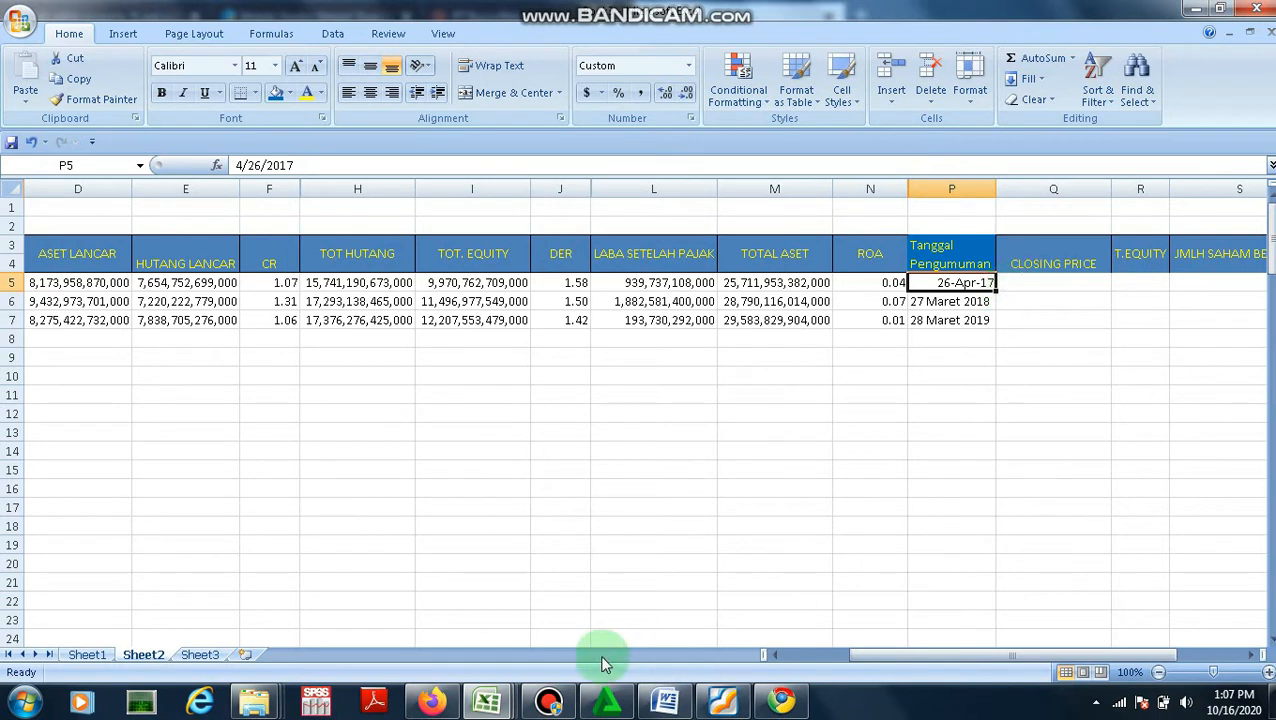
Switch to Firefox, search Google for yahoo finance, and open the Yahoo Finance website
left_click(428, 705)
type("ya")
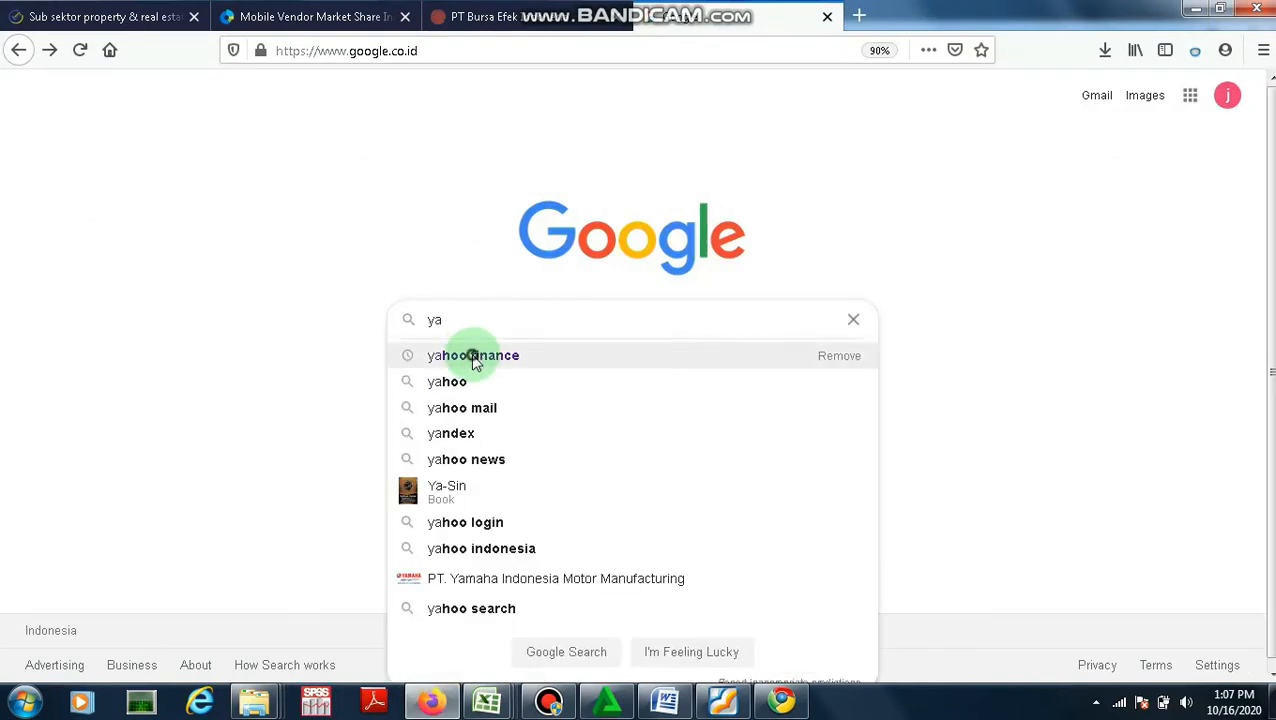
left_click(474, 356)
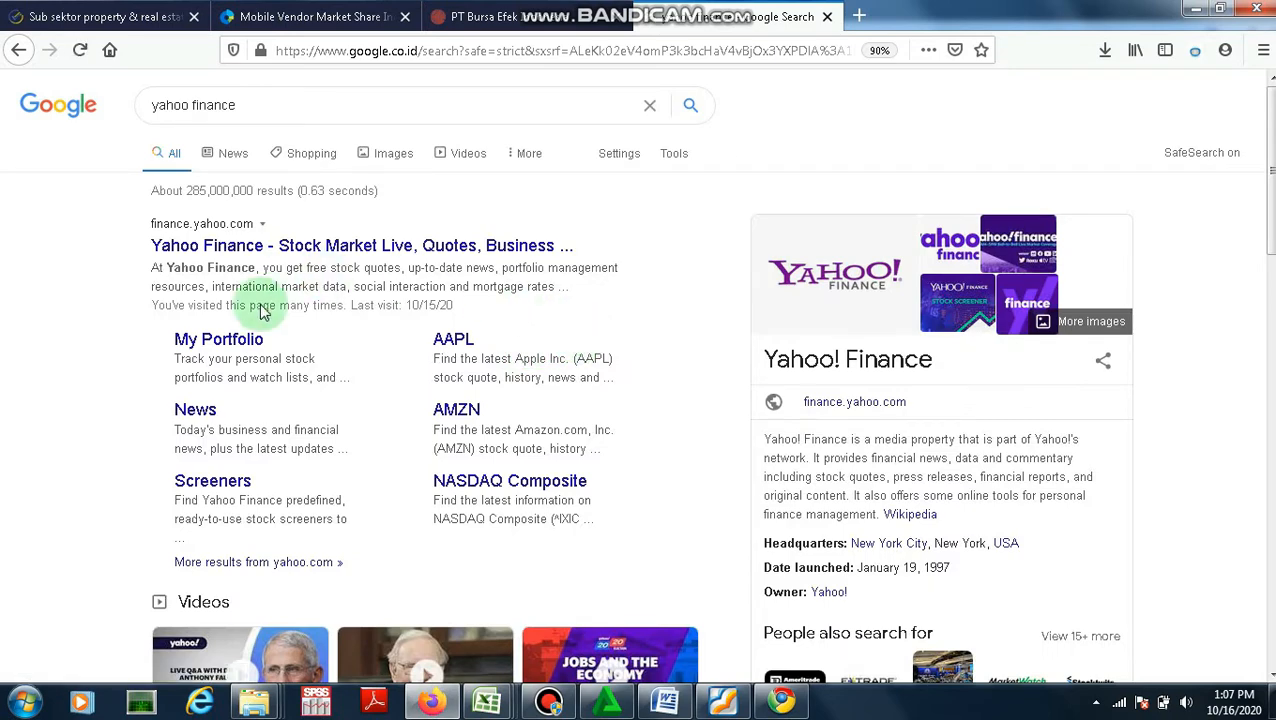
left_click(357, 244)
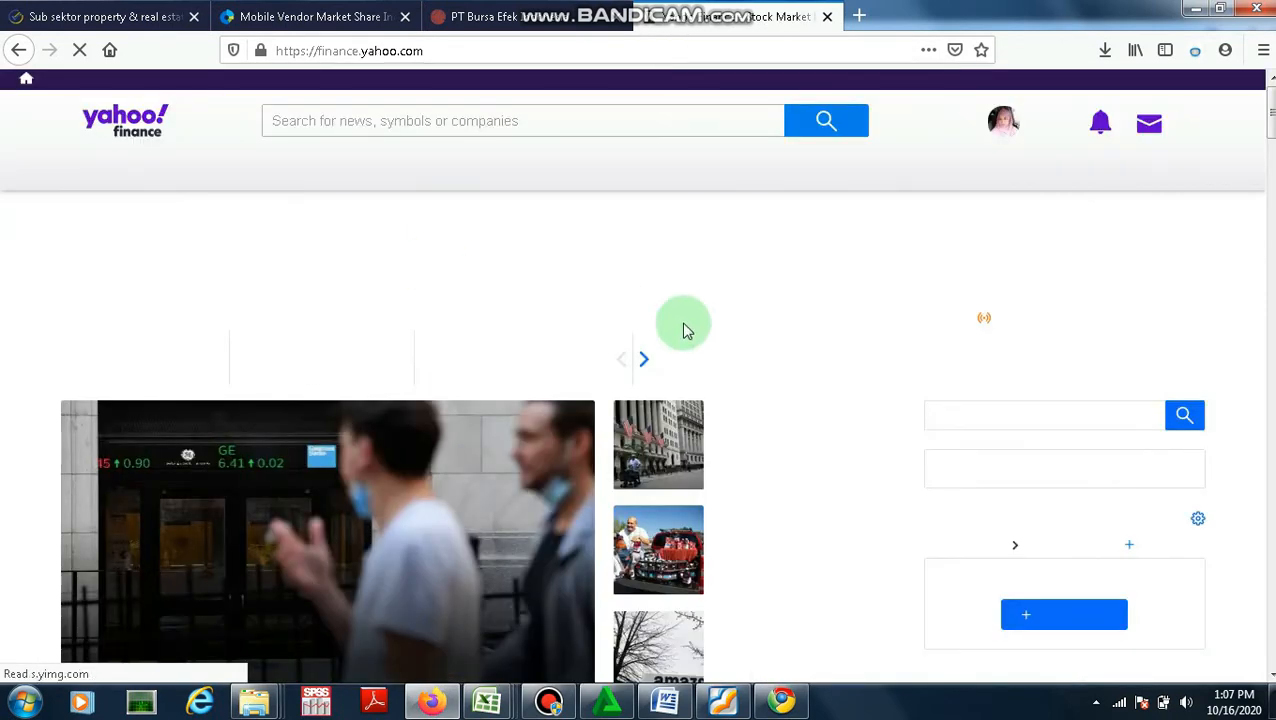
Look up the quote APLN.JK and open PT Agung Podomoro Land's historical price data
left_click(963, 418)
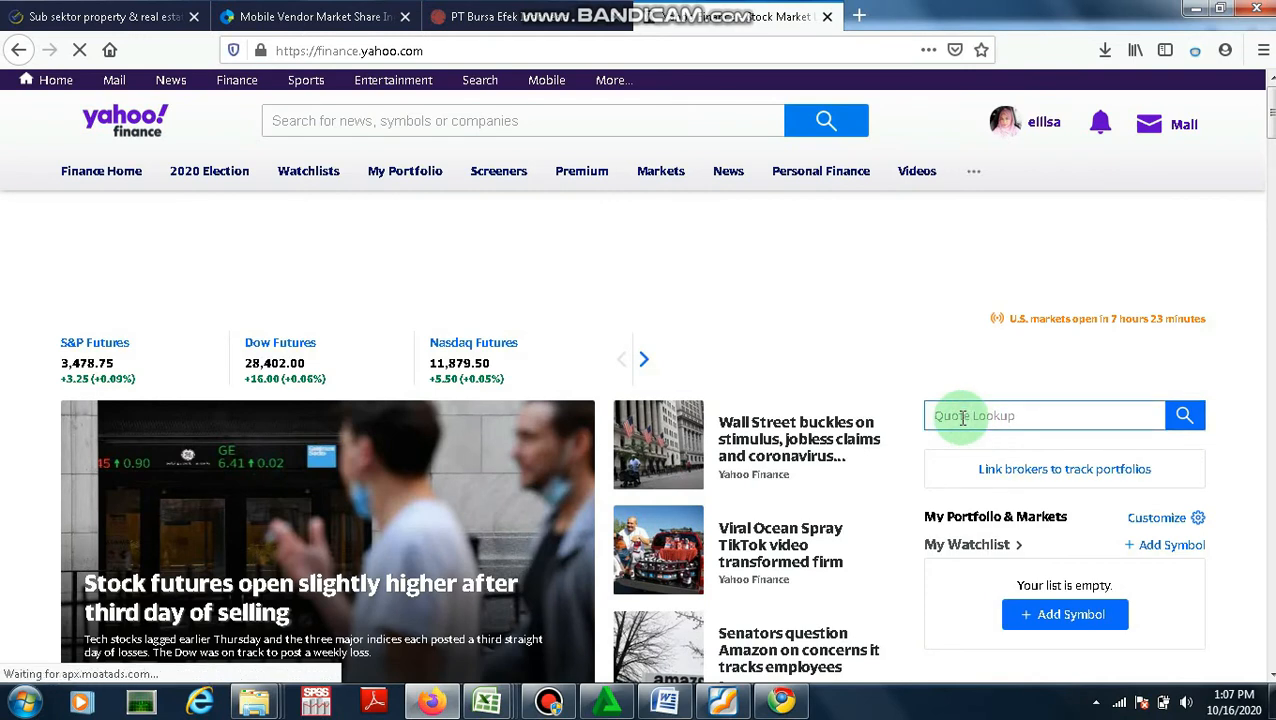
type("apln.jk")
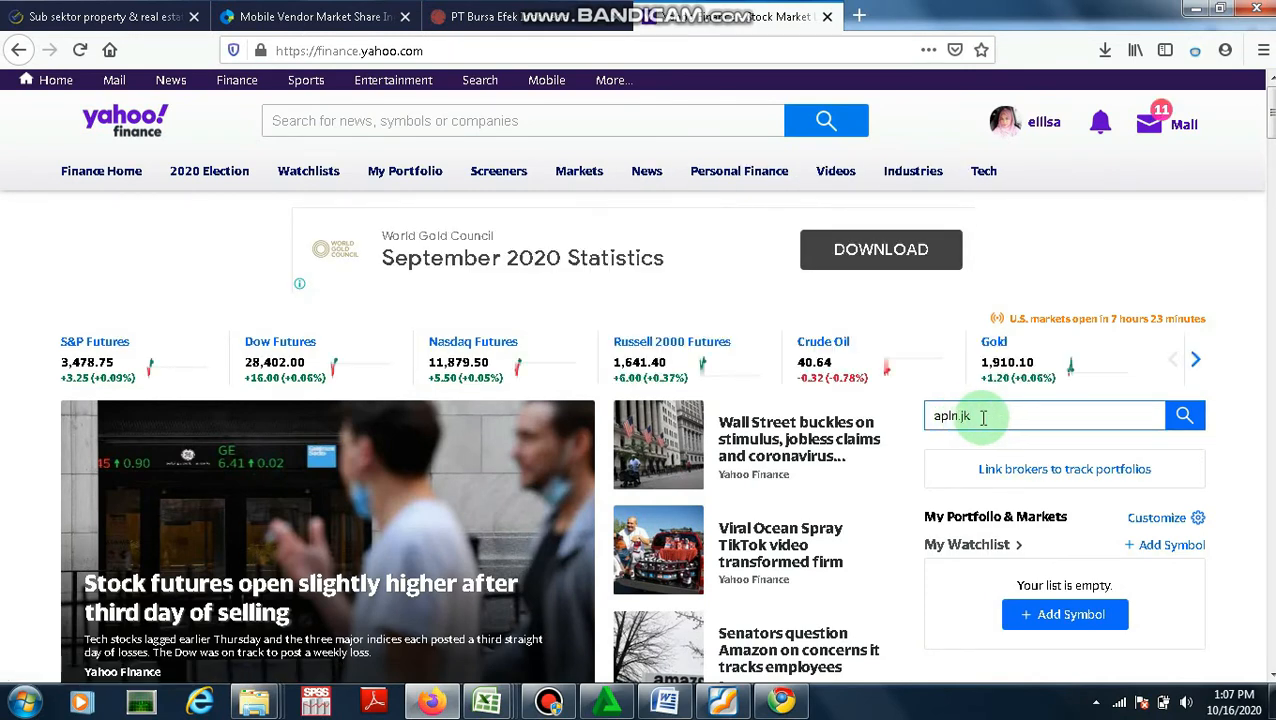
left_click(1185, 416)
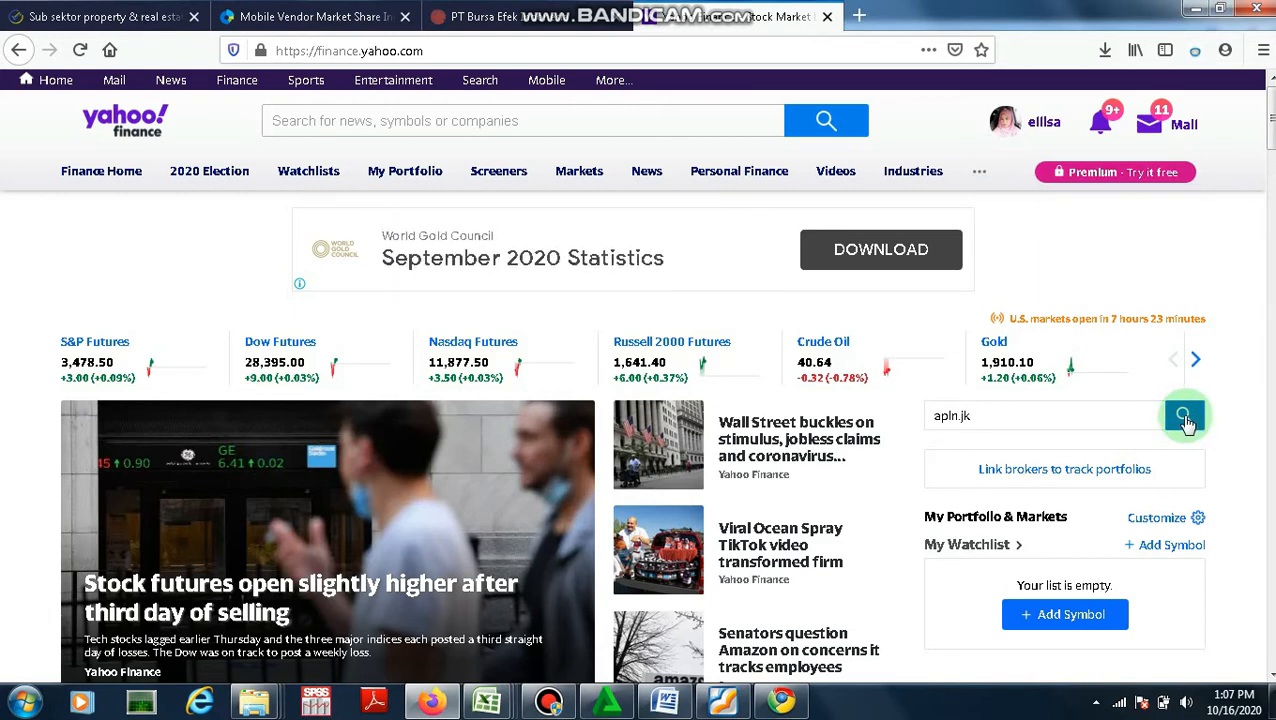
left_click(1184, 418)
scroll(740, 361, "down", 3)
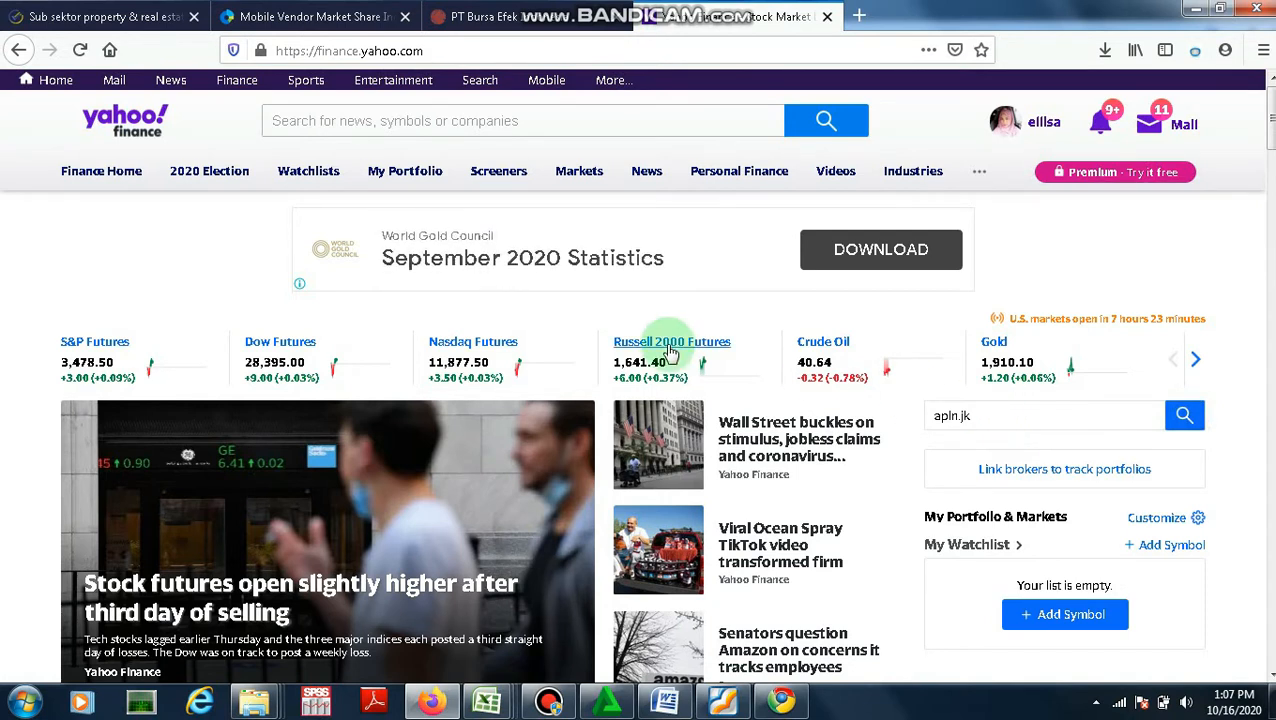
left_click(987, 414)
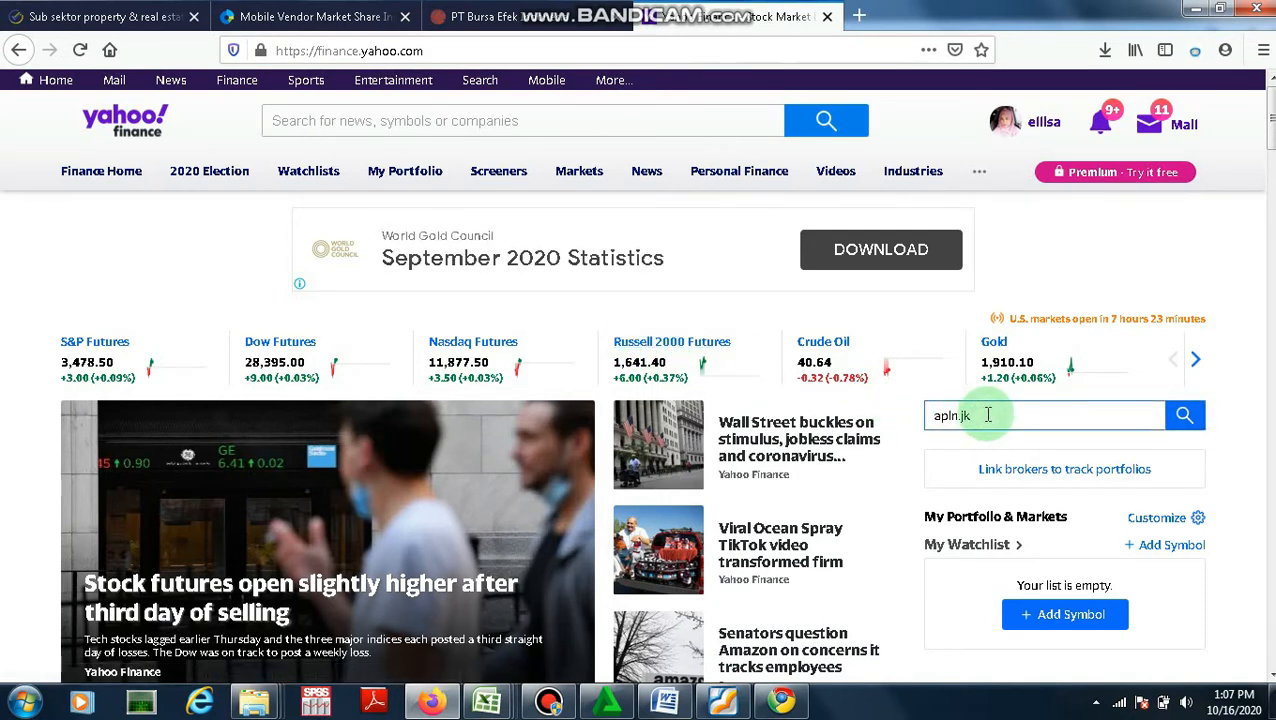
key("BackSpace")
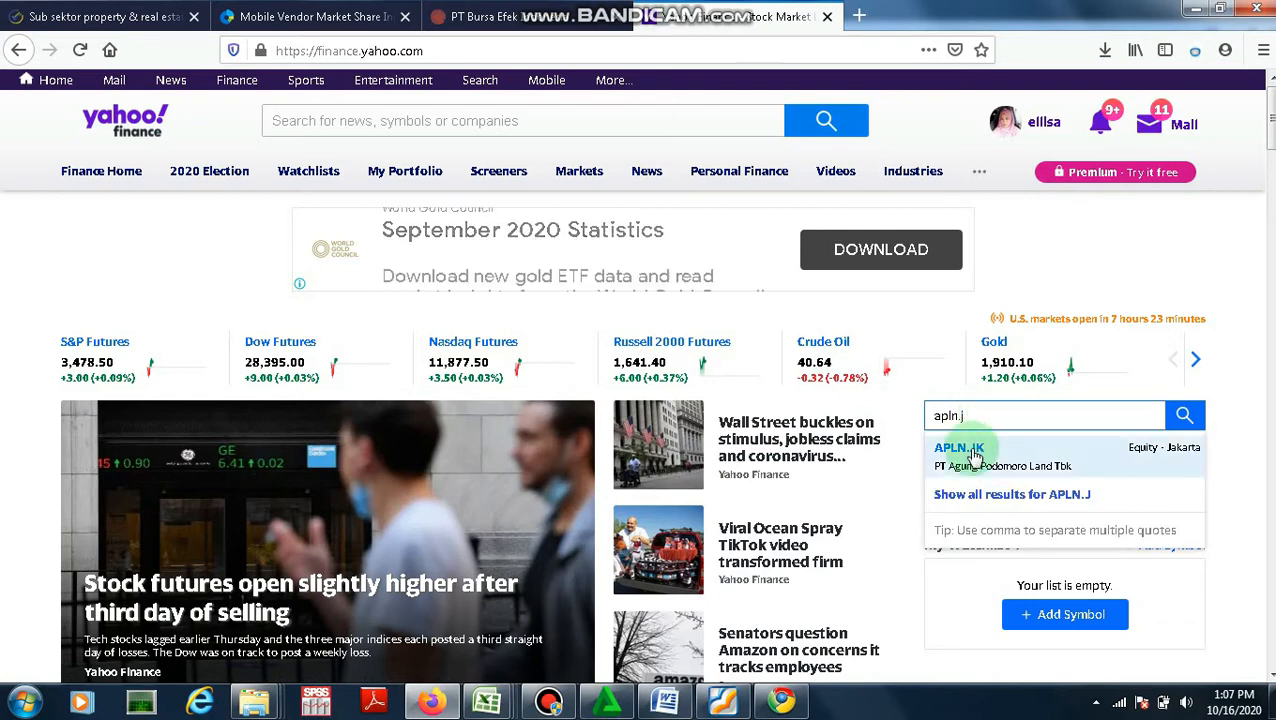
left_click(966, 452)
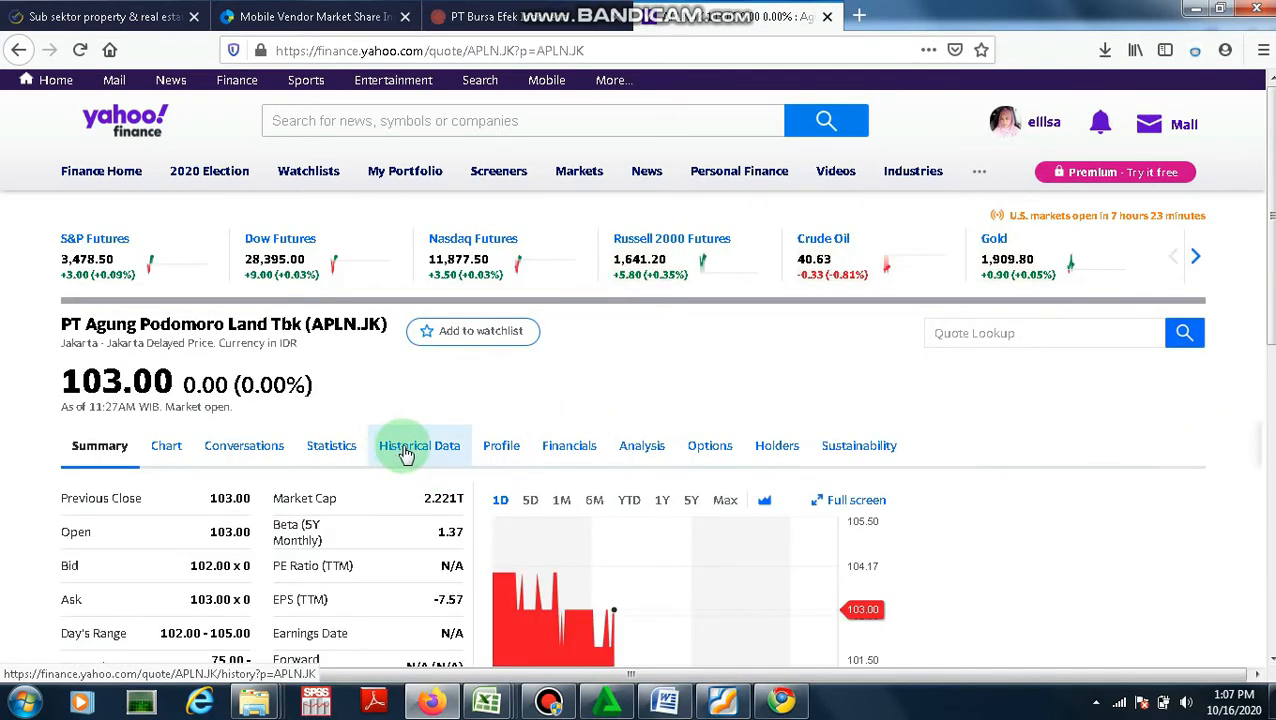
scroll(420, 455, "down", 2)
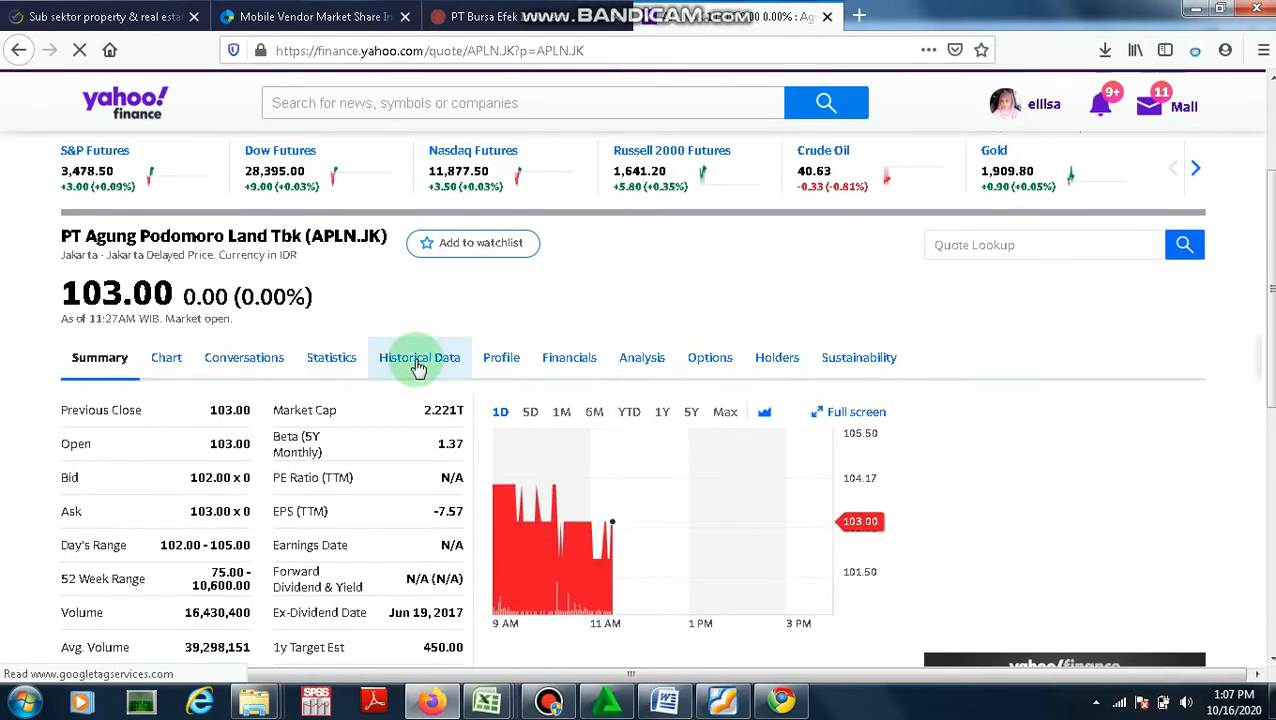
left_click(415, 366)
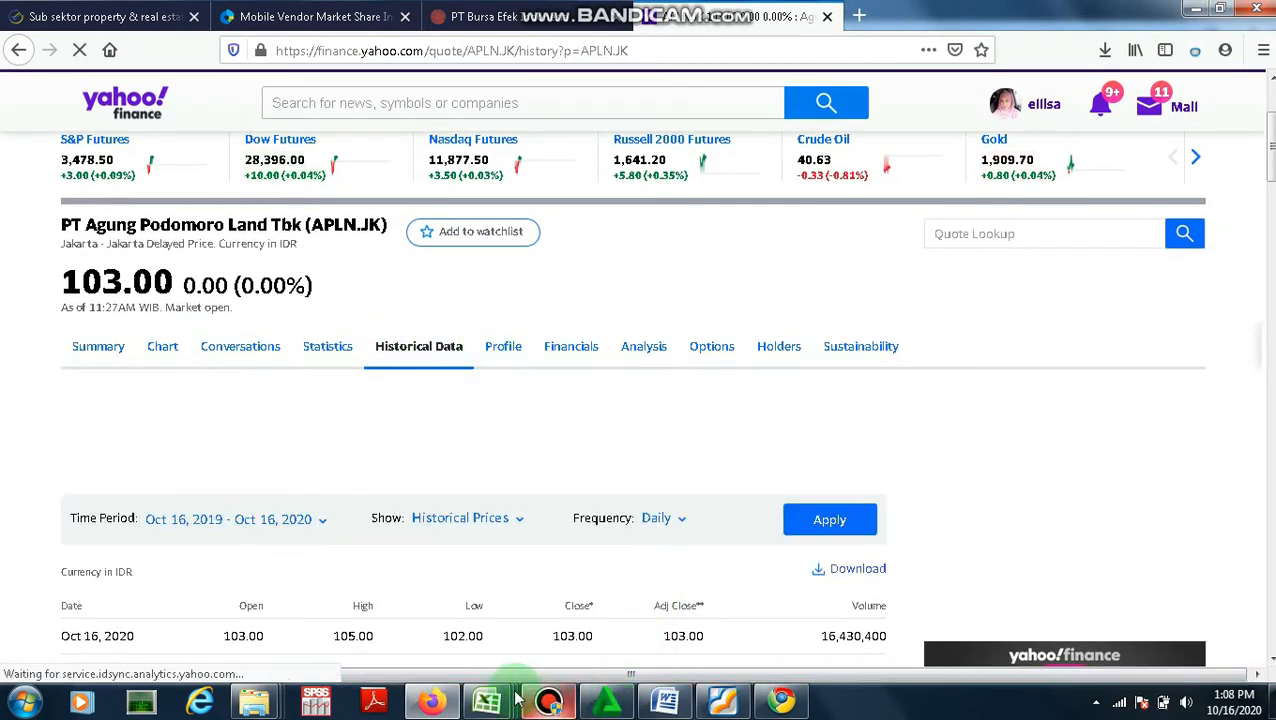
Check APLN's Tanggal Pengumuman dates in the Excel workbook and return to the historical prices in Firefox
mouse_move(487, 700)
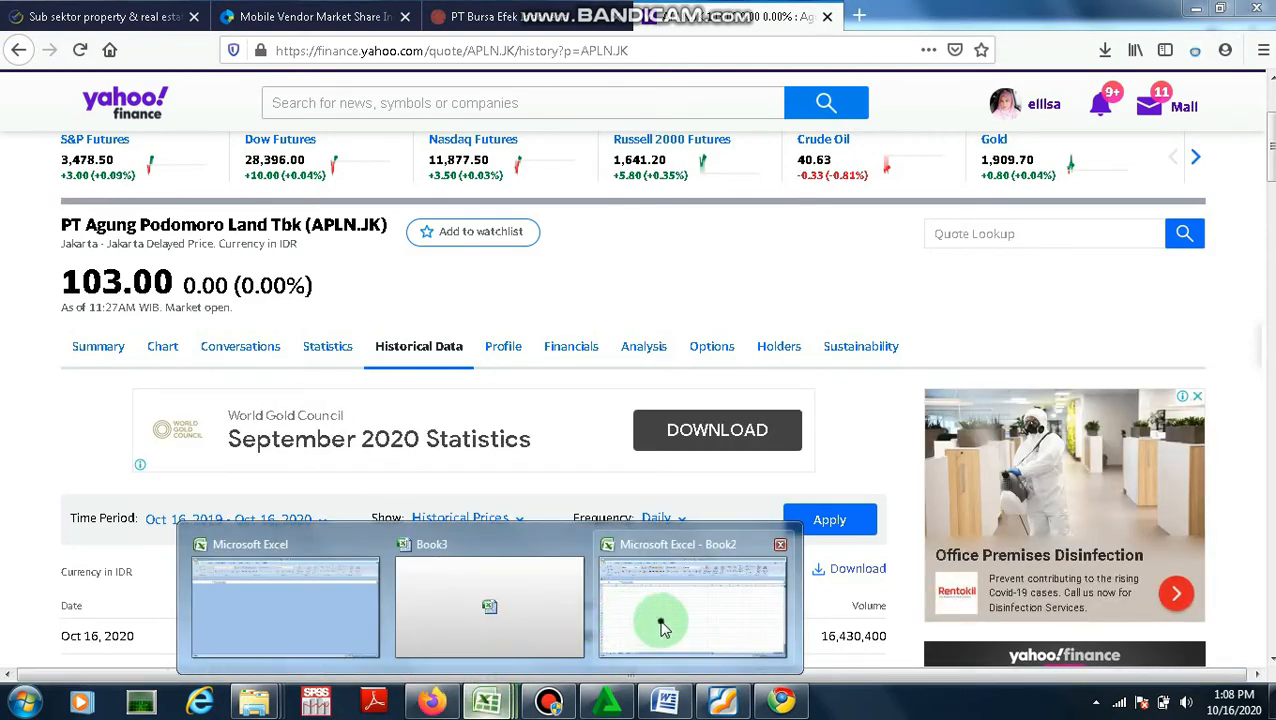
left_click(558, 620)
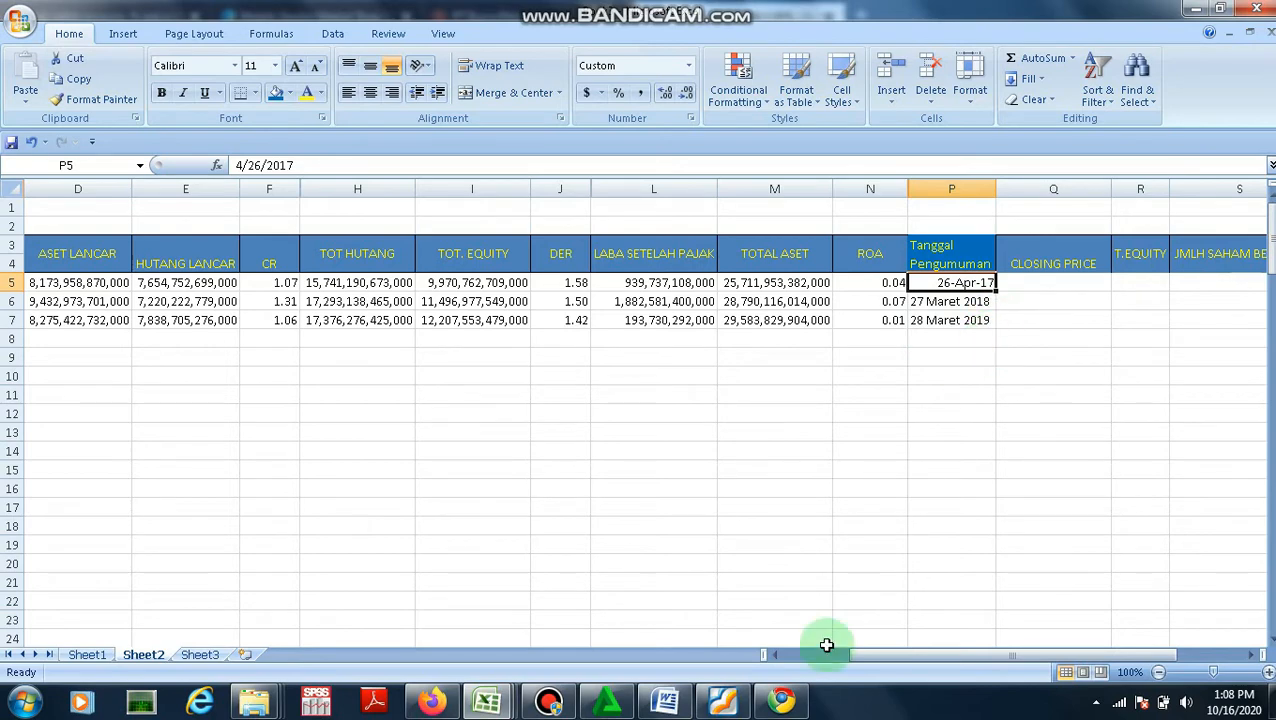
left_click(430, 705)
left_click(432, 705)
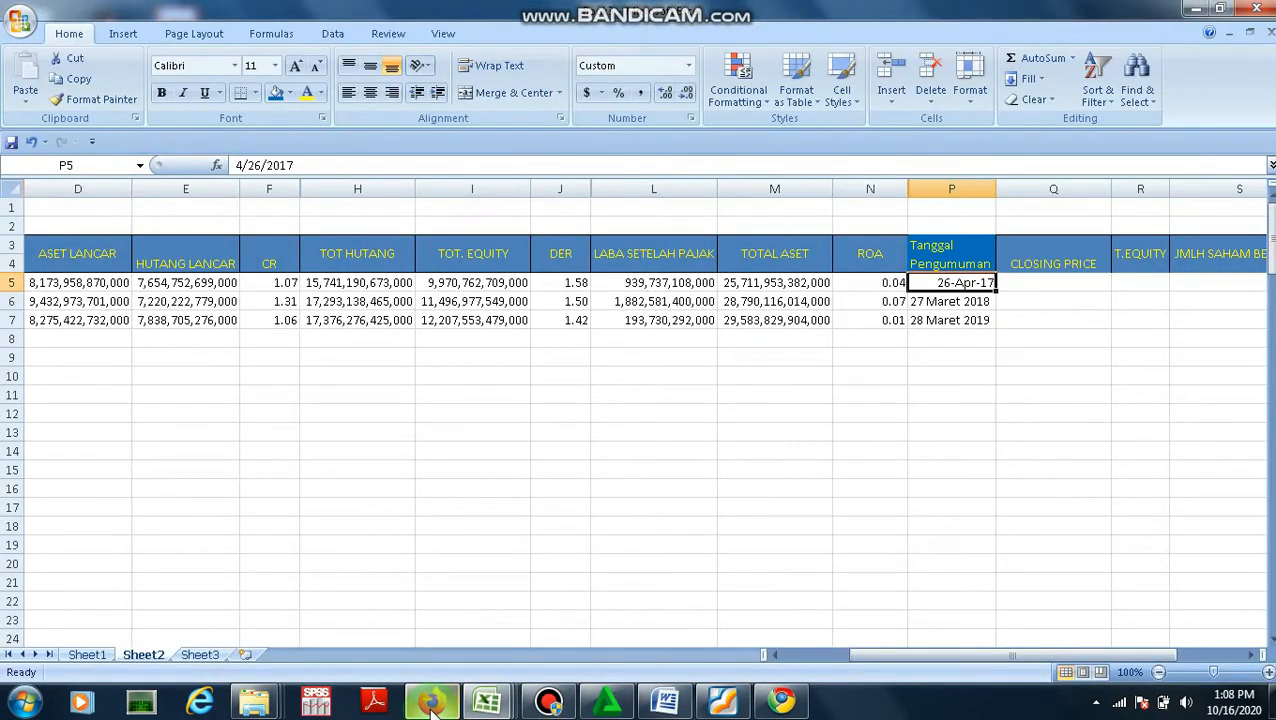
left_click(430, 705)
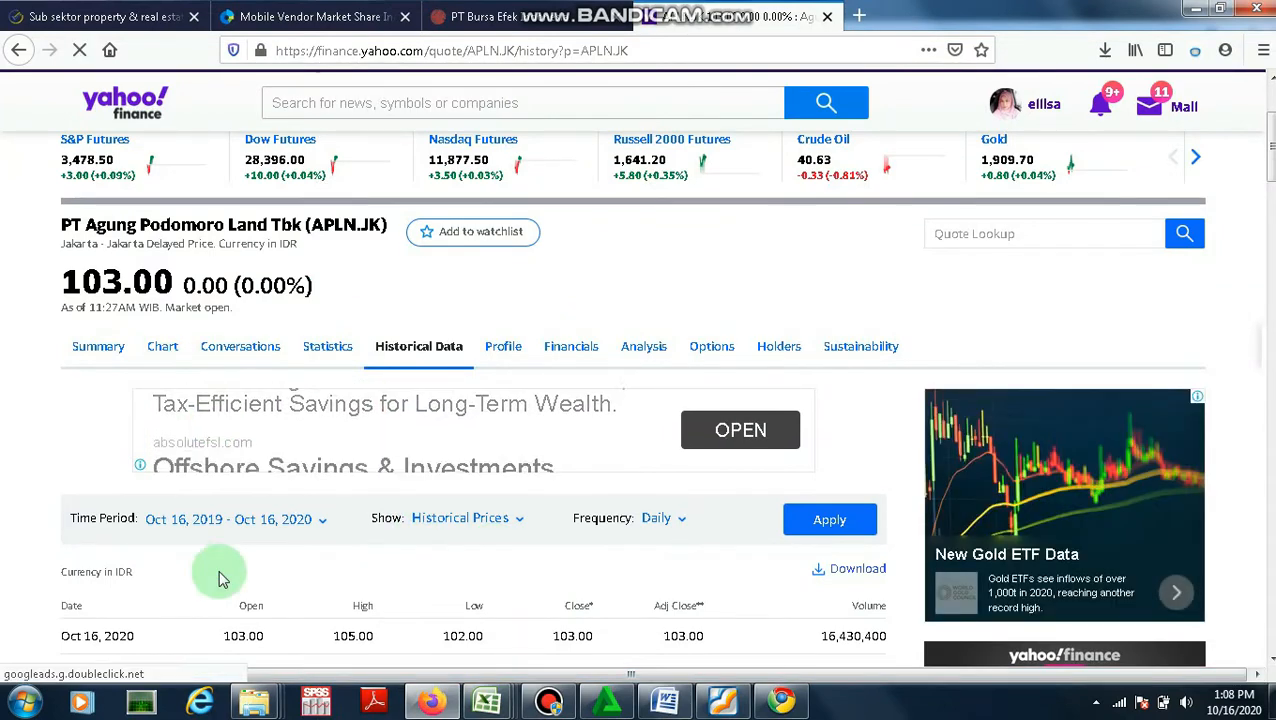
Set the start date of the historical price period to 04/24/2017
left_click(240, 519)
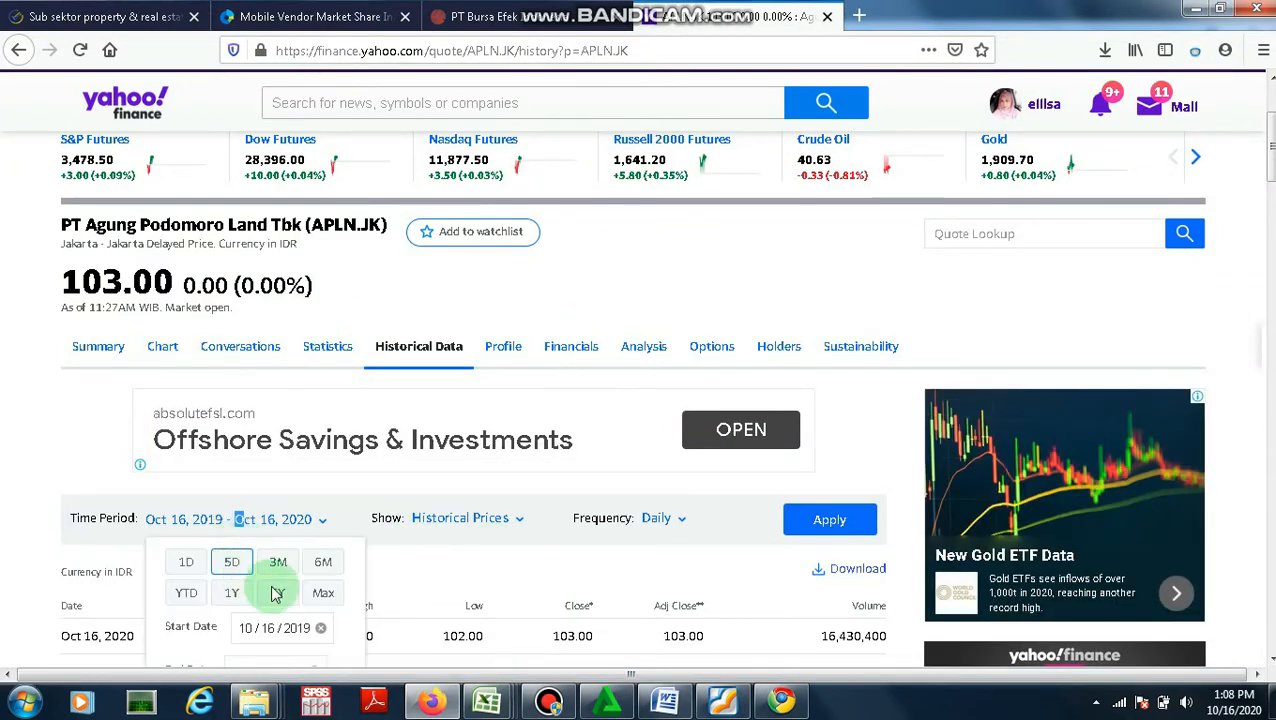
left_click(140, 519)
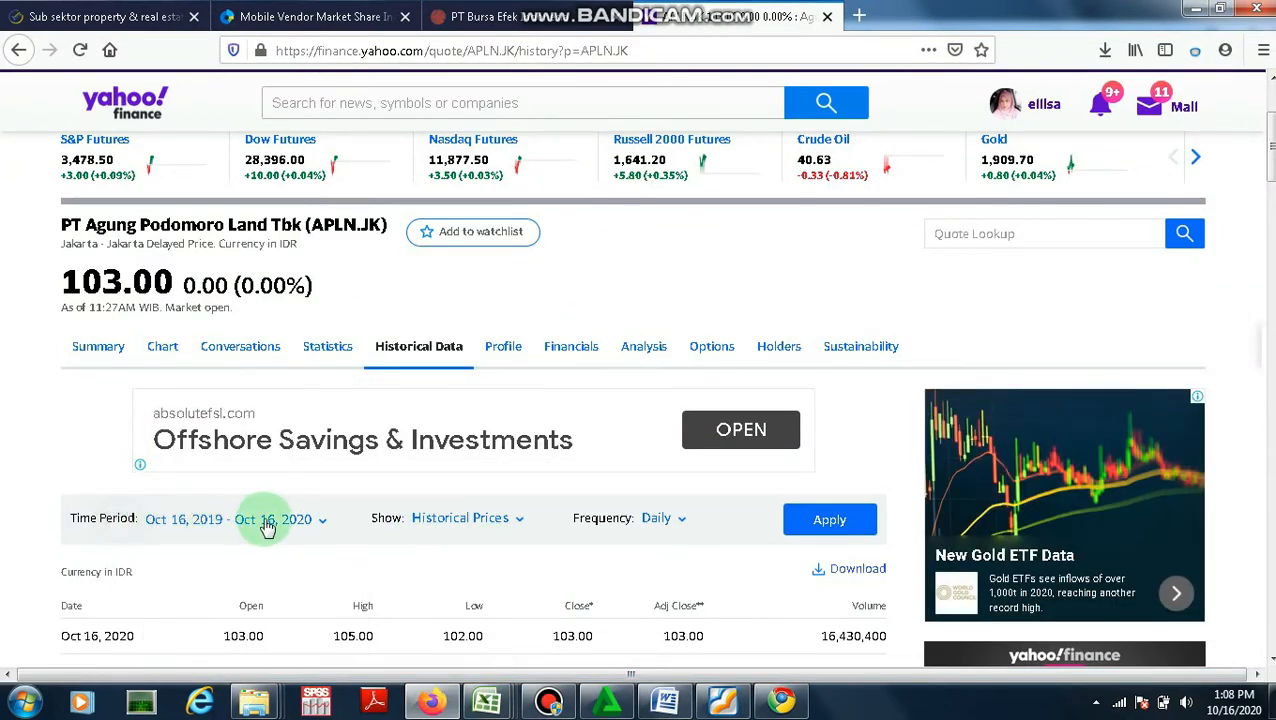
scroll(279, 508, "down", 2)
left_click(320, 340)
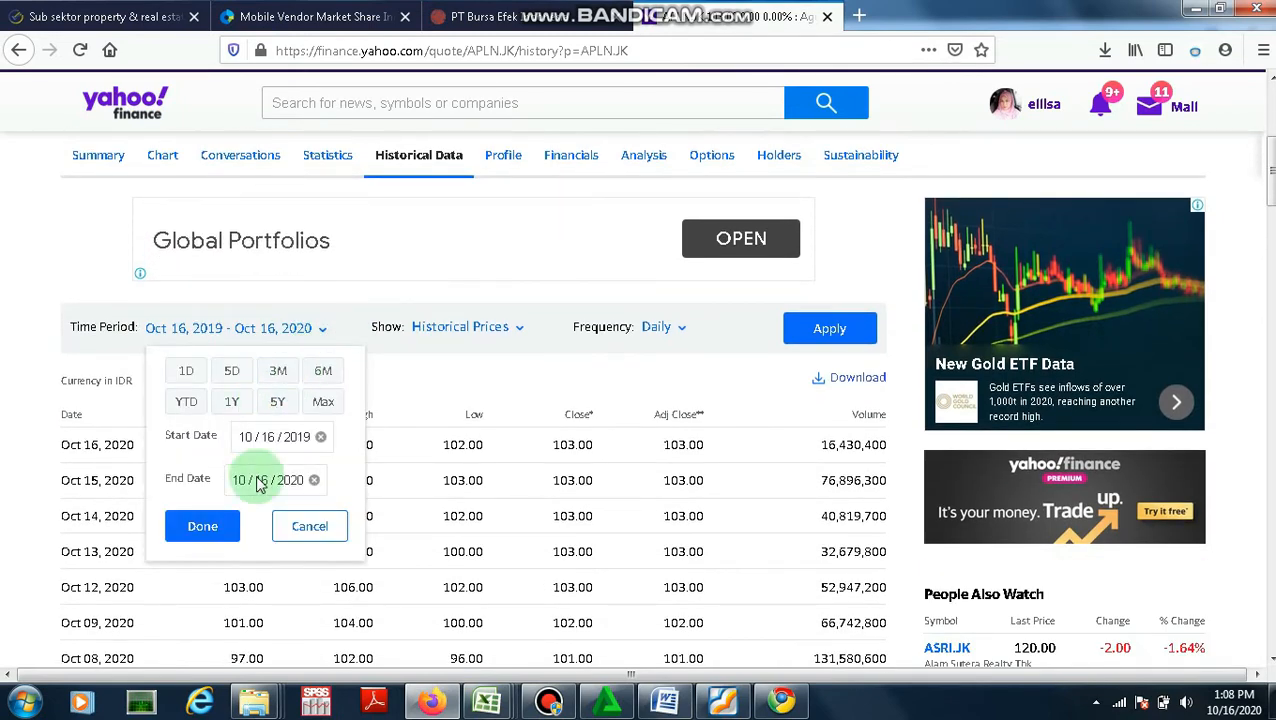
left_click(270, 443)
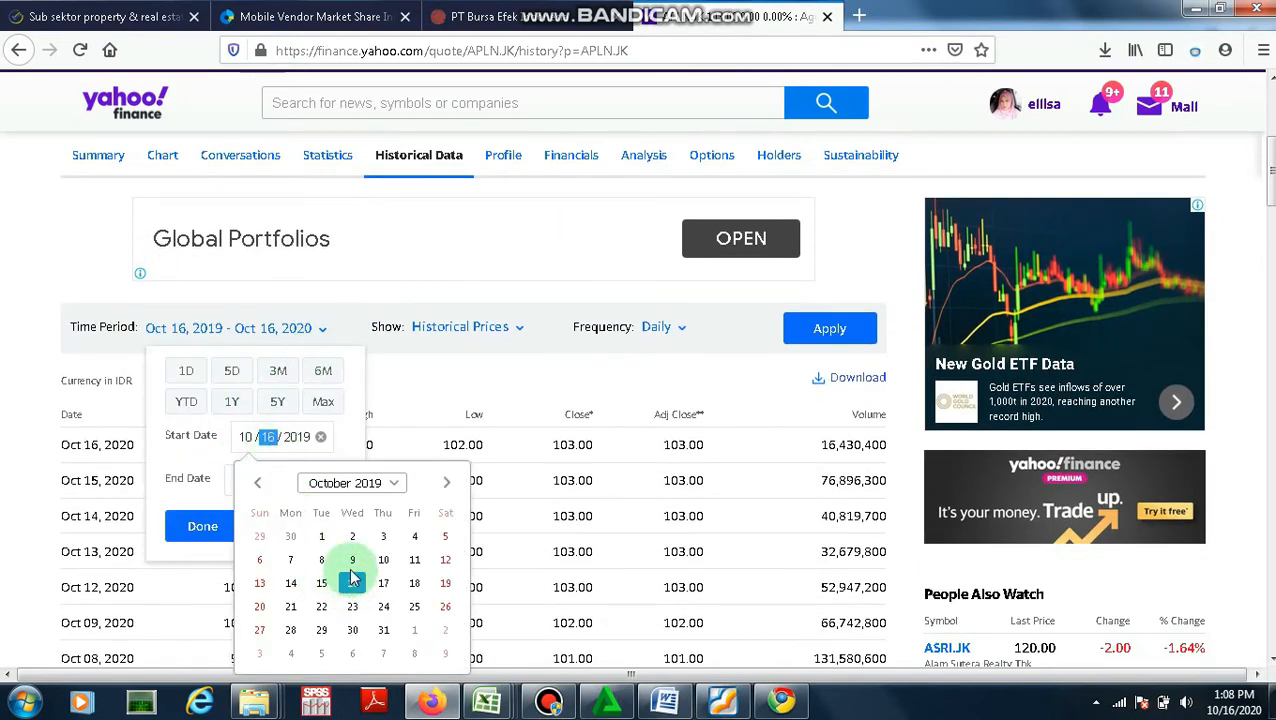
left_click(393, 484)
left_click(322, 510)
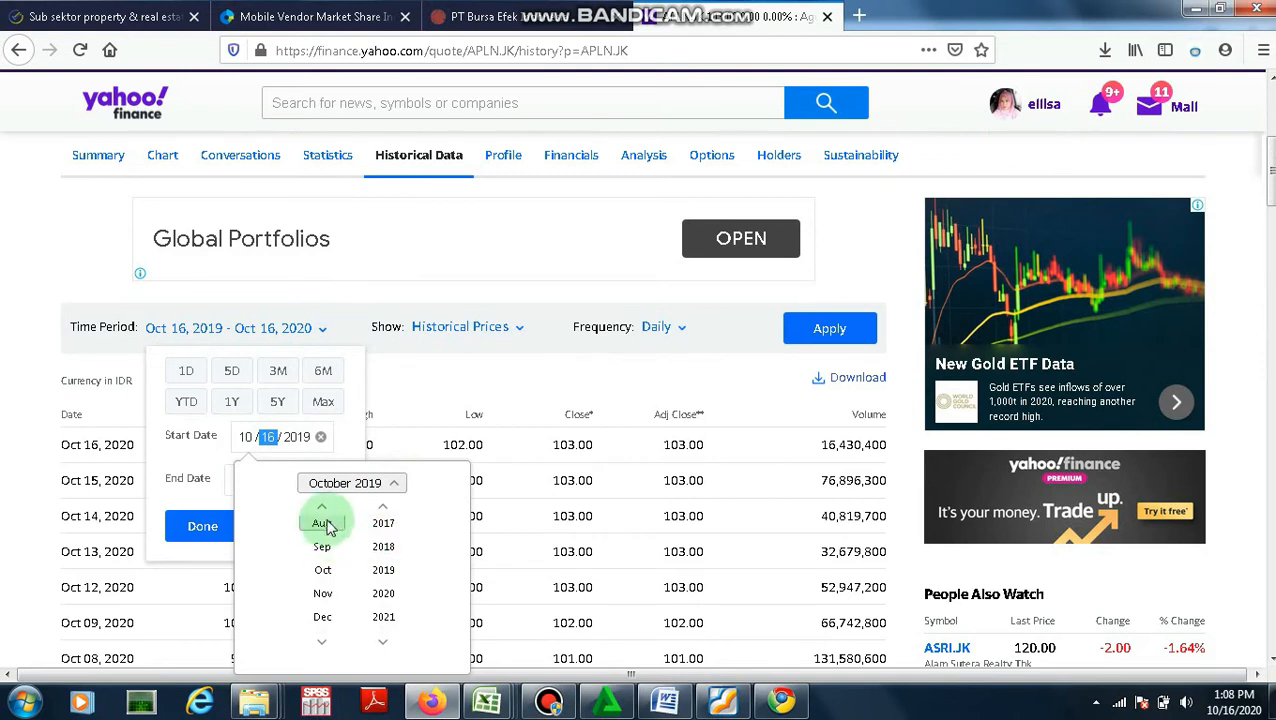
left_click(322, 510)
left_click(322, 508)
left_click(322, 508)
left_click(322, 508)
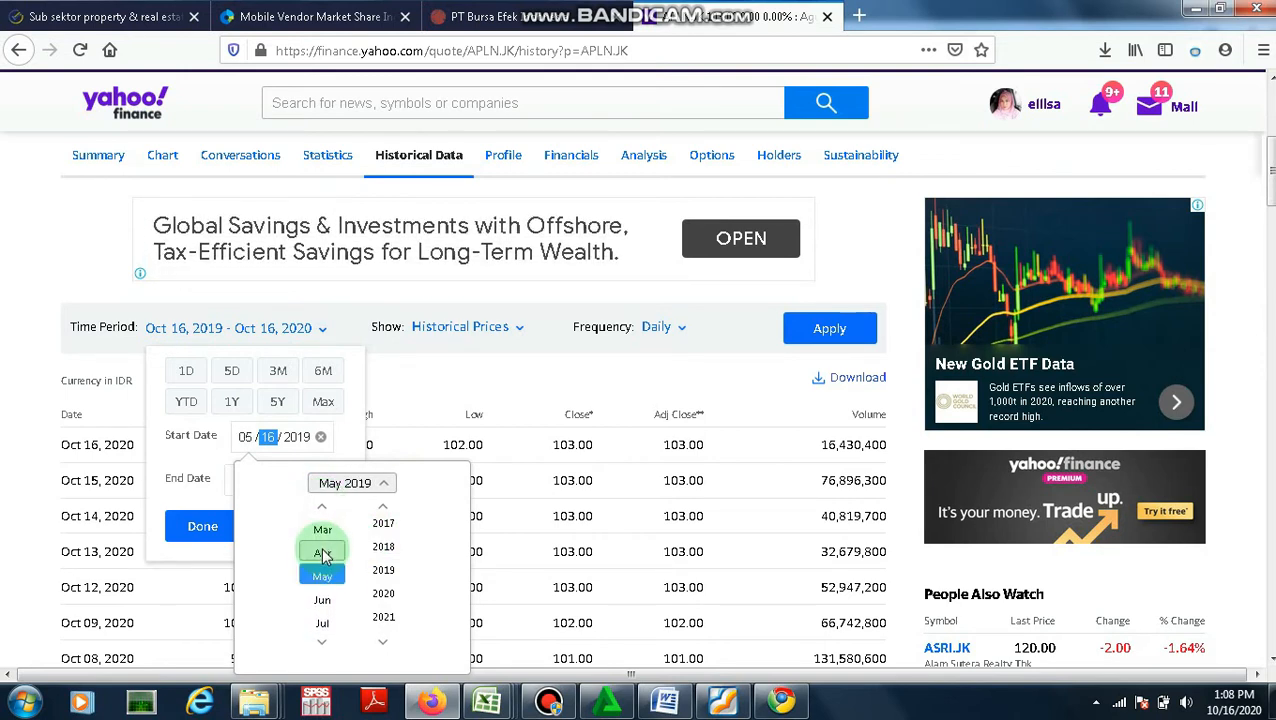
left_click(322, 508)
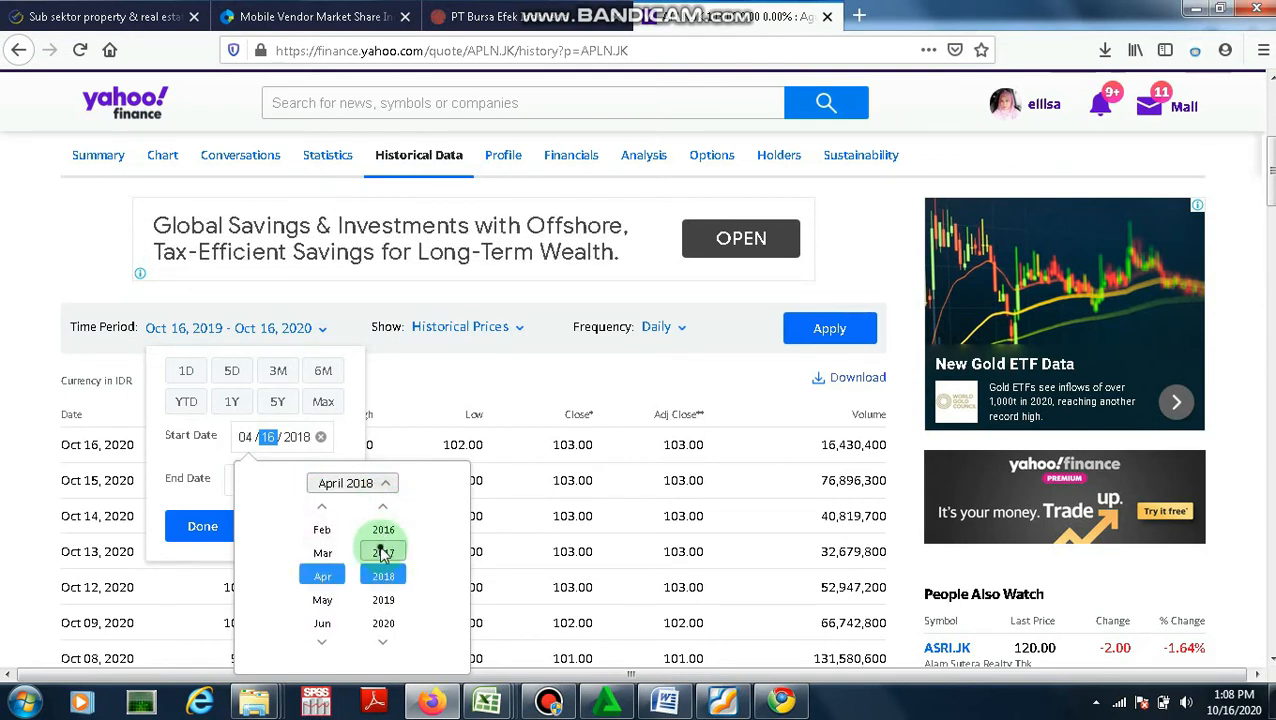
left_click(383, 546)
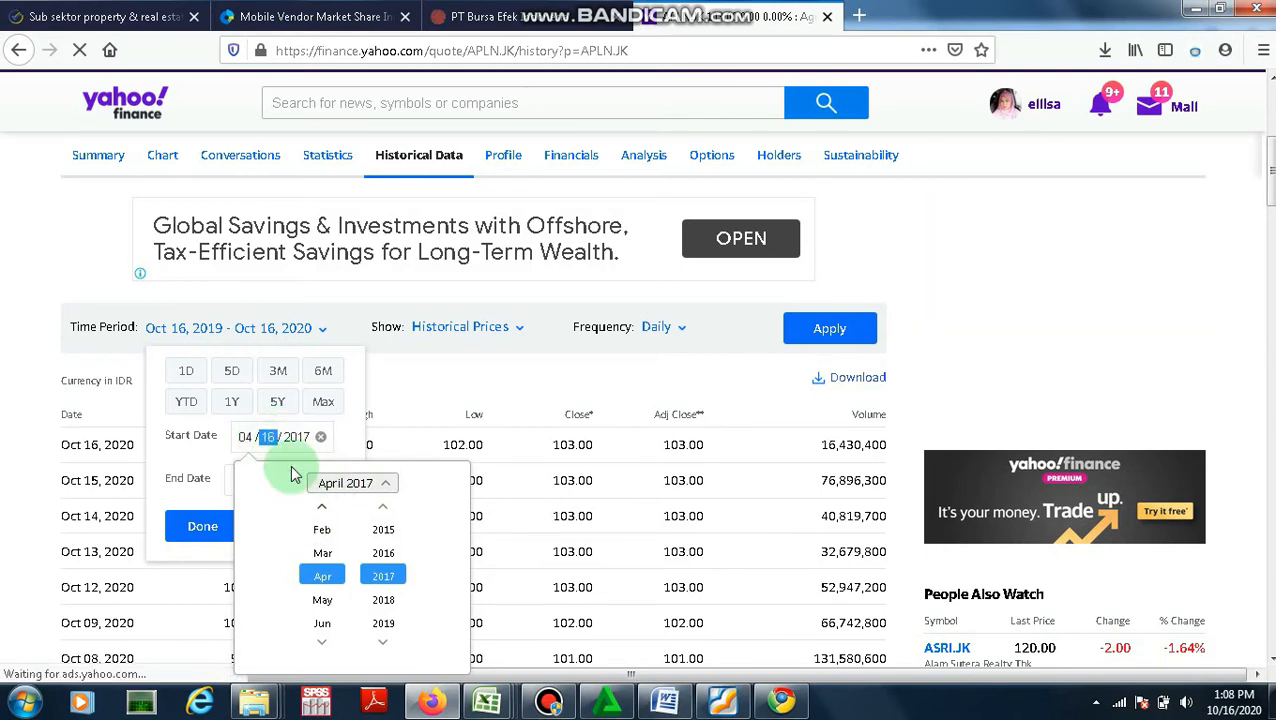
left_click(384, 482)
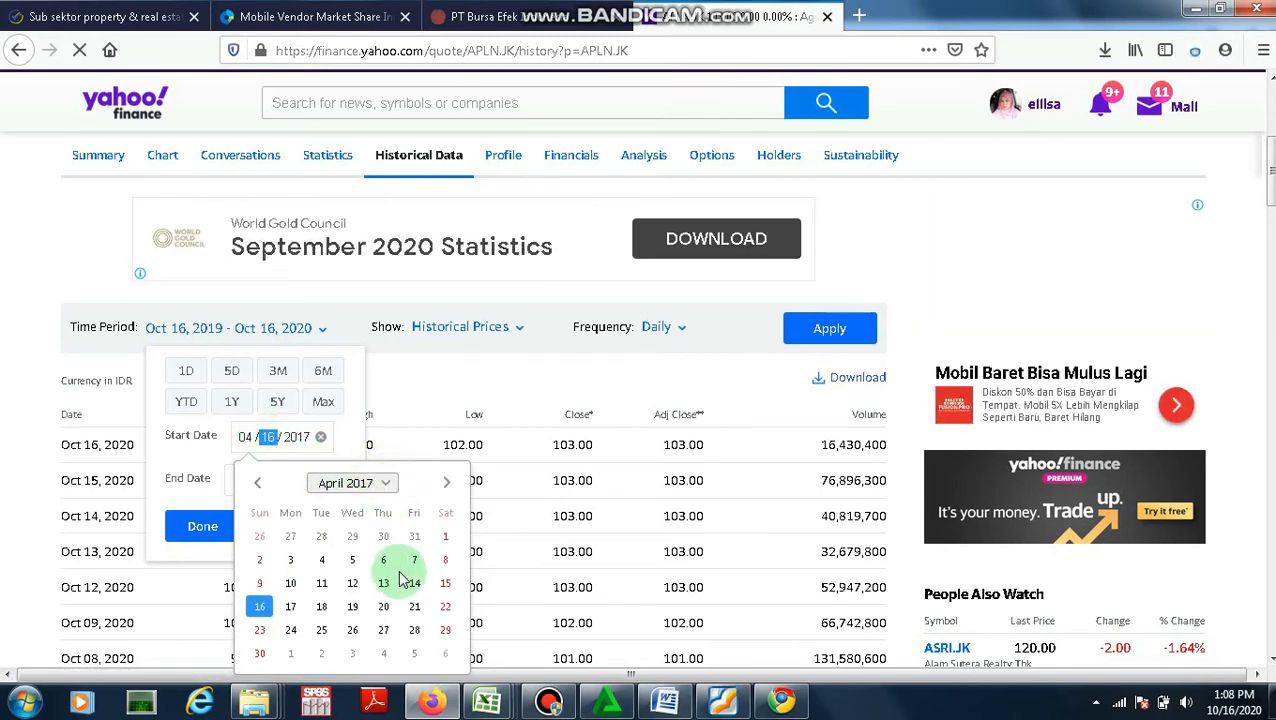
left_click(293, 630)
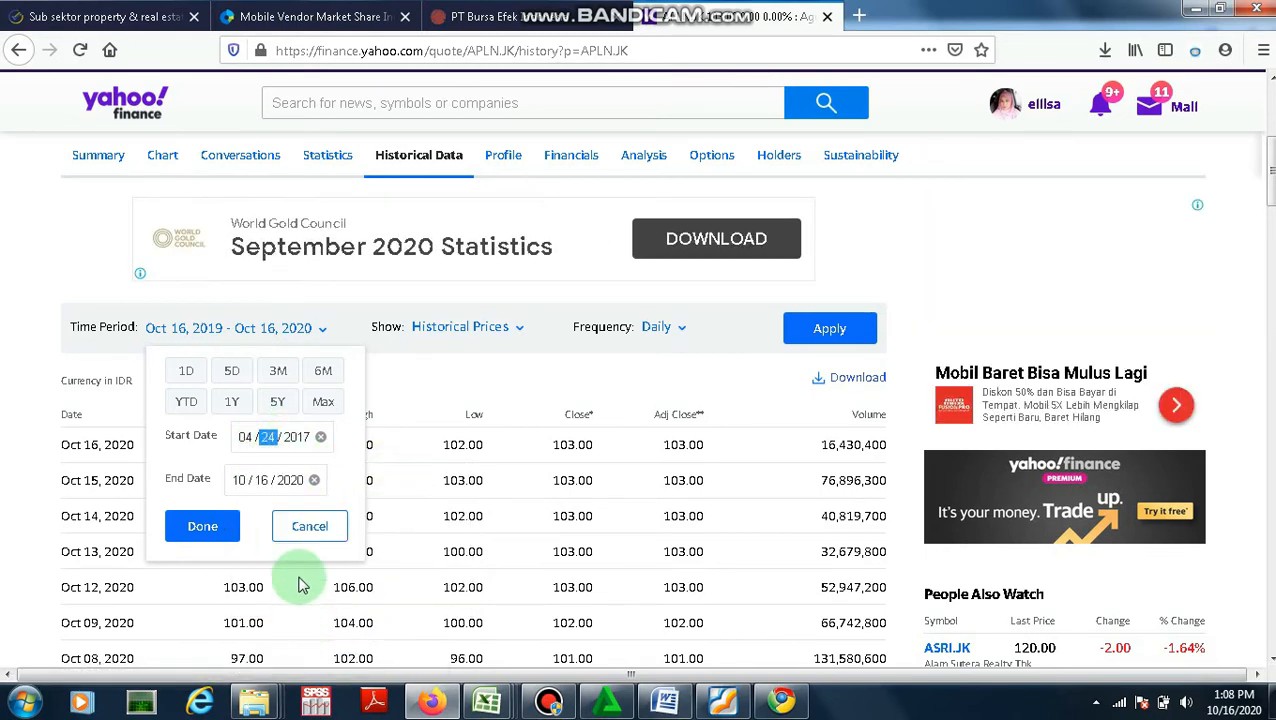
Set the period's end date to 04/30/2019 and apply the date range to the historical prices
left_click(282, 482)
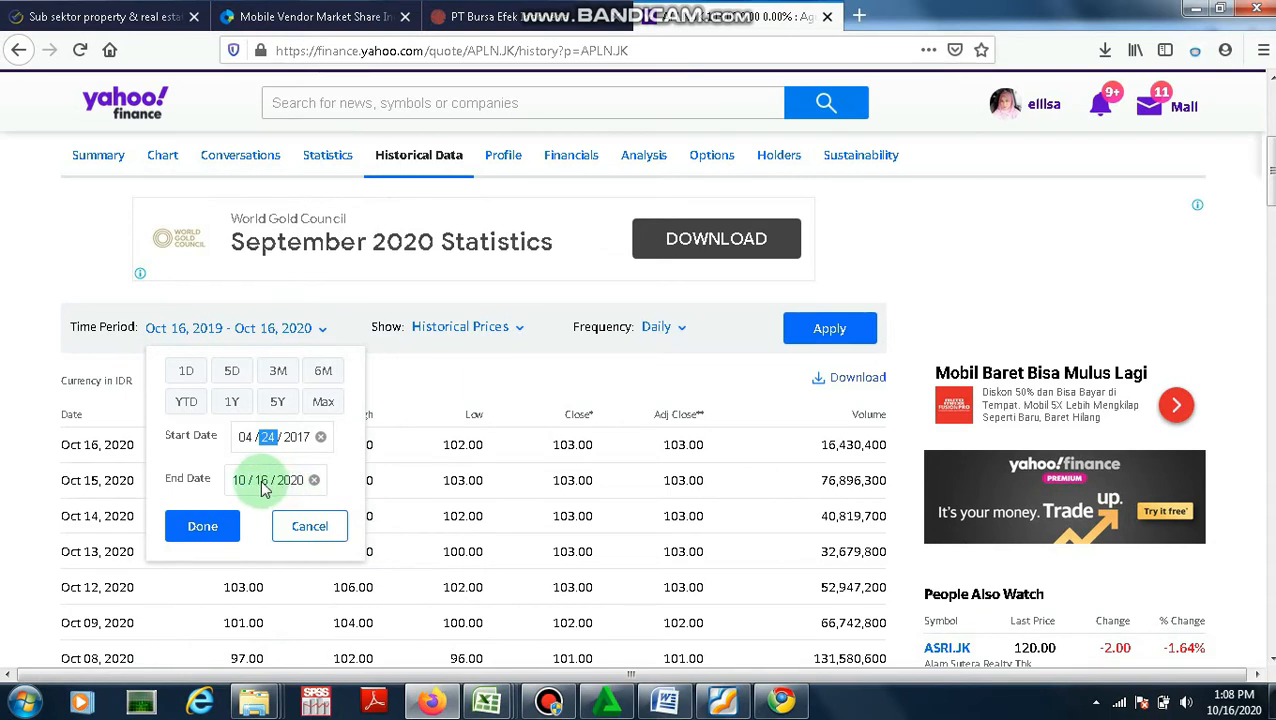
left_click(264, 481)
left_click(366, 264)
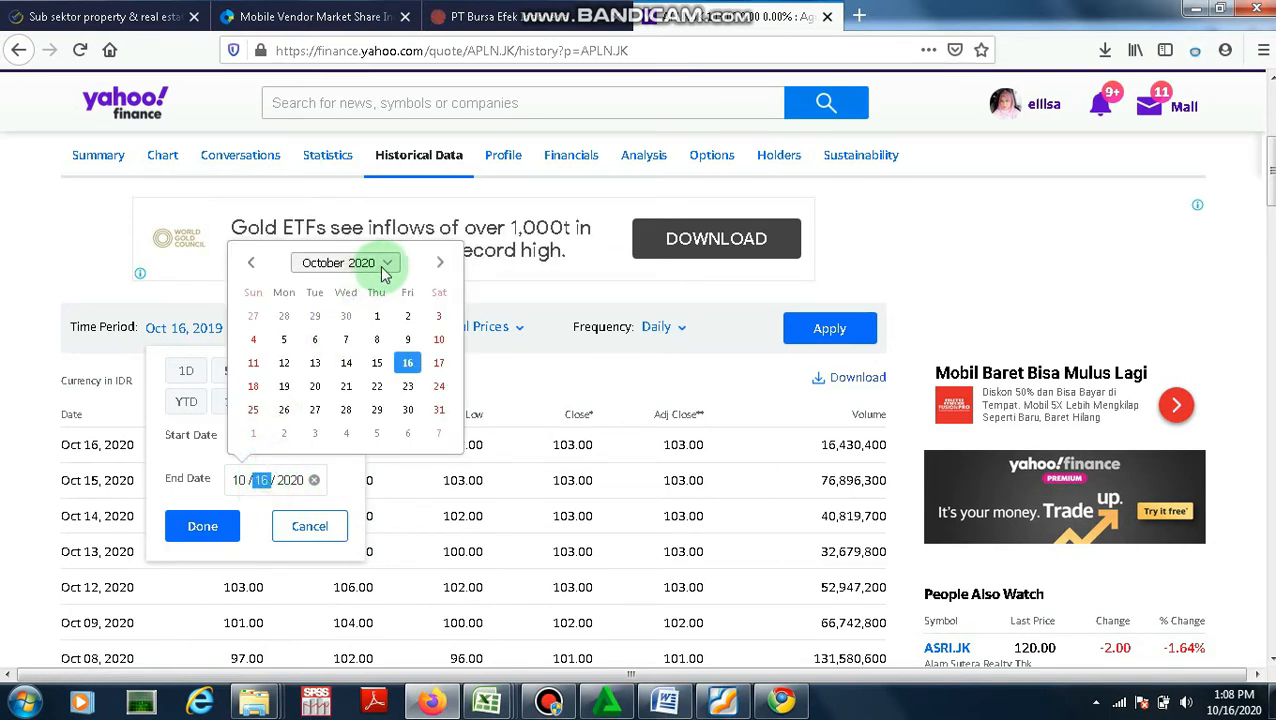
left_click(367, 266)
left_click(377, 327)
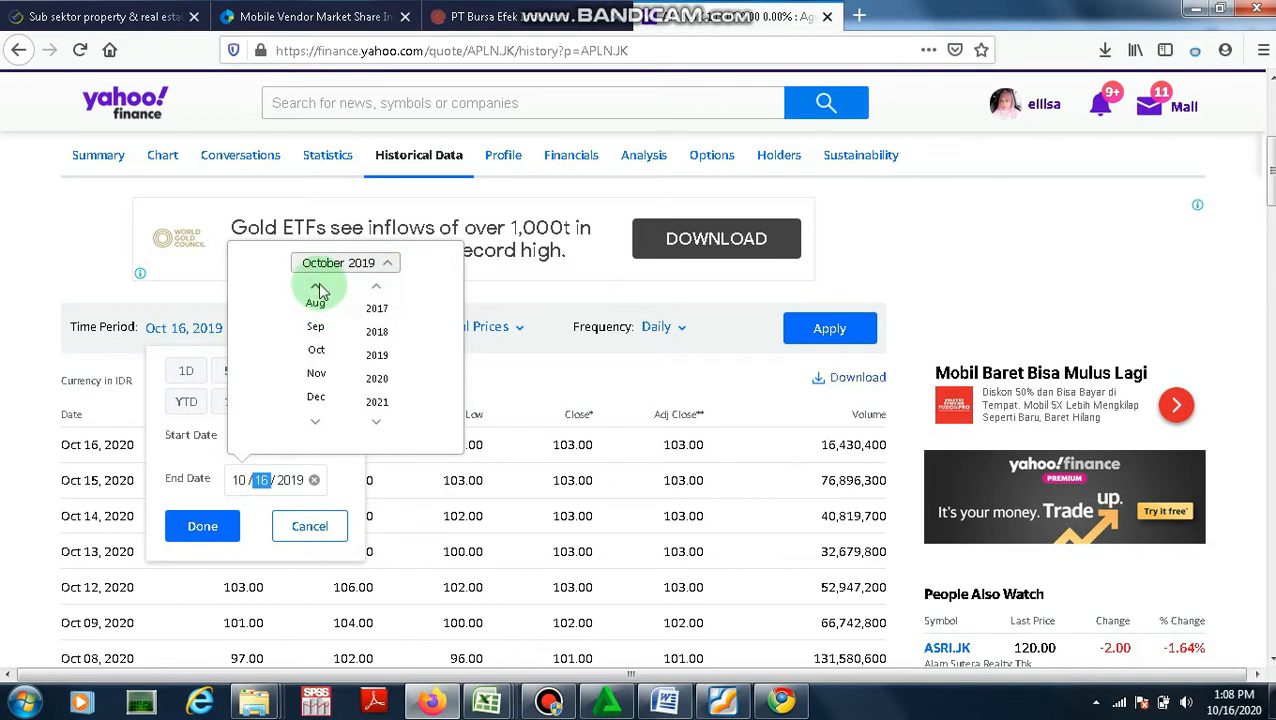
left_click(315, 287)
left_click(316, 332)
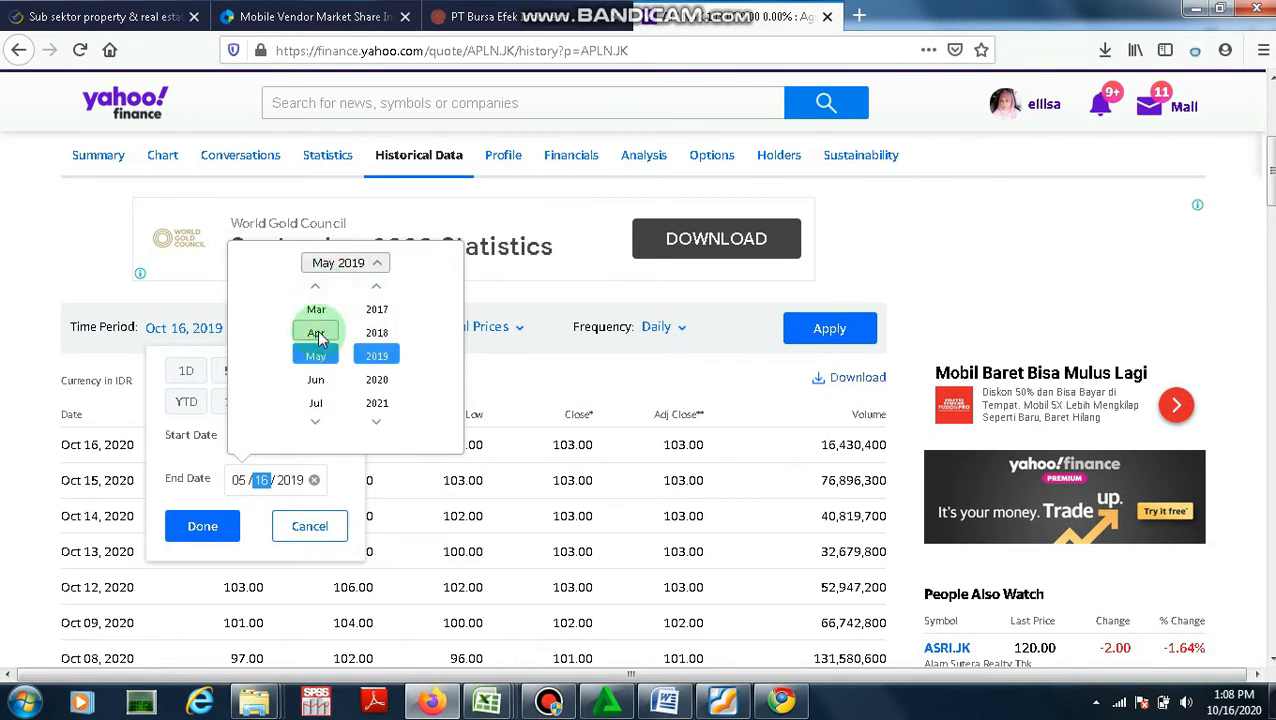
left_click(381, 270)
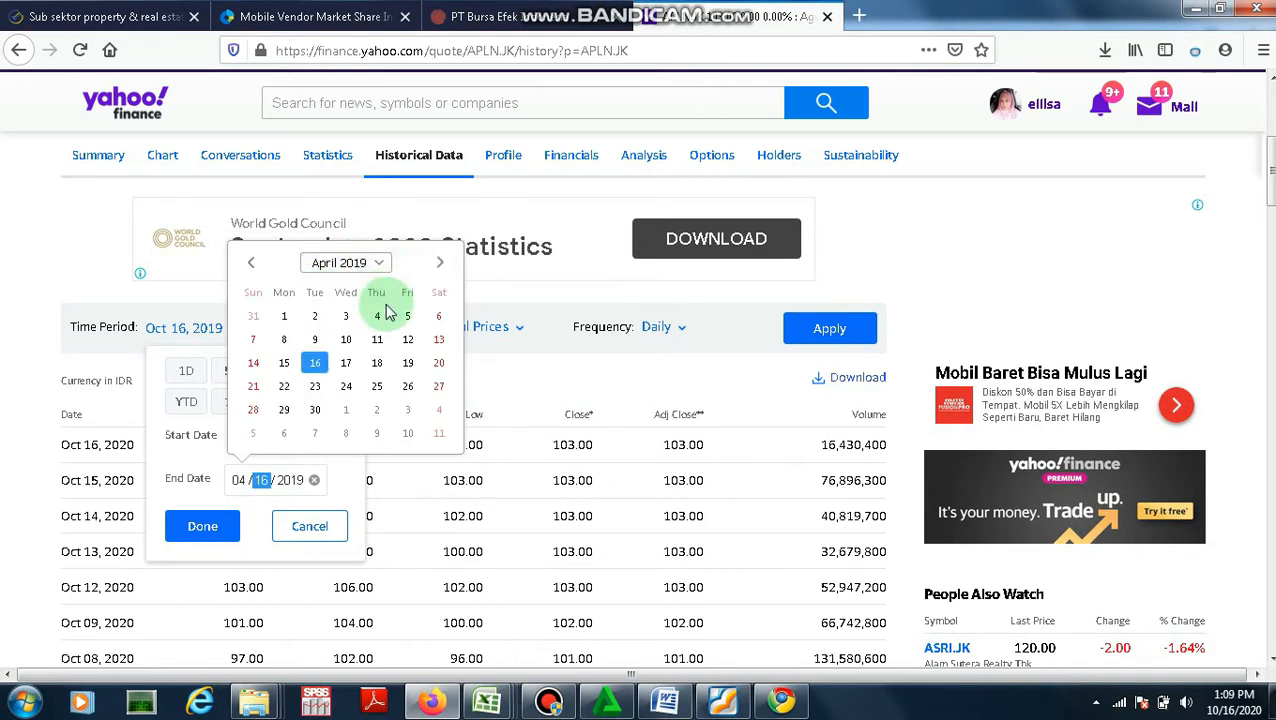
left_click(313, 413)
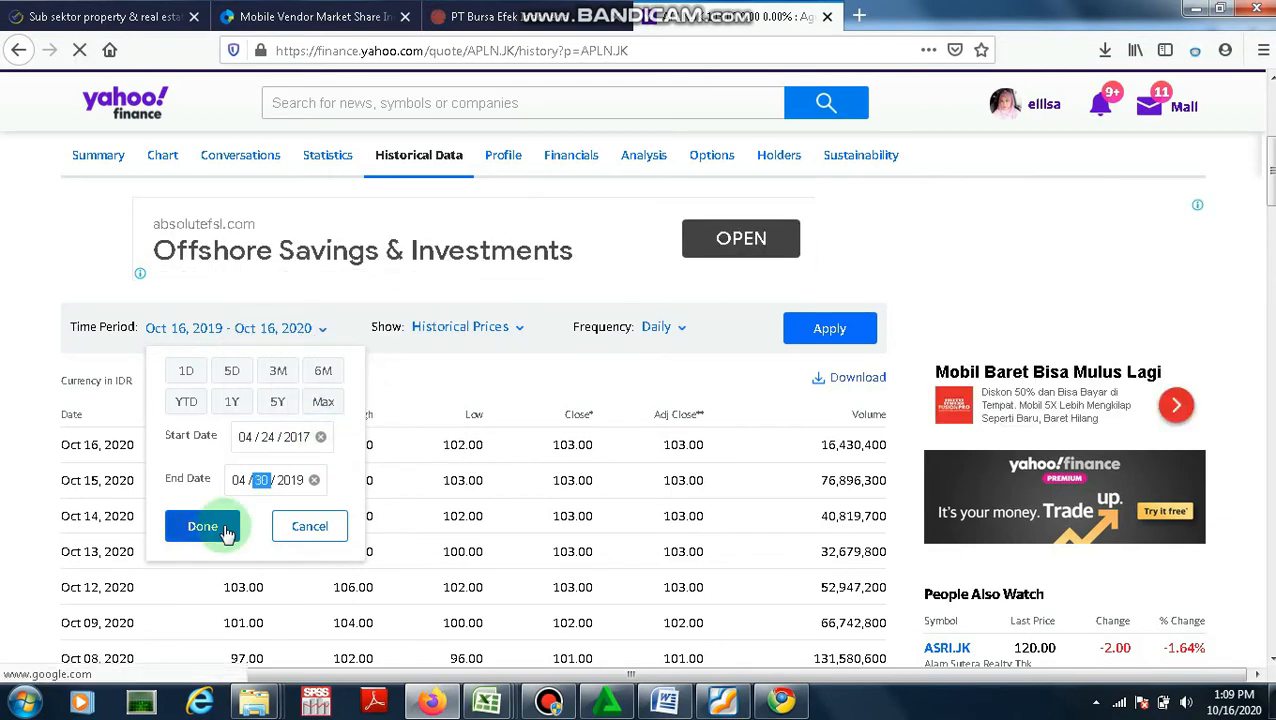
left_click(202, 526)
left_click(843, 340)
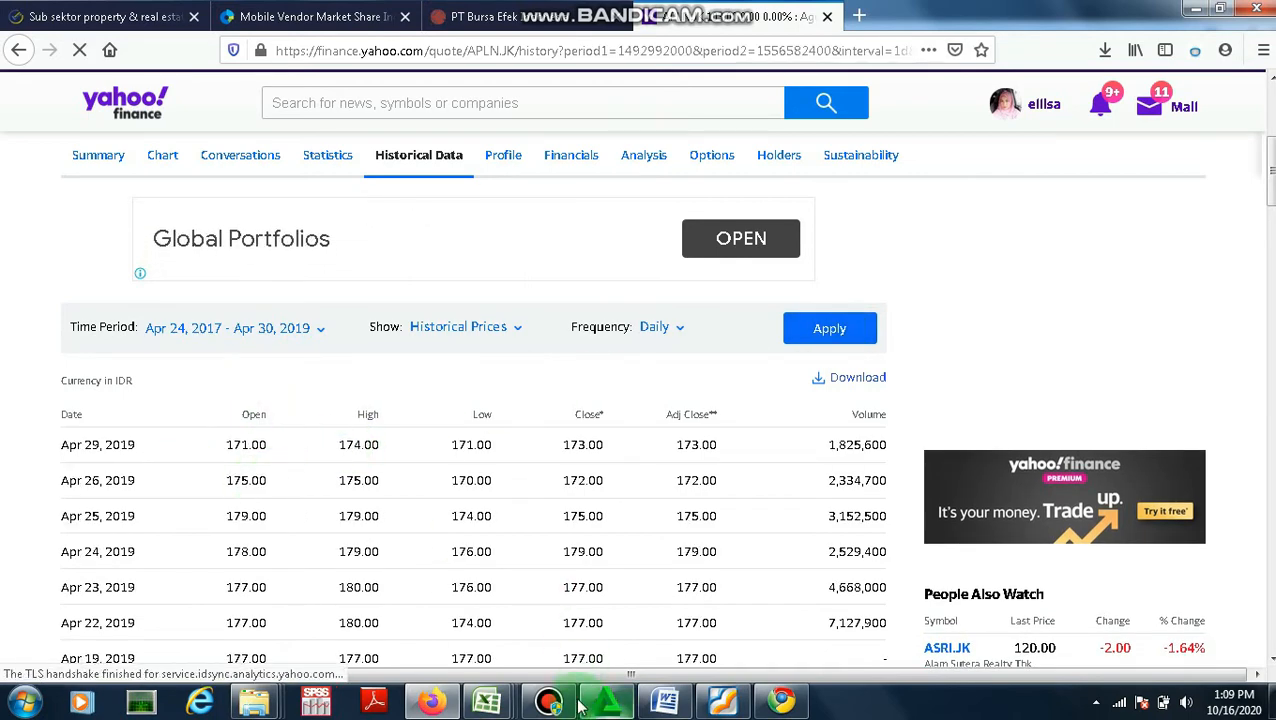
Check the announcement dates in Excel again and find the closing price for 28 March 2019 in Firefox's historical prices
left_click(487, 705)
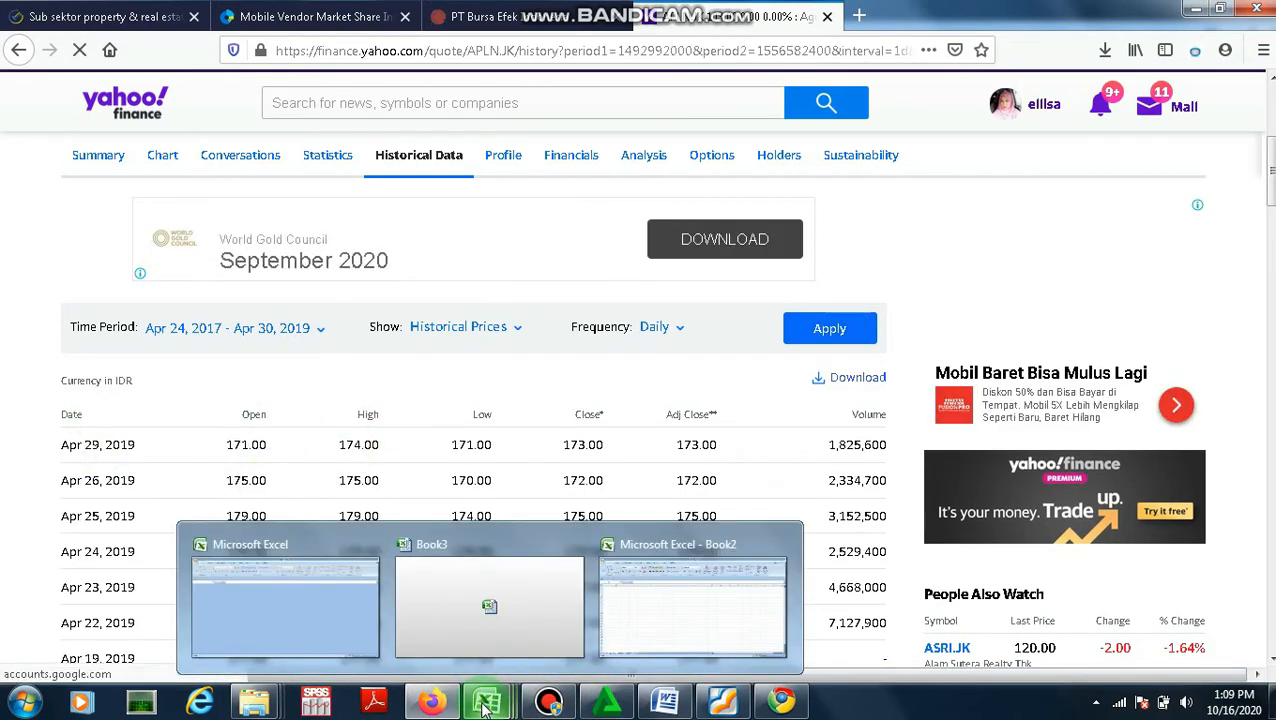
left_click(510, 644)
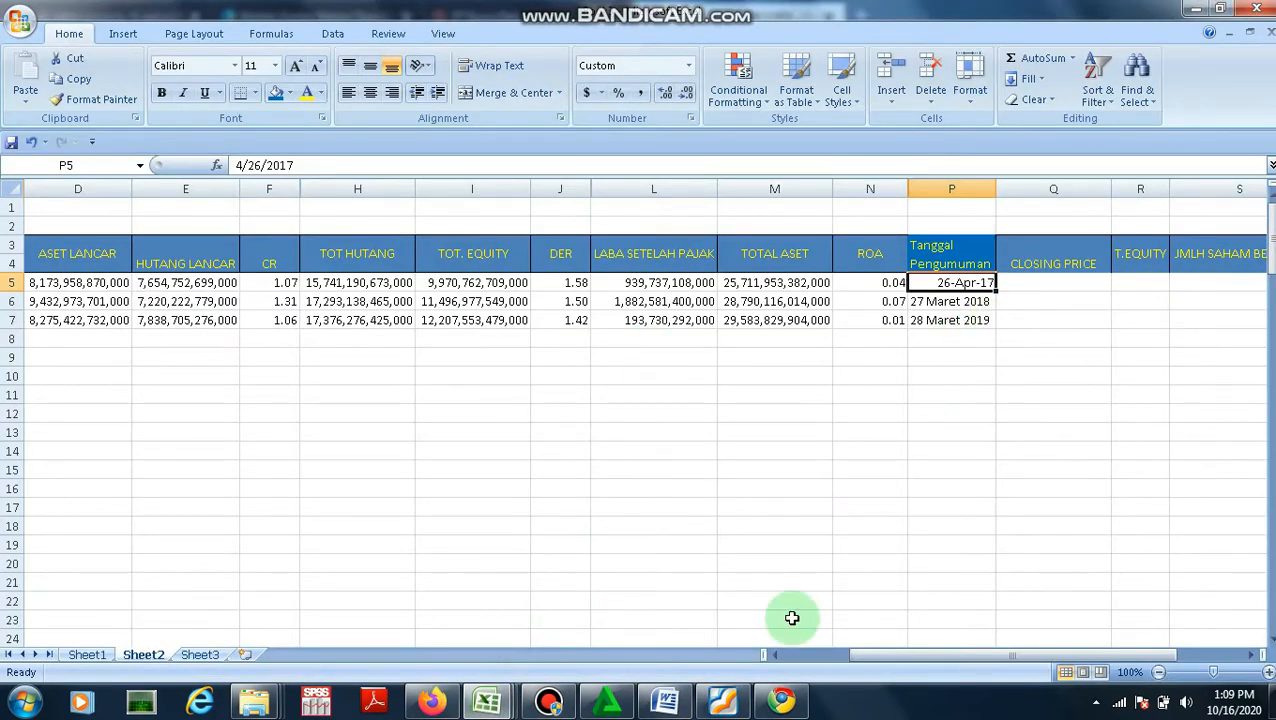
left_click(433, 700)
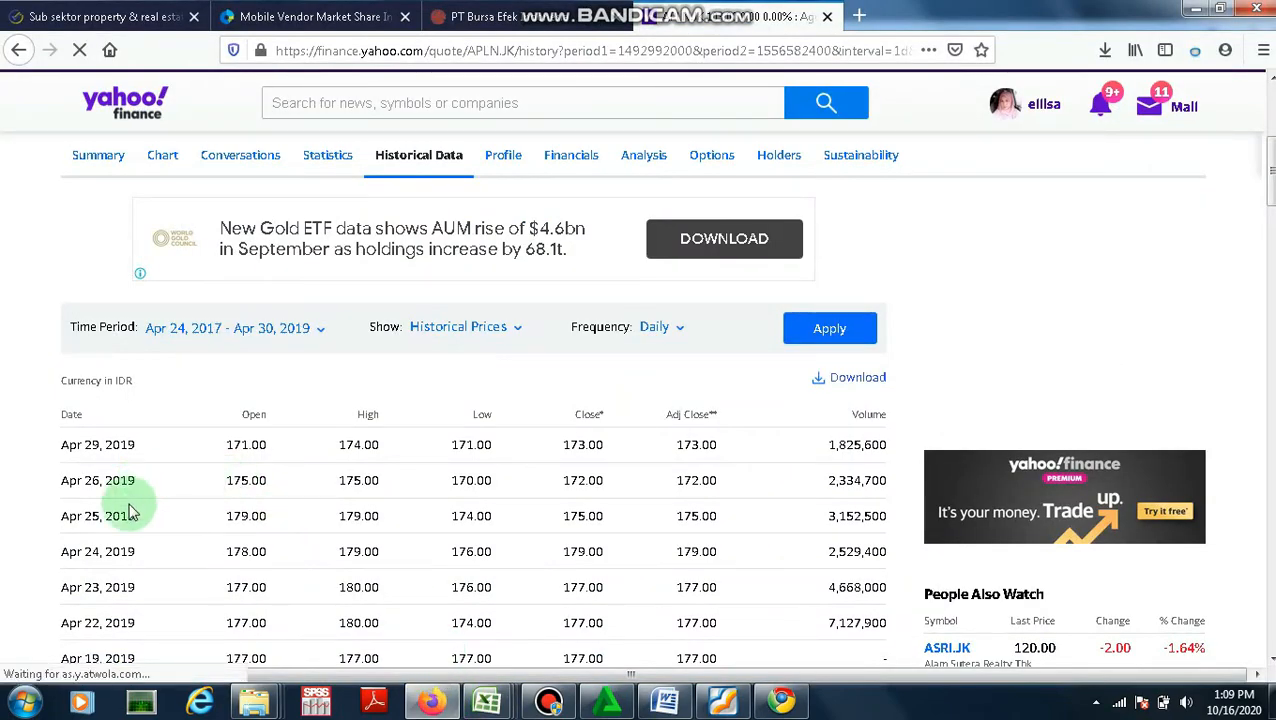
scroll(188, 515, "down", 7)
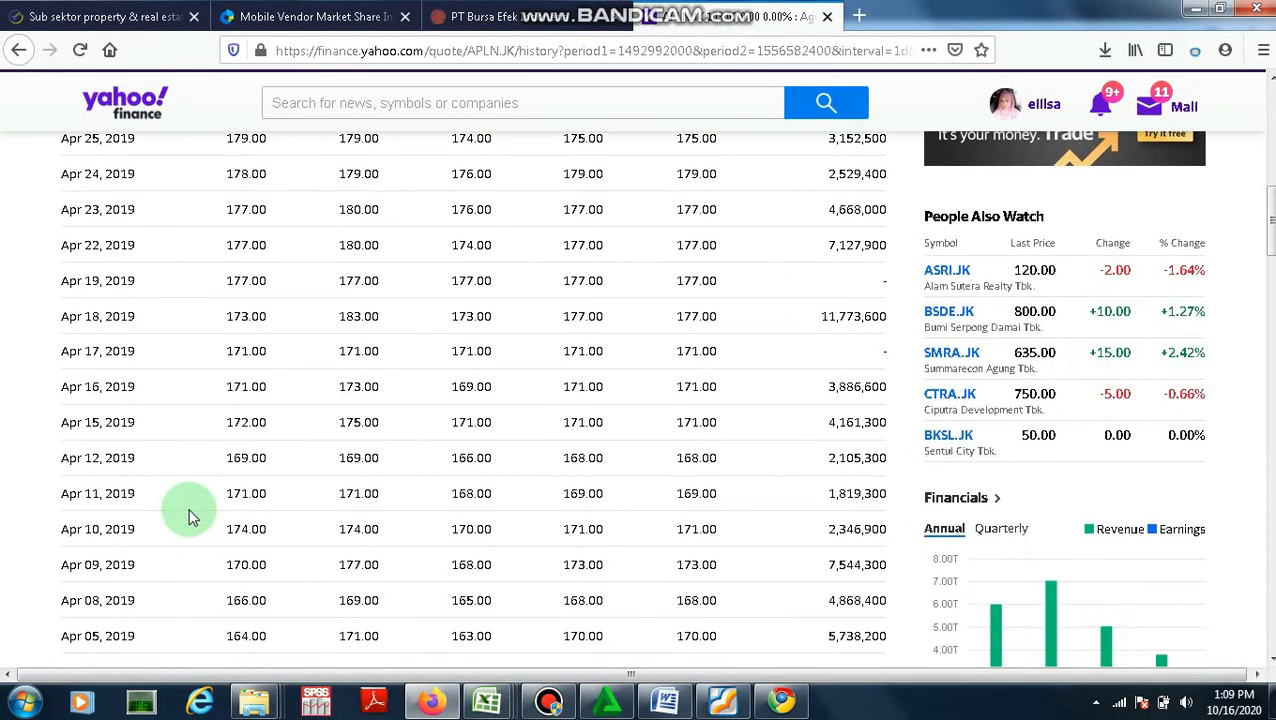
scroll(185, 521, "down", 2)
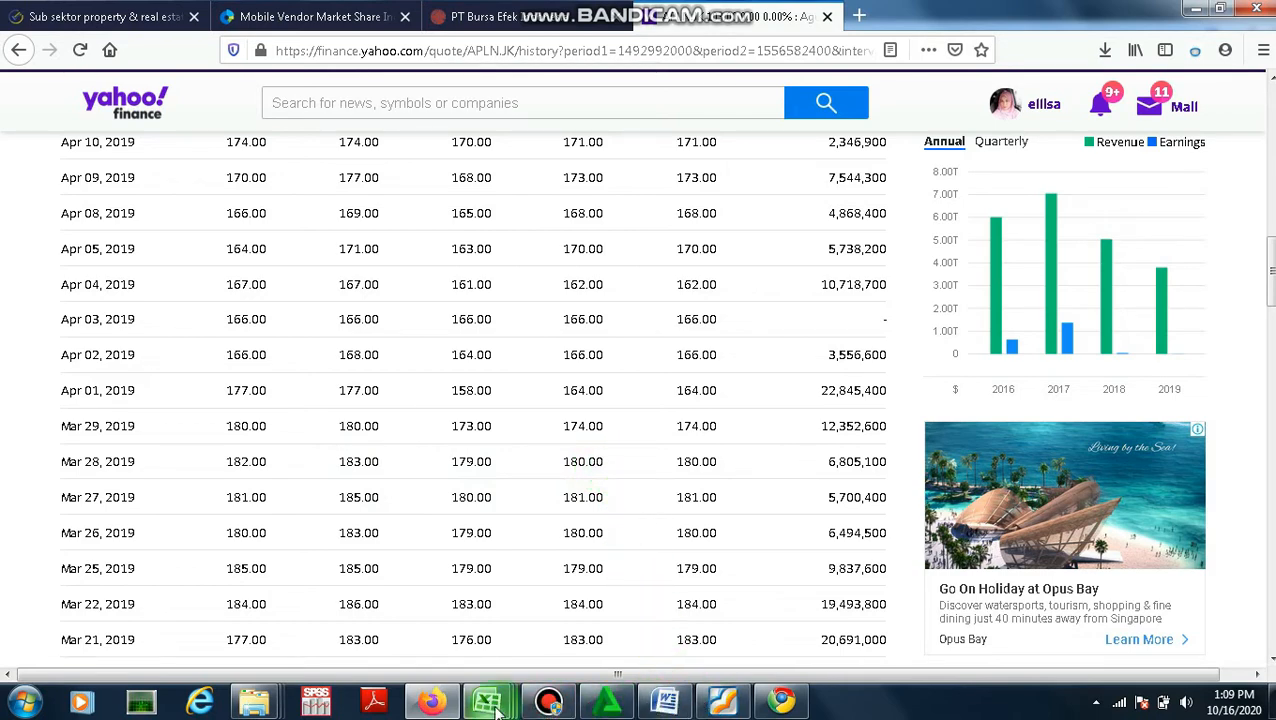
Switch to the Excel workbook and enter 180 as the closing price for the 28 Maret 2019 announcement date
mouse_move(497, 706)
left_click(604, 634)
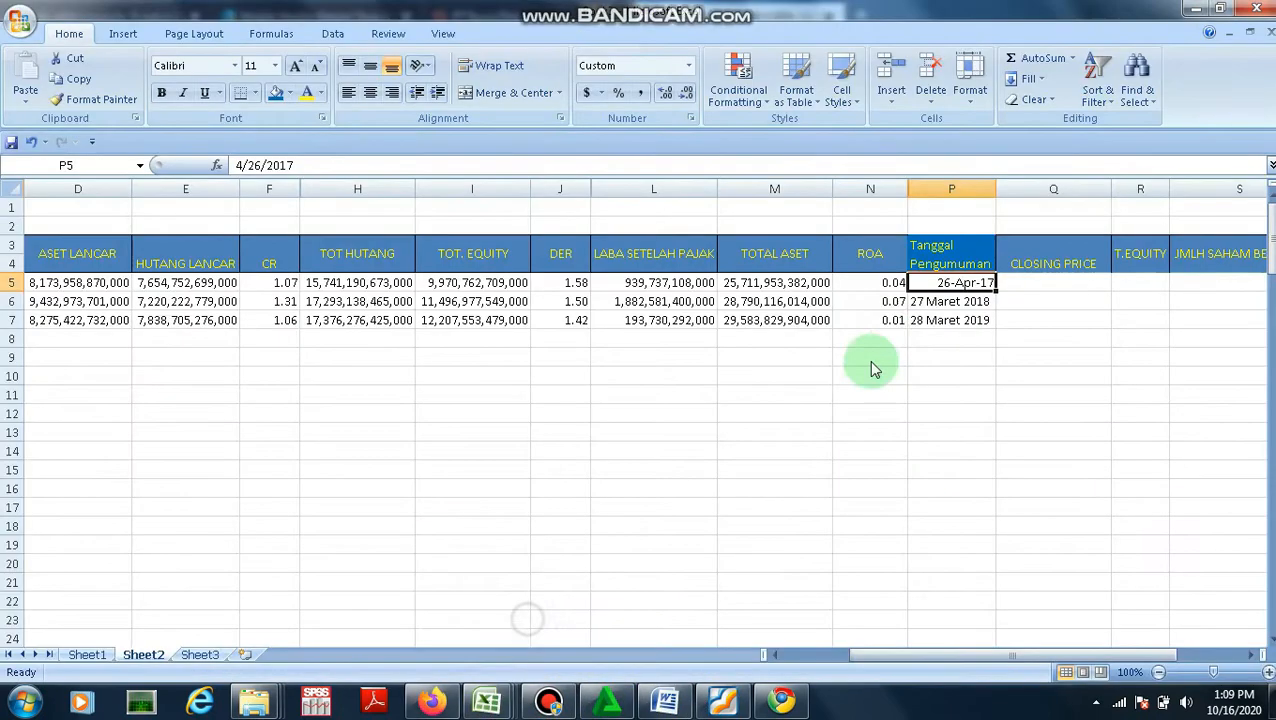
left_click(1054, 320)
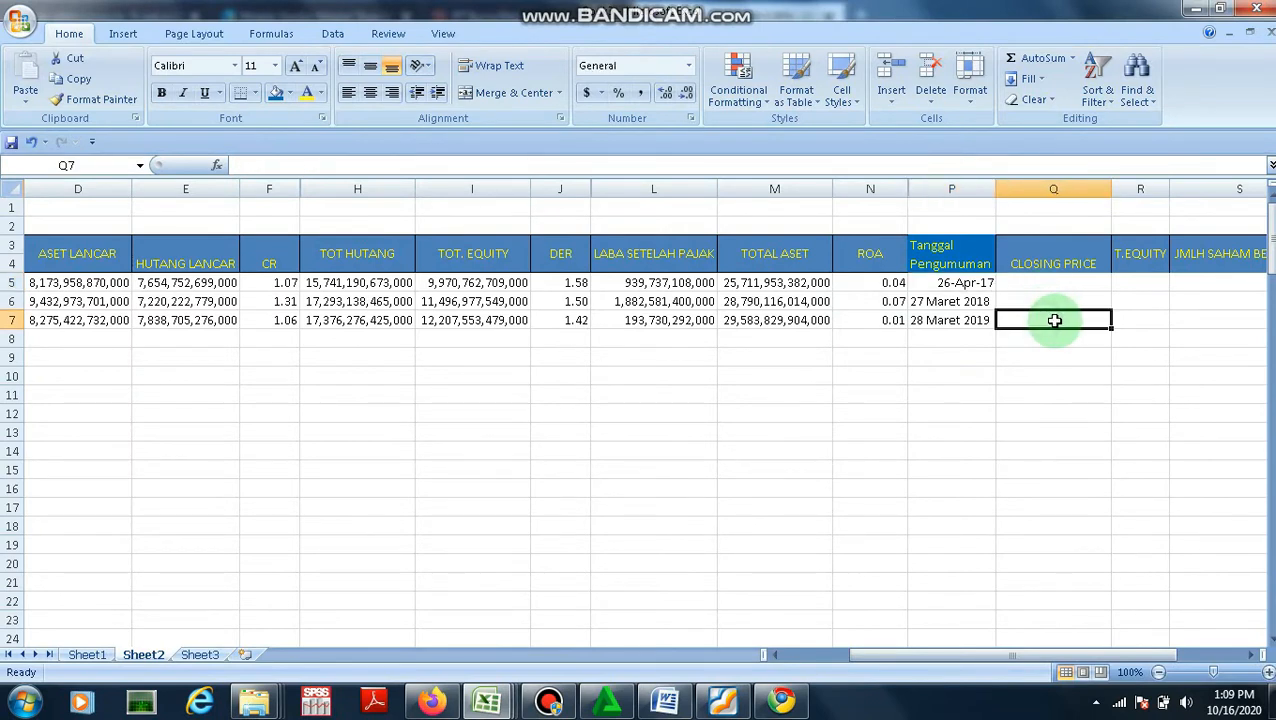
type("180")
key("Up")
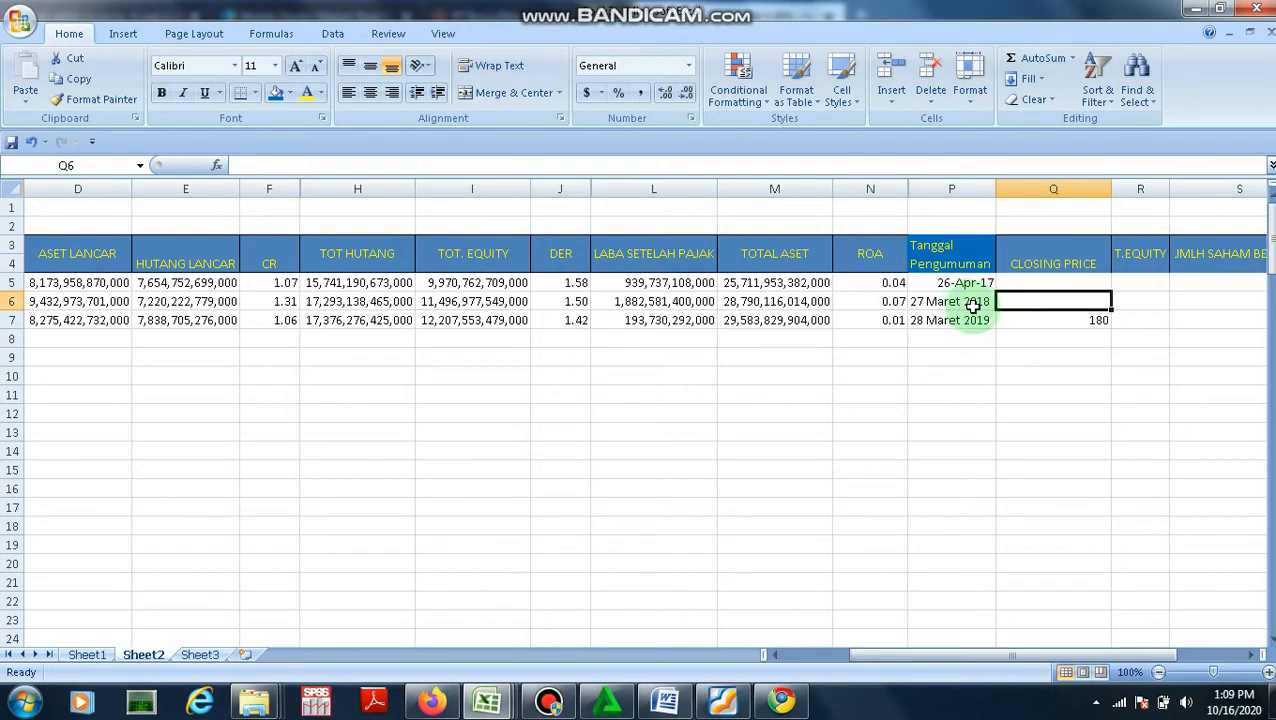
Find the 27 March 2018 closing price in Firefox's APLN historical prices, checking the announcement date against the Excel sheet
left_click(432, 700)
scroll(735, 532, "down", 5)
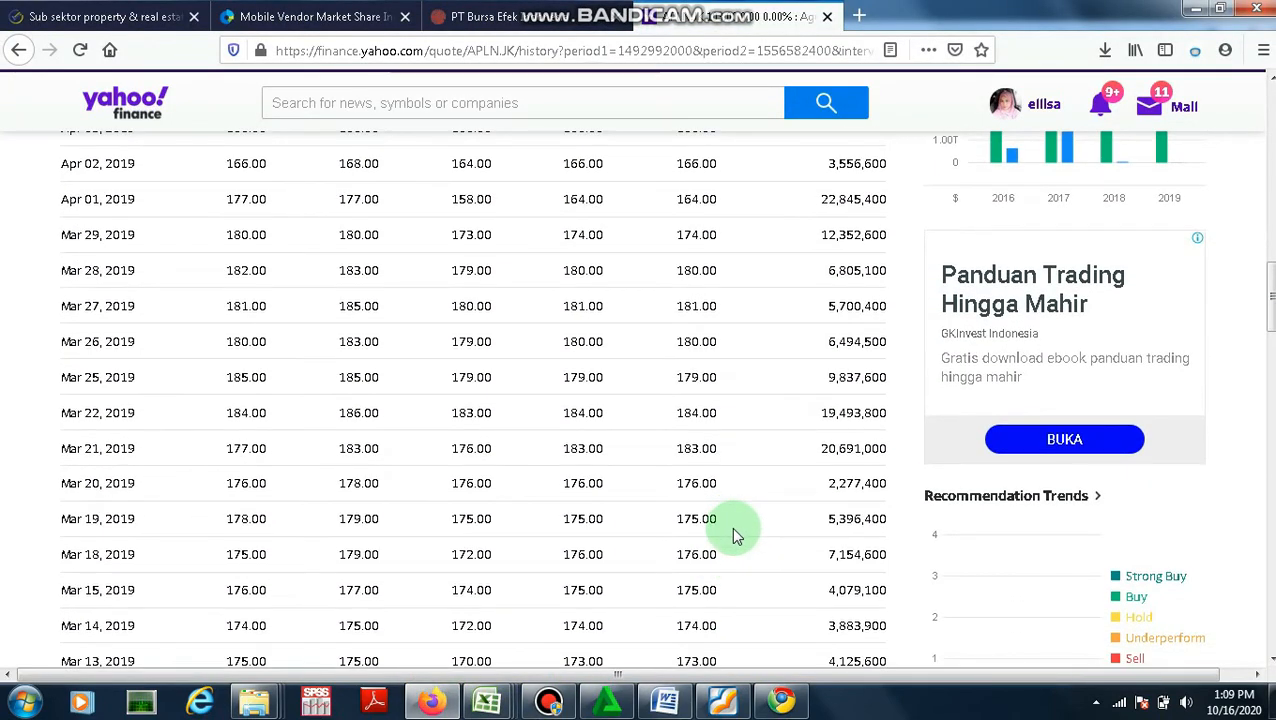
scroll(735, 540, "down", 20)
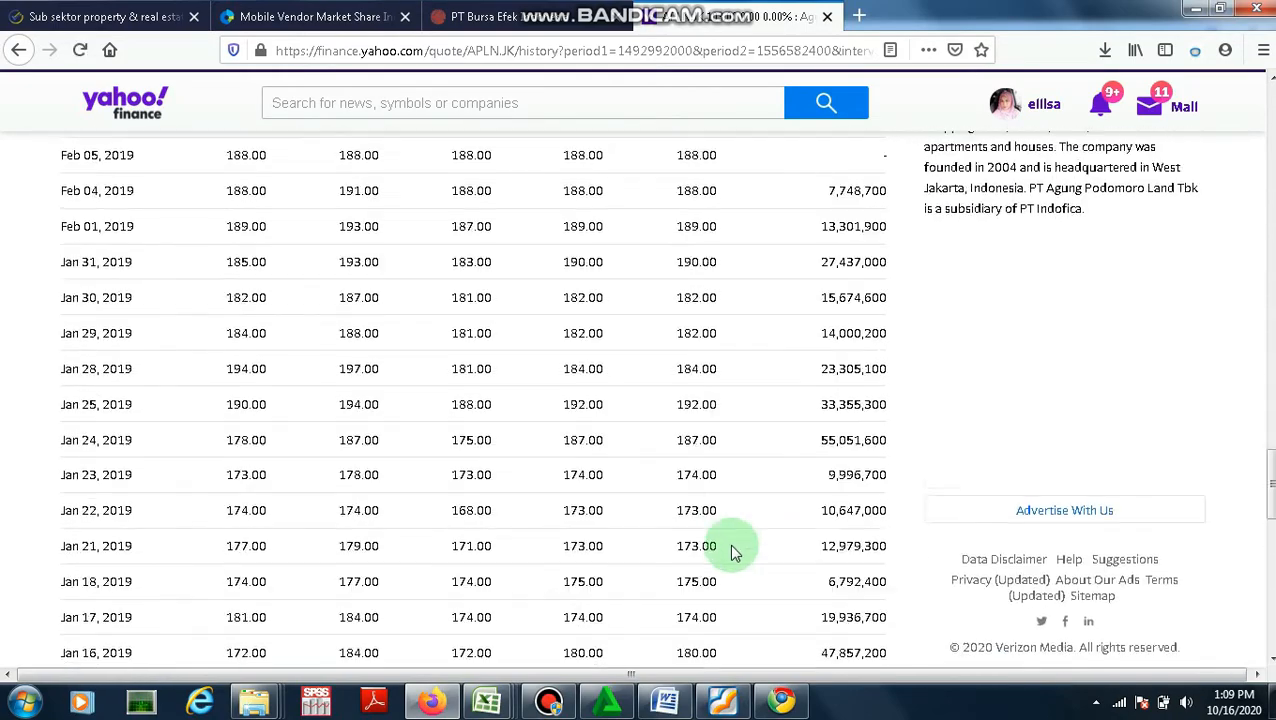
scroll(735, 560, "down", 16)
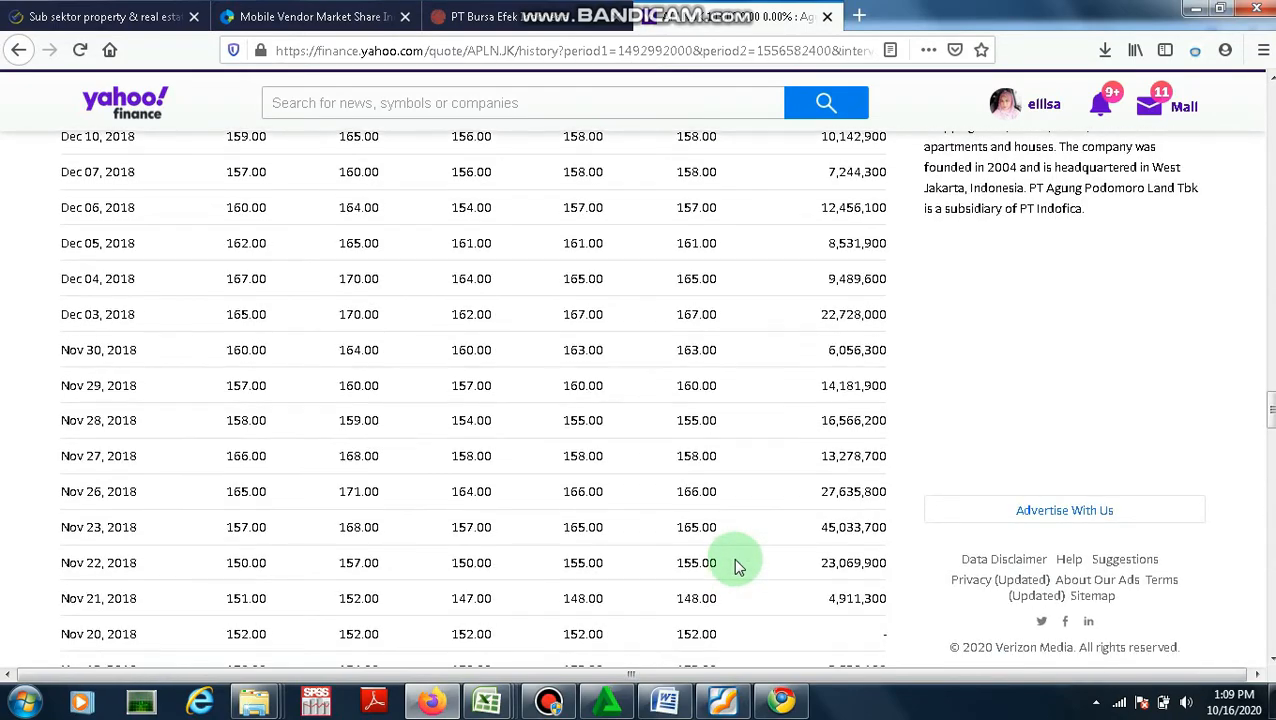
scroll(745, 560, "down", 16)
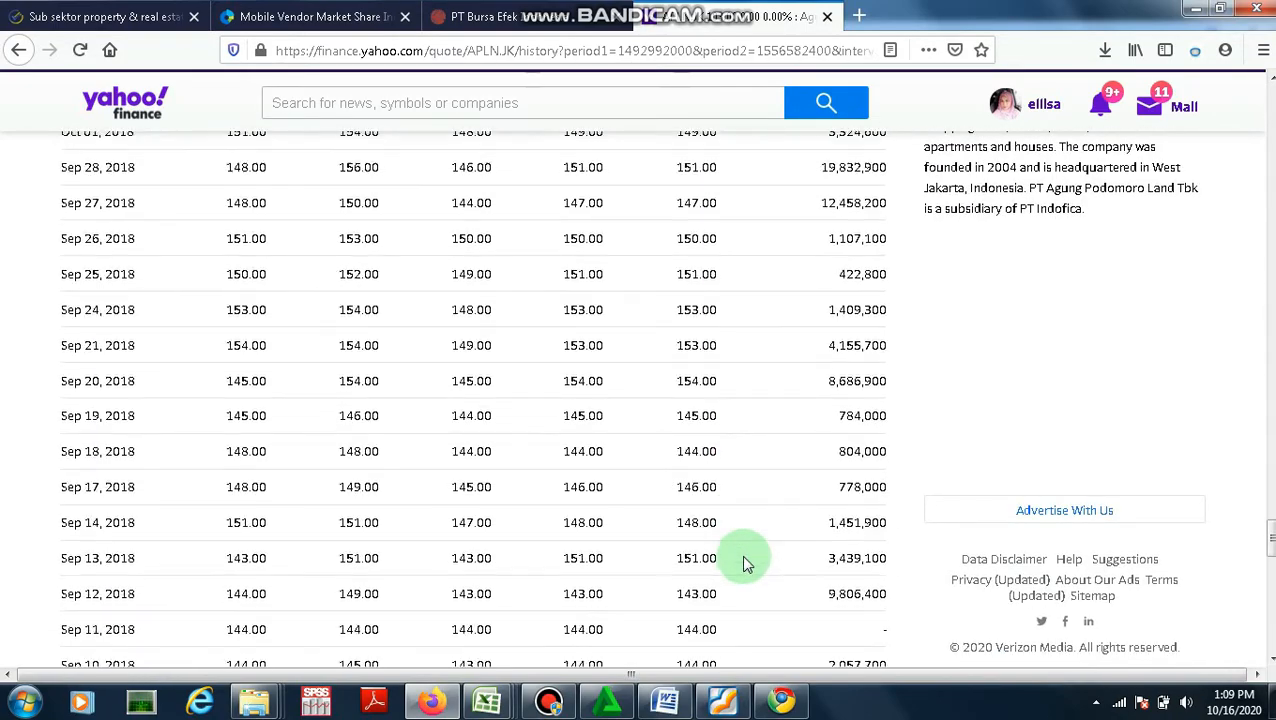
scroll(741, 554, "down", 16)
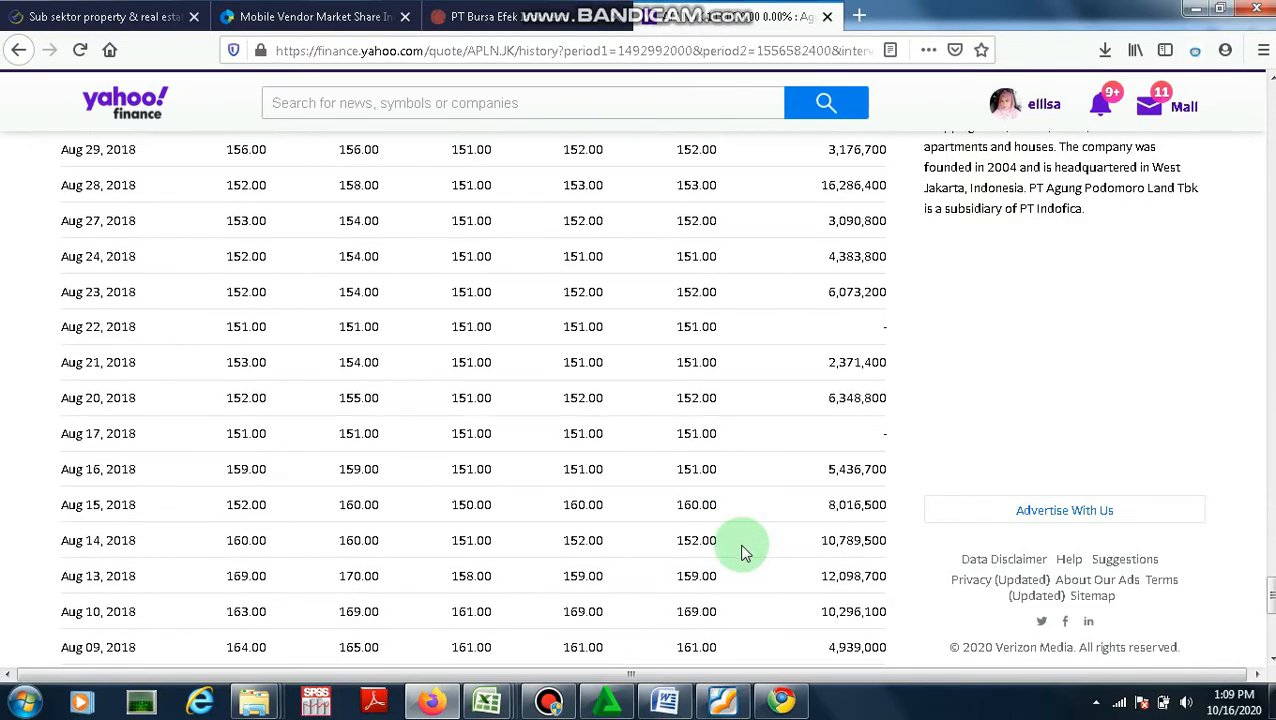
scroll(743, 554, "down", 16)
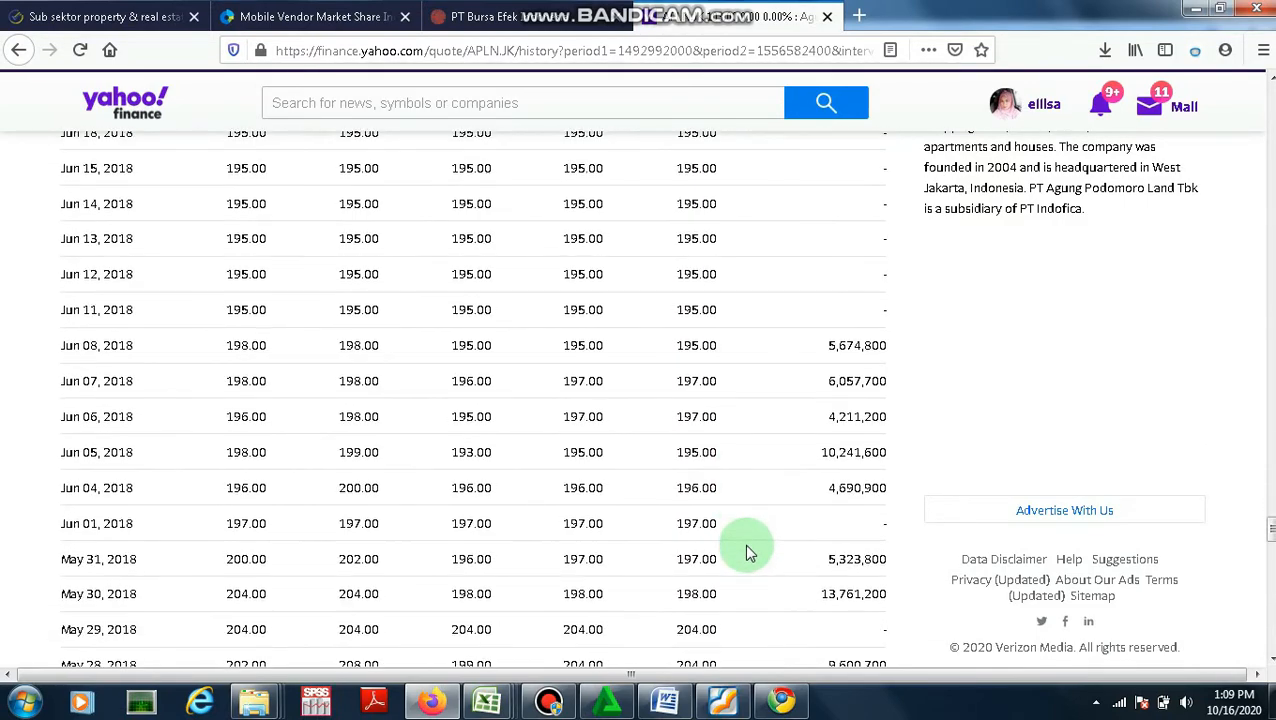
scroll(745, 548, "down", 12)
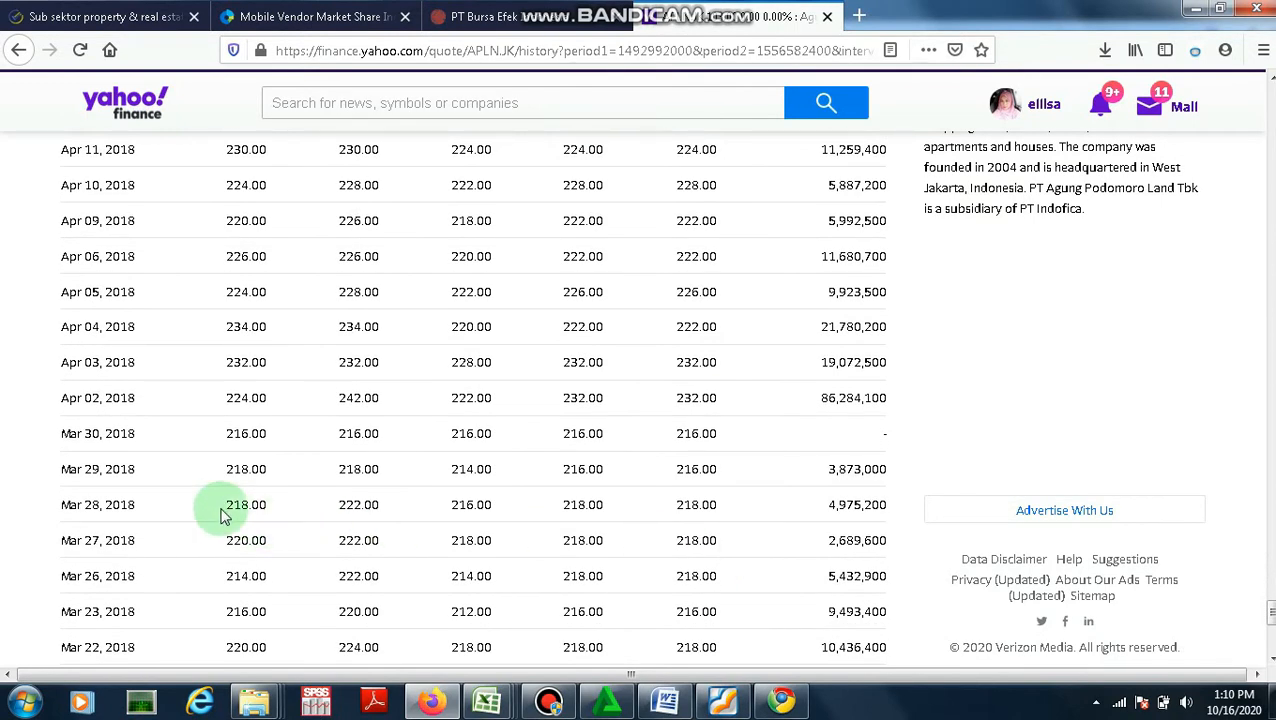
mouse_move(487, 700)
left_click(481, 655)
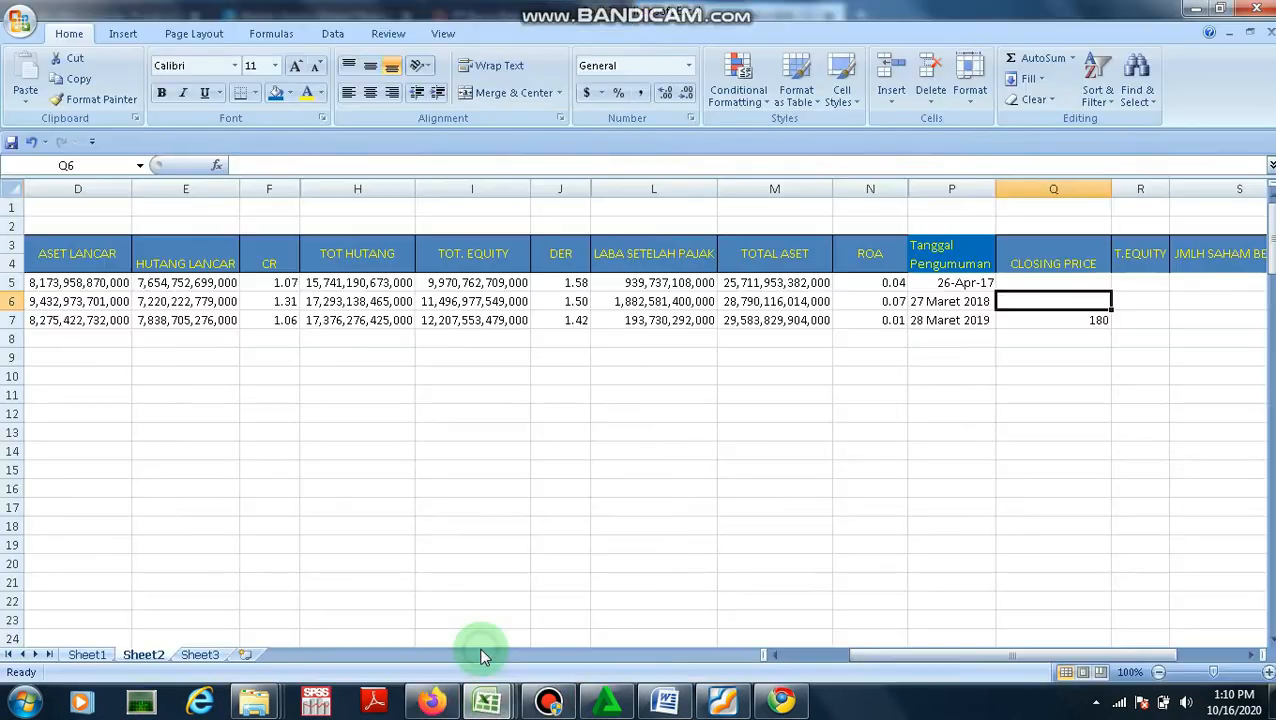
left_click(487, 700)
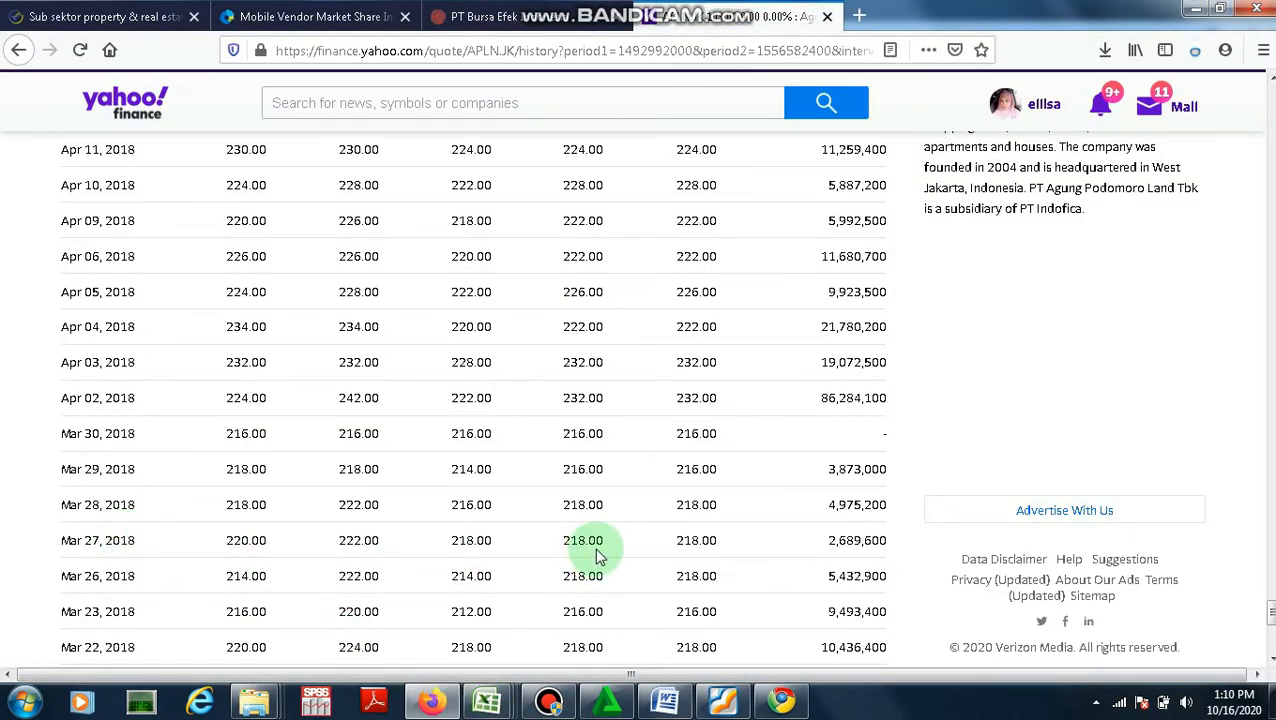
Switch to Excel and enter 218 as the closing price for the 27 Maret 2018 announcement date
mouse_move(487, 700)
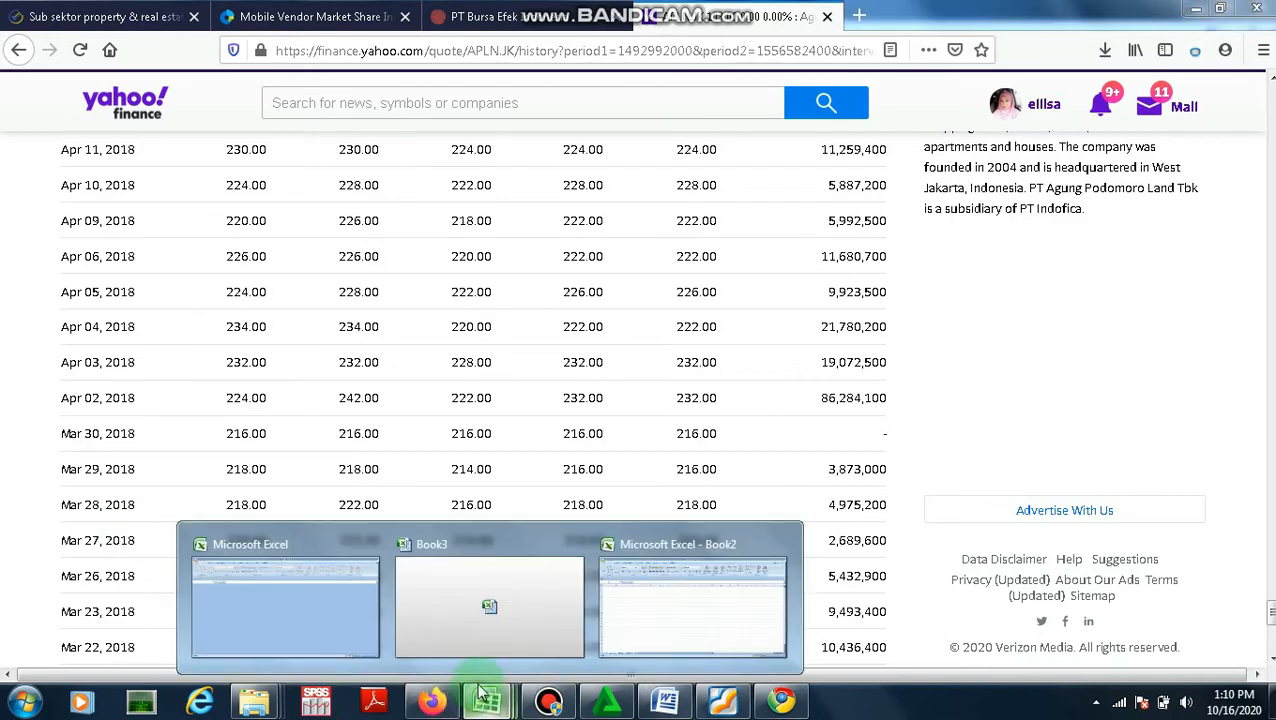
left_click(568, 637)
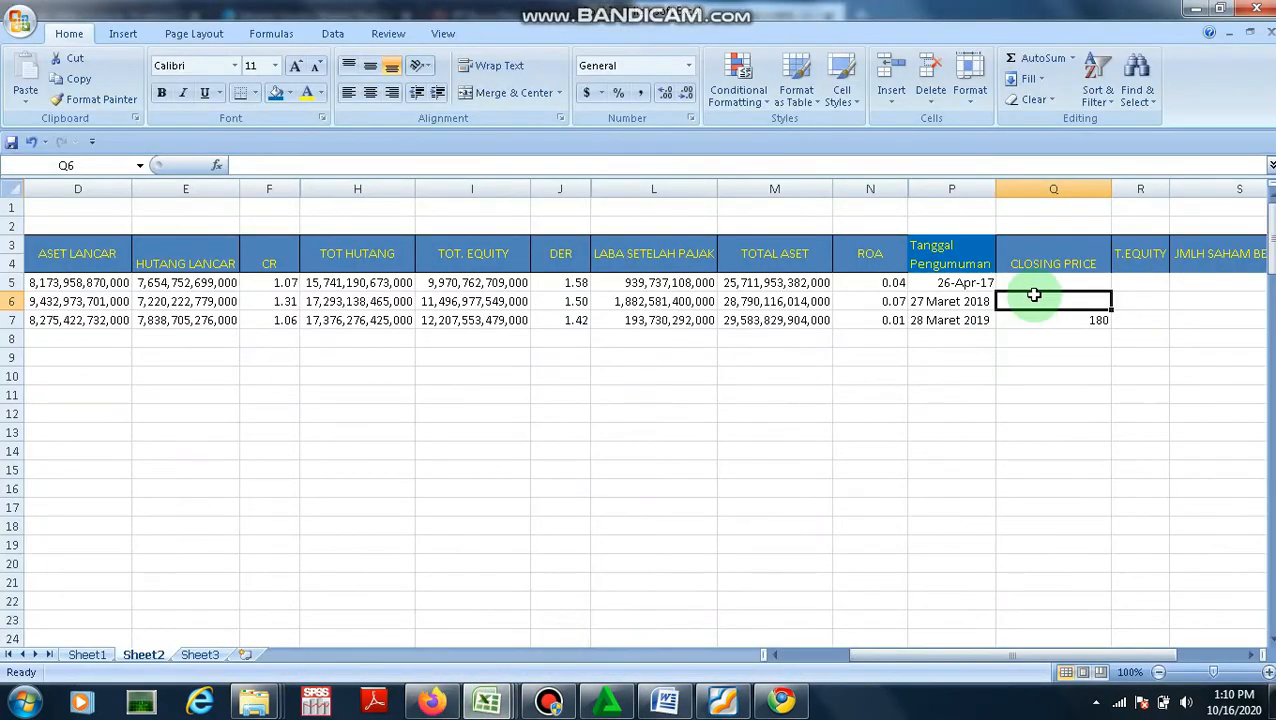
type("218")
key("Up")
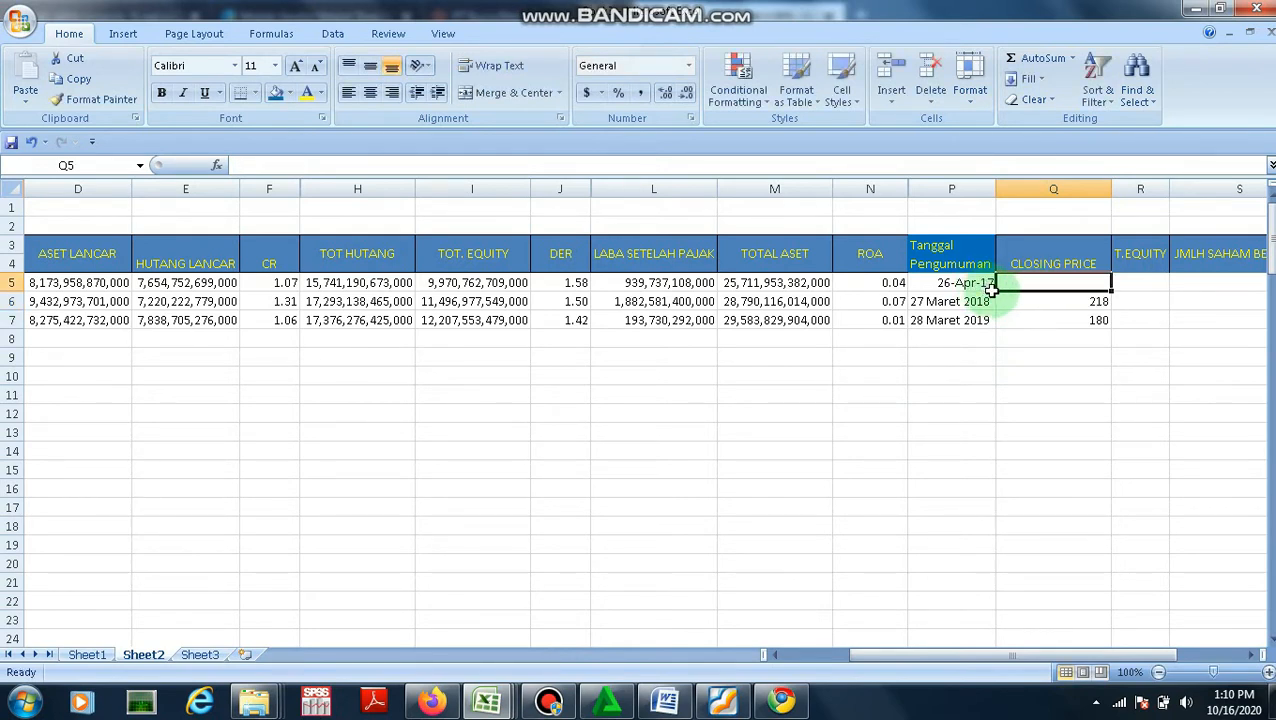
Return to Firefox and find APLN's closing price for 26 April 2017 in the historical prices
left_click(441, 704)
scroll(405, 582, "down", 5)
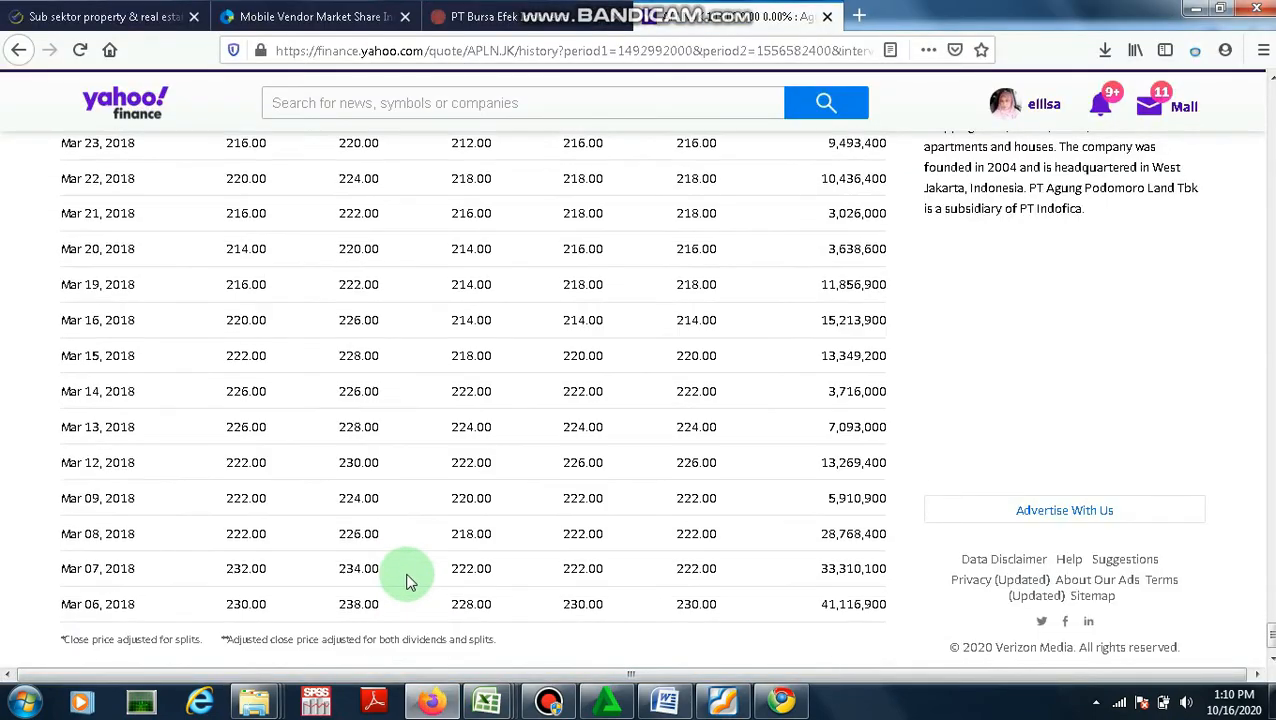
scroll(425, 580, "down", 20)
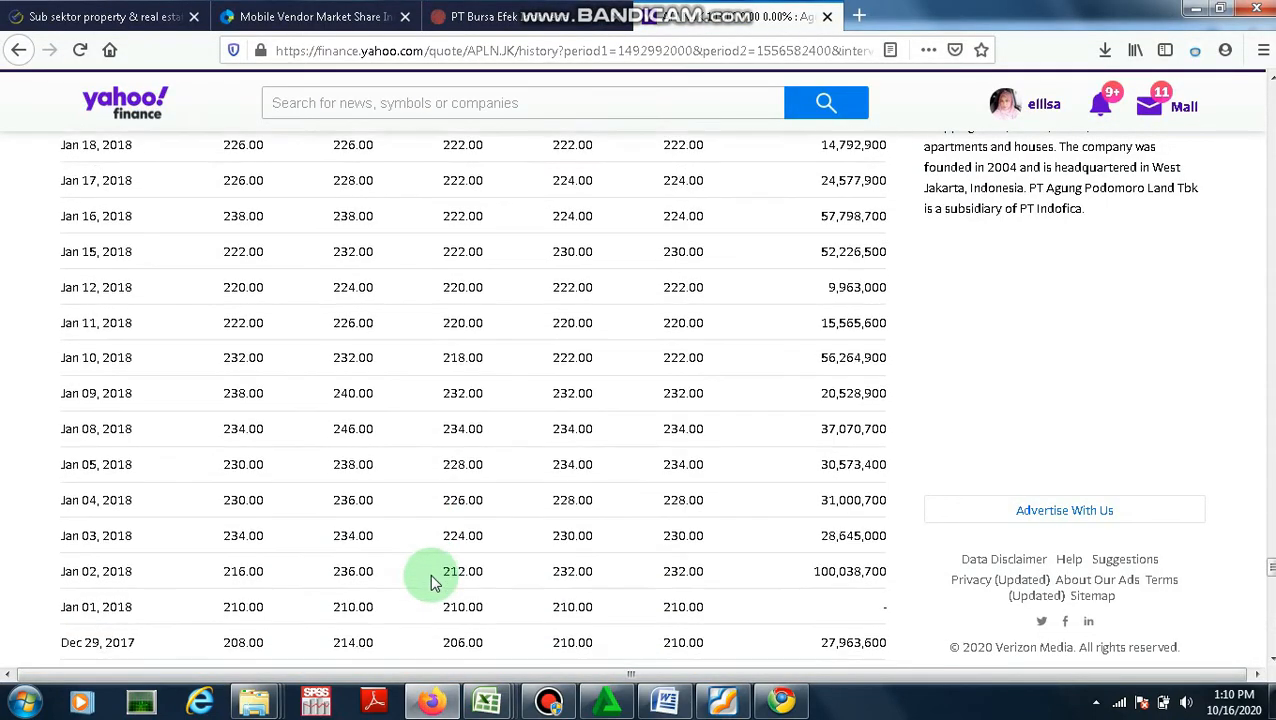
scroll(432, 583, "down", 18)
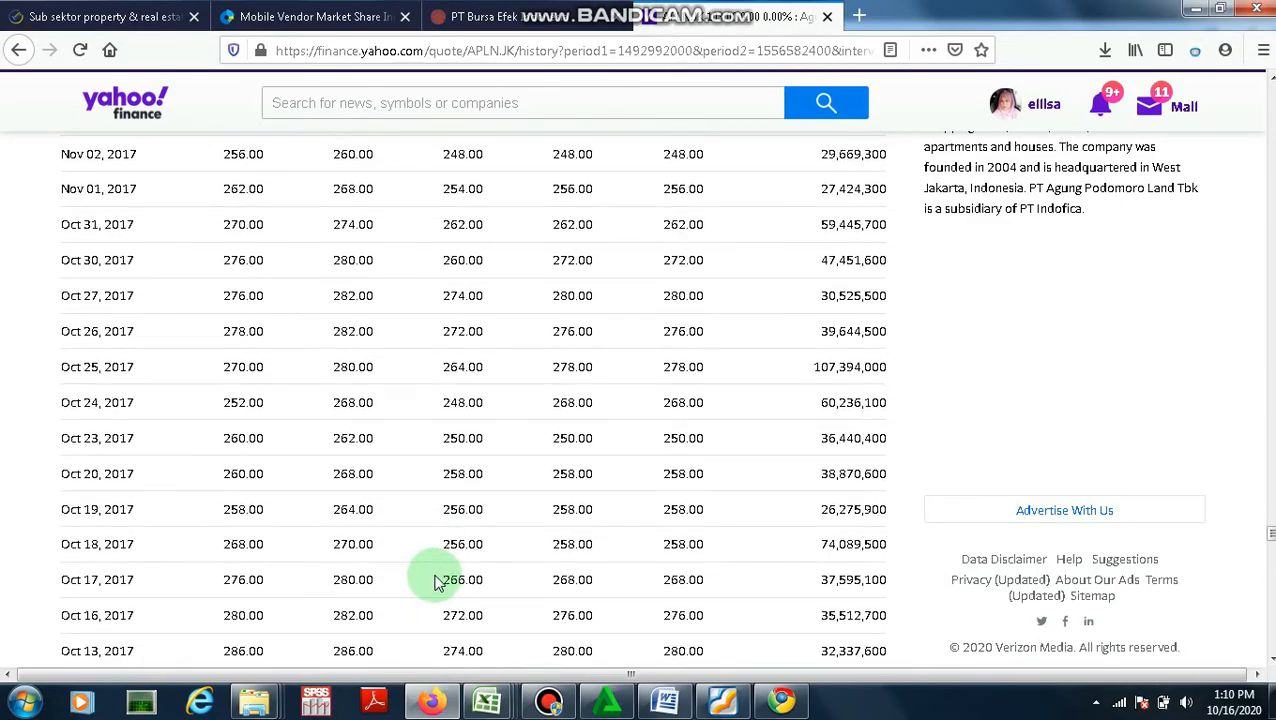
scroll(437, 583, "down", 18)
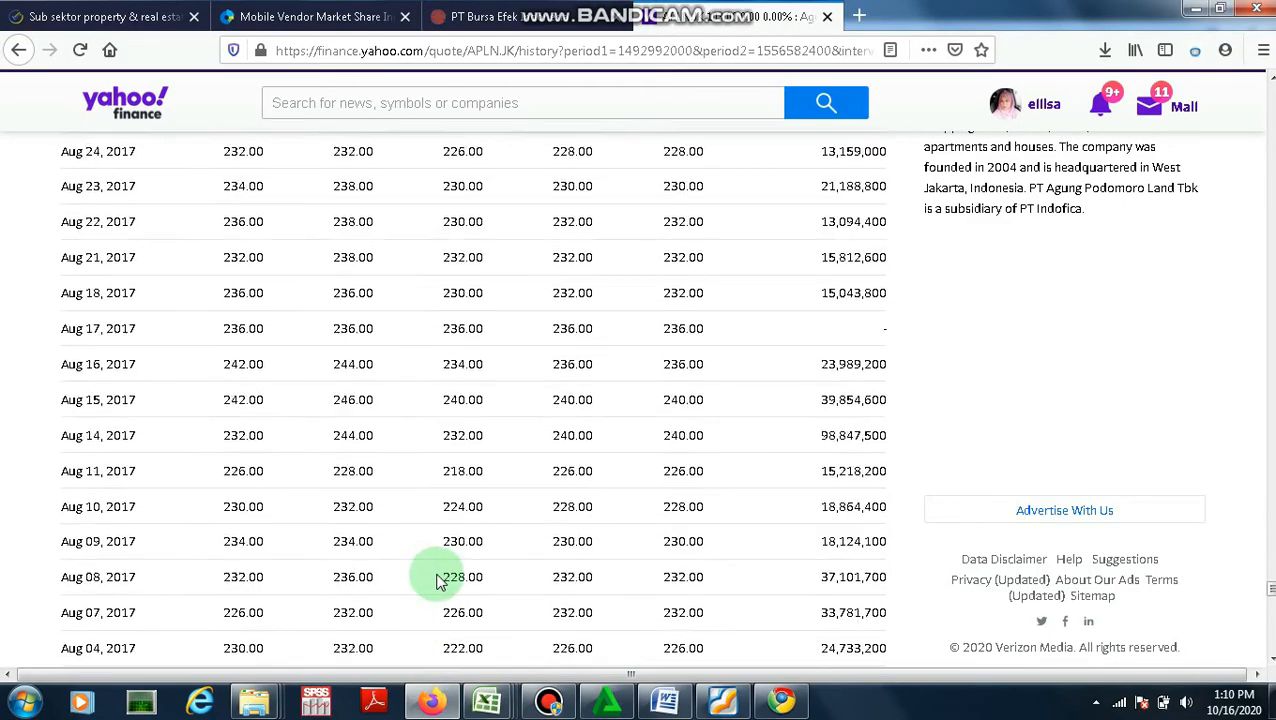
scroll(437, 583, "down", 15)
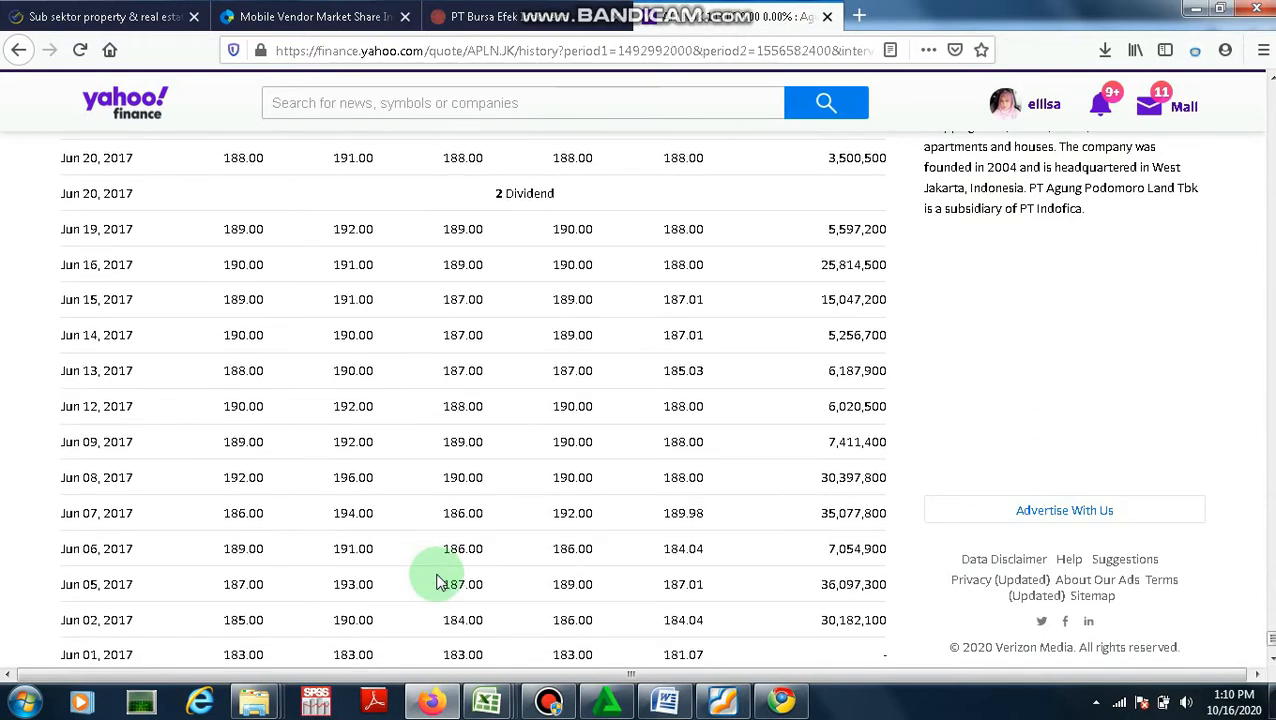
scroll(437, 583, "down", 5)
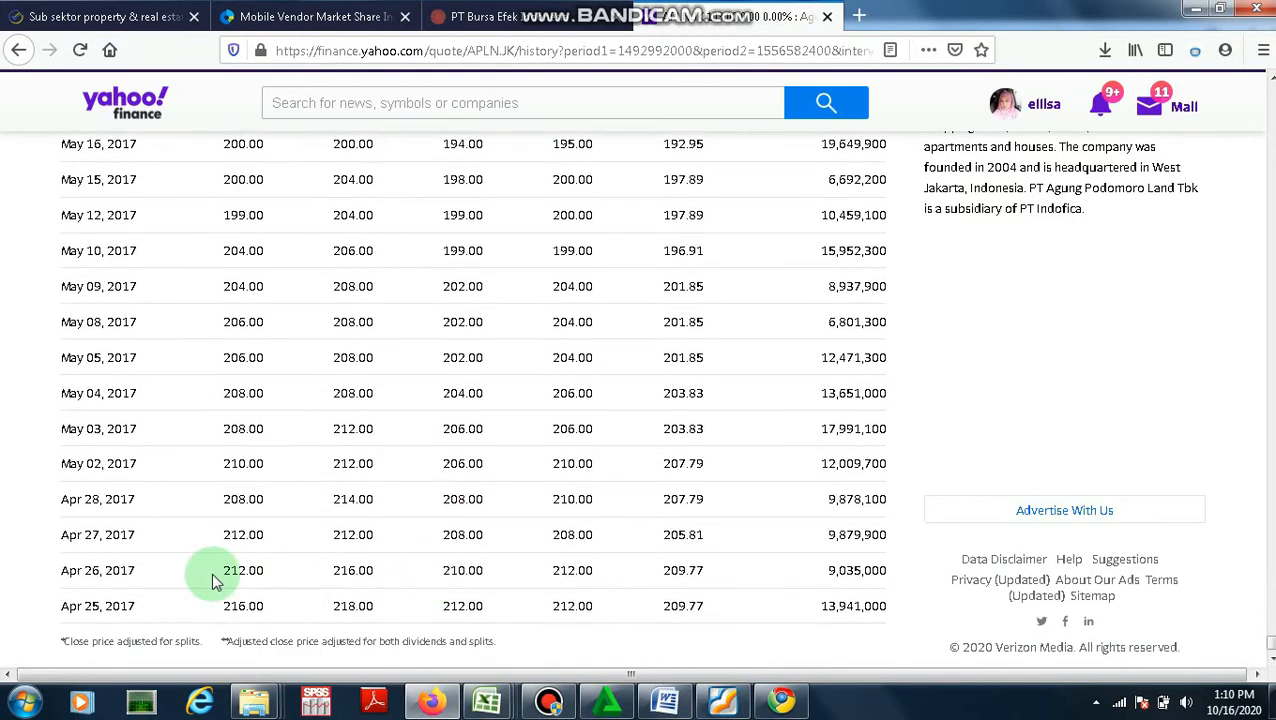
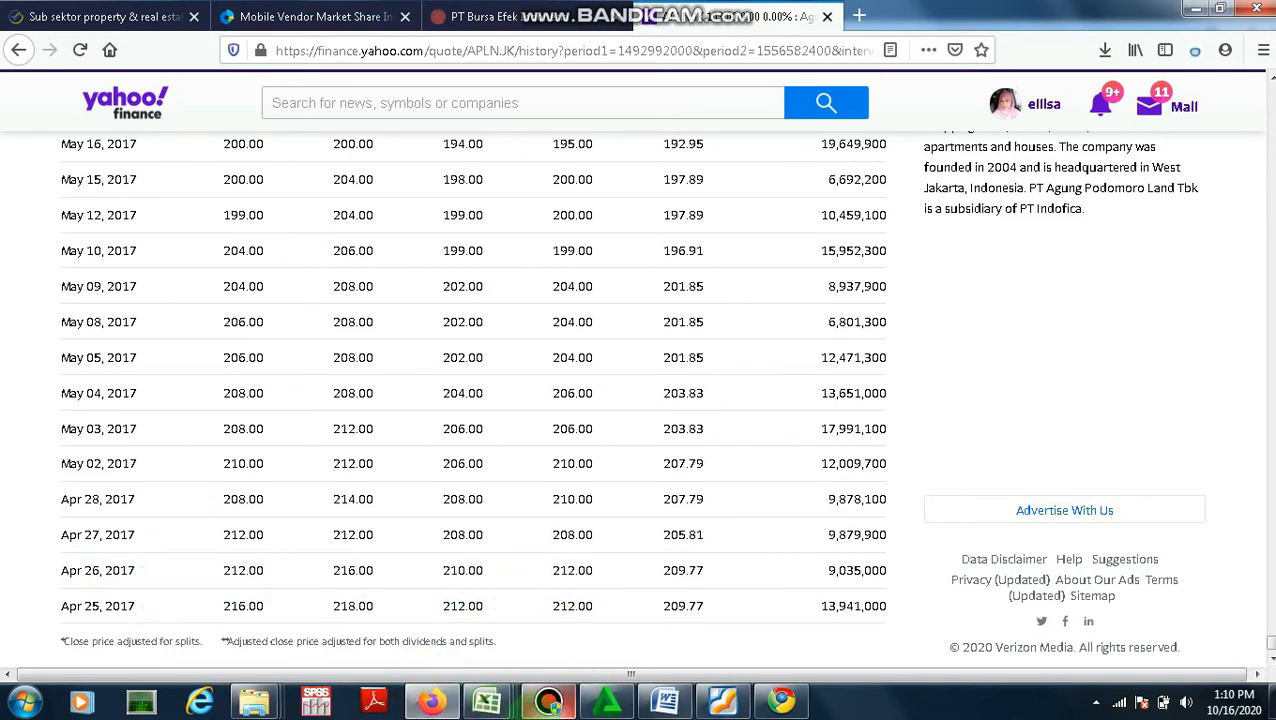
Enter 212 in Excel as the closing price for 26-Apr-17 and recheck it against the historical prices in Firefox
mouse_move(487, 700)
left_click(496, 645)
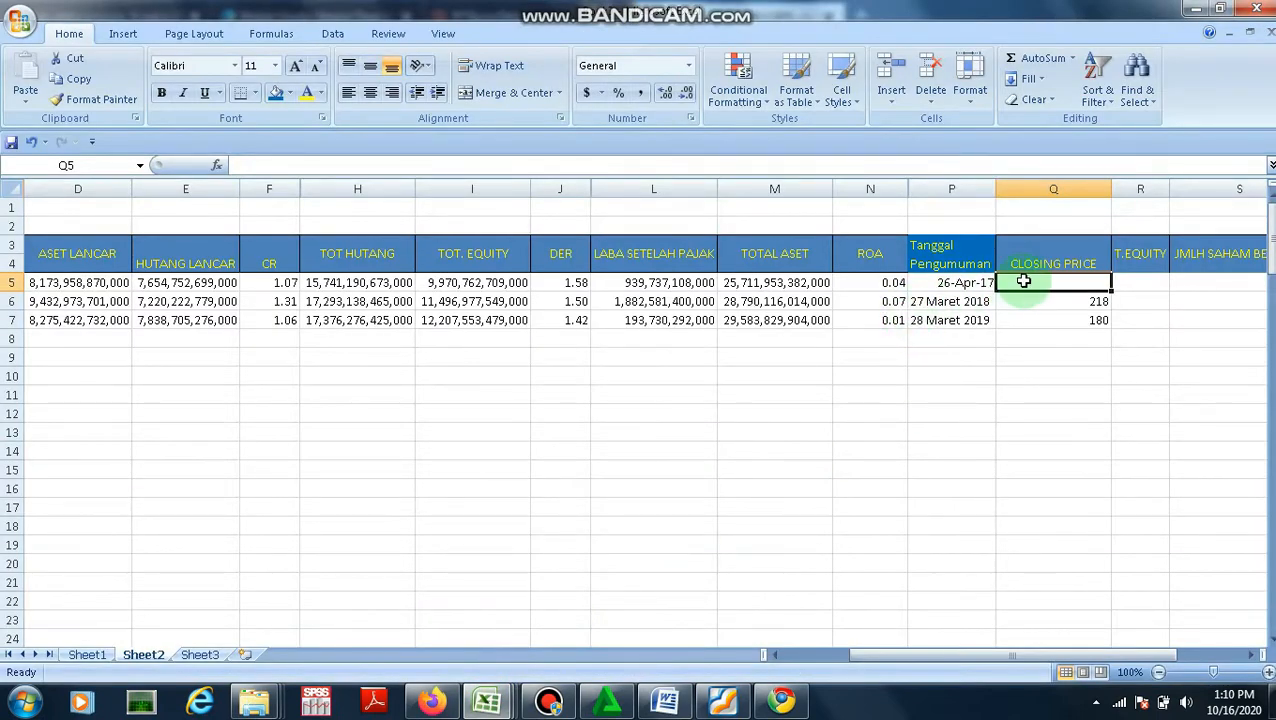
type("212")
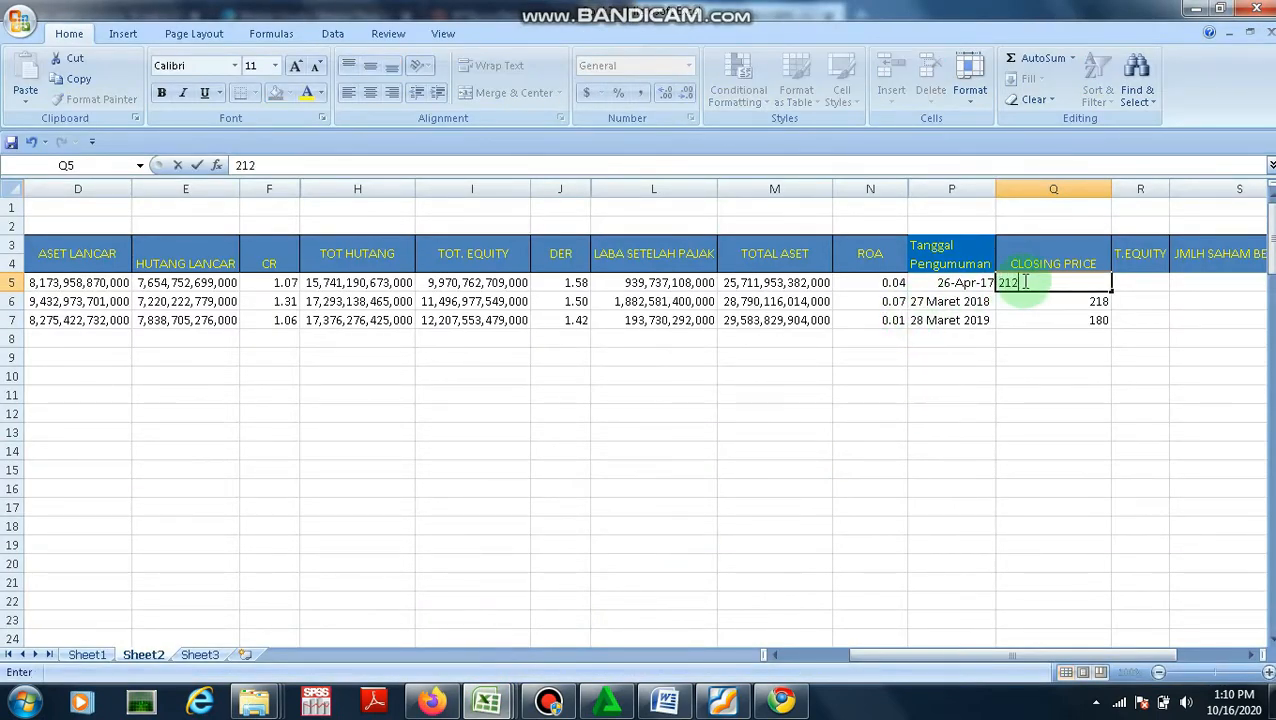
left_click(431, 700)
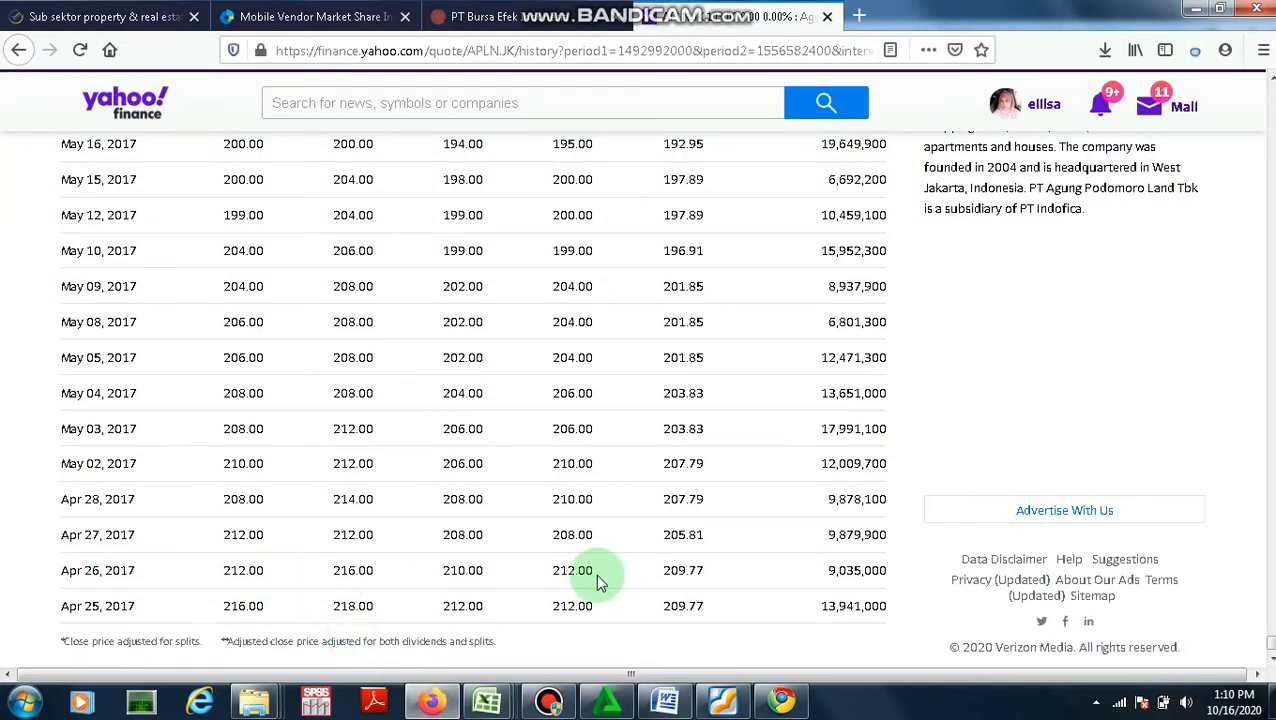
mouse_move(487, 700)
left_click(485, 644)
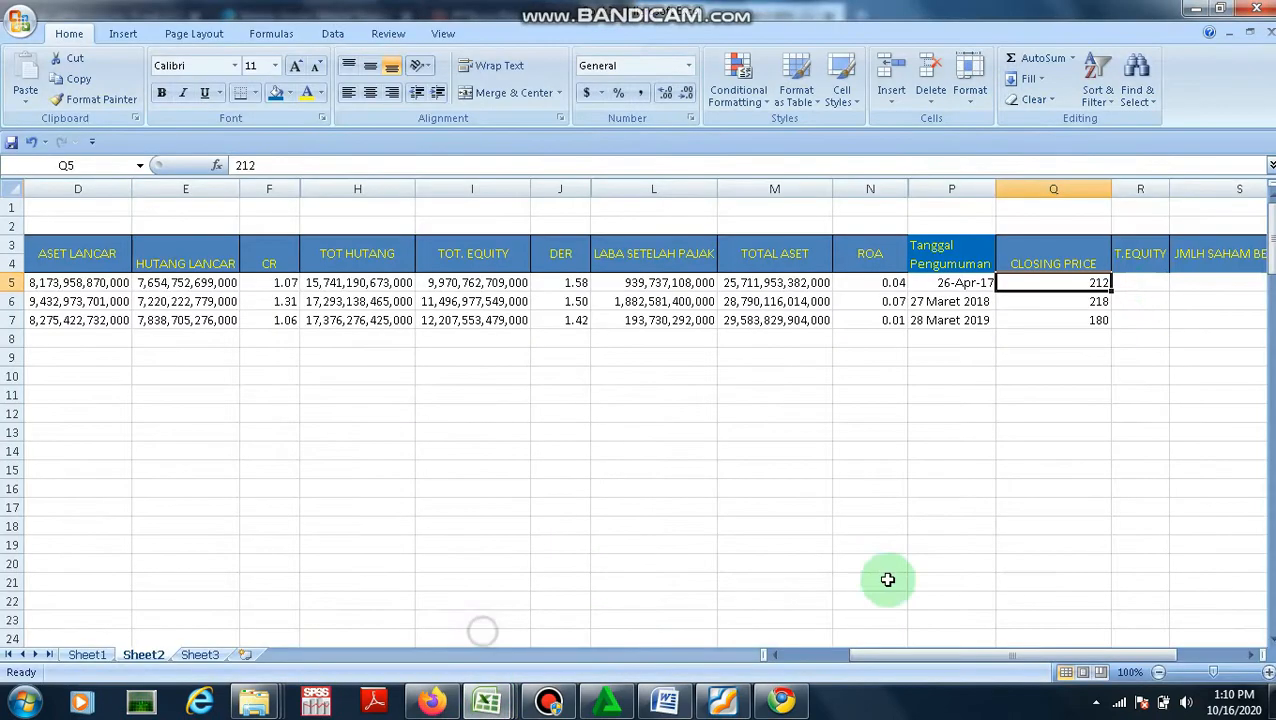
Widen the T.EQUITY column slightly so that its header has more room
left_click(1252, 656)
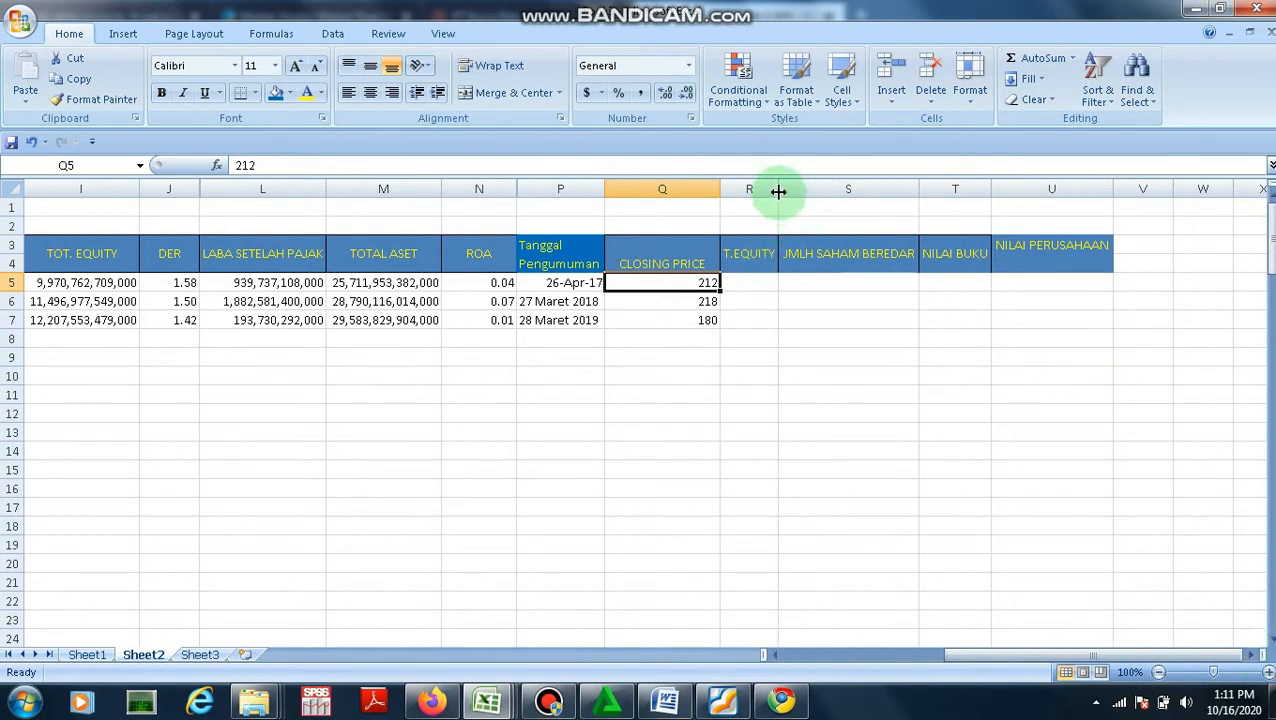
left_click_drag(778, 191, 793, 191)
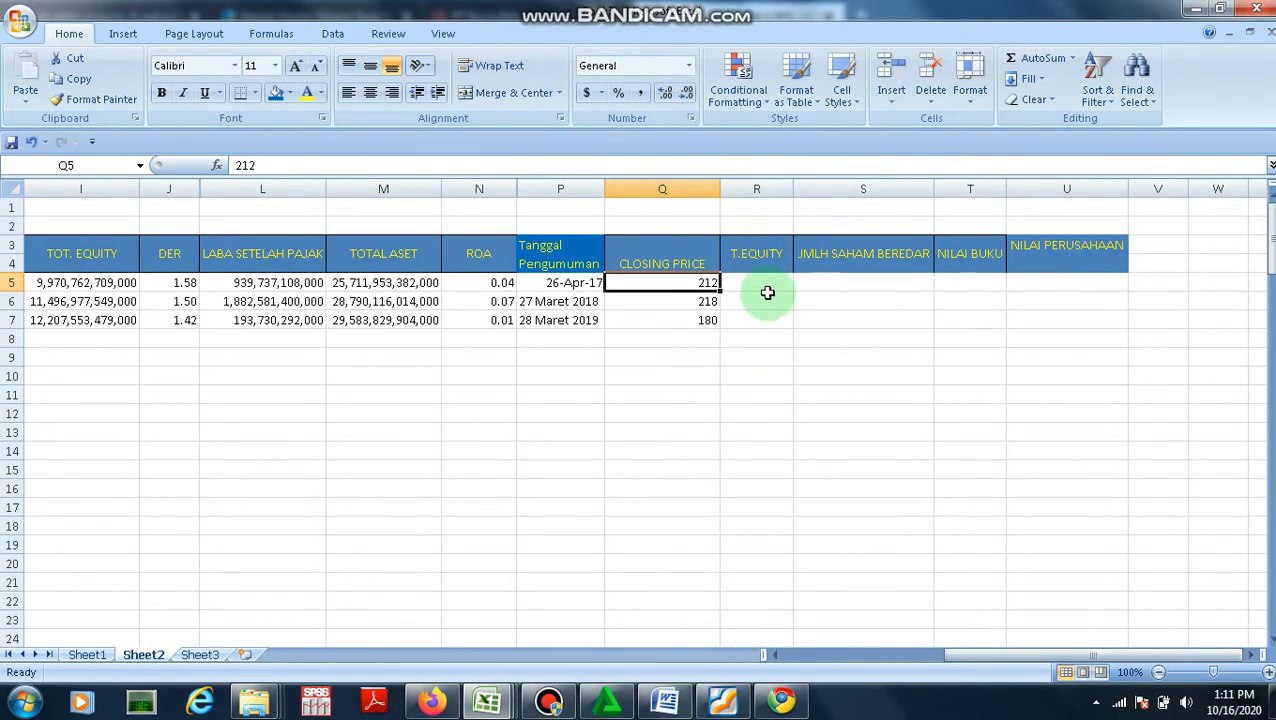
left_click_drag(993, 657, 962, 653)
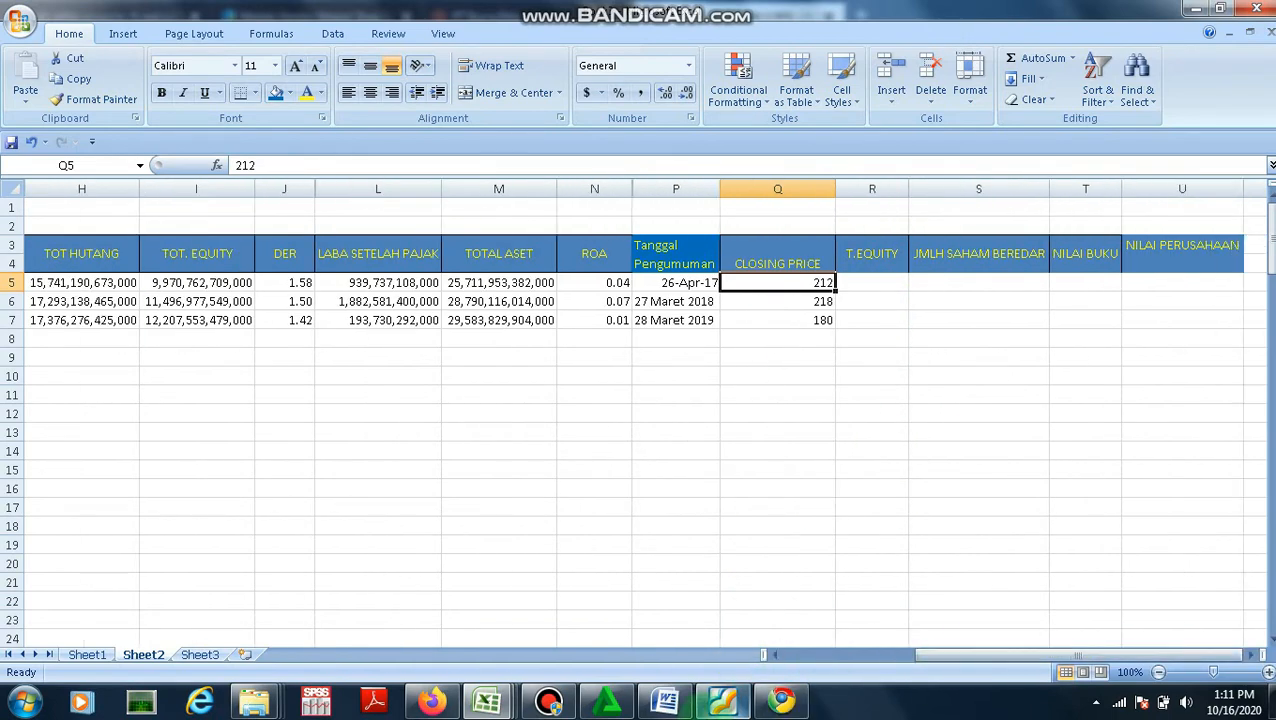
Switch to Foxit Reader and find the 2018 total equity in the APLN Audit Report 2018 balance sheet
left_click(722, 700)
left_click(606, 279)
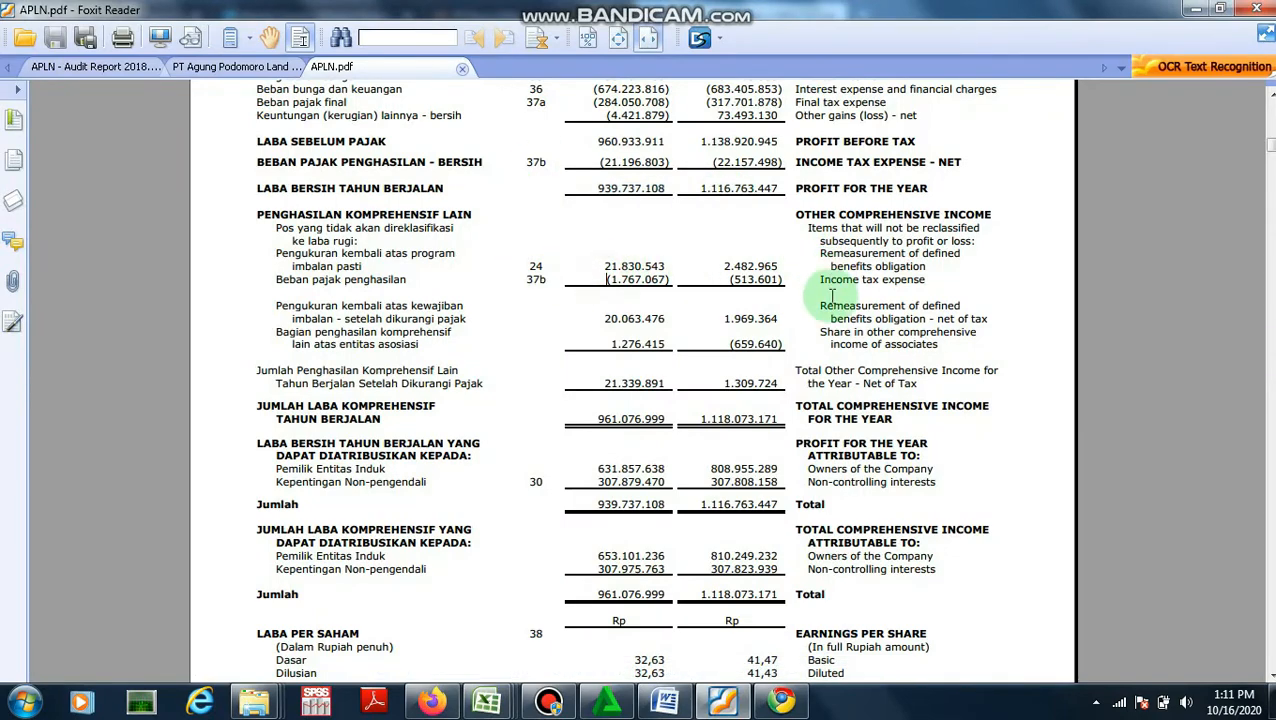
scroll(810, 315, "up", 5)
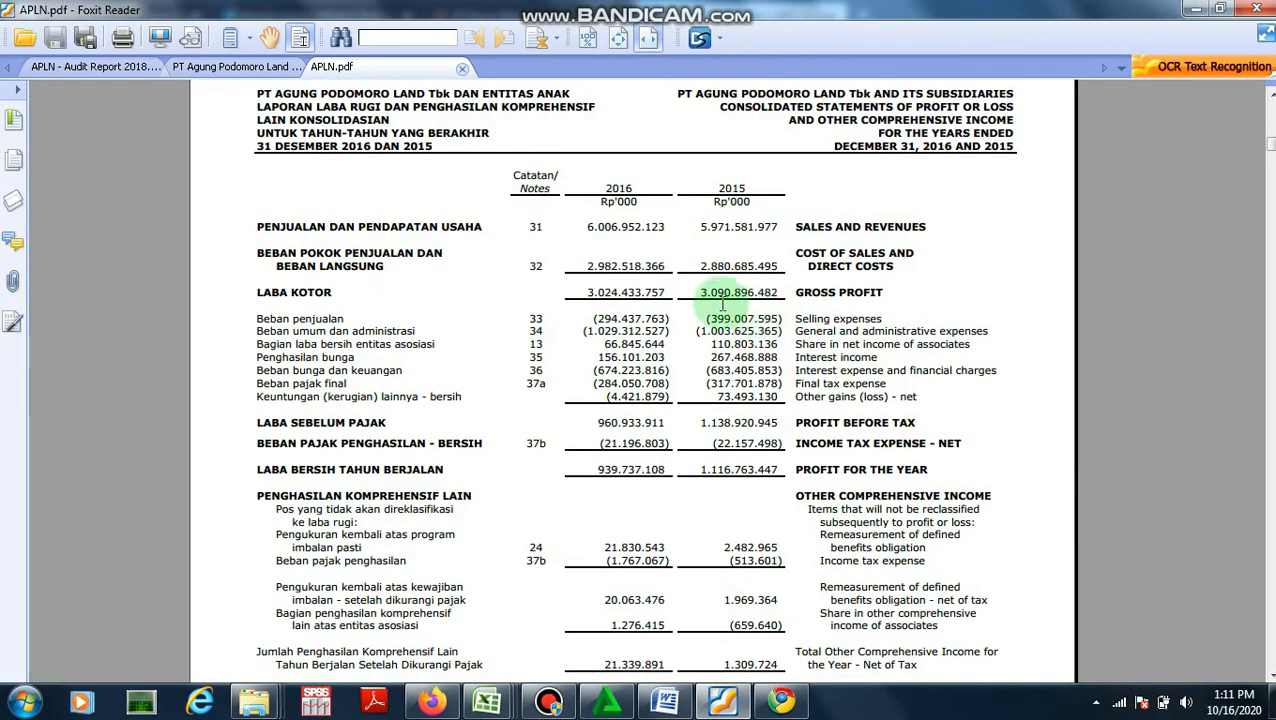
left_click(228, 66)
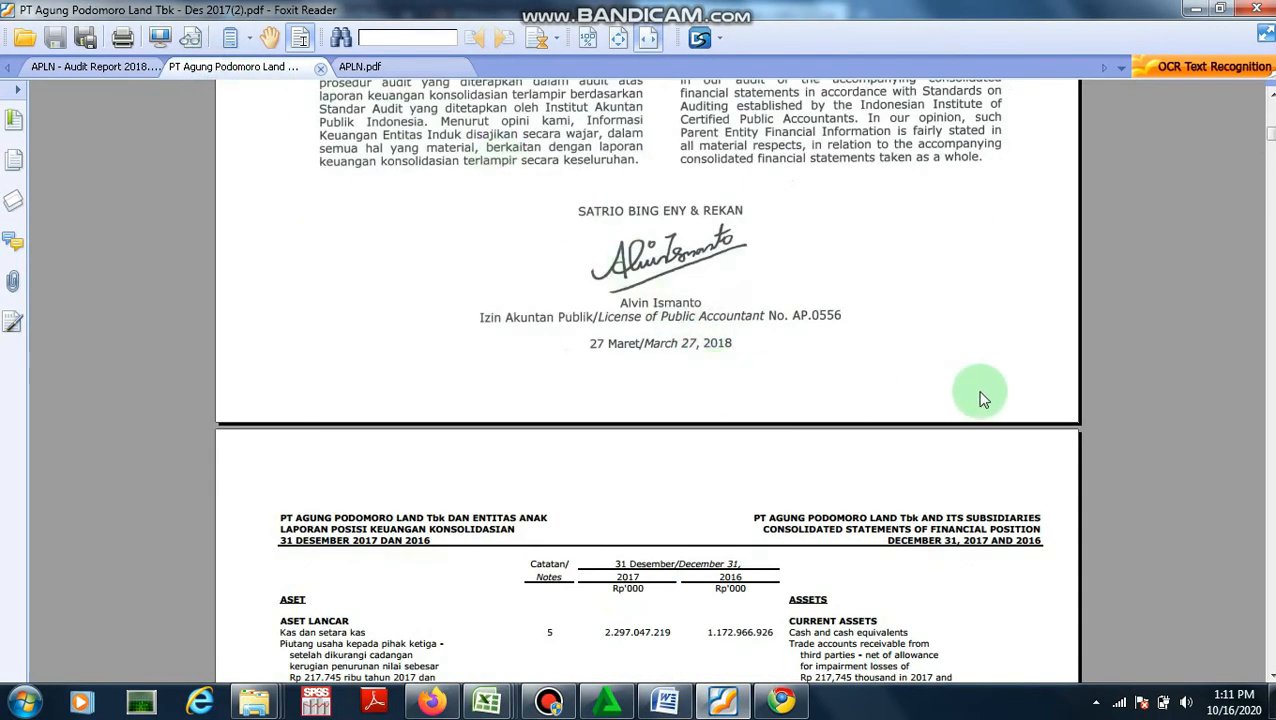
scroll(704, 325, "down", 1)
left_click(104, 67)
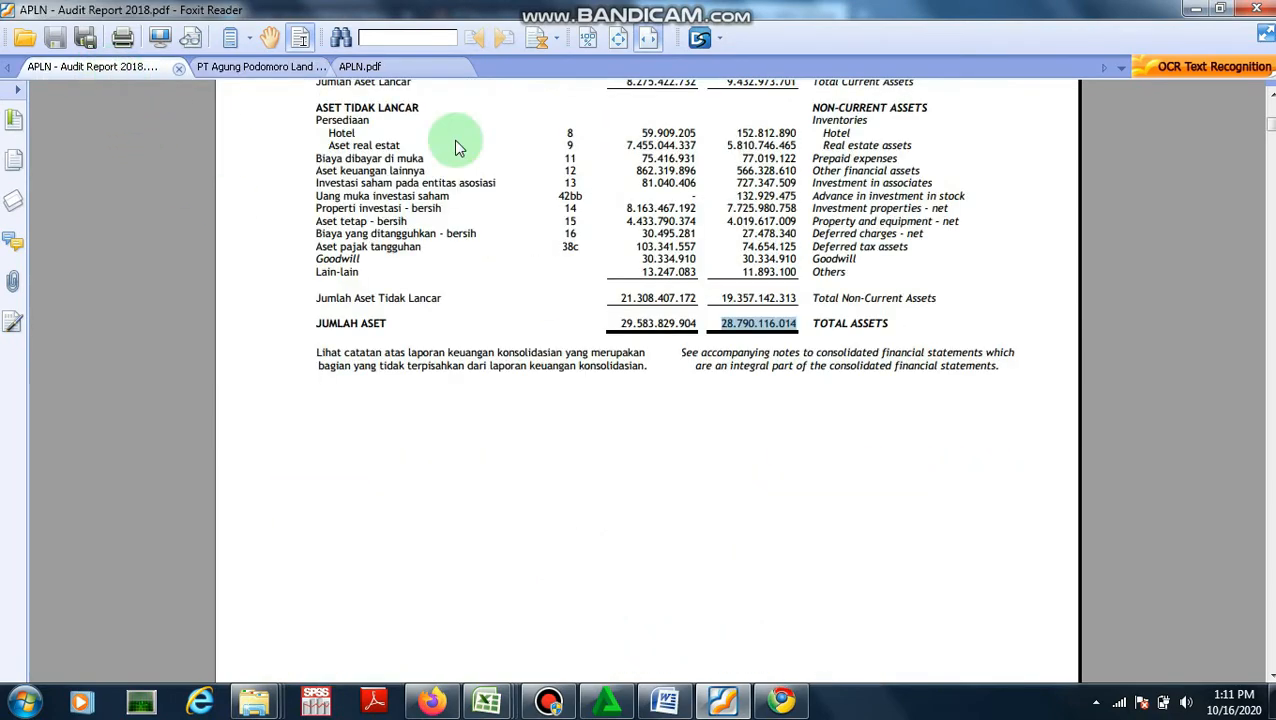
scroll(765, 300, "up", 2)
scroll(758, 319, "down", 10)
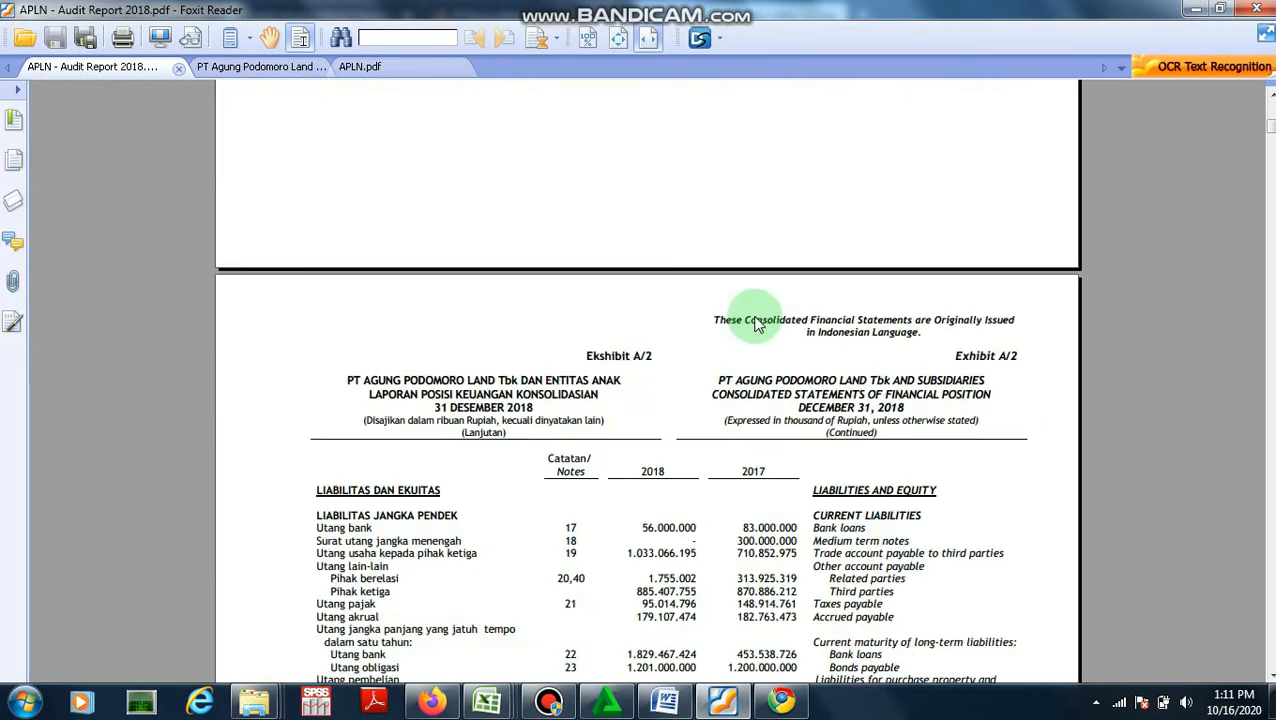
scroll(740, 327, "down", 20)
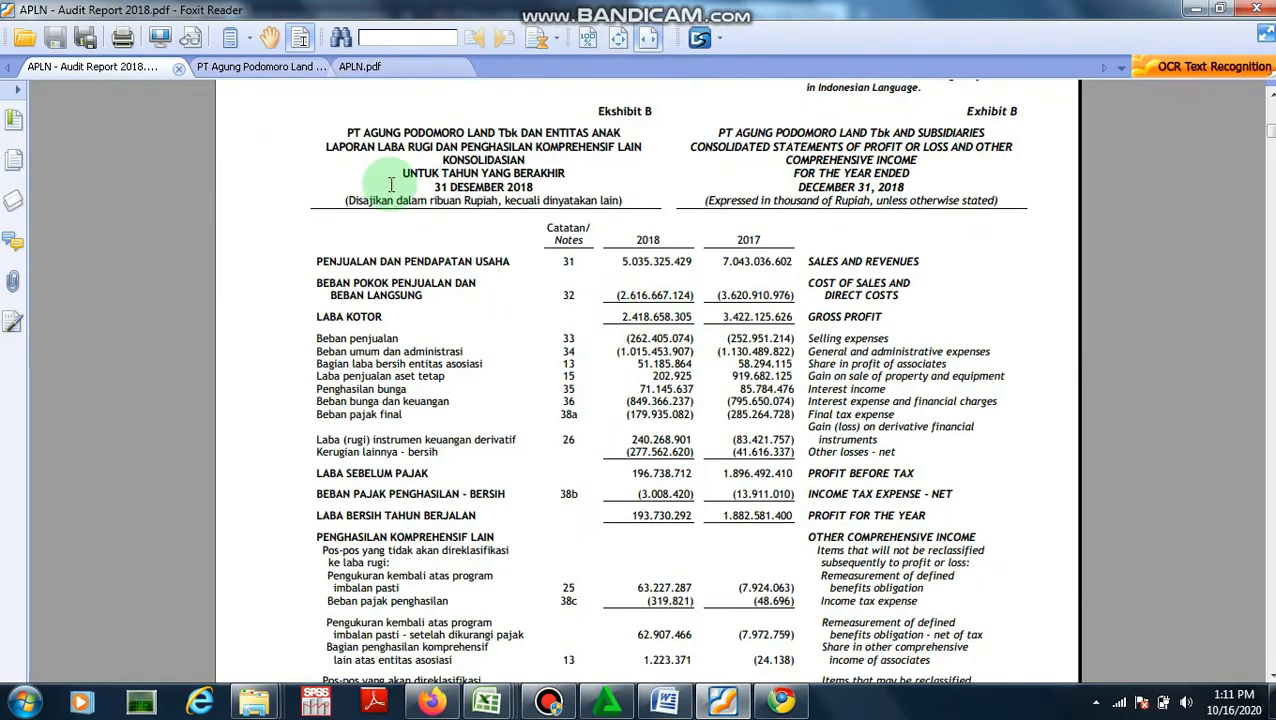
scroll(588, 340, "down", 3)
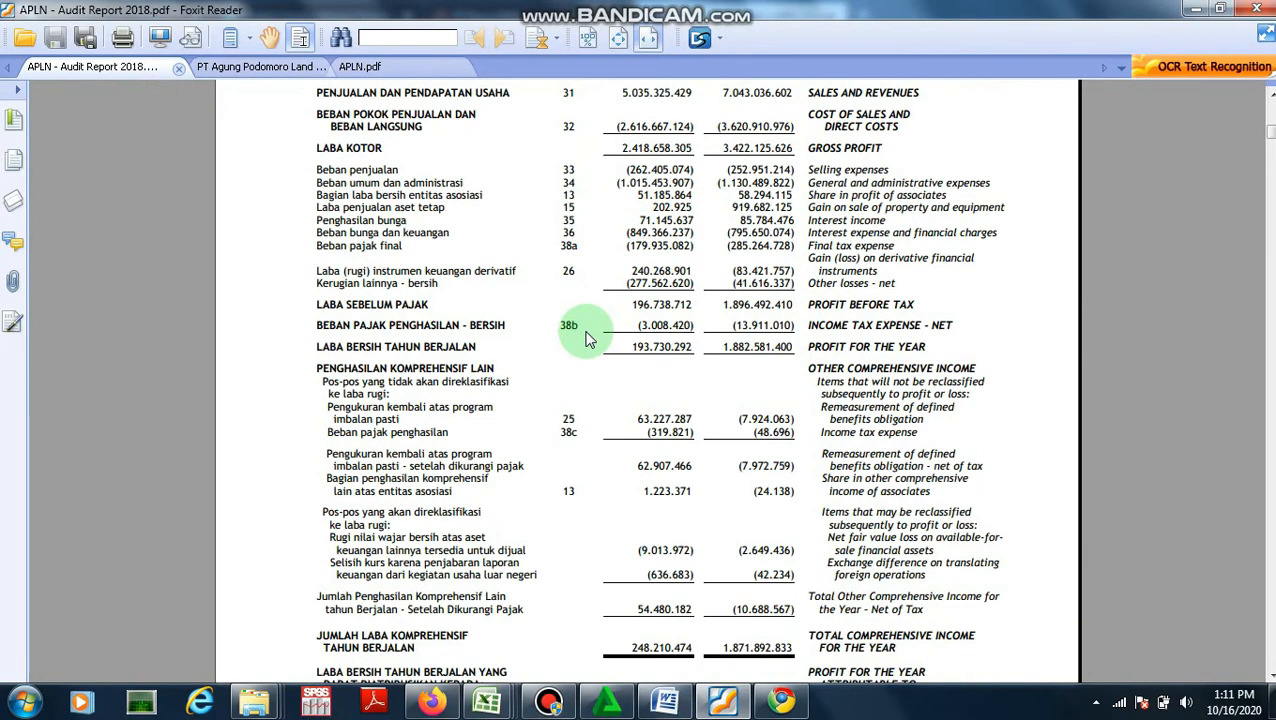
scroll(590, 335, "down", 11)
scroll(592, 325, "up", 20)
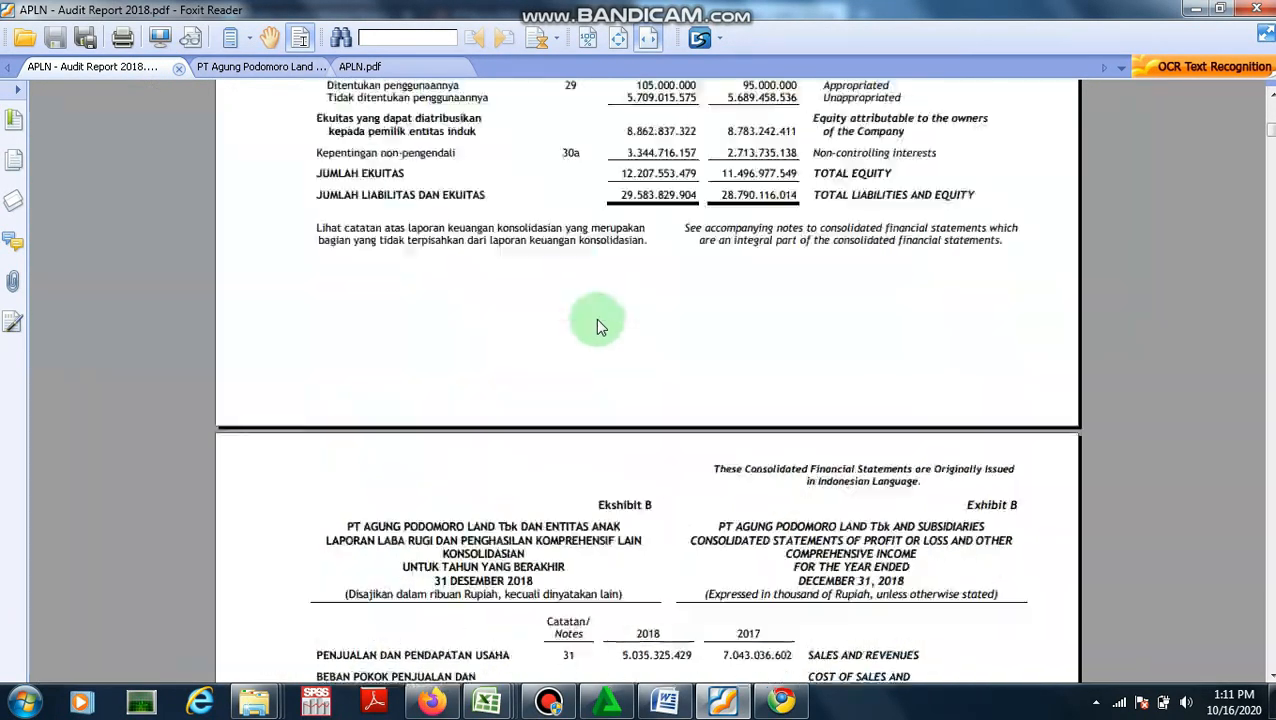
scroll(597, 326, "up", 6)
Copy the 2018 total equity, 12.207.553.479, and paste it in Excel as T.EQUITY in the 28 Maret 2019 row
left_click_drag(615, 508, 697, 512)
key("ctrl+c")
right_click(697, 512)
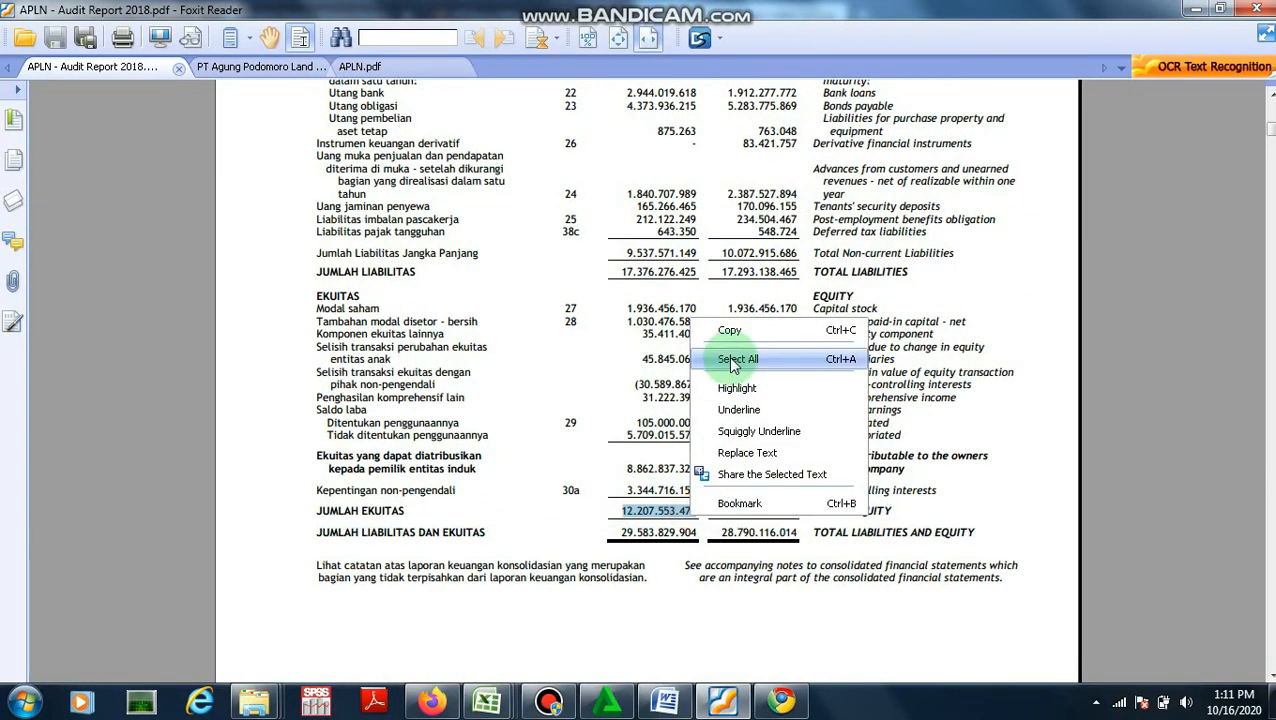
left_click(825, 330)
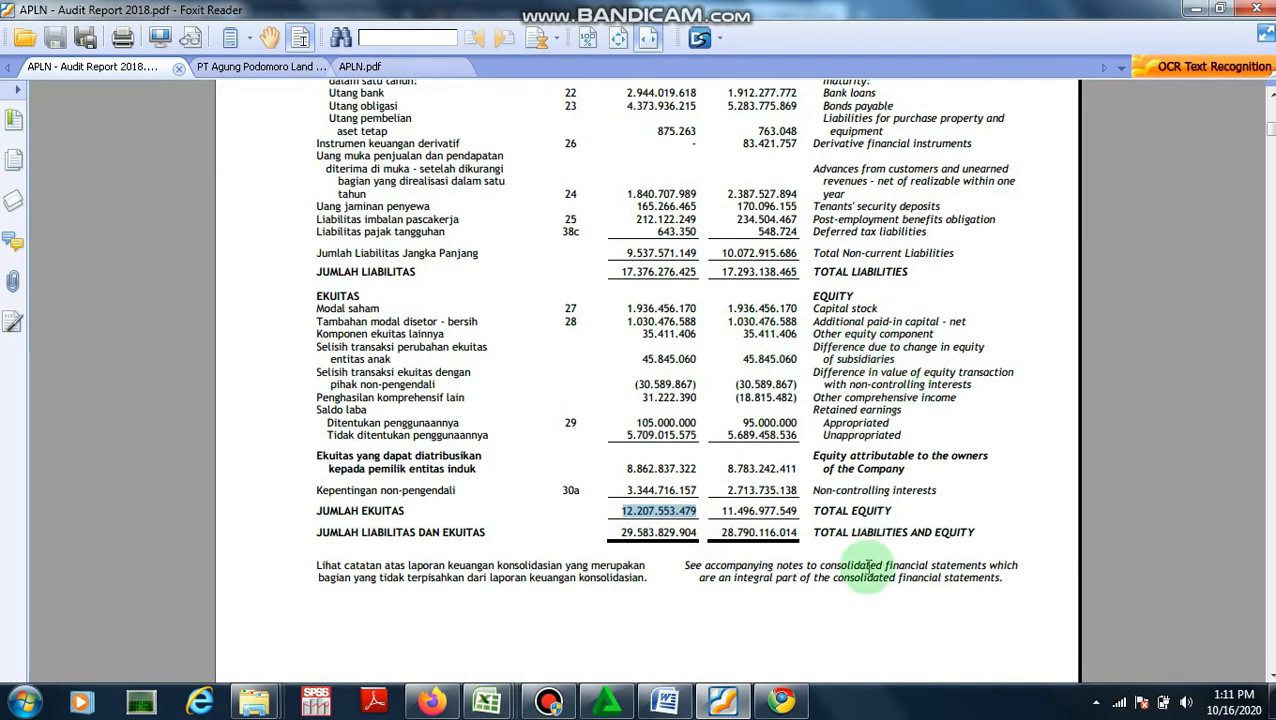
left_click(486, 702)
left_click(481, 665)
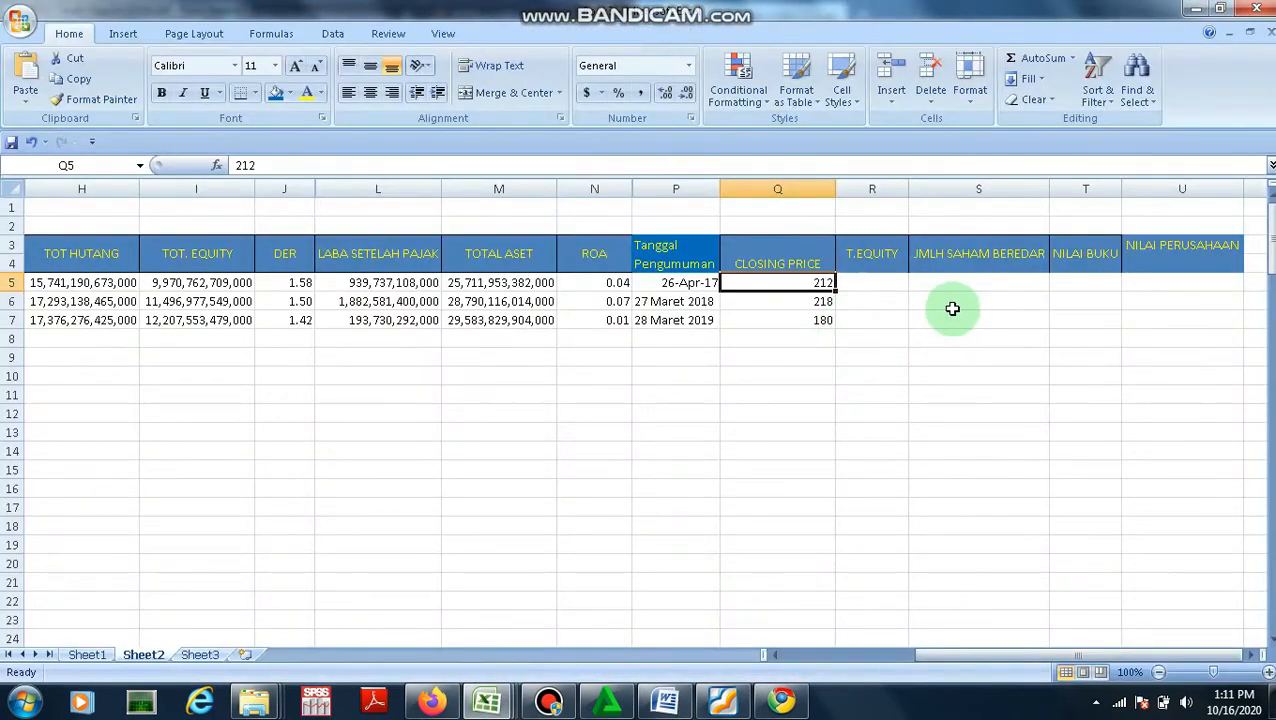
right_click(888, 319)
left_click(934, 372)
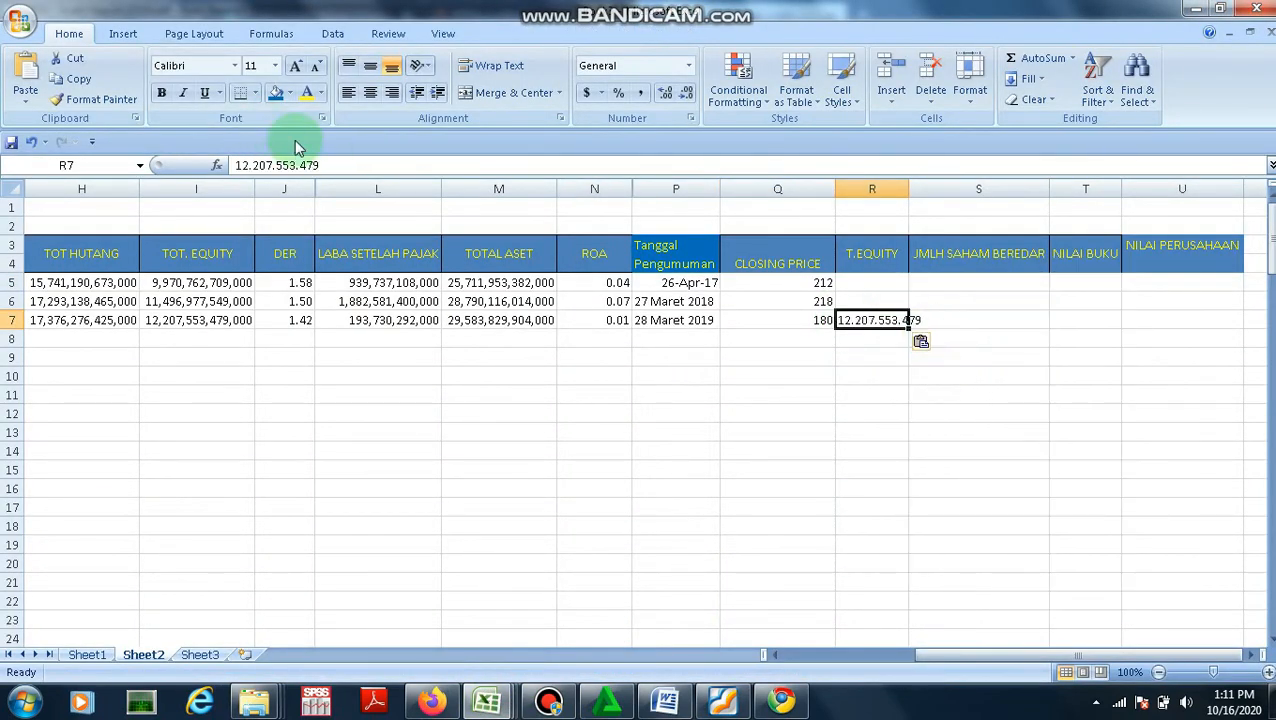
left_click(252, 165)
key("BackSpace")
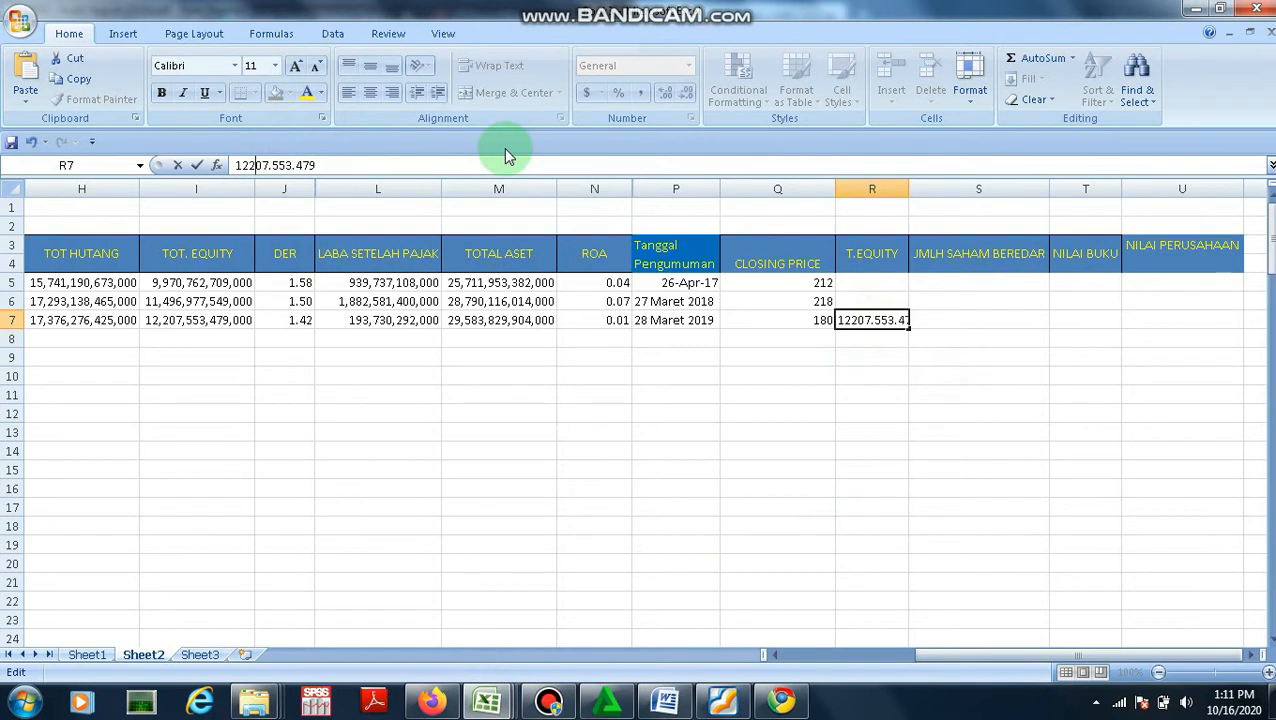
key("Right")
key("Right")
key("Right")
key("Delete")
key("Right")
key("Right")
key("Right")
key("Delete")
key("Right")
type("000")
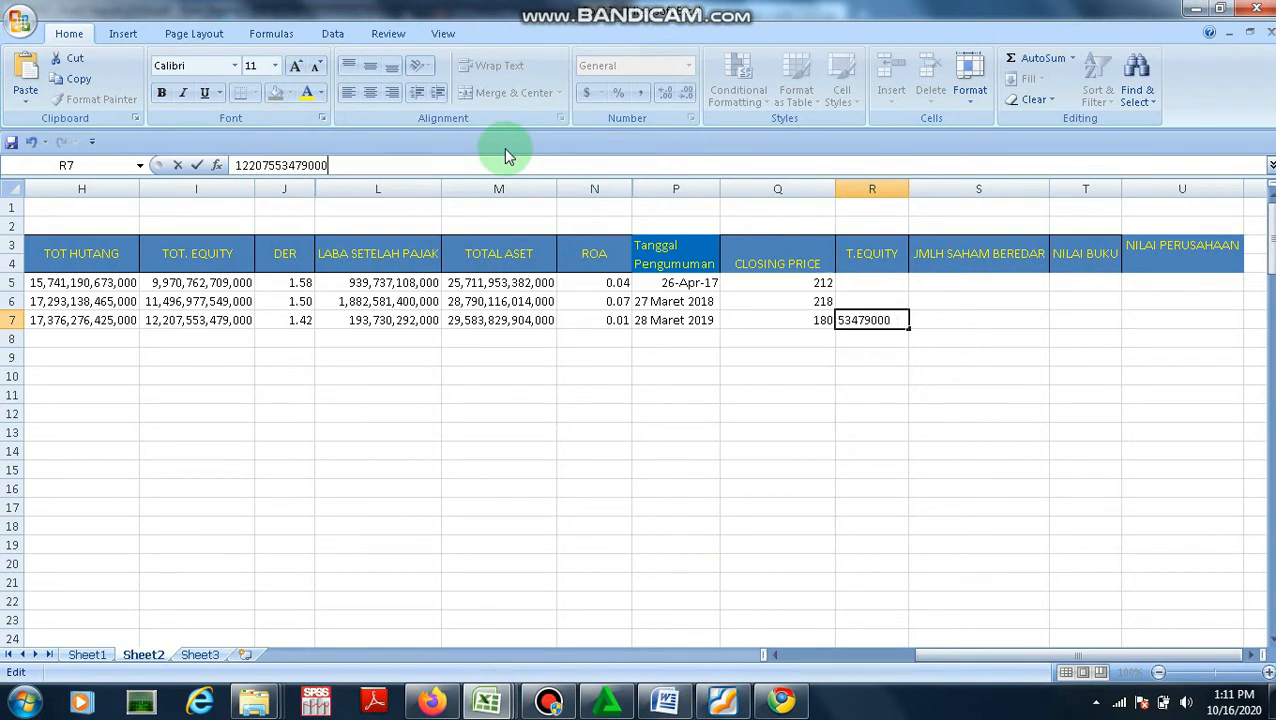
key("Return")
Apply the TOTAL ASET number format to cell R7 and autofit the T.EQUITY column
left_click(515, 284)
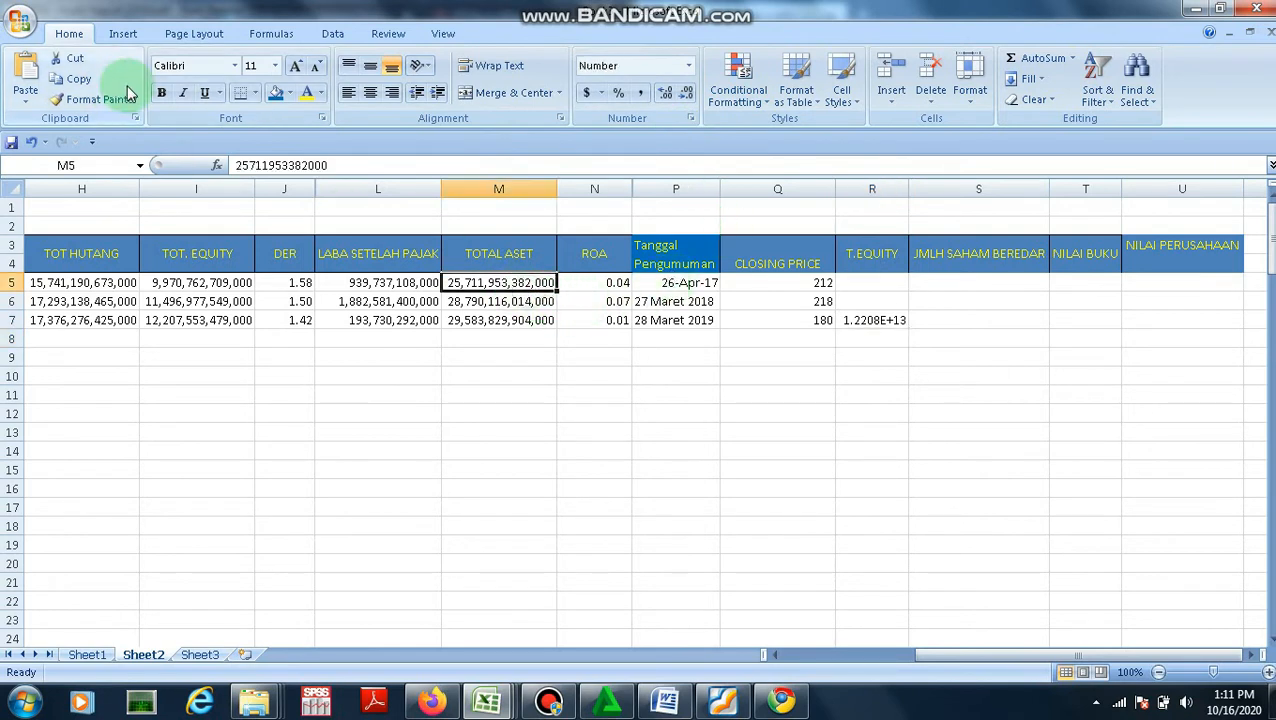
left_click(95, 99)
left_click(863, 320)
double_click(908, 189)
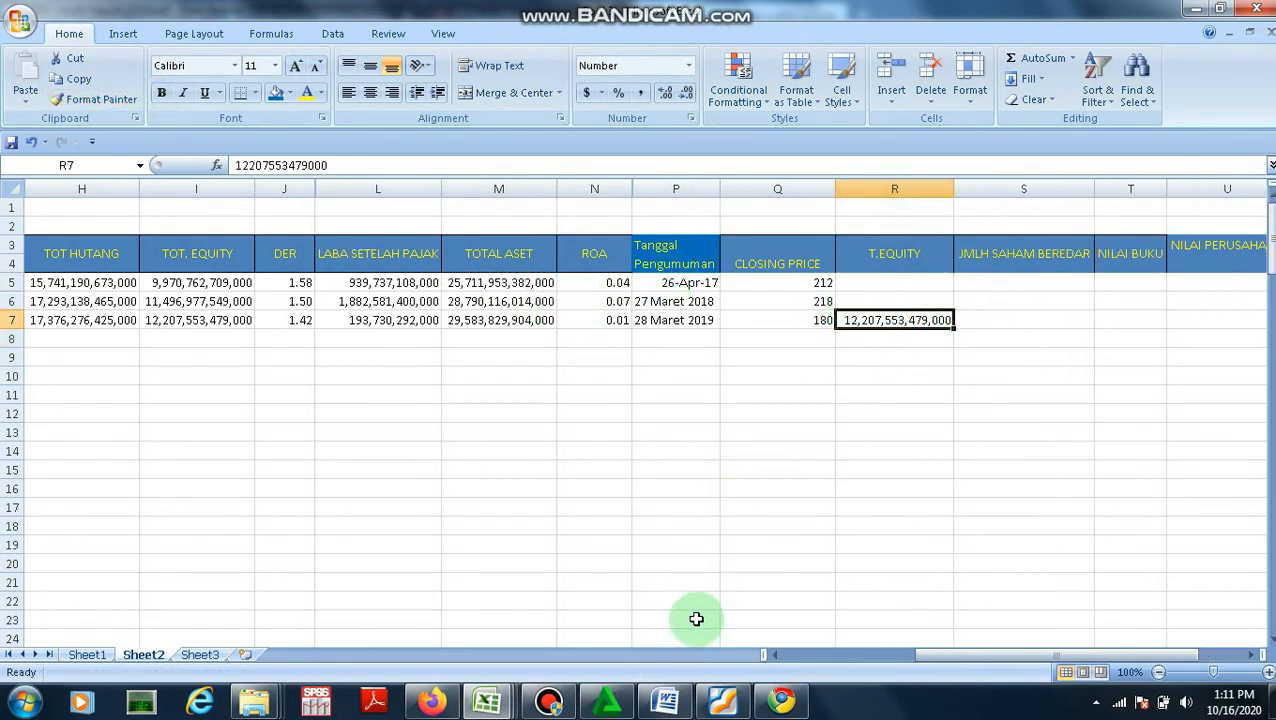
Copy the 2017 total equity, 11.496.977.549, from the 2018 audit report in Foxit Reader and paste it into cell R6 in Excel
left_click(722, 701)
left_click(720, 512)
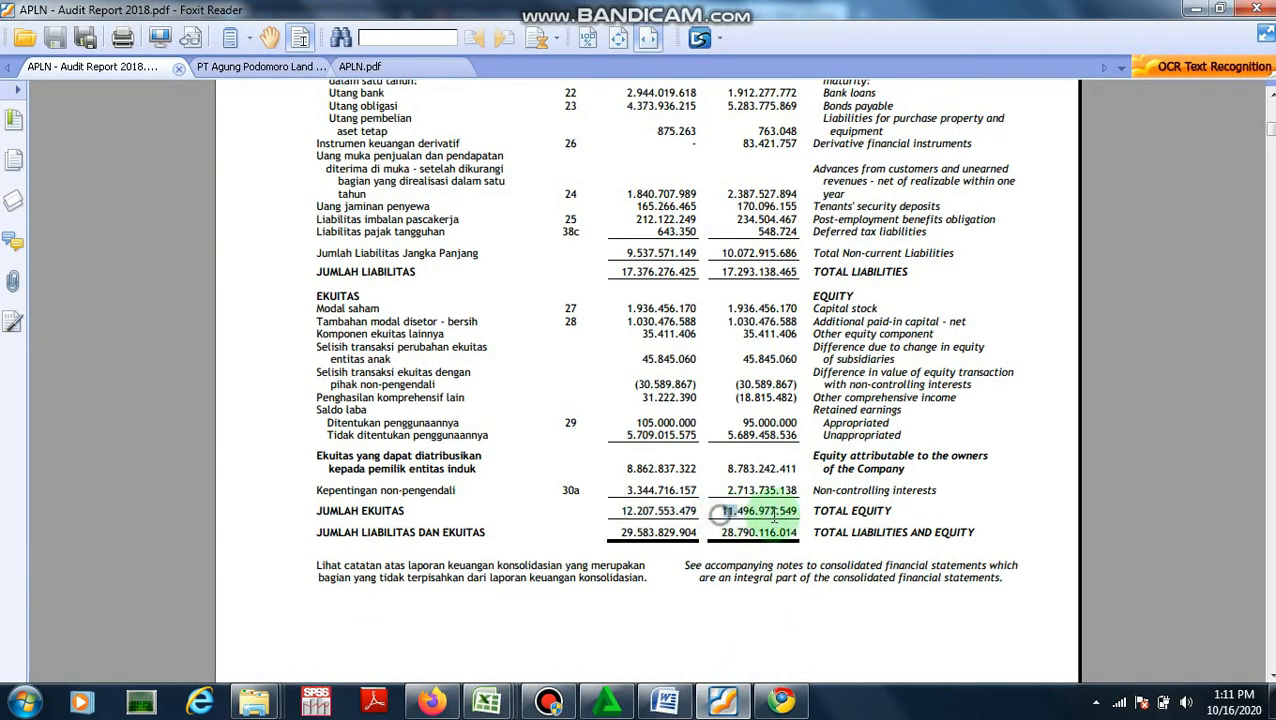
right_click(800, 511)
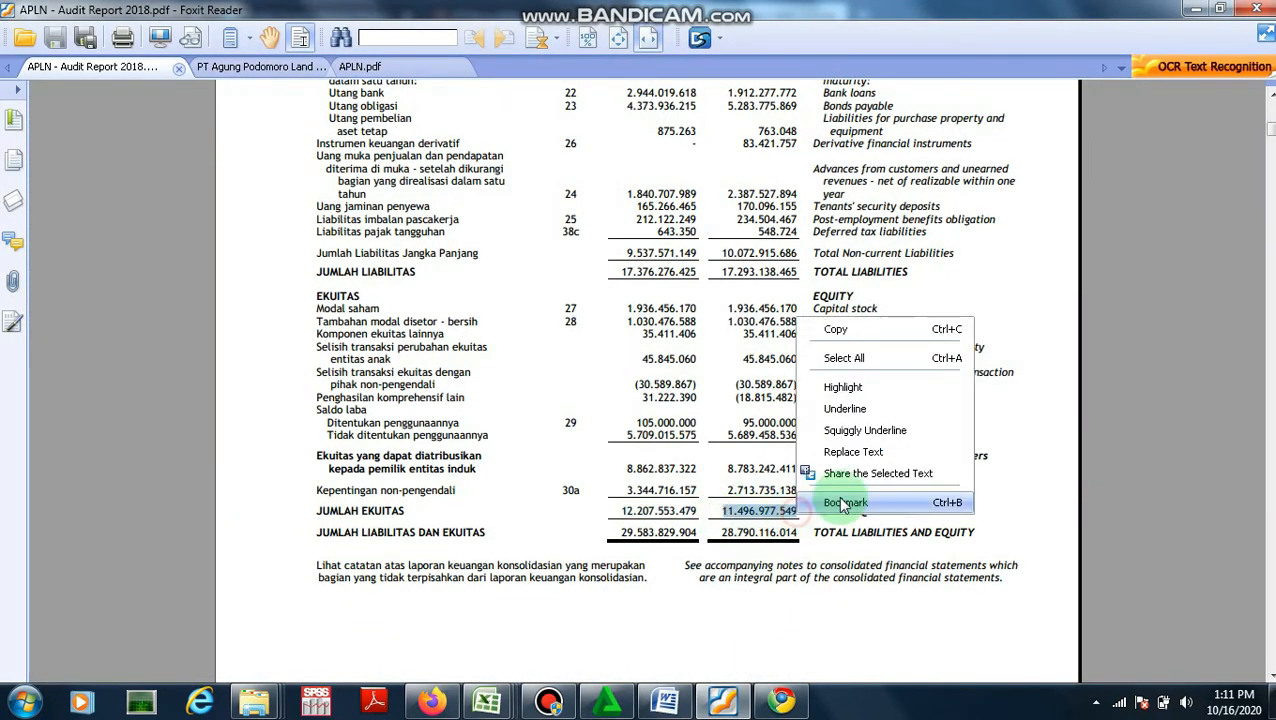
left_click(815, 322)
left_click(490, 708)
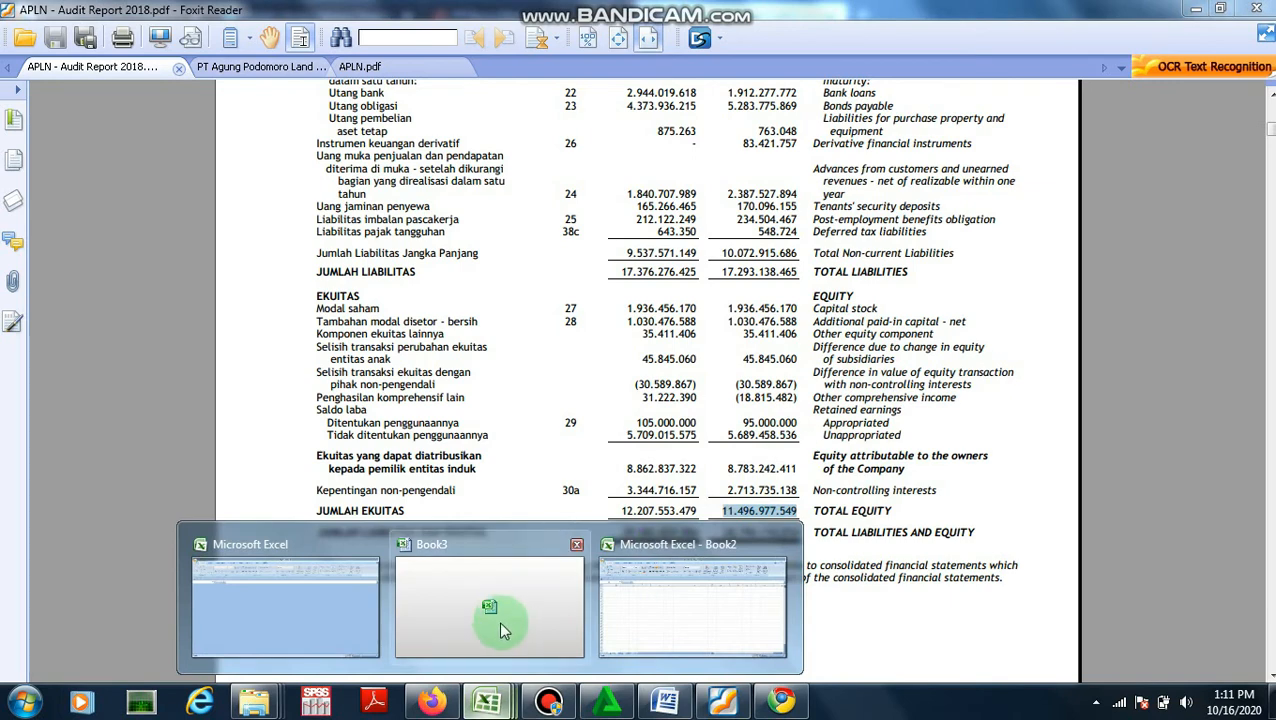
left_click(496, 538)
left_click(875, 297)
right_click(875, 297)
left_click(906, 345)
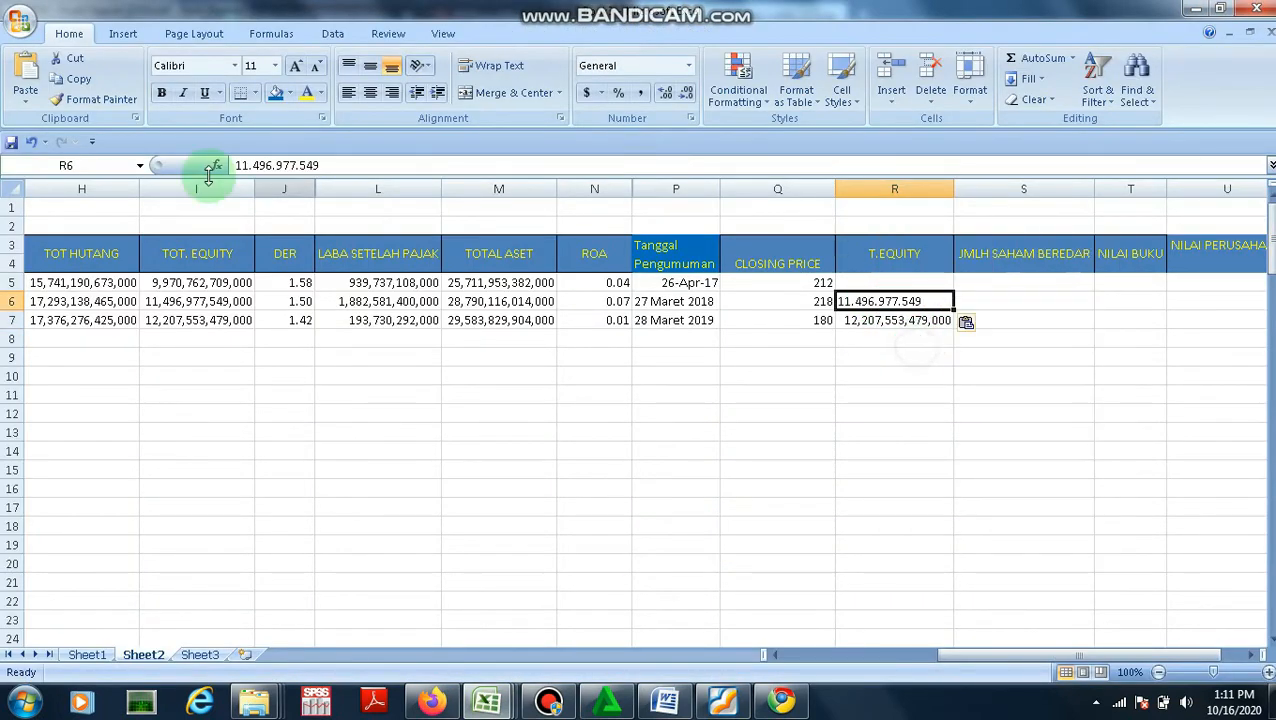
left_click(245, 165)
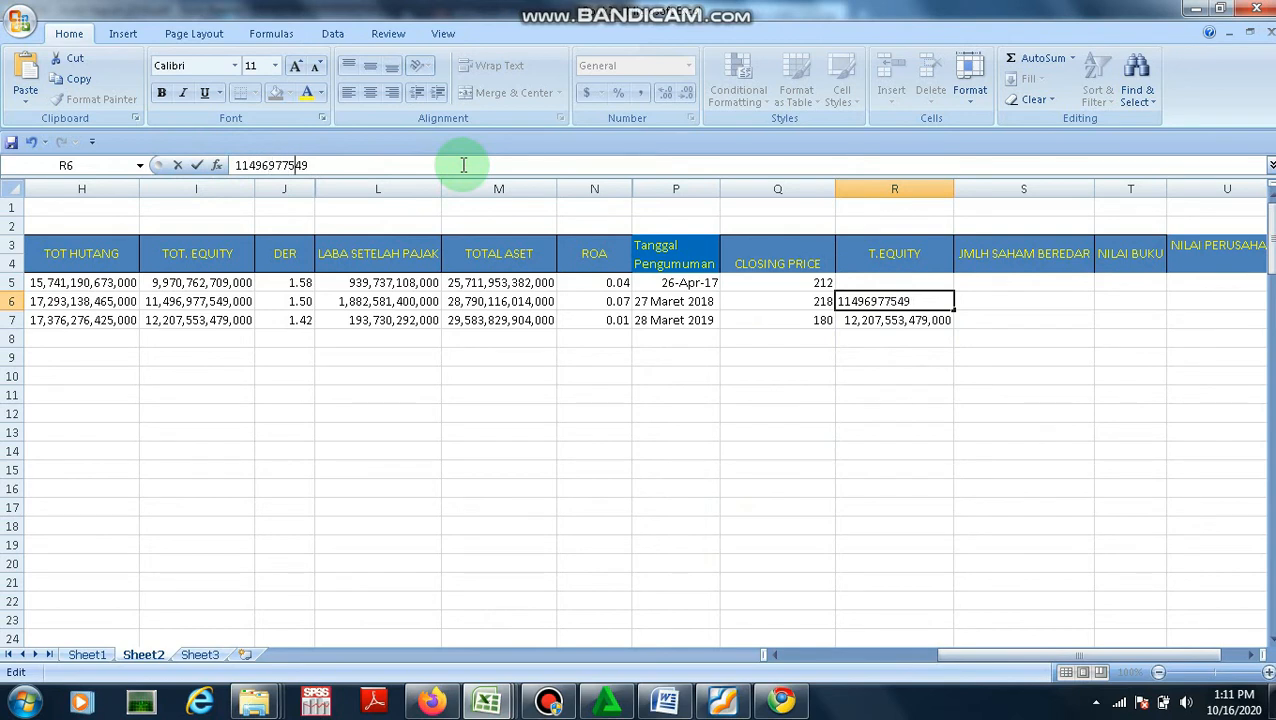
key("Return")
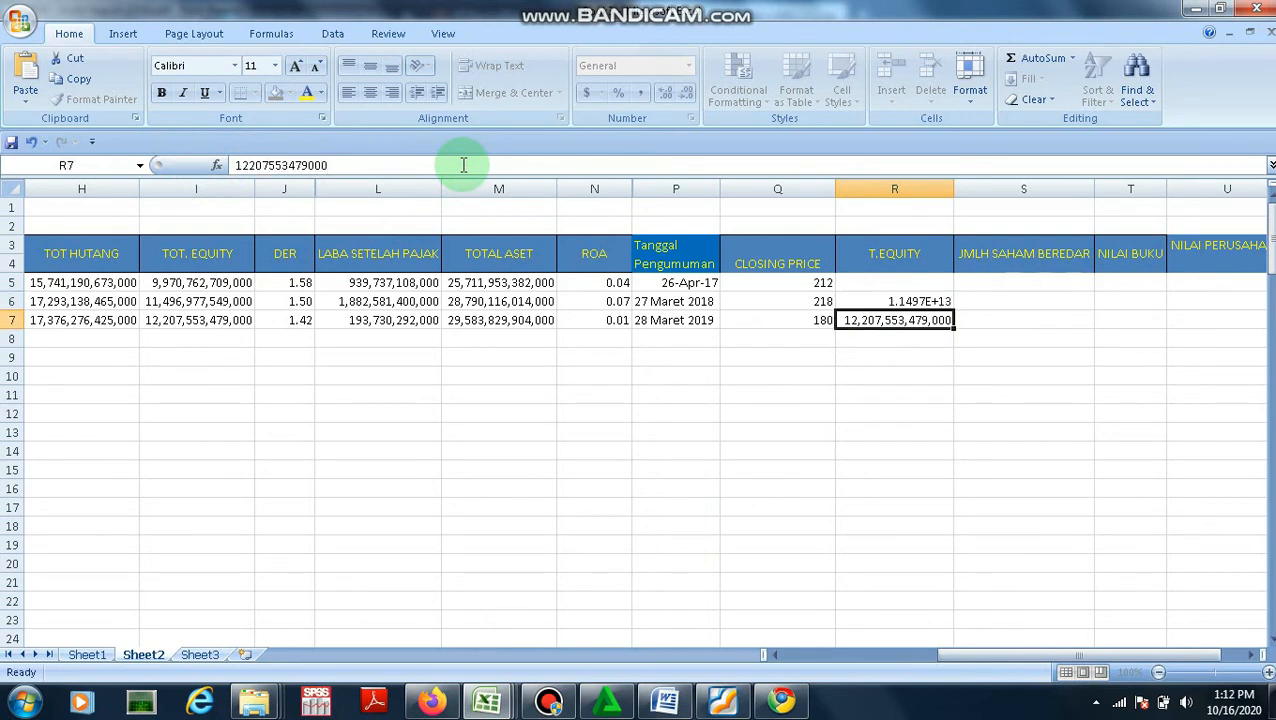
left_click(862, 320)
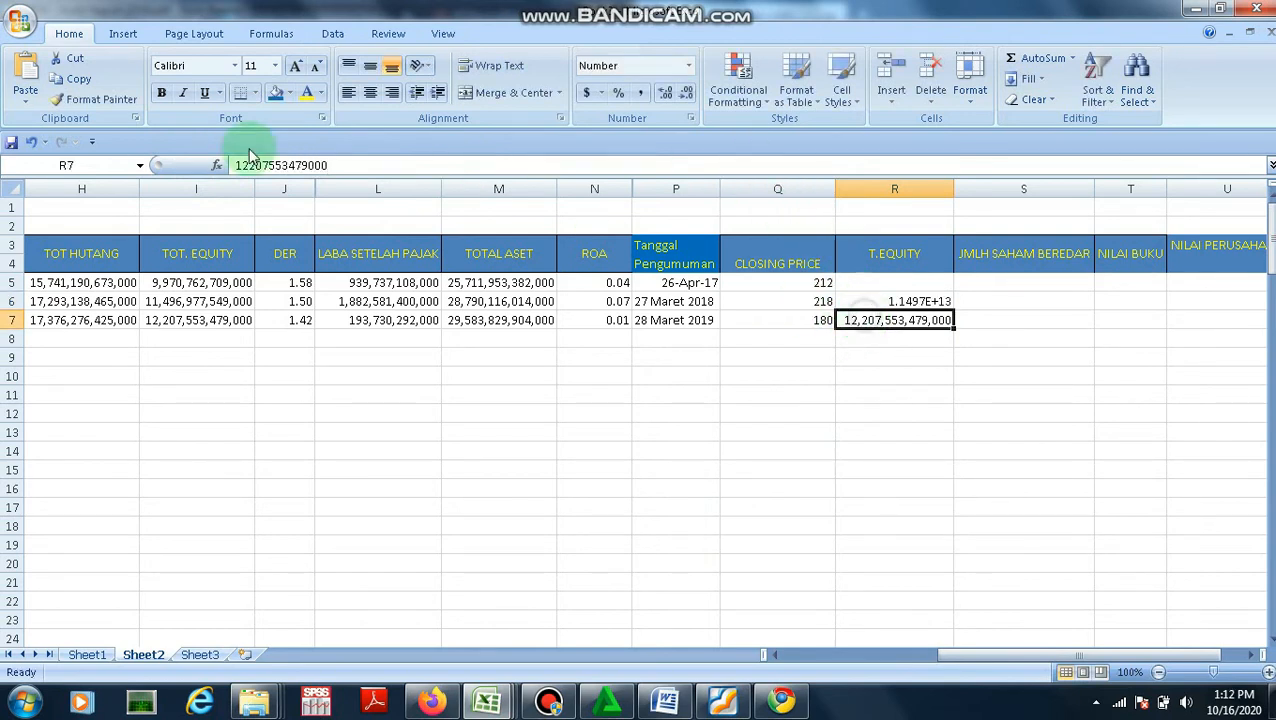
left_click(95, 99)
left_click_drag(900, 284, 914, 311)
left_click(912, 320)
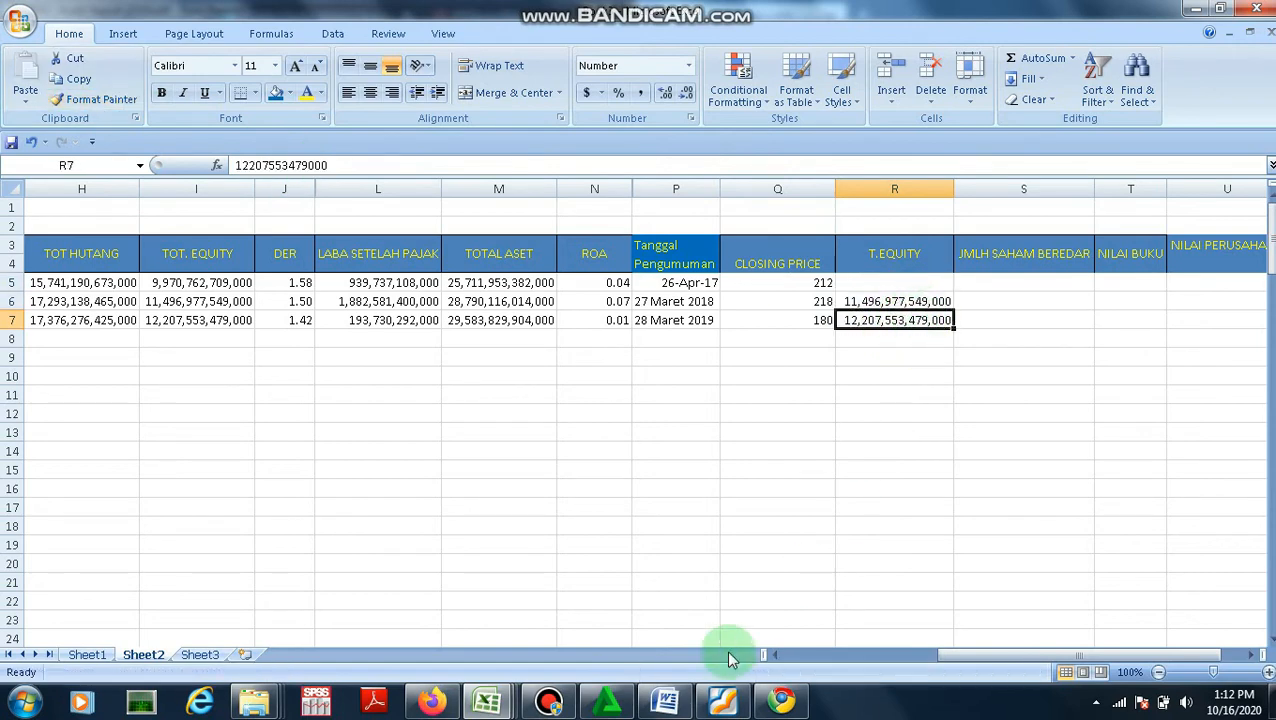
Switch to Foxit Reader, find the 2016 total equity in the APLN.pdf balance sheet and copy it
left_click(745, 705)
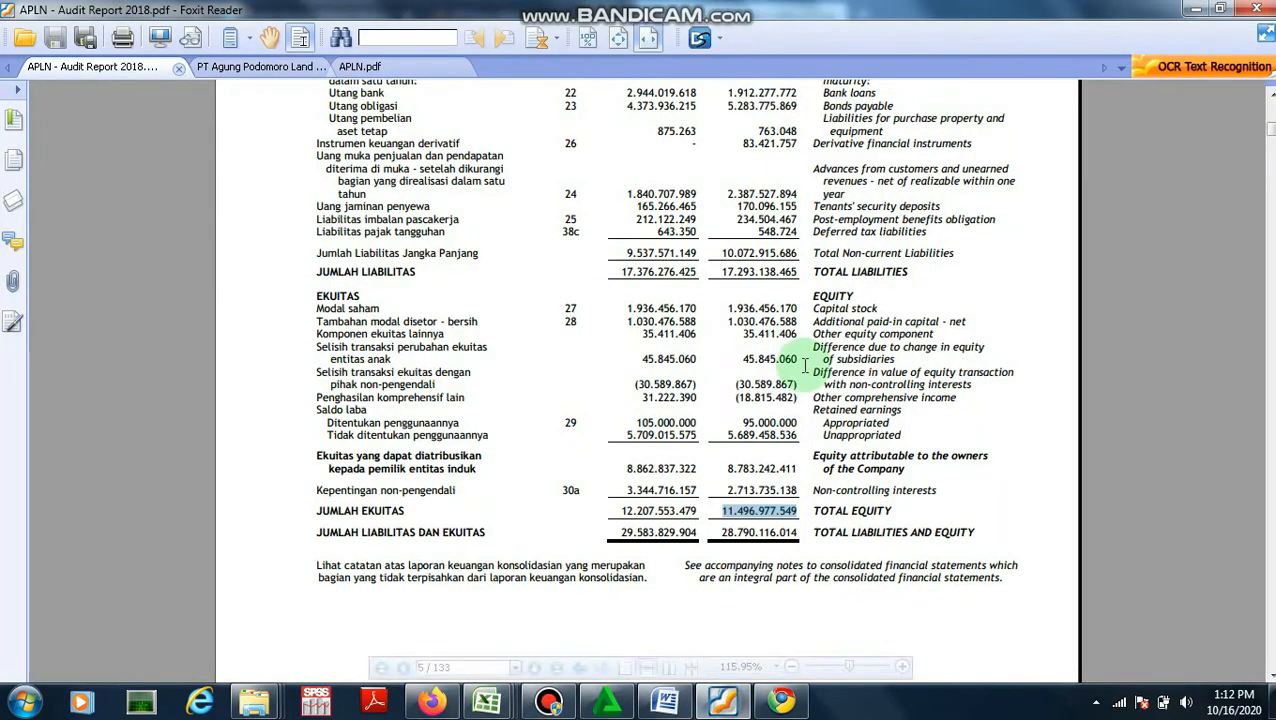
left_click(281, 70)
left_click(350, 67)
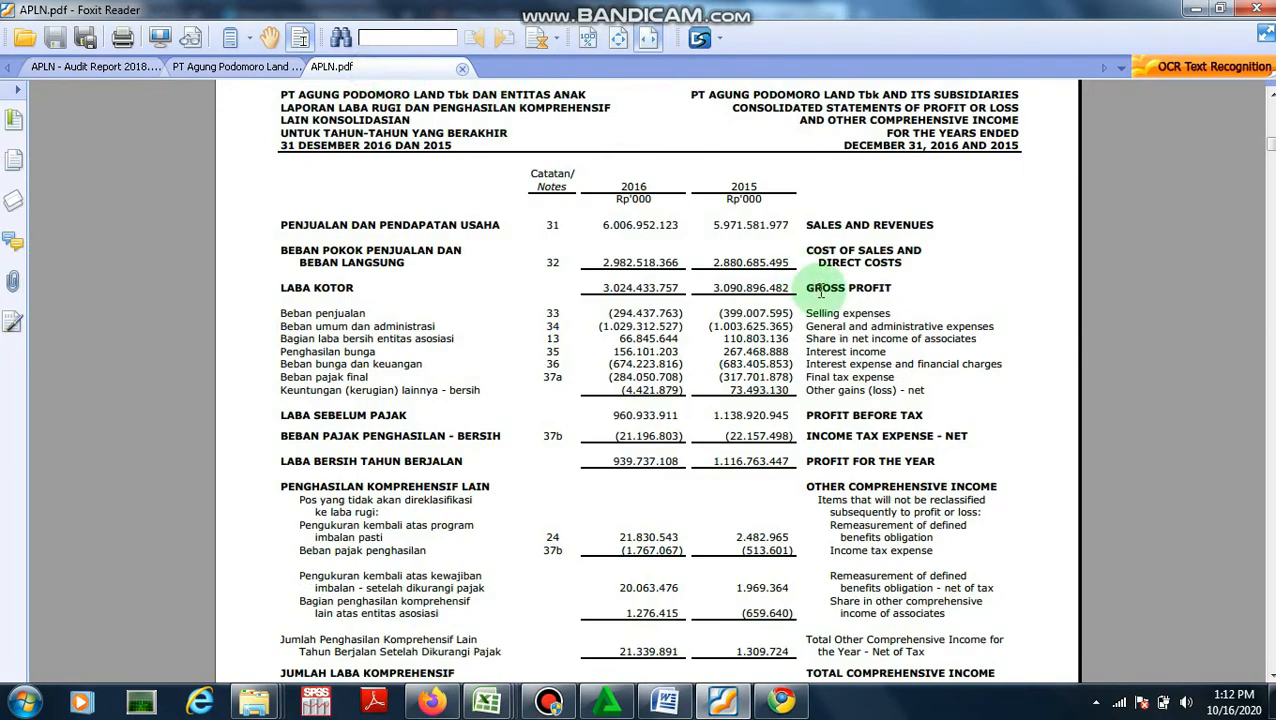
scroll(820, 290, "down", 5)
scroll(765, 225, "up", 15)
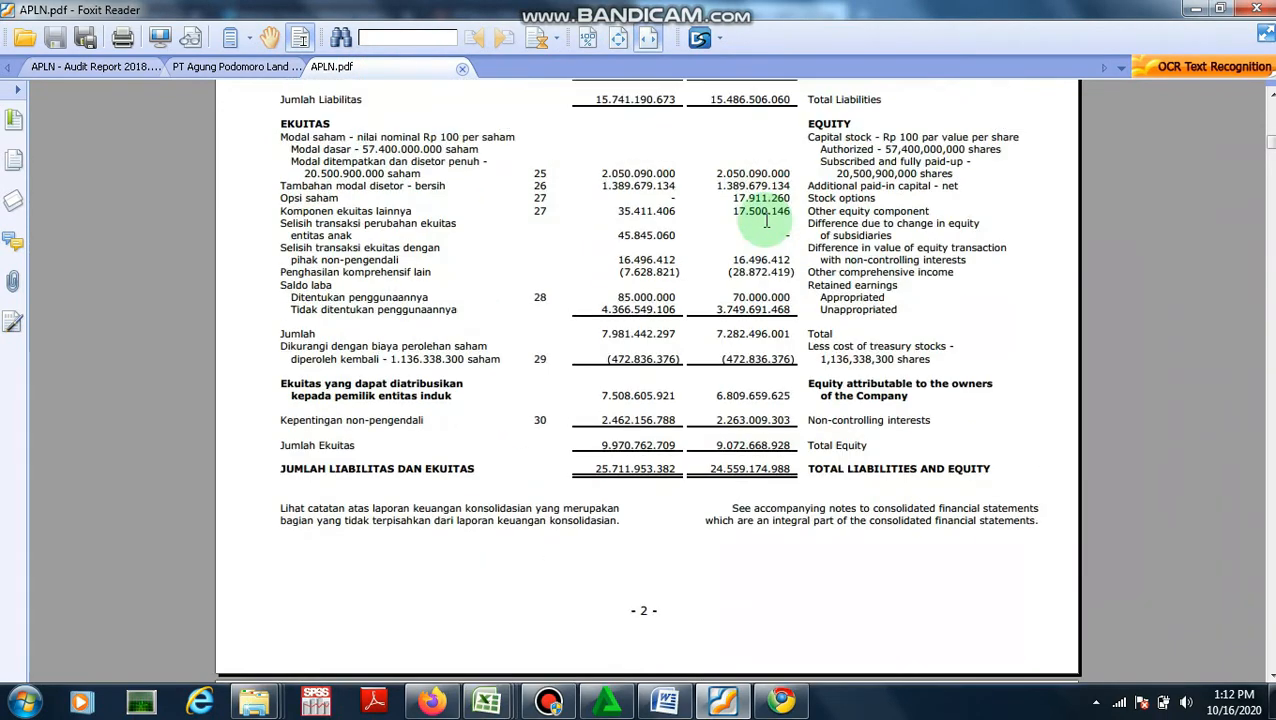
scroll(766, 222, "up", 10)
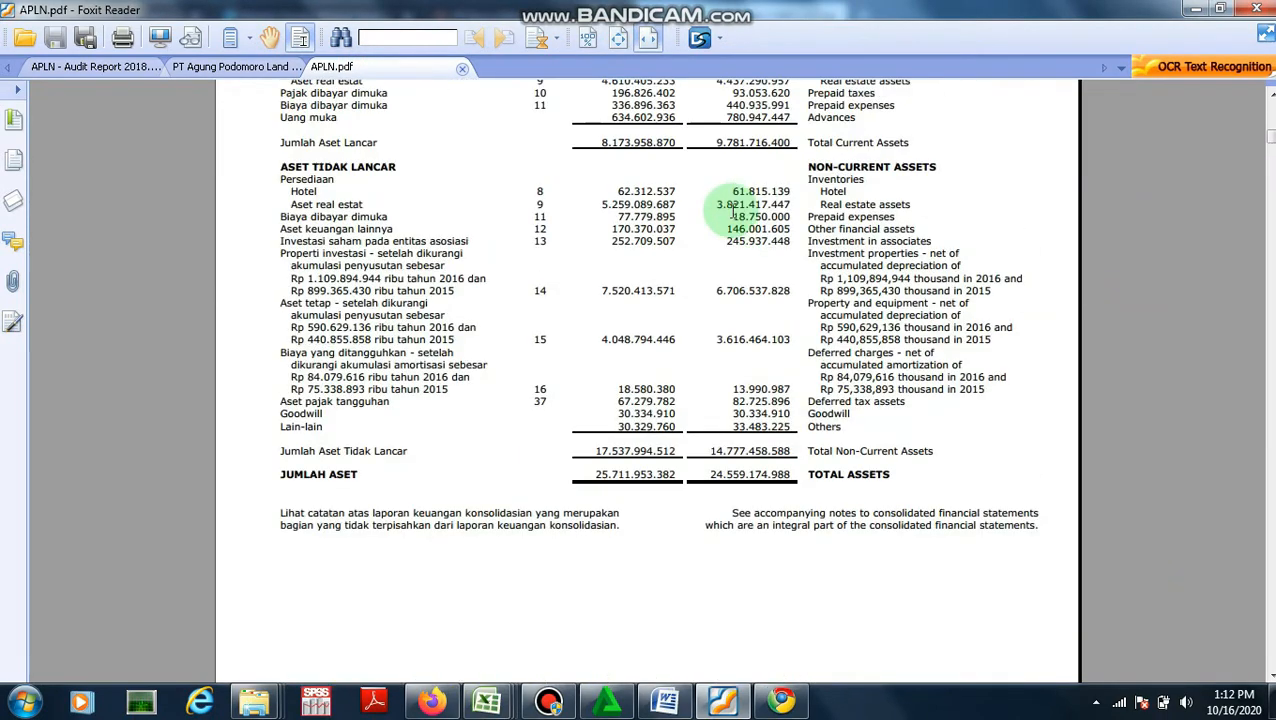
scroll(708, 258, "down", 12)
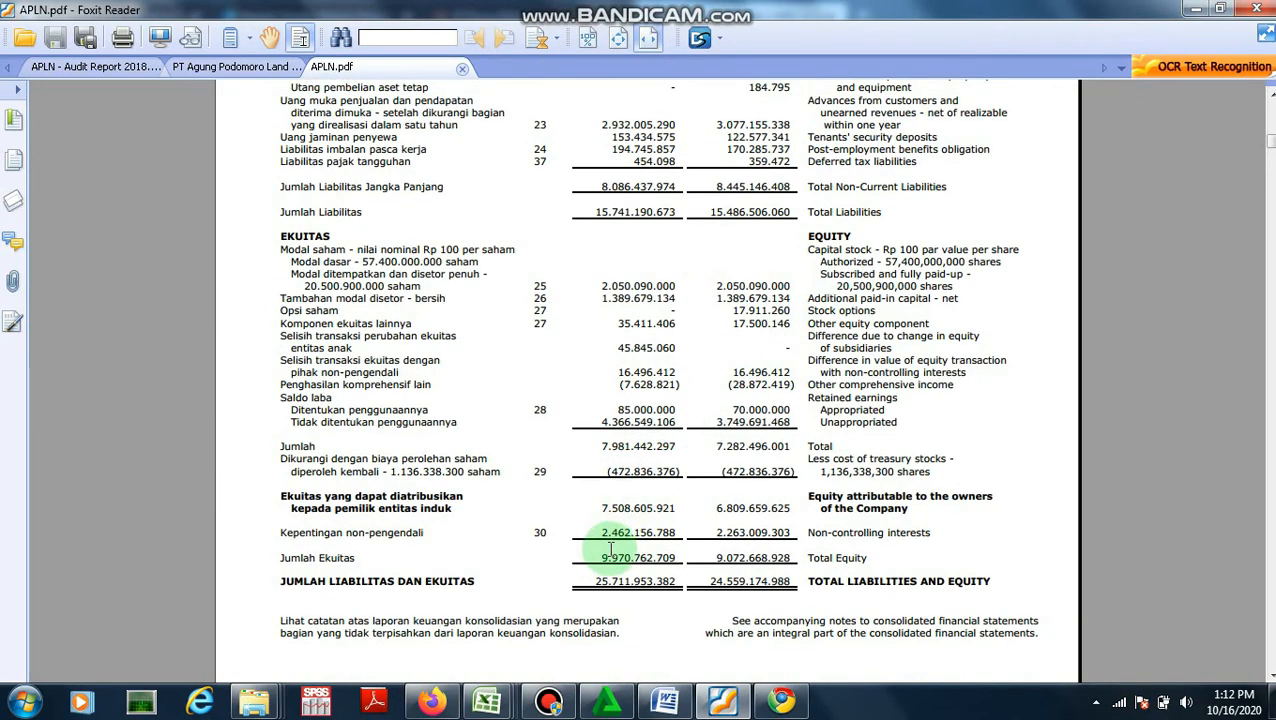
left_click(593, 553)
right_click(670, 560)
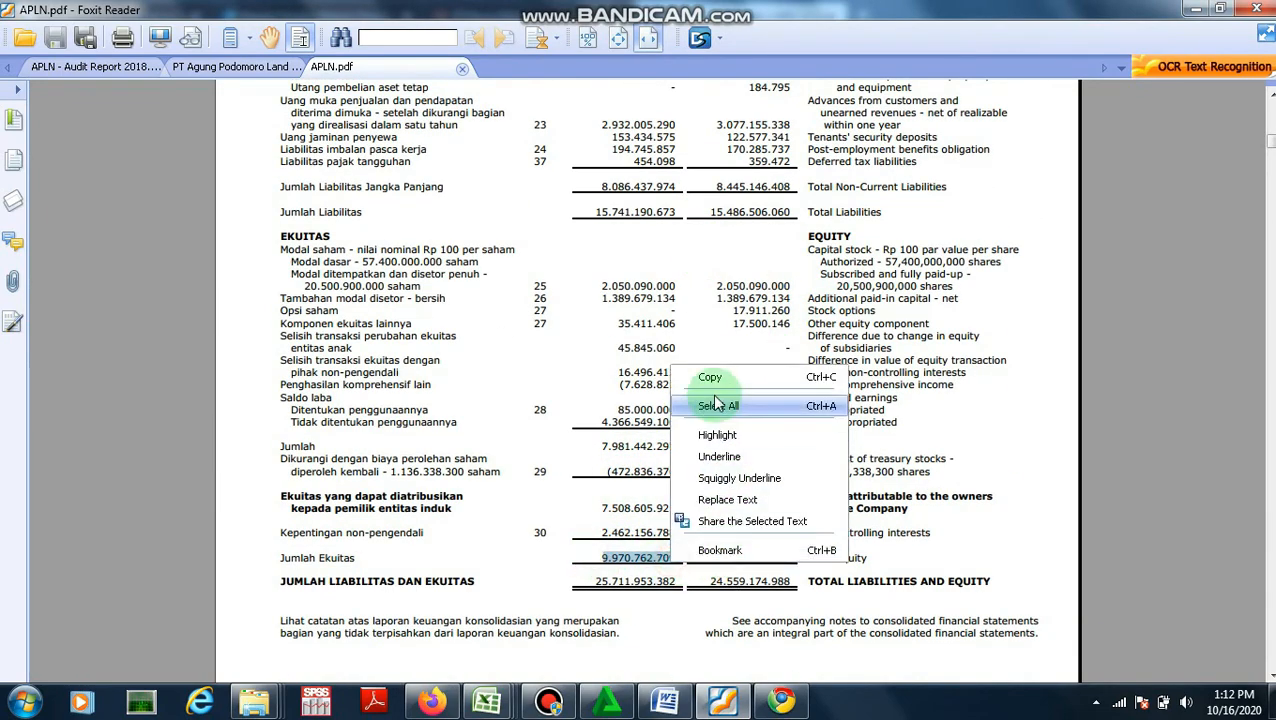
left_click(666, 368)
left_click(489, 706)
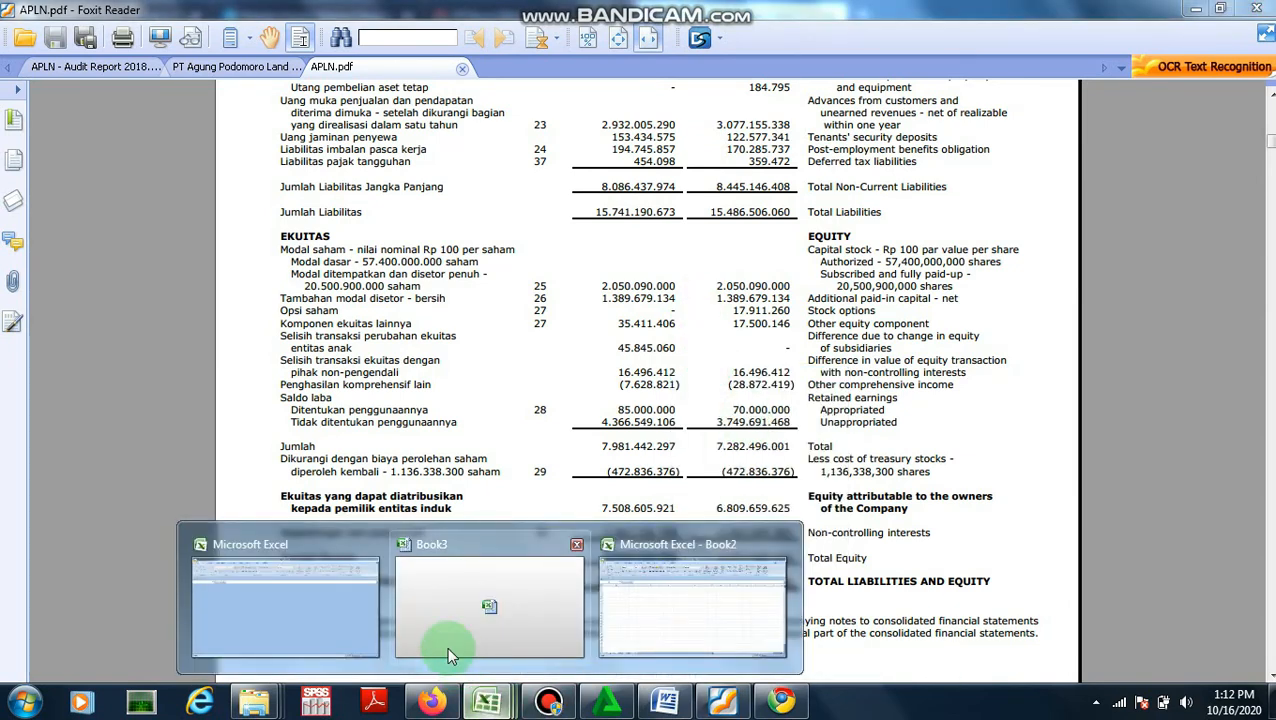
left_click(447, 646)
right_click(883, 282)
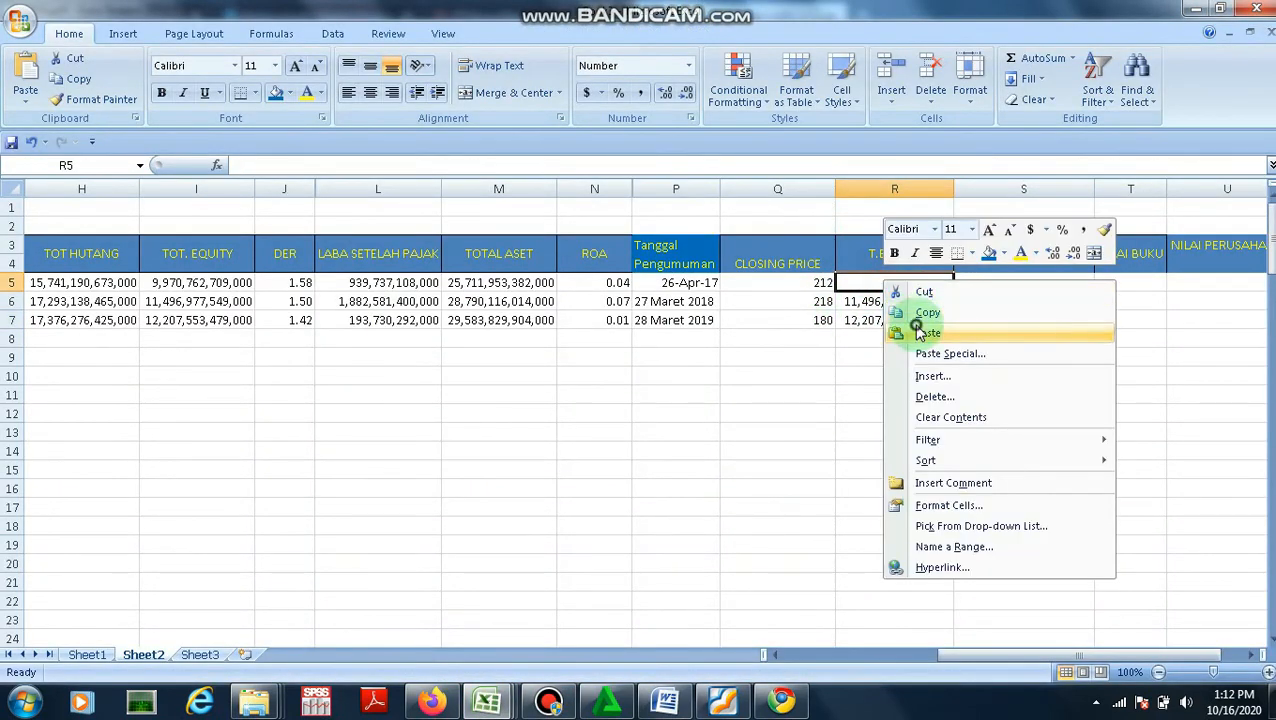
left_click(928, 333)
left_click(241, 164)
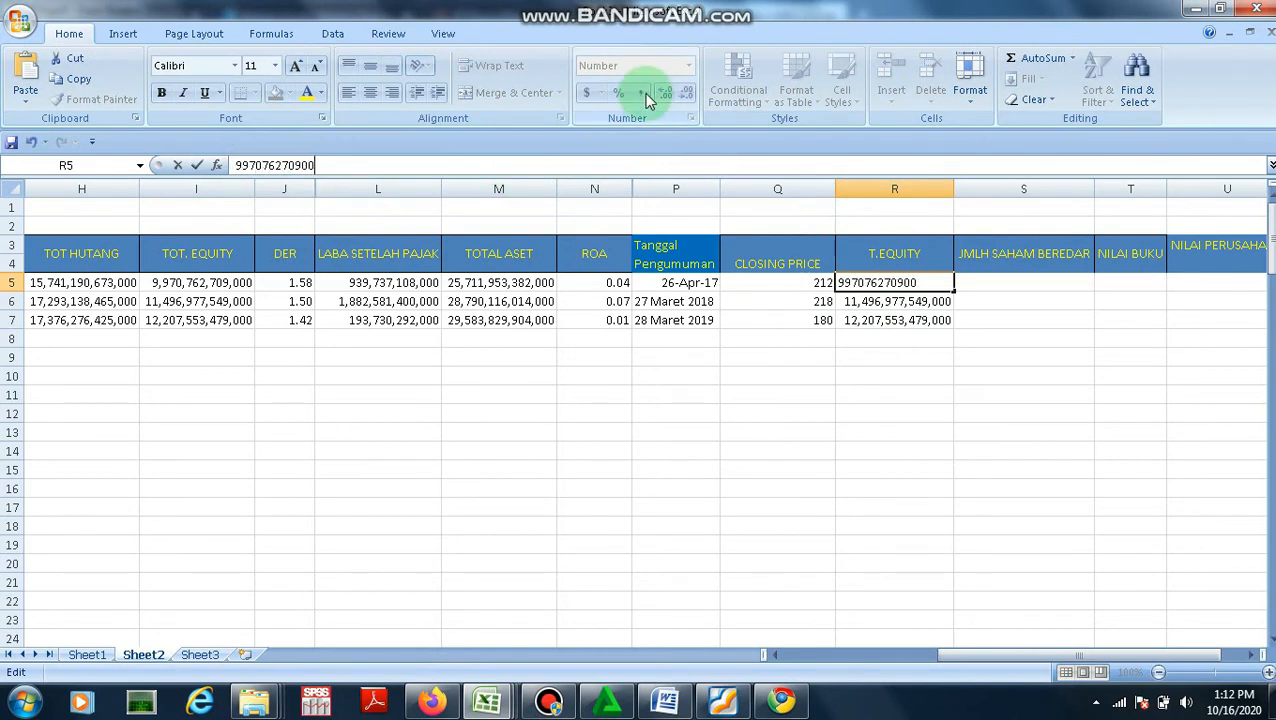
type("0")
key("Return")
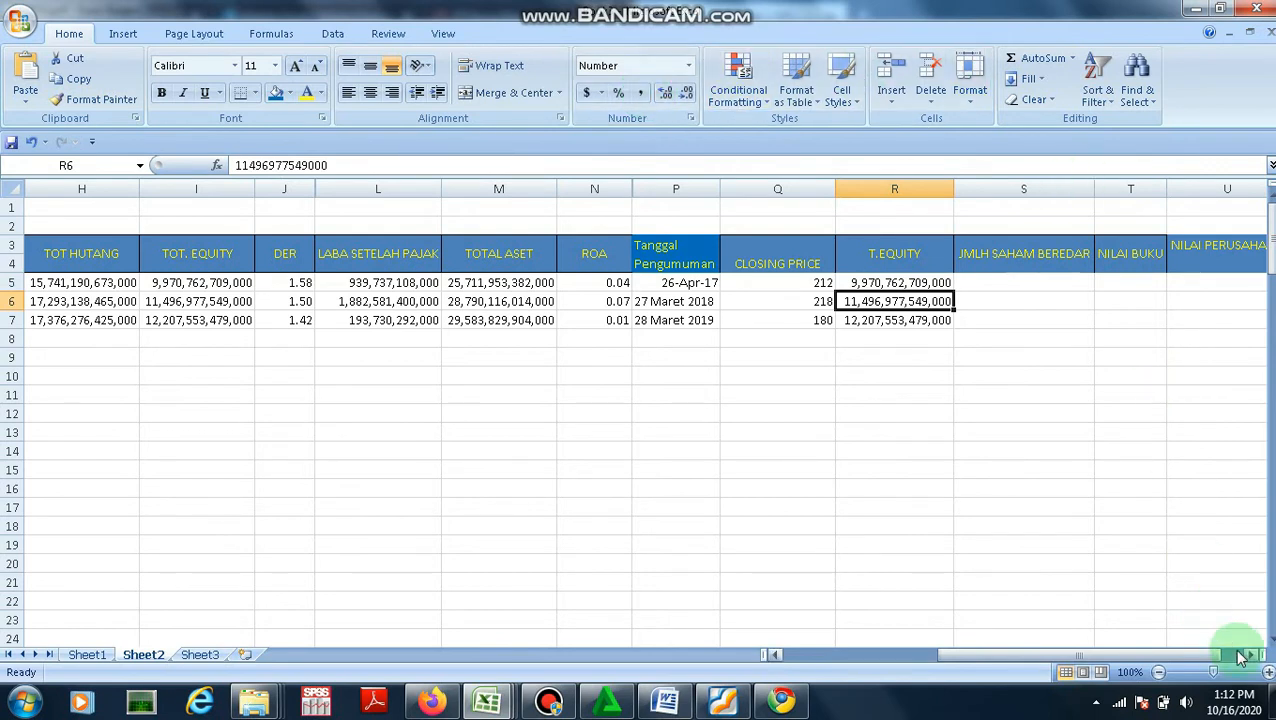
left_click(1254, 658)
left_click(1254, 658)
left_click(1254, 658)
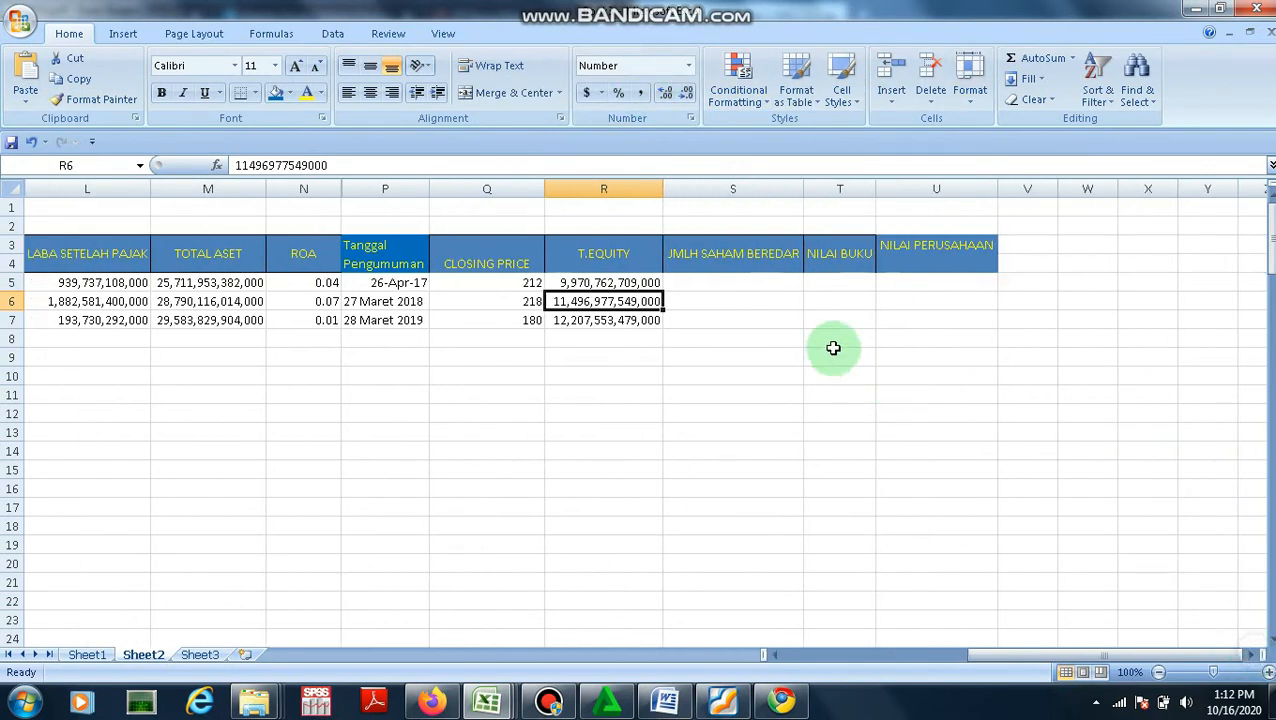
Switch to the APLN 2018 audit report in Foxit Reader and search for "modal saham" to reach the capital stock note
left_click(735, 285)
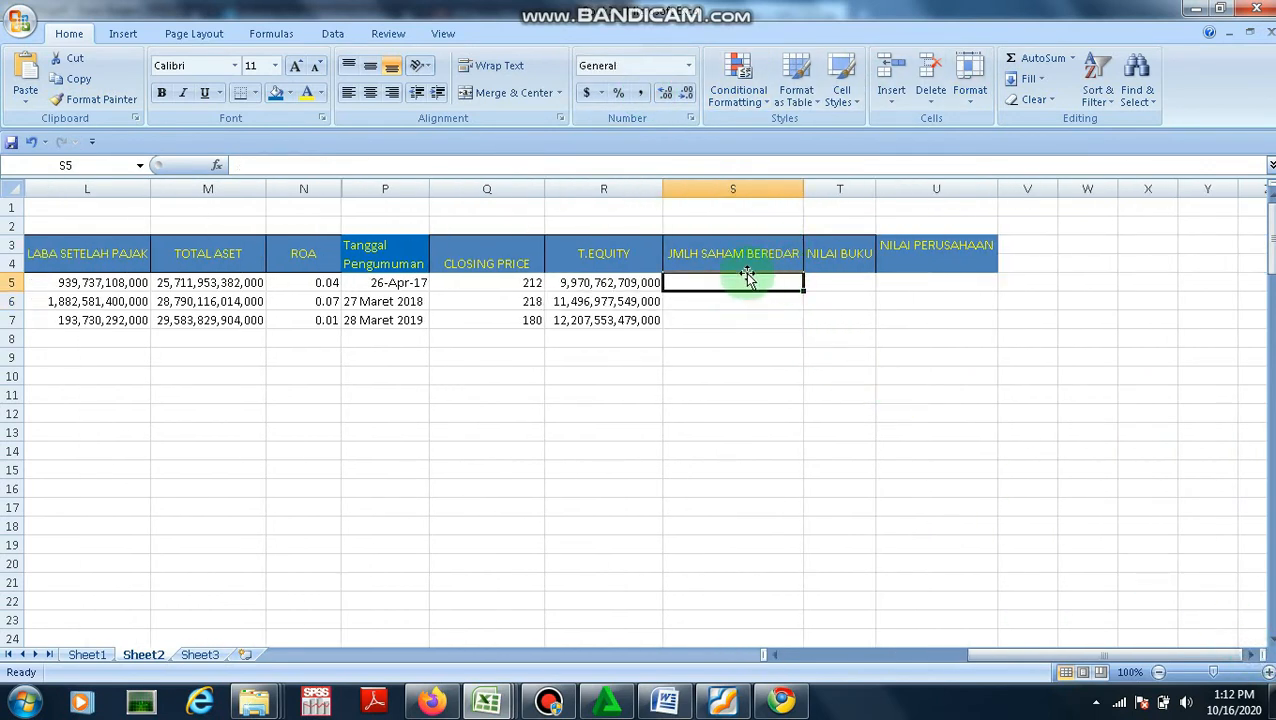
left_click(722, 700)
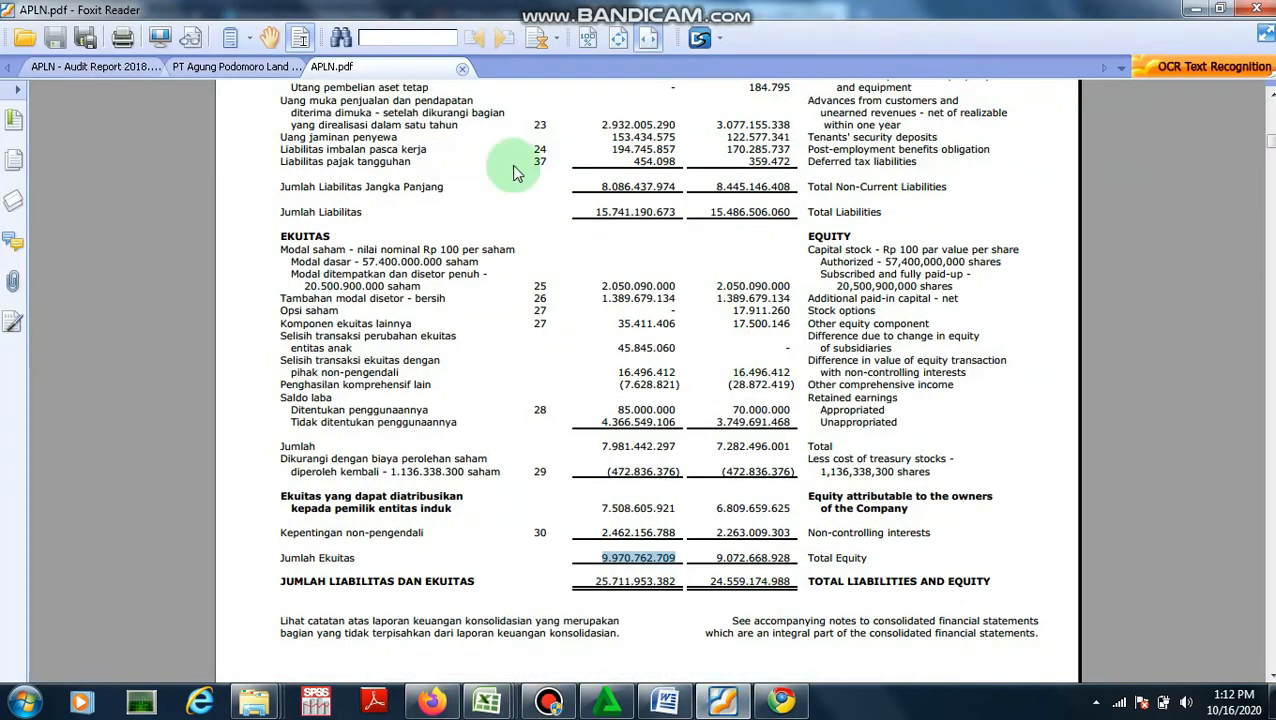
left_click(90, 66)
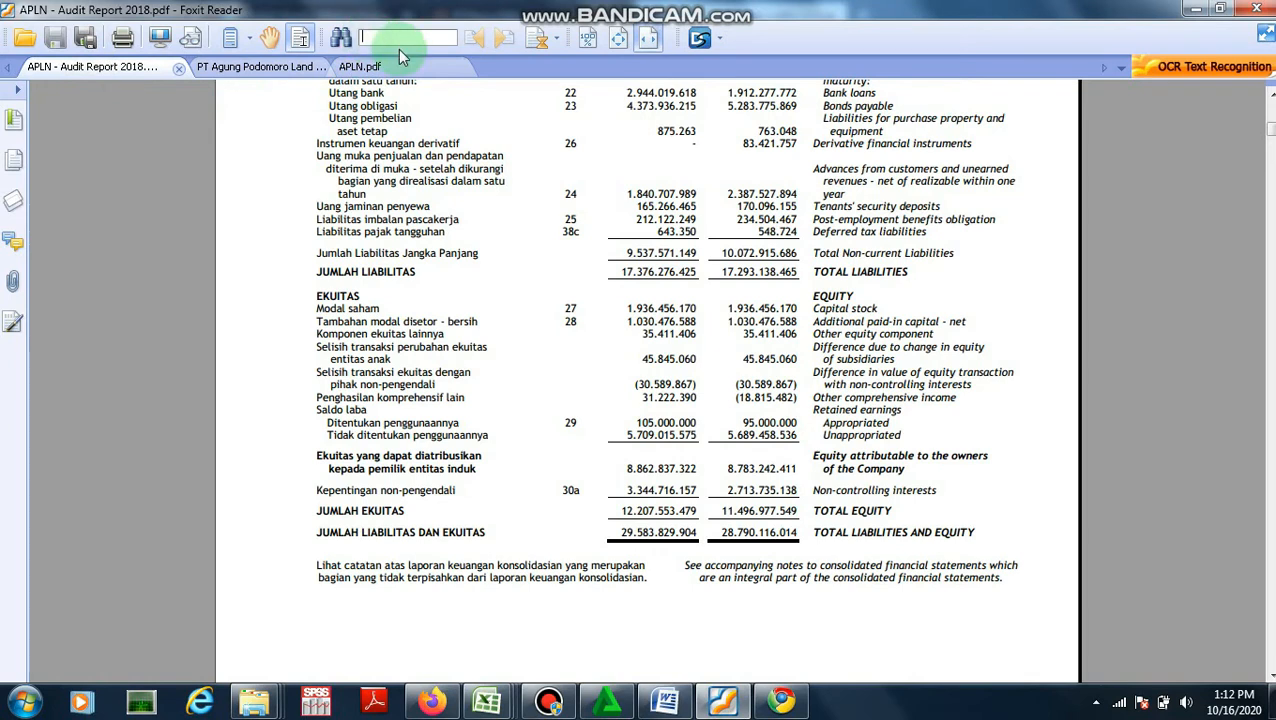
type("modal saham")
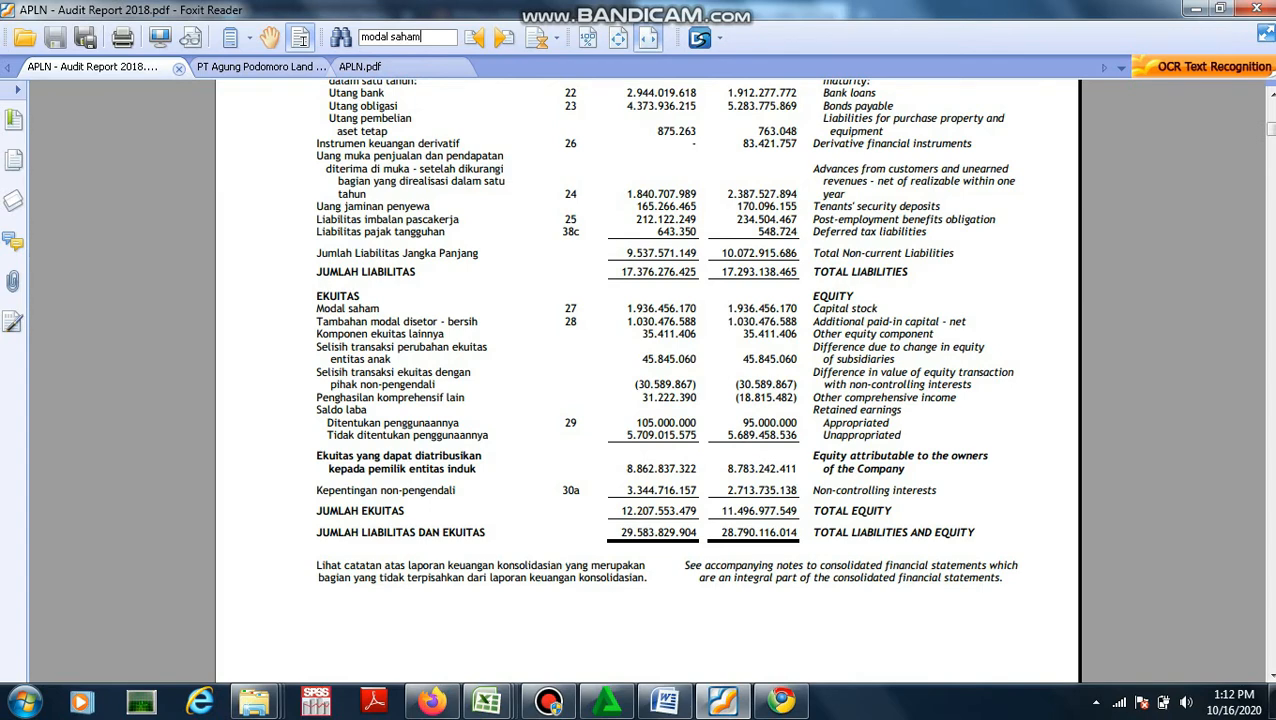
key("Return")
key("Return")
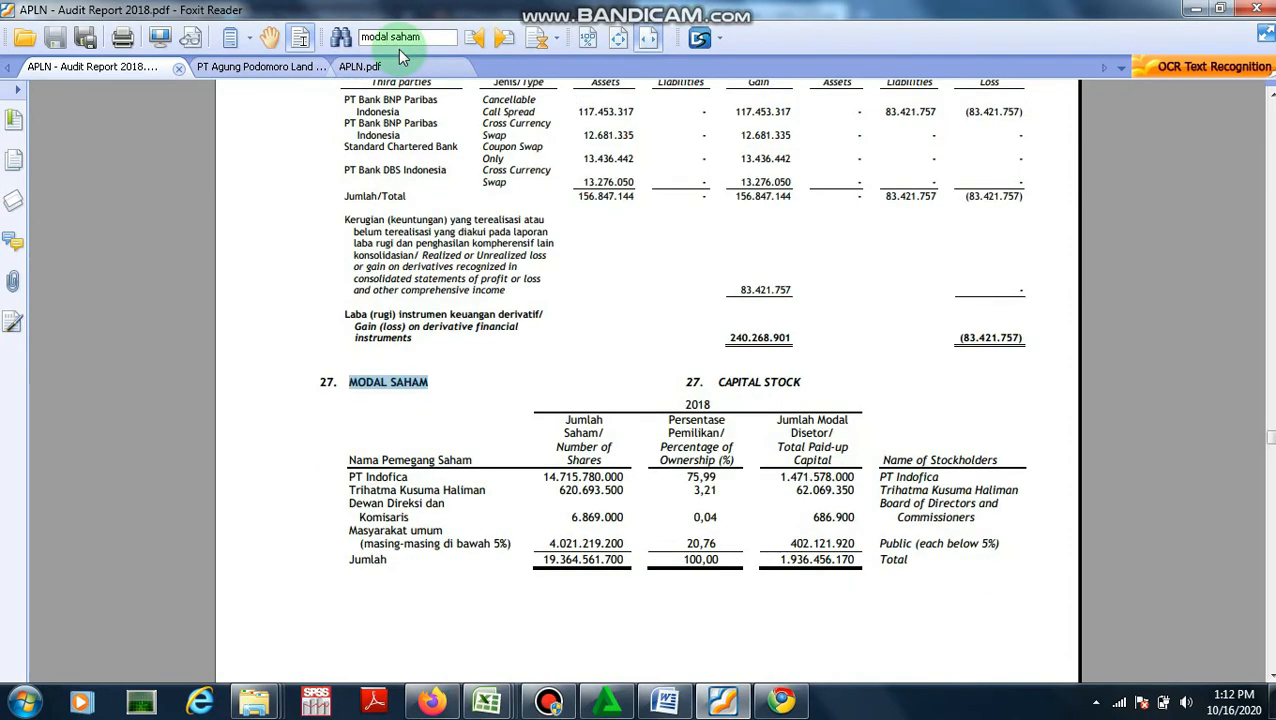
Copy the 2018 total number of shares, 19.364.561.700, from the capital stock table
left_click(720, 420)
scroll(728, 433, "down", 3)
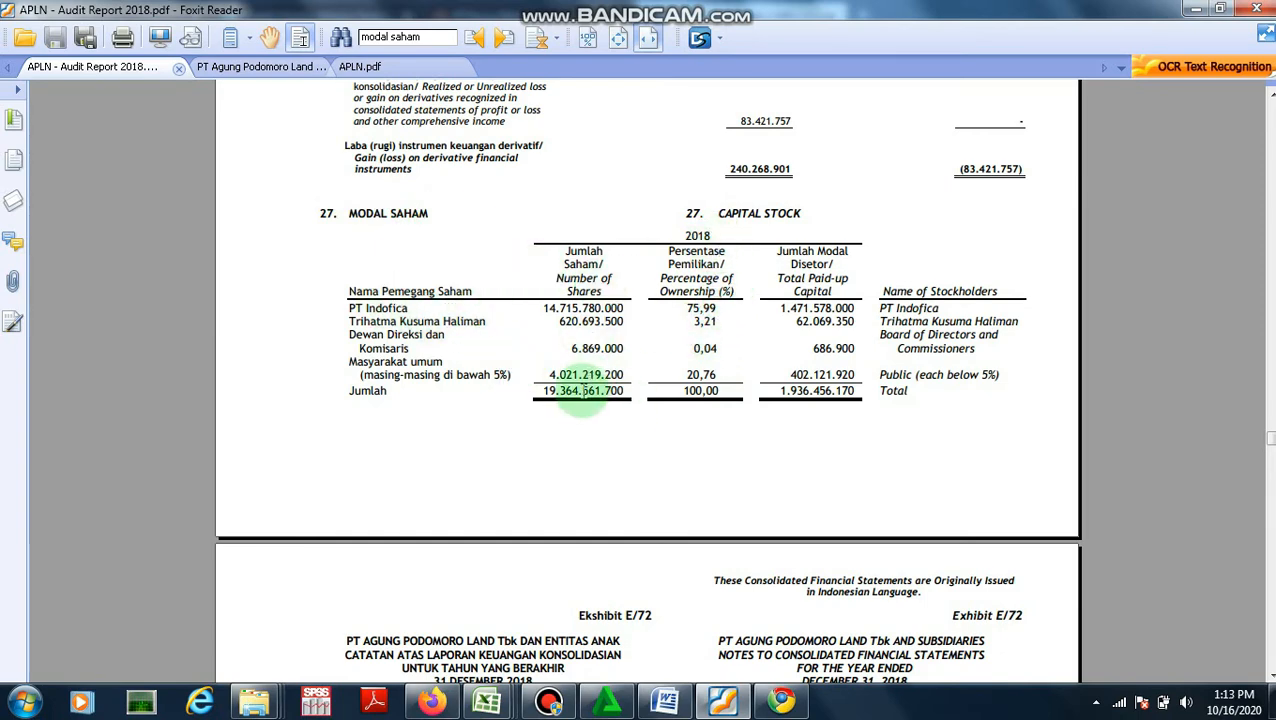
scroll(578, 397, "down", 1)
left_click_drag(540, 334, 620, 335)
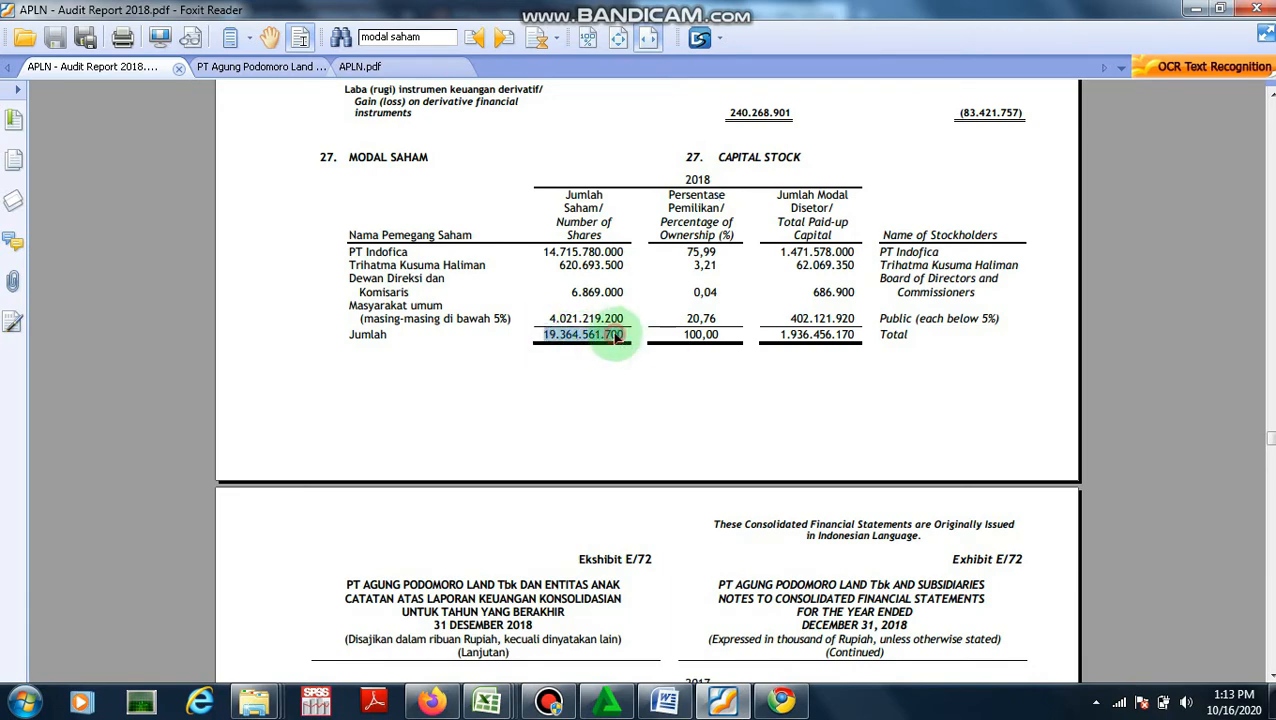
right_click(627, 336)
left_click(650, 342)
scroll(652, 372, "down", 2)
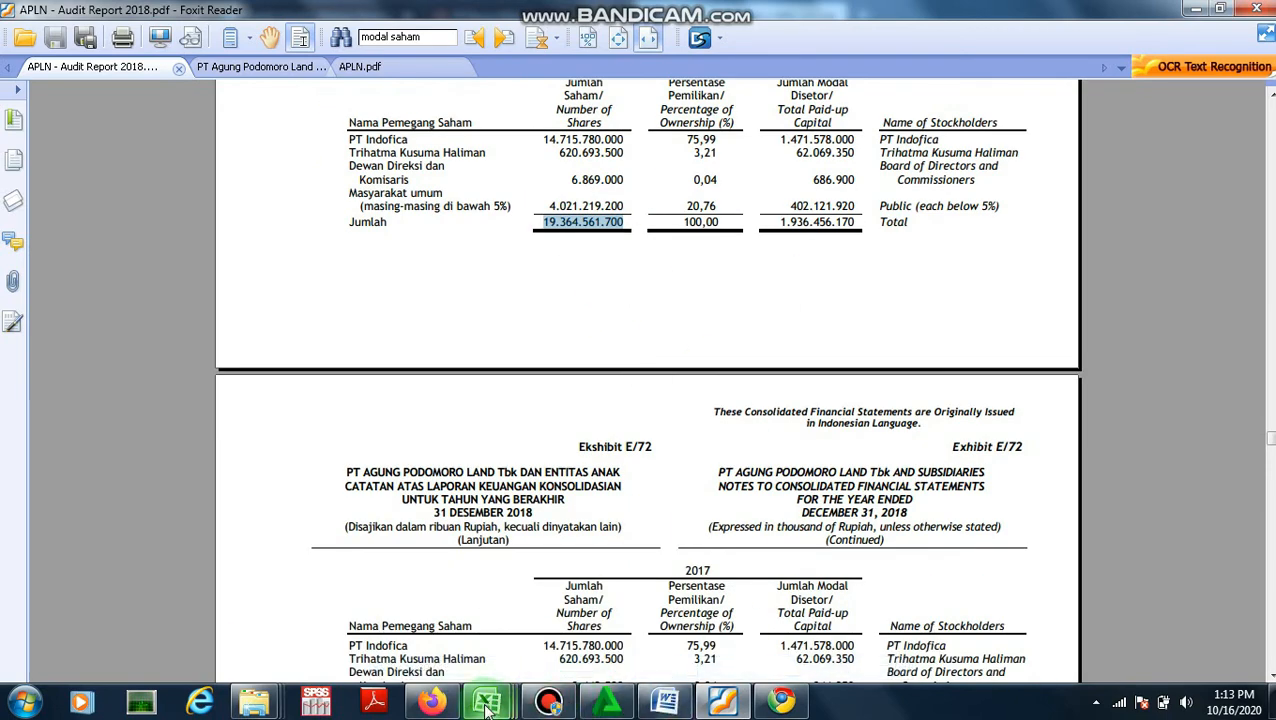
mouse_move(487, 700)
left_click(450, 628)
right_click(725, 320)
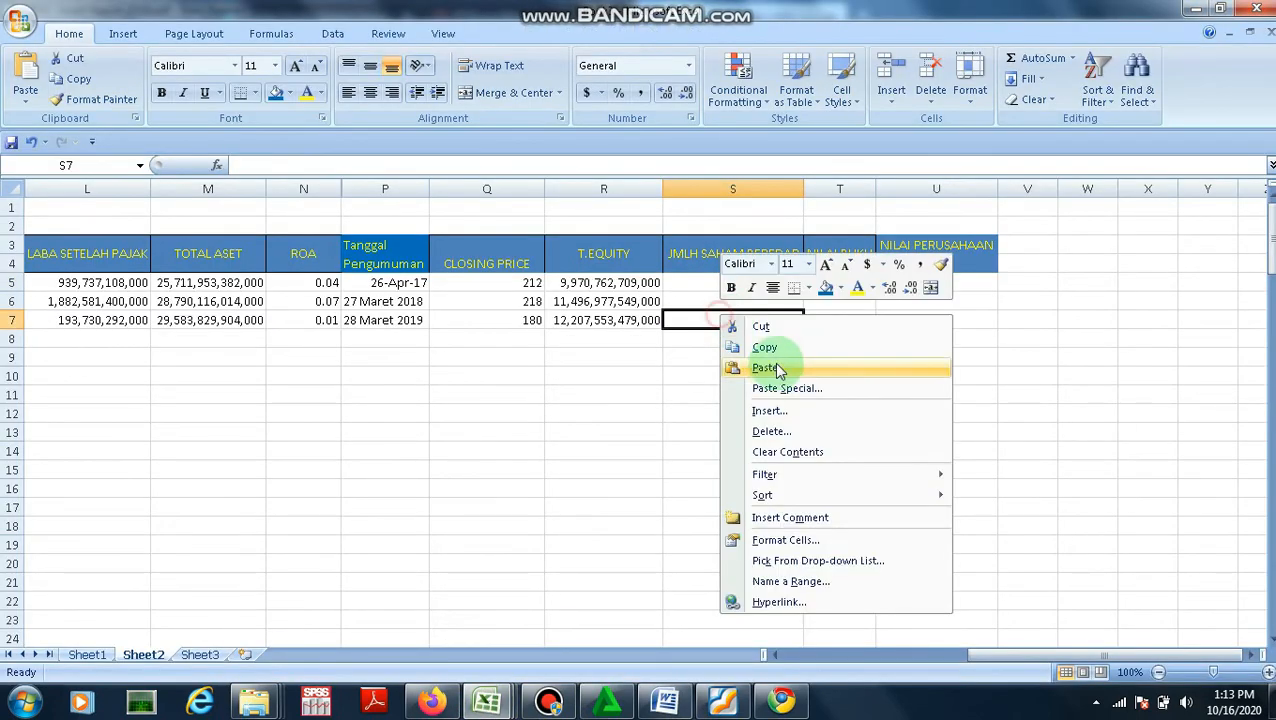
left_click(775, 364)
left_click(250, 166)
key("BackSpace")
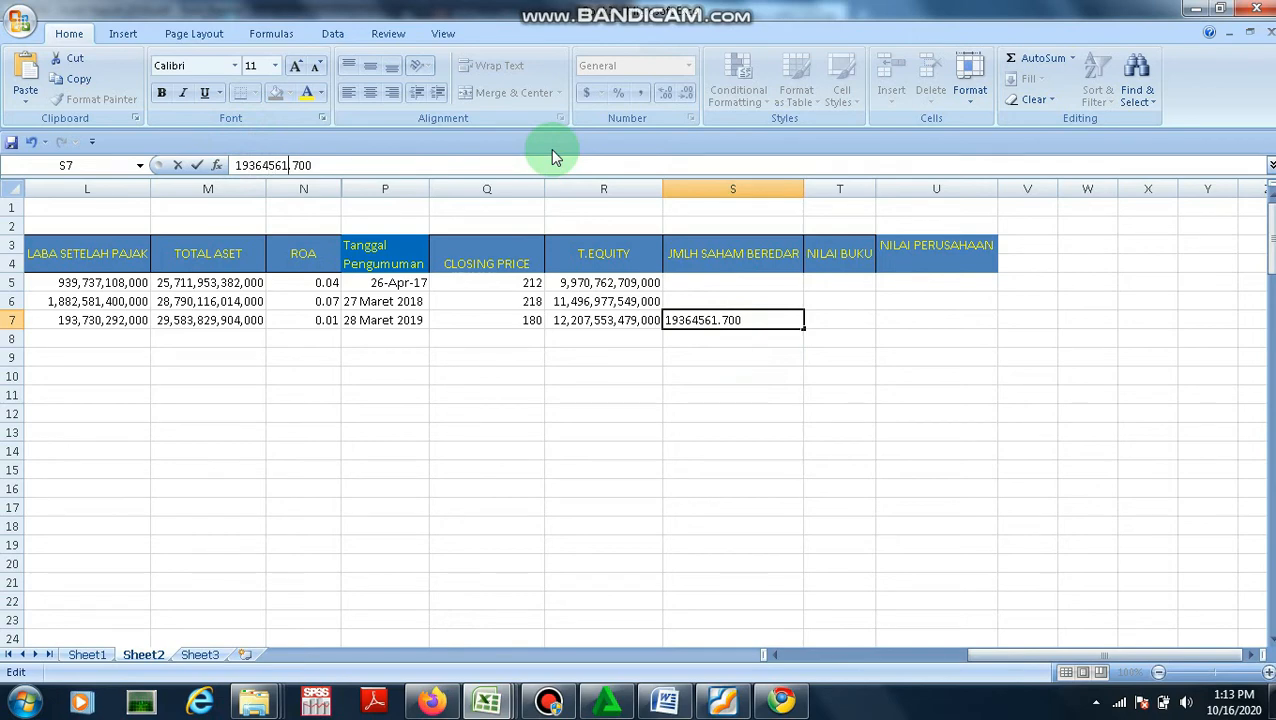
key("BackSpace")
key("Return")
Apply the number format of R7 to cells S5:S7
left_click(603, 322)
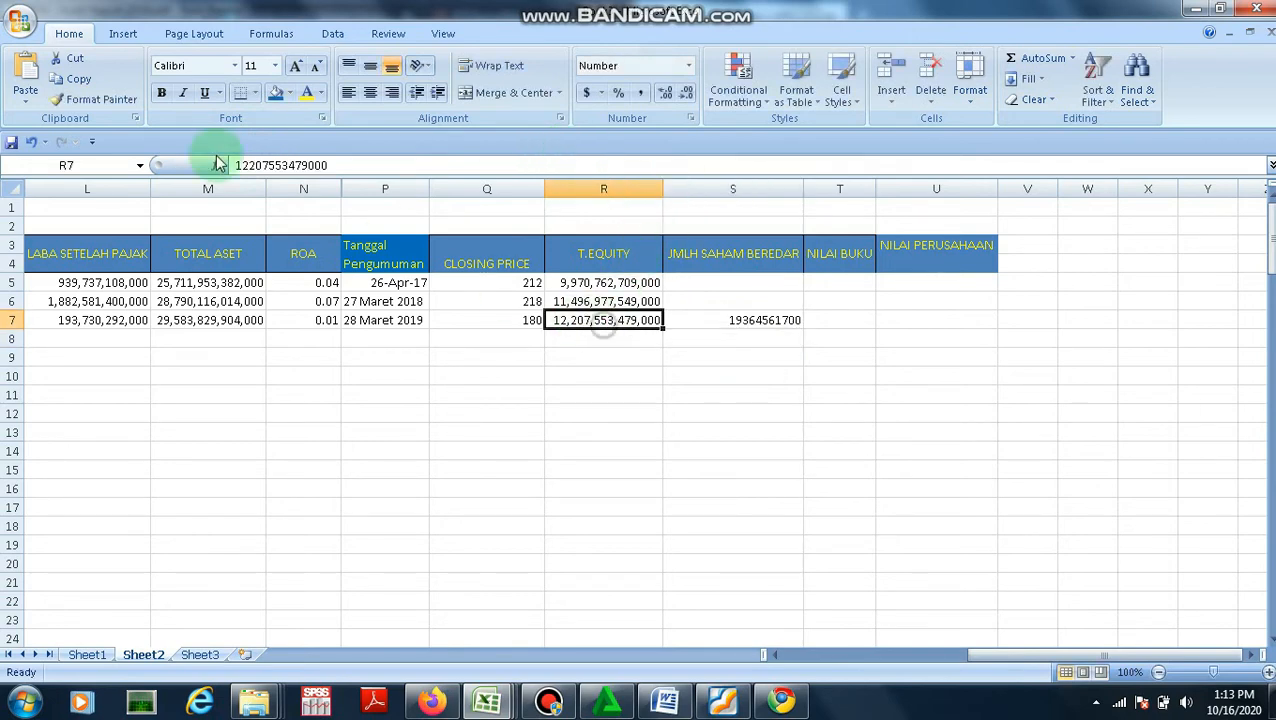
left_click(92, 99)
left_click_drag(738, 283, 735, 320)
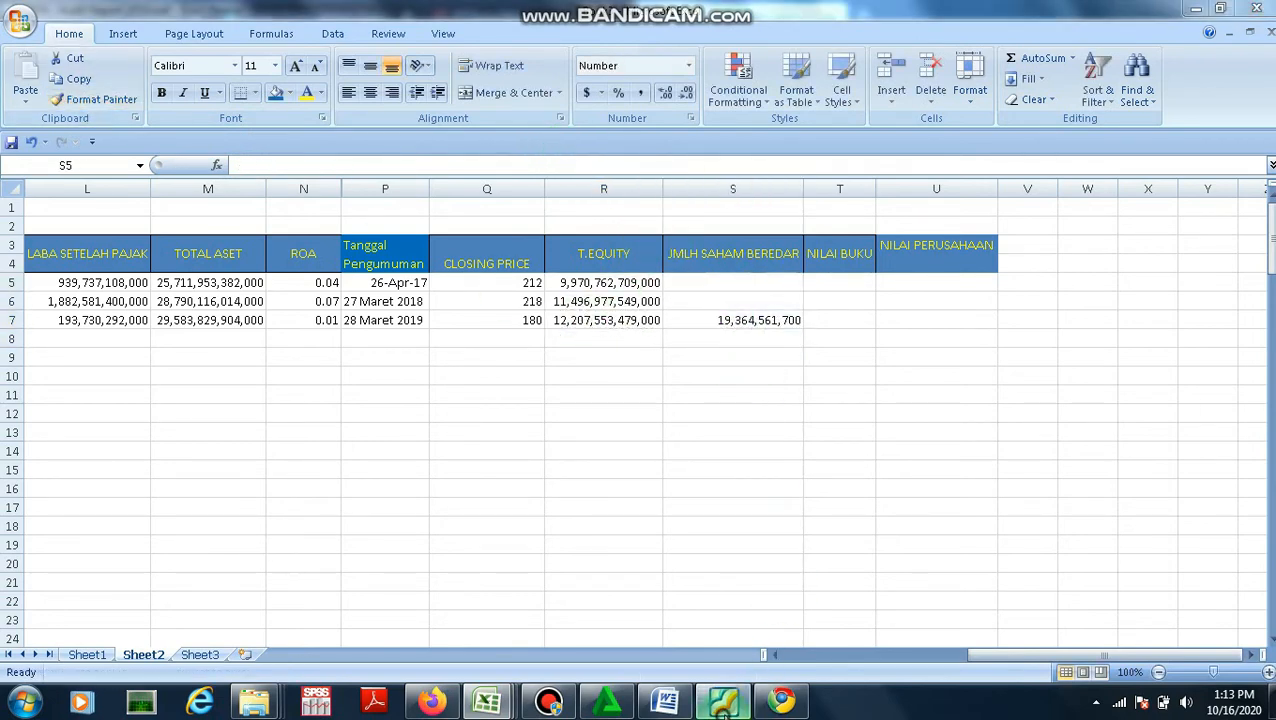
Switch to Foxit Reader and copy the 2017 total number of shares, 19.364.561.700, from the capital stock note
left_click(722, 701)
scroll(612, 340, "down", 3)
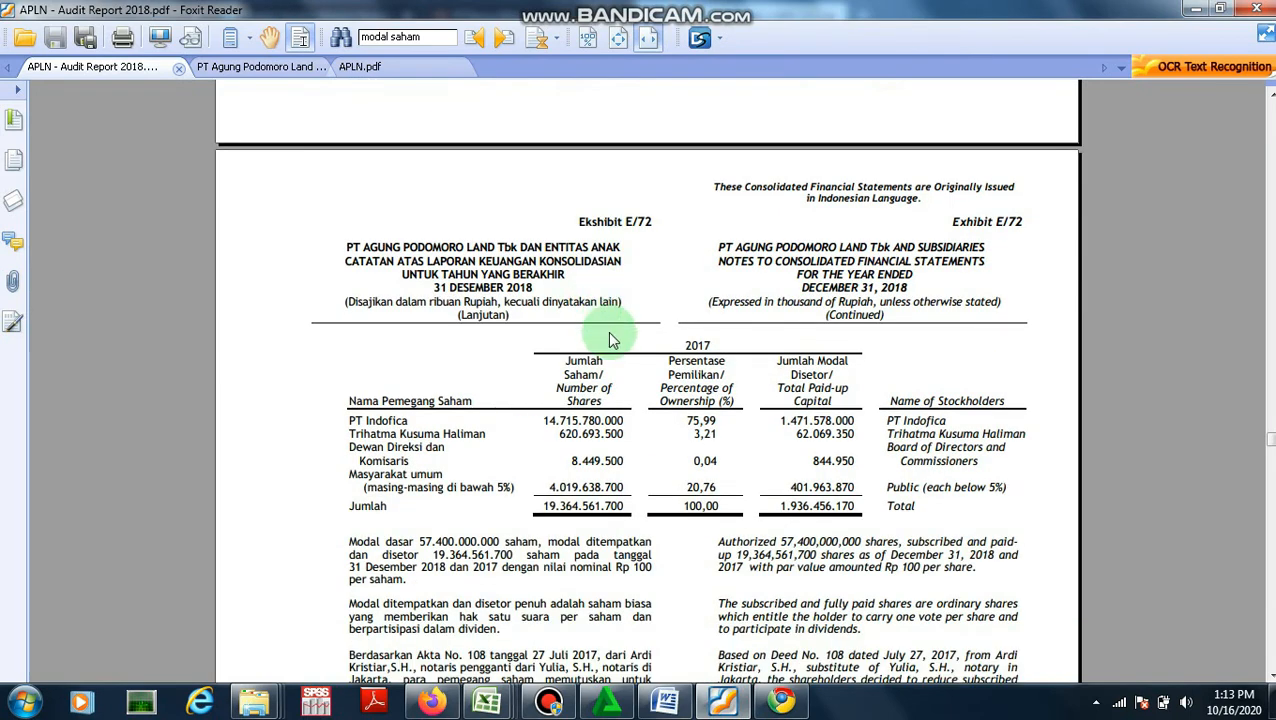
double_click(583, 505)
scroll(577, 446, "down", 3)
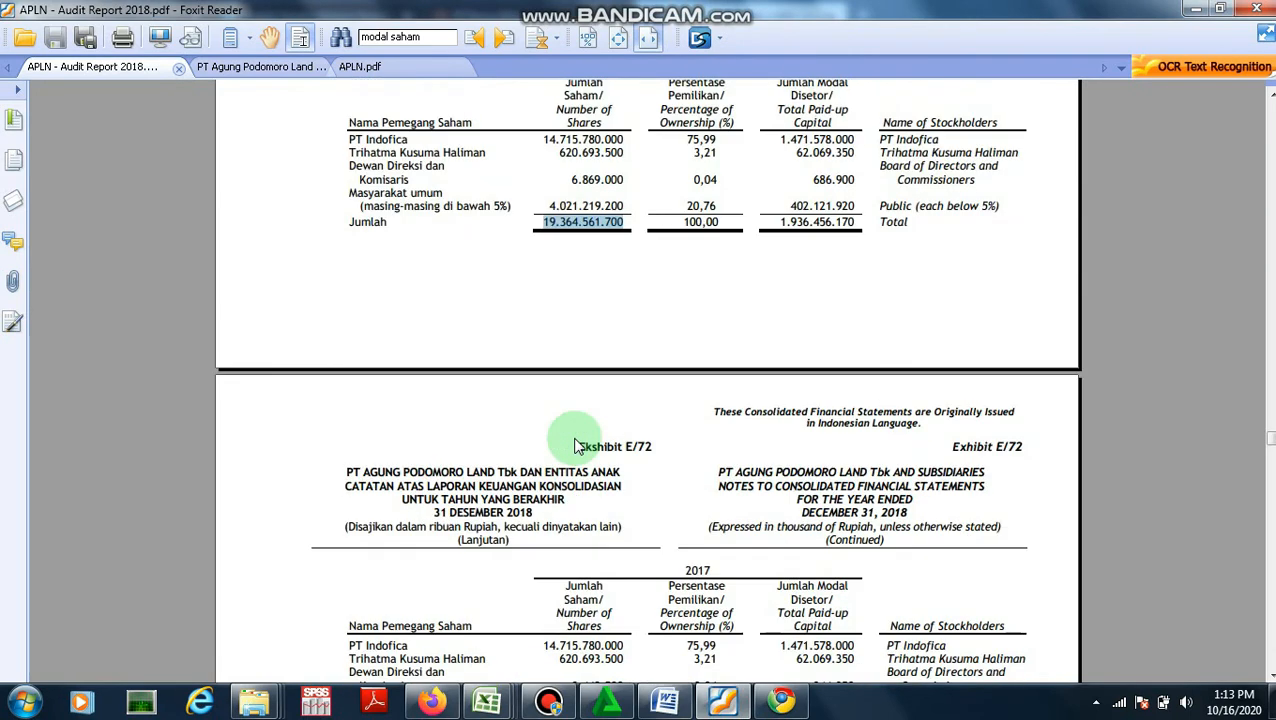
scroll(577, 446, "down", 2)
scroll(572, 400, "up", 2)
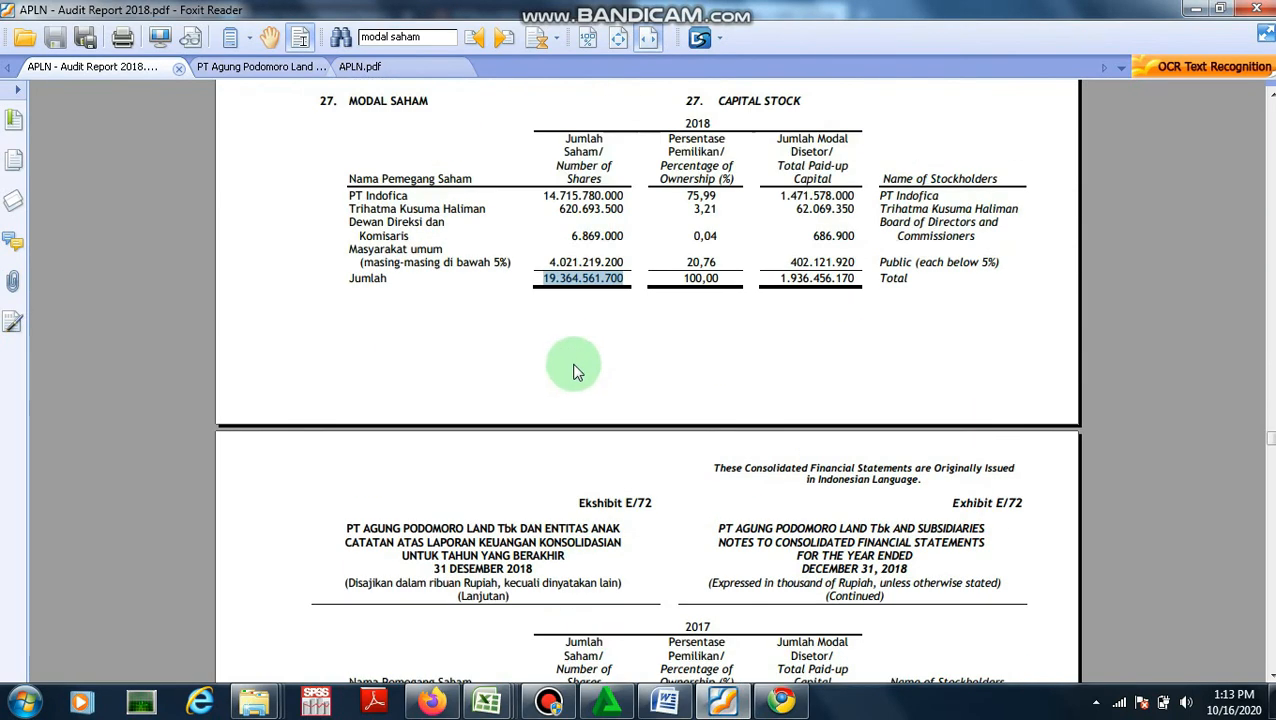
scroll(576, 355, "down", 2)
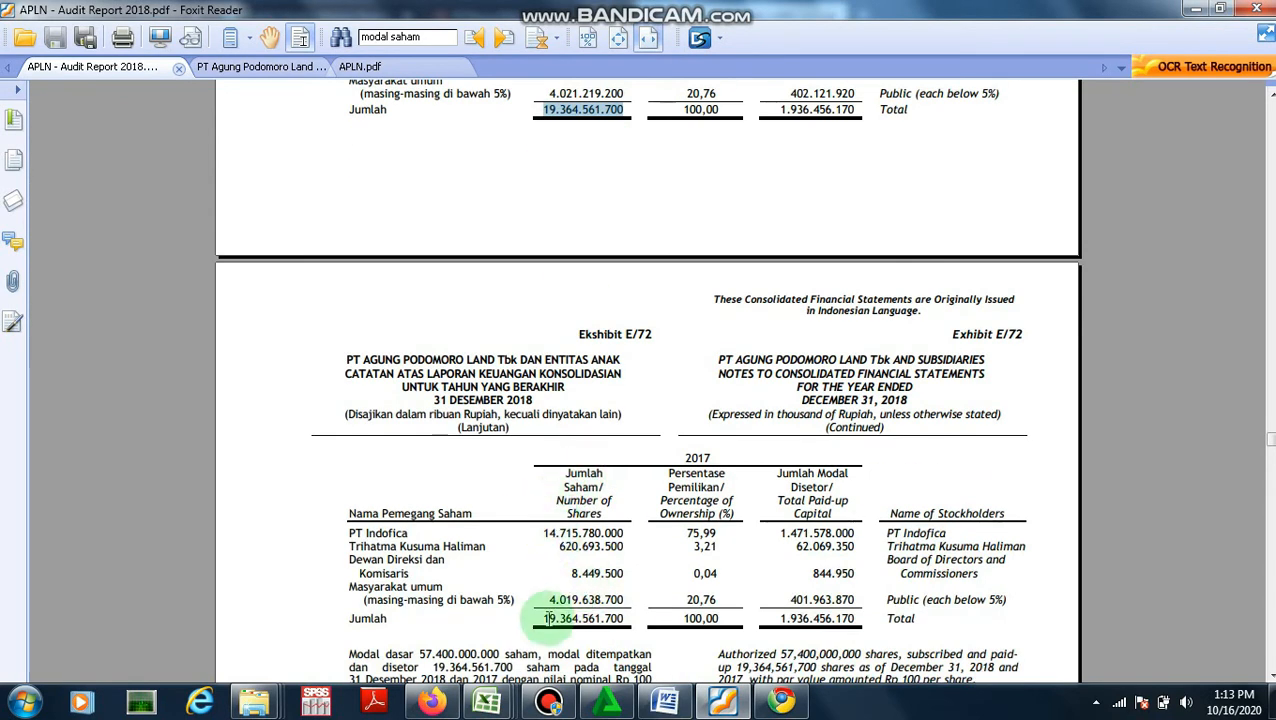
left_click_drag(545, 618, 620, 619)
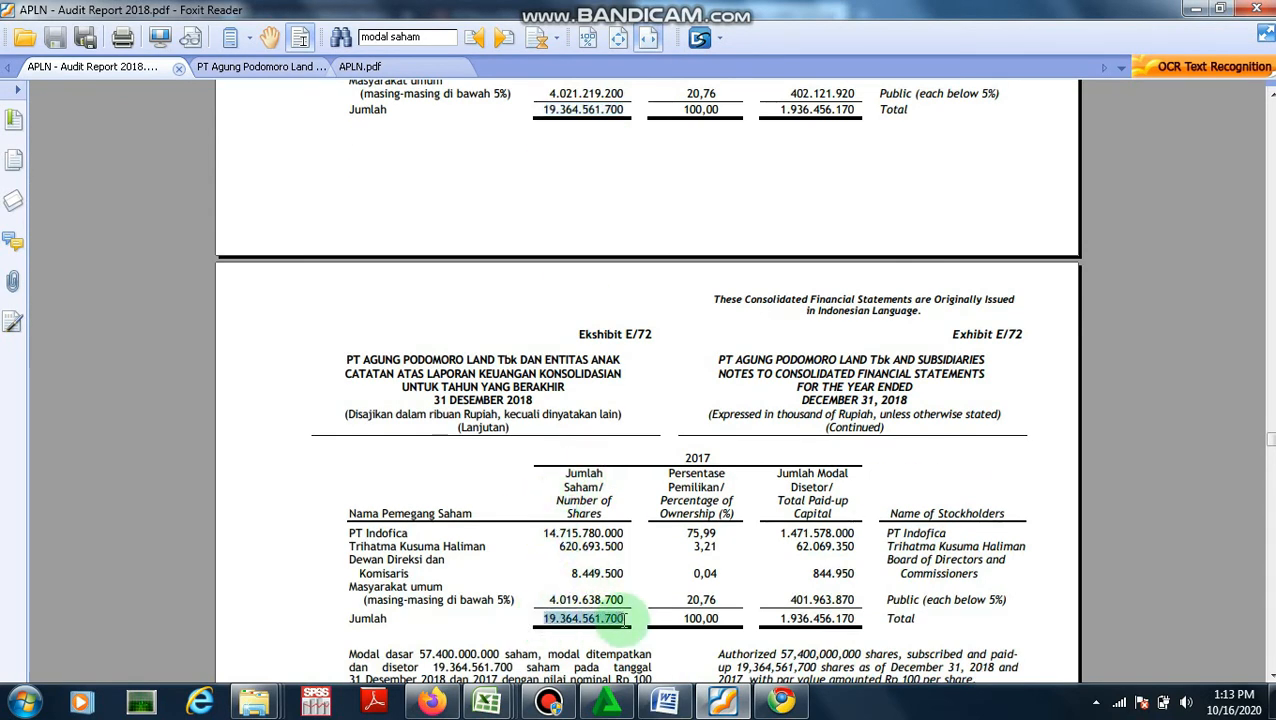
right_click(625, 618)
left_click(652, 433)
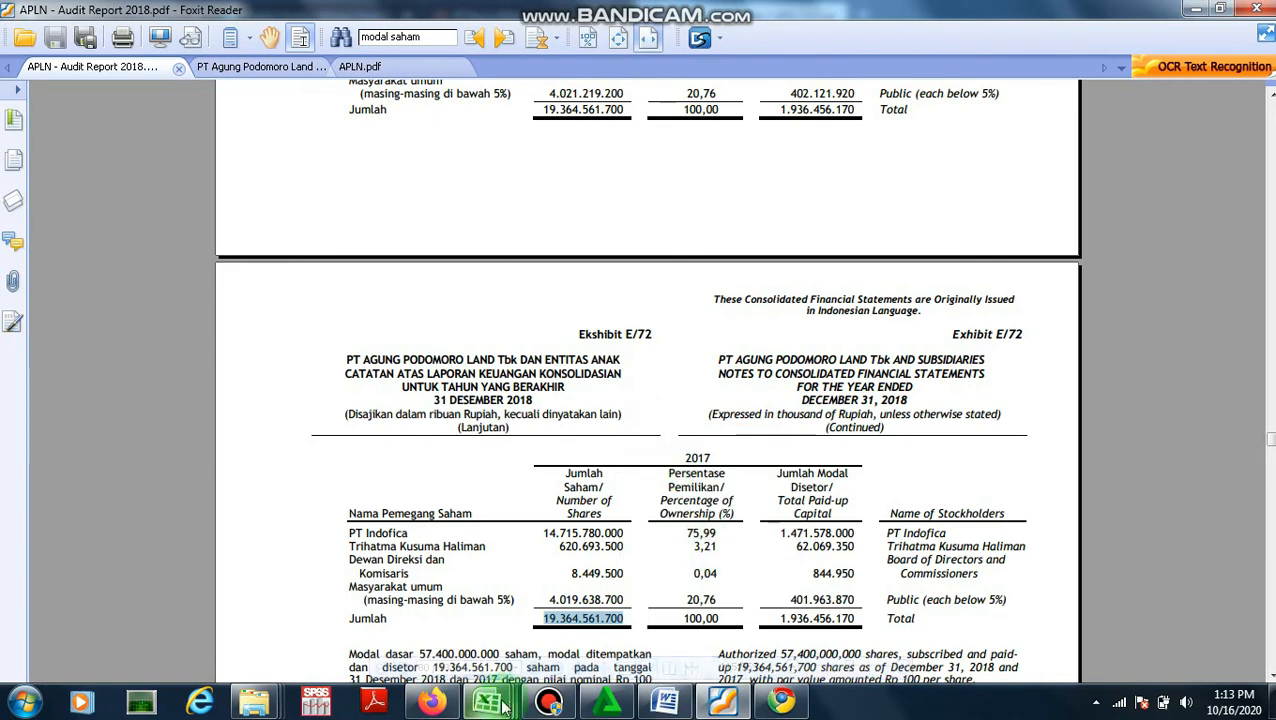
mouse_move(503, 706)
left_click(421, 632)
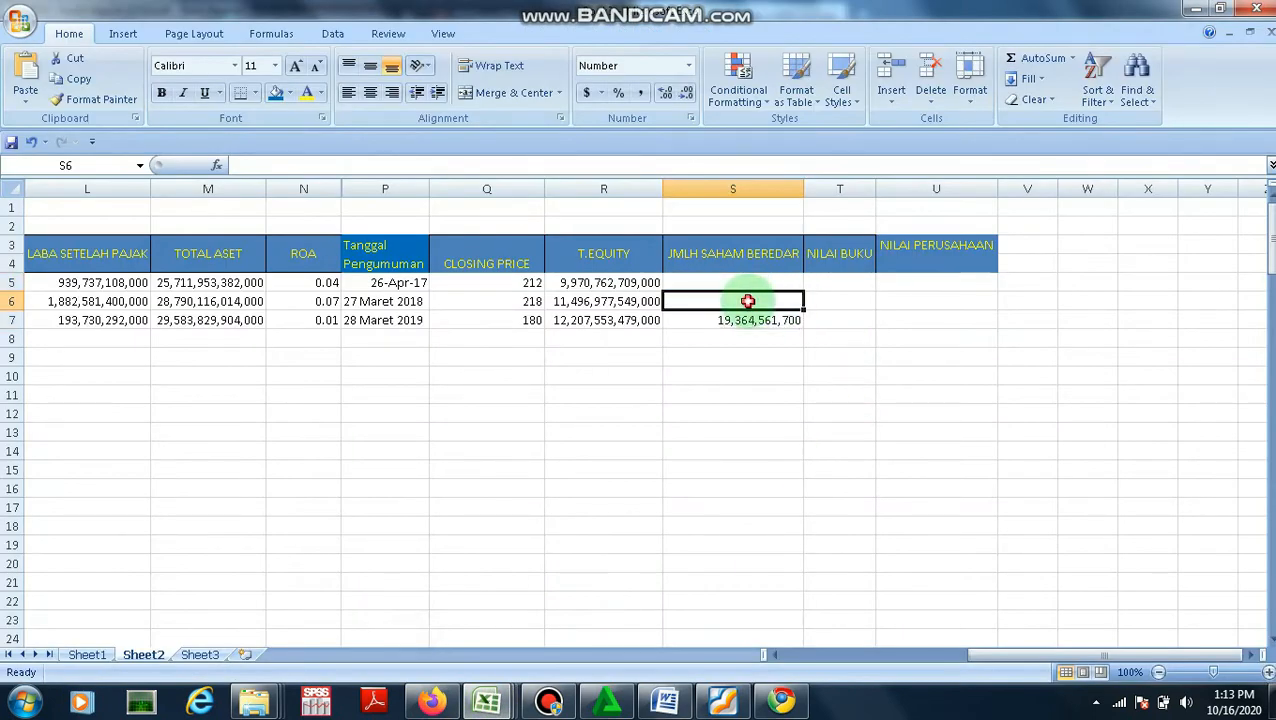
right_click(748, 301)
left_click(750, 349)
left_click(251, 164)
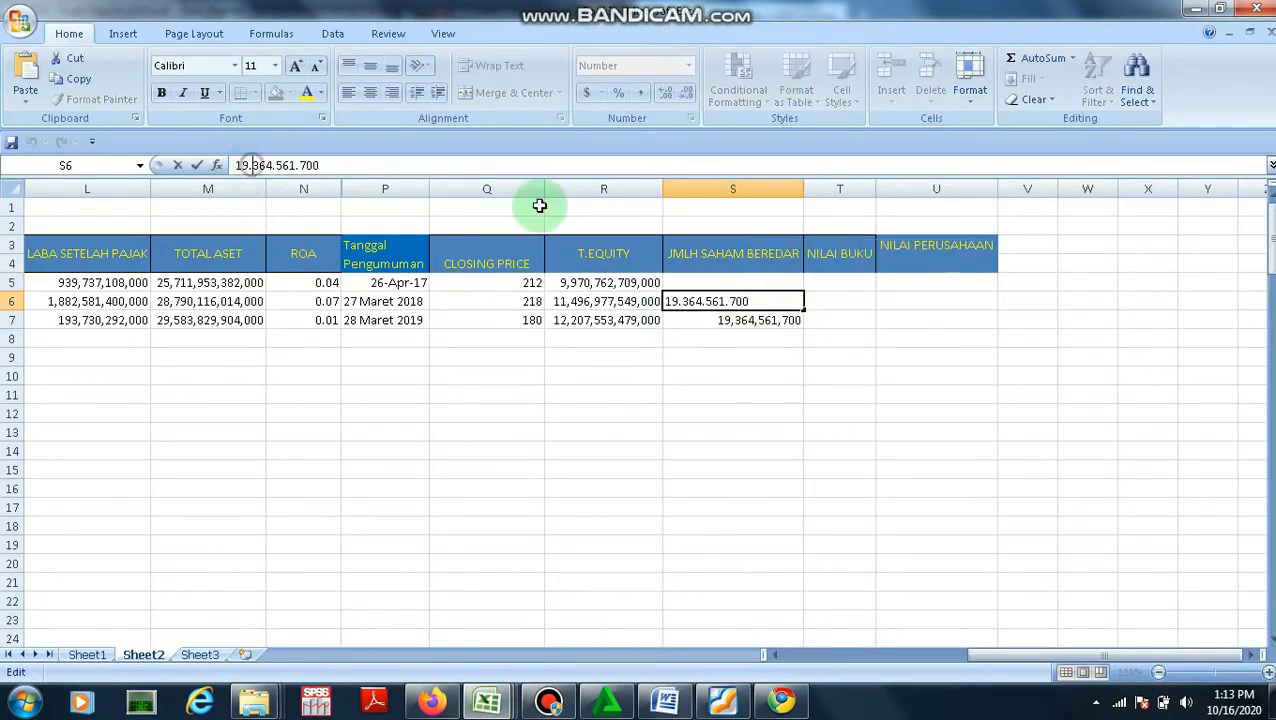
key("BackSpace")
key("Delete")
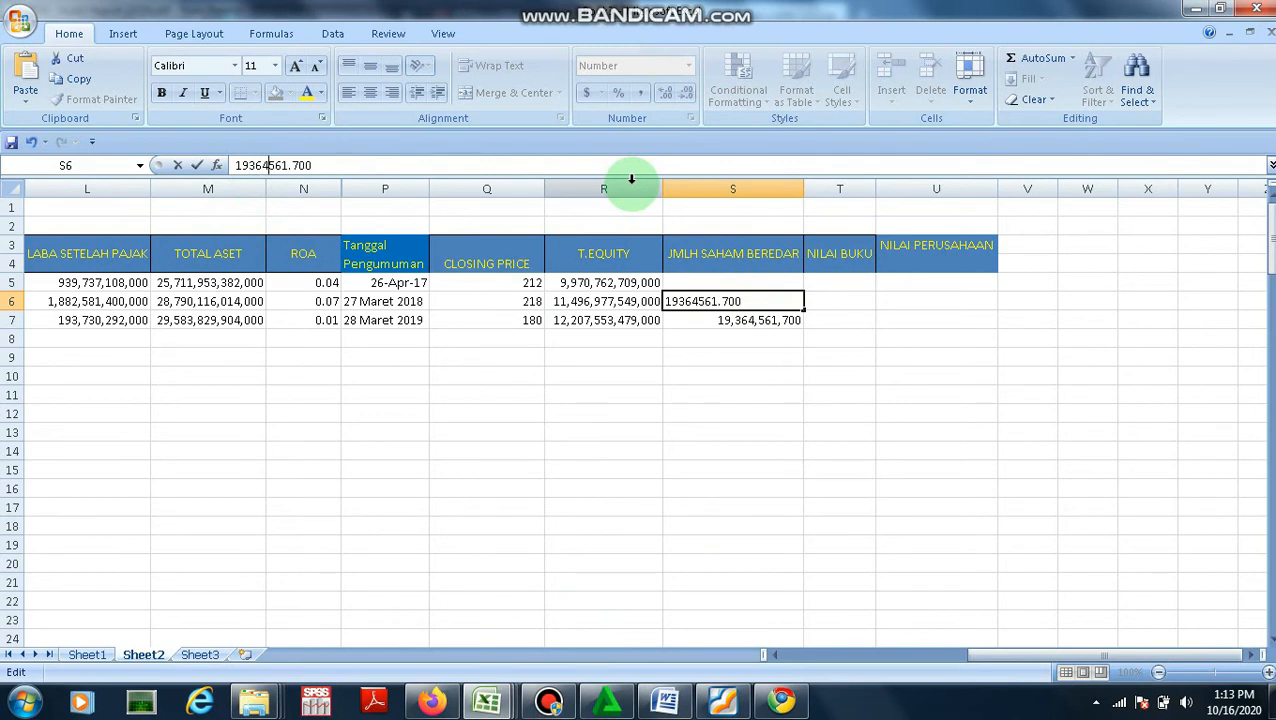
key("Return")
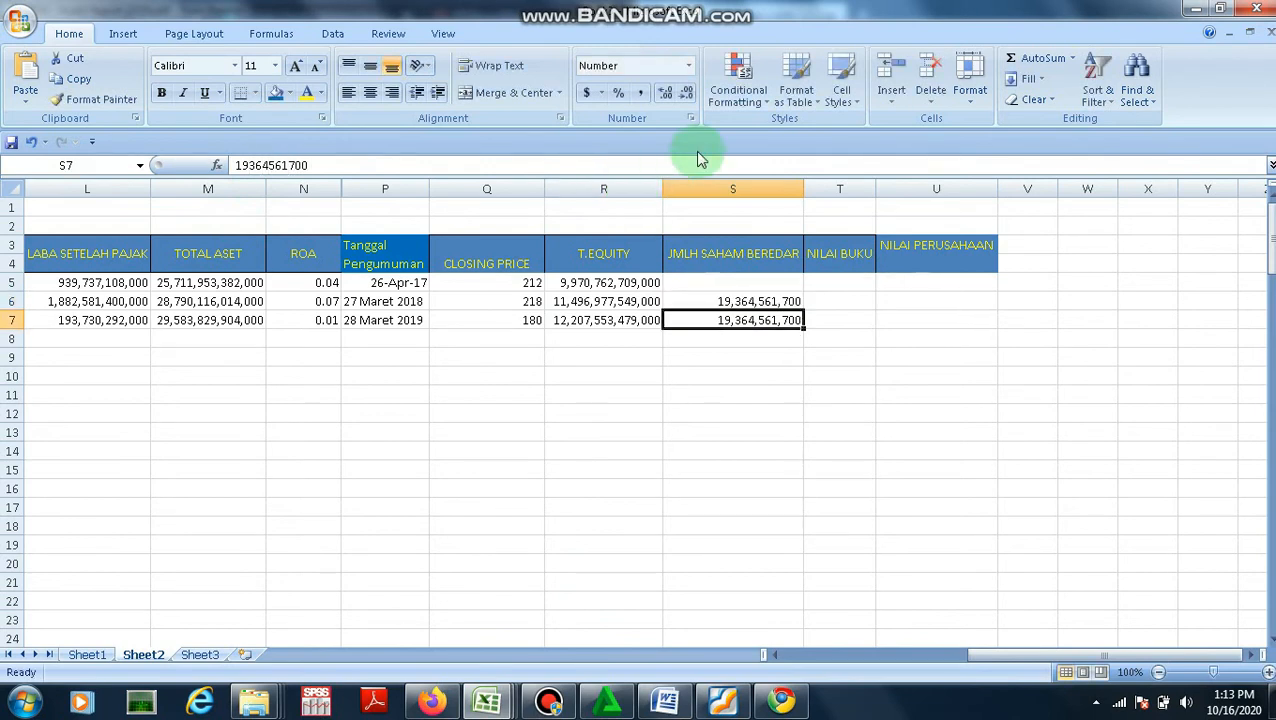
Select cell S5, switch to APLN.pdf in Foxit Reader and search for "modal saham" to reach the capital stock note
left_click(728, 283)
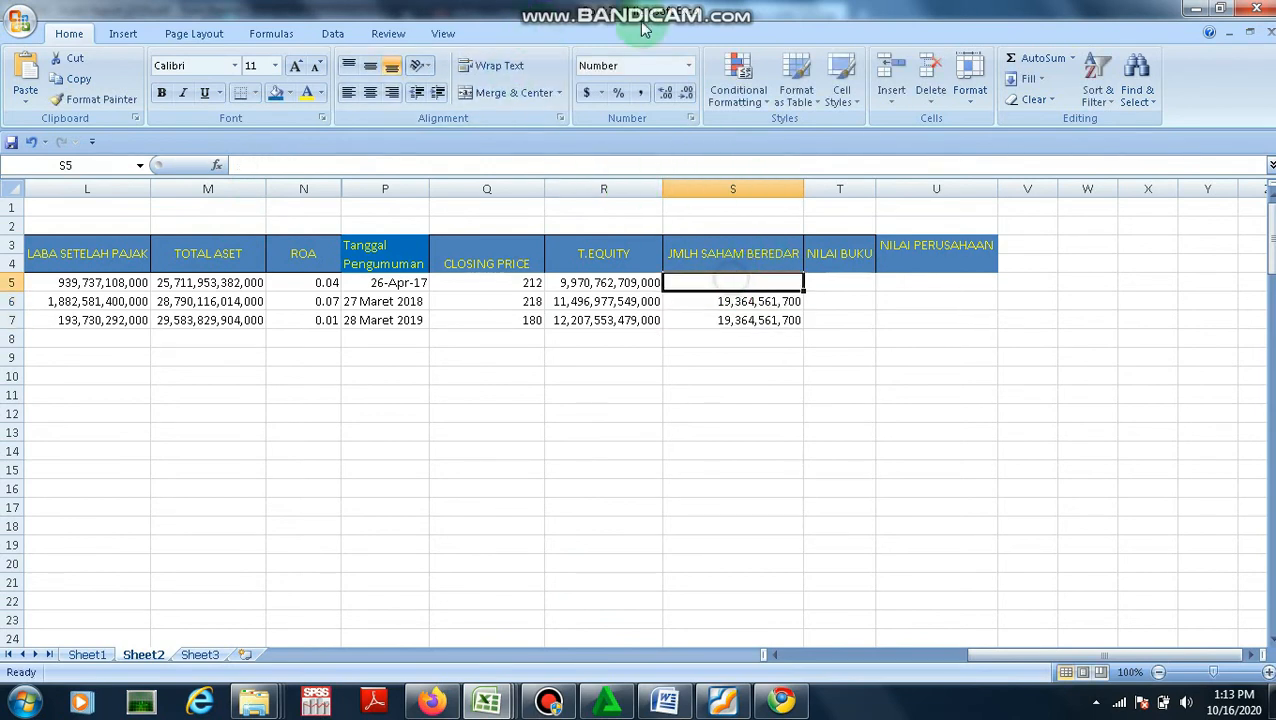
left_click(723, 700)
left_click(372, 66)
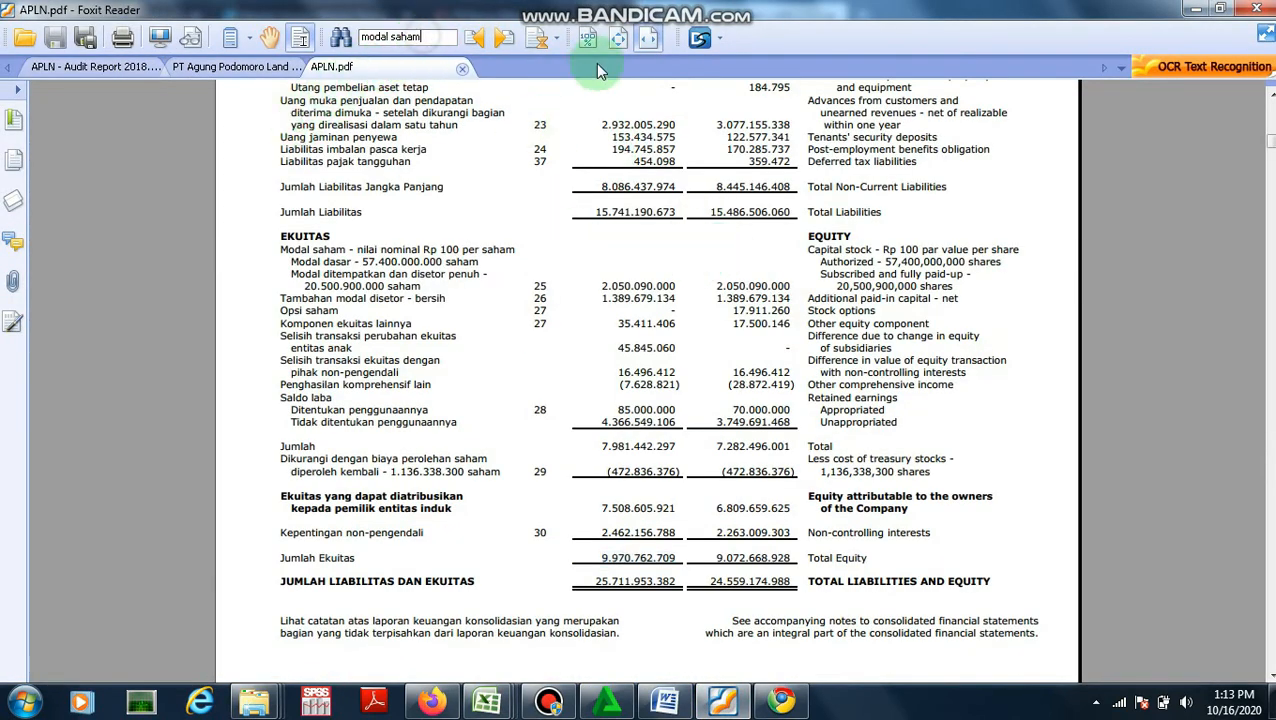
key("Return")
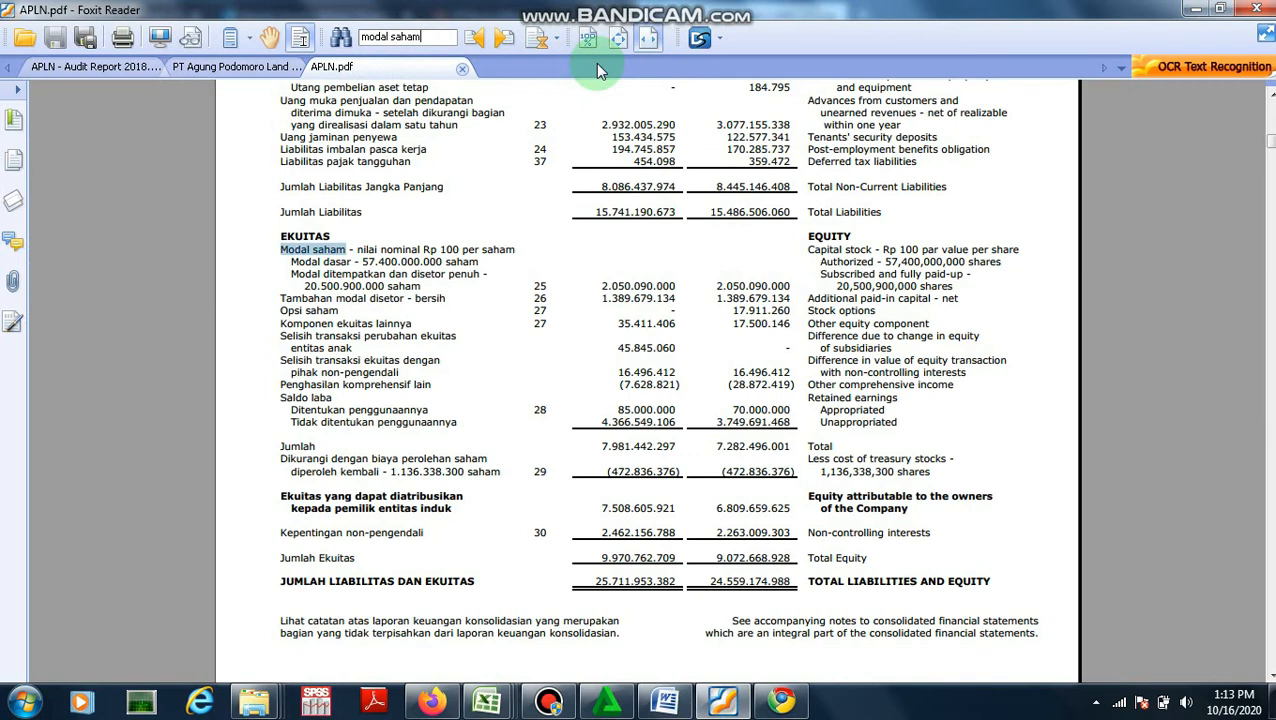
key("Return")
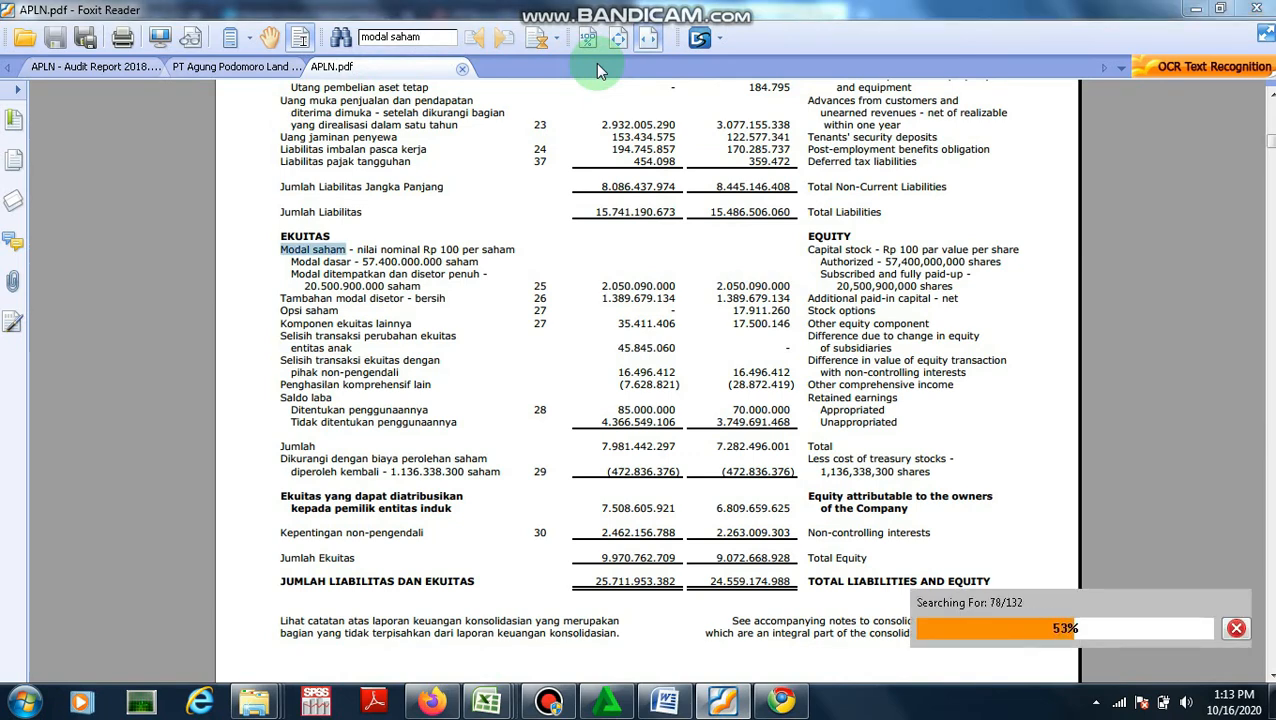
Copy the final 2016 total number of shares including treasury stock, 20.500.900.000, from the capital stock table
scroll(570, 171, "down", 3)
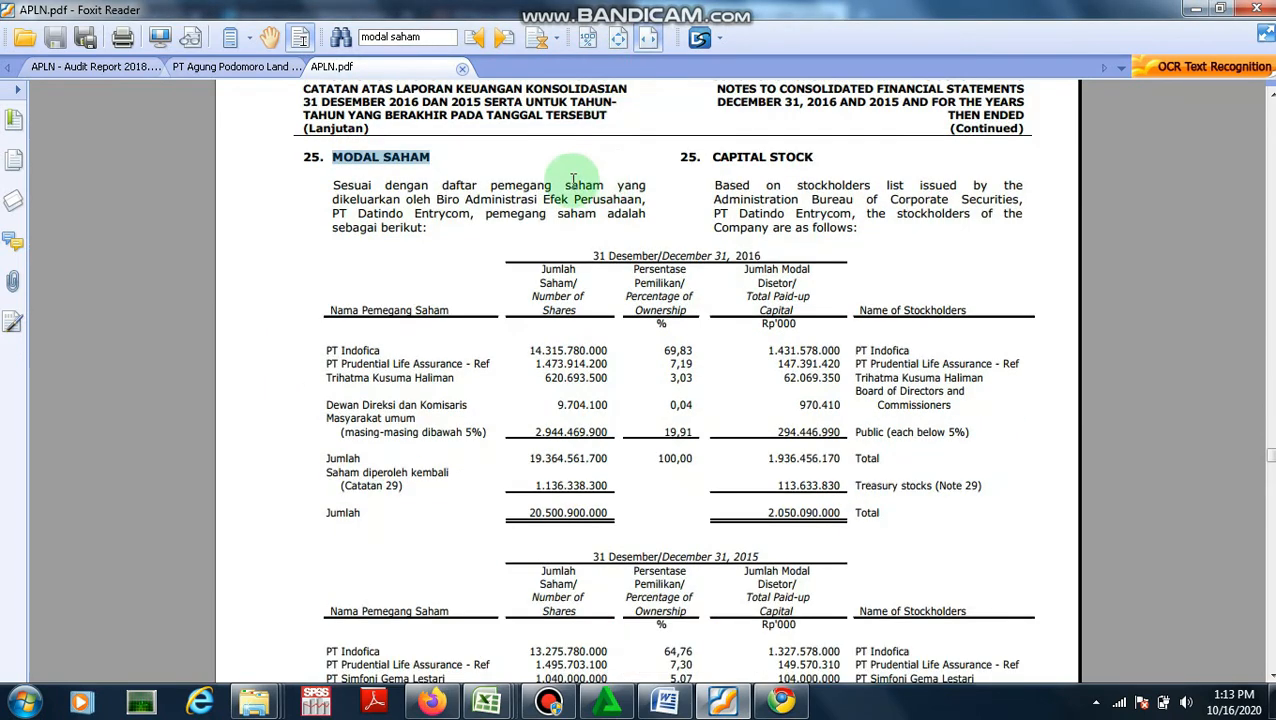
scroll(650, 300, "down", 1)
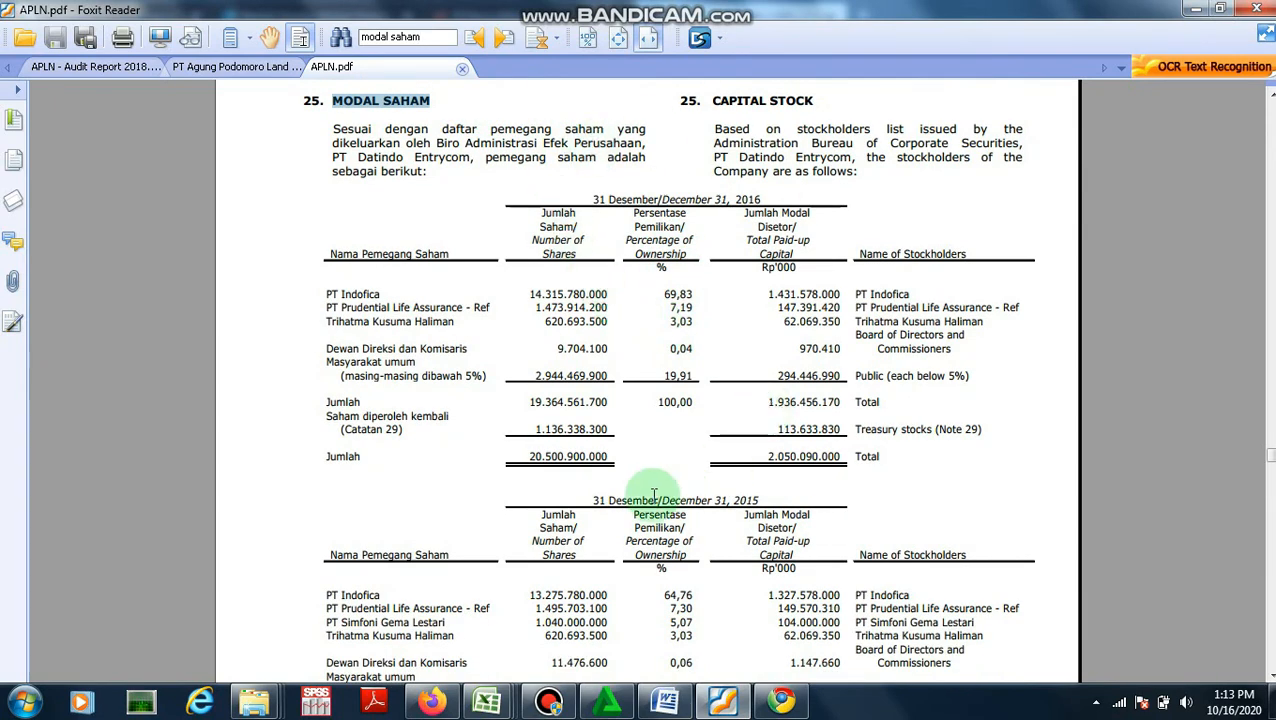
scroll(606, 424, "down", 1)
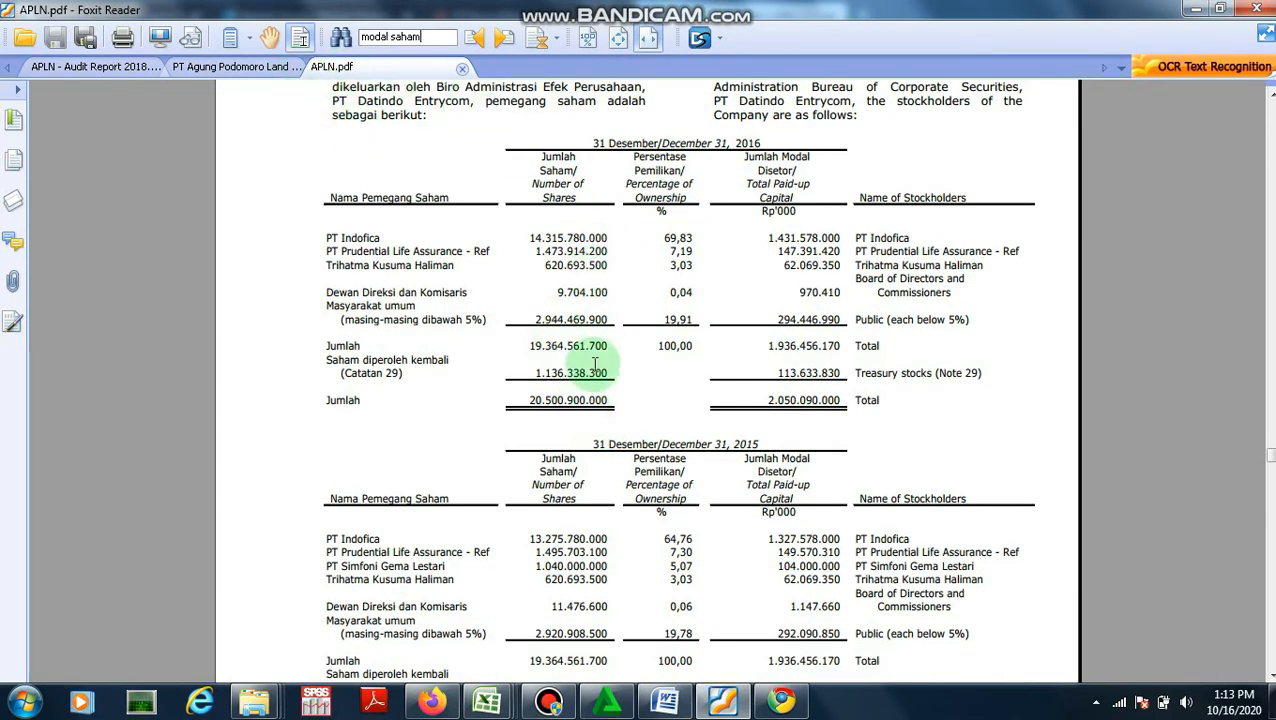
scroll(595, 365, "down", 1)
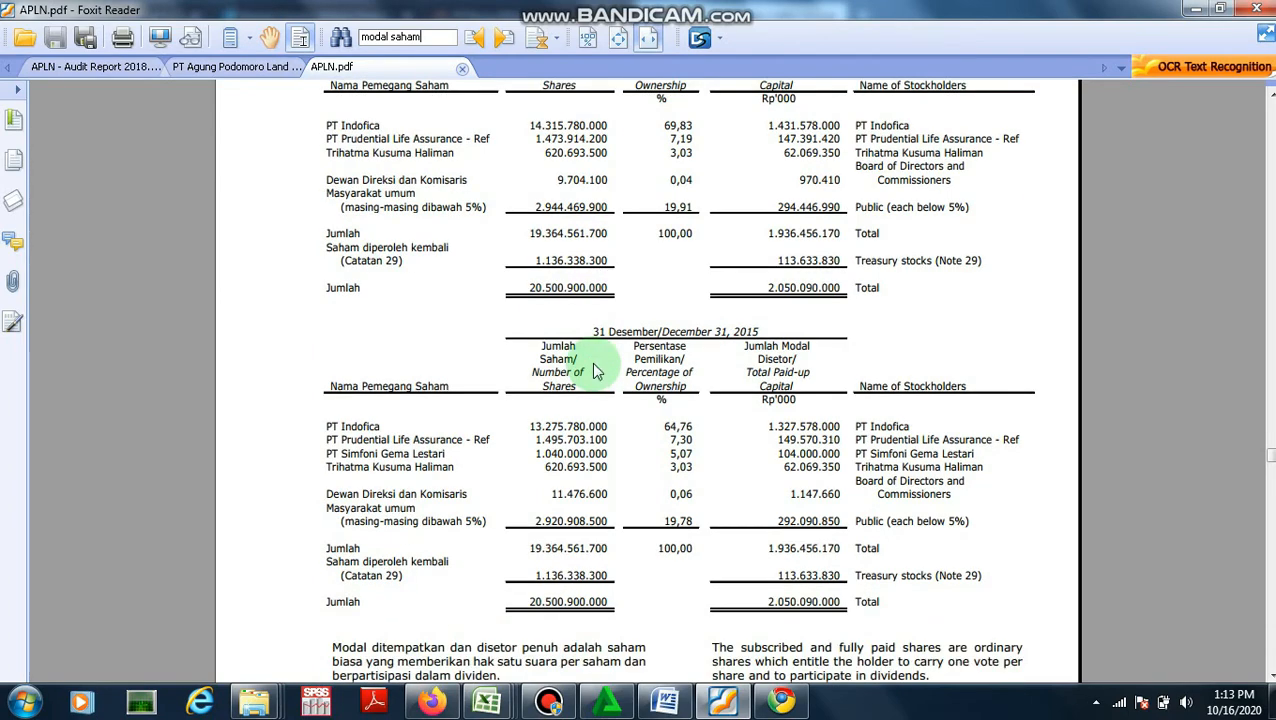
left_click_drag(527, 287, 607, 285)
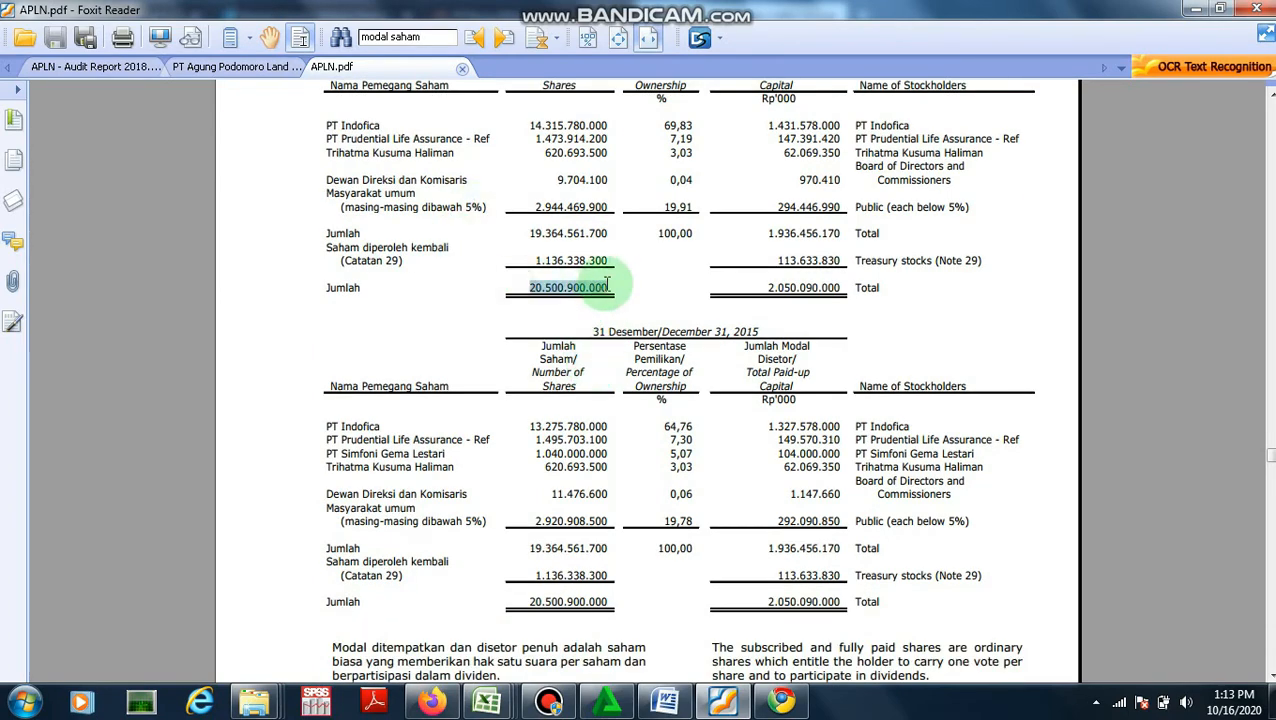
right_click(603, 287)
left_click(614, 299)
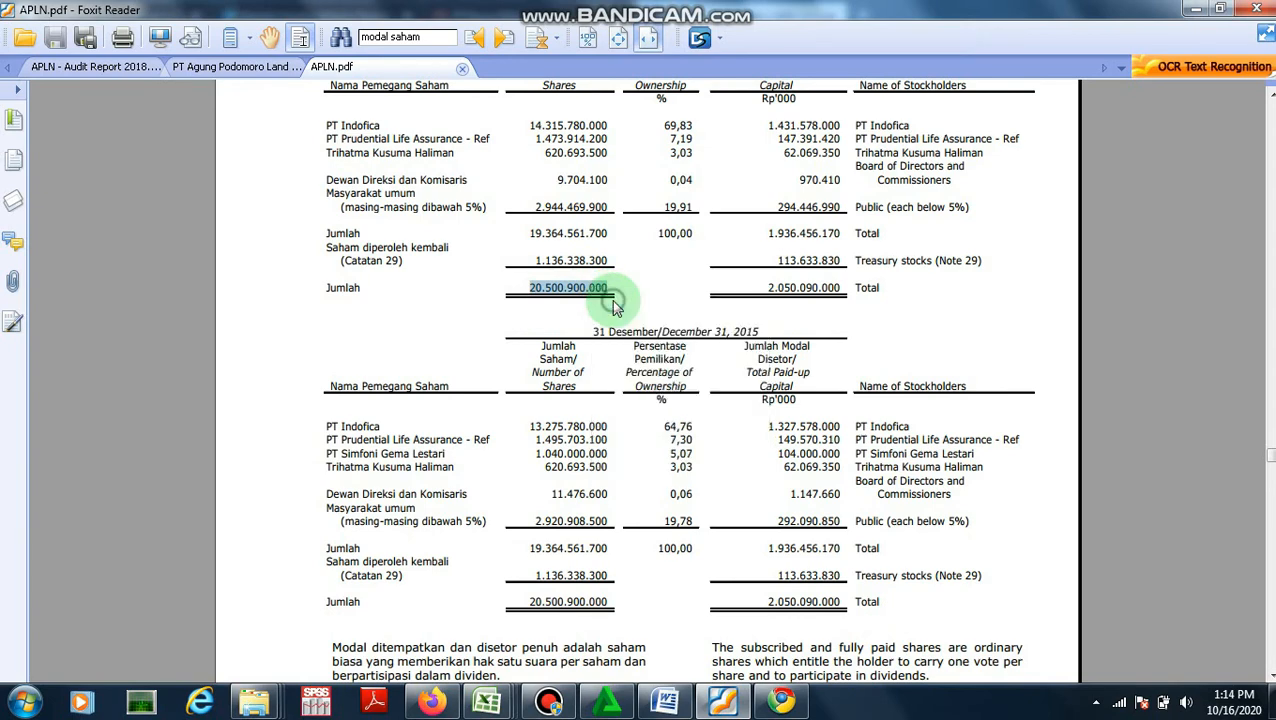
left_click(108, 64)
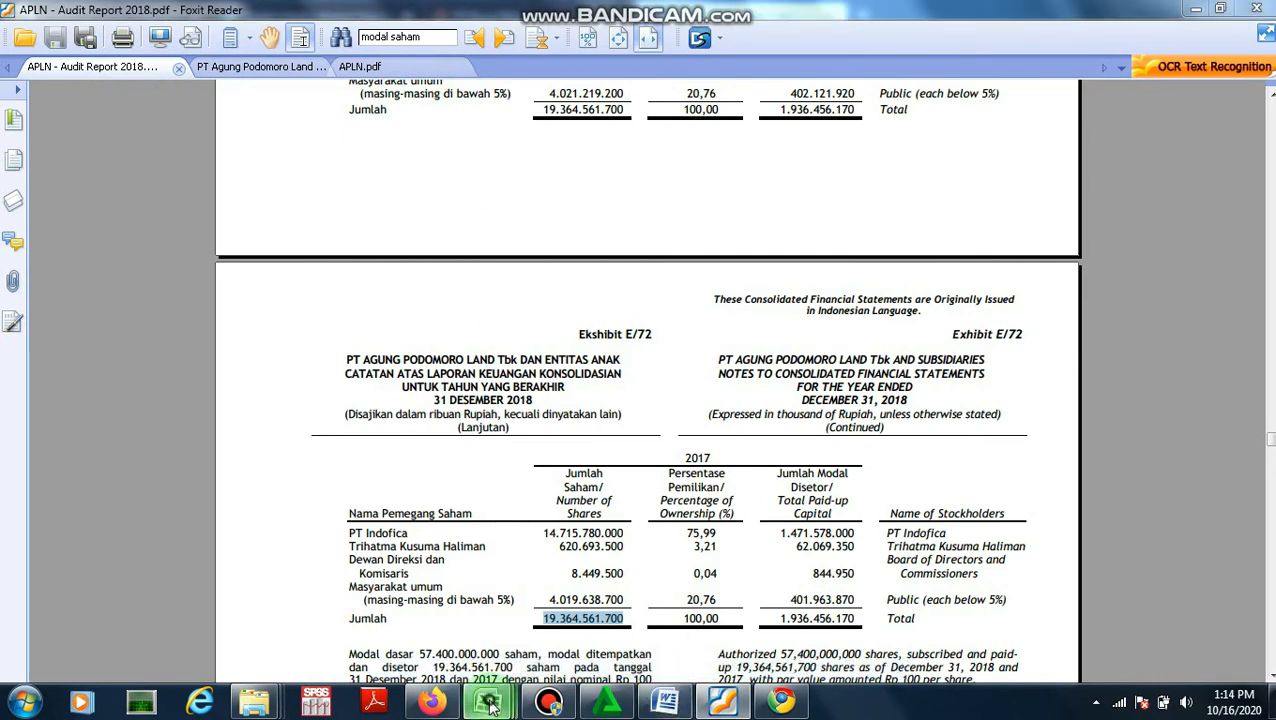
mouse_move(487, 702)
left_click(648, 624)
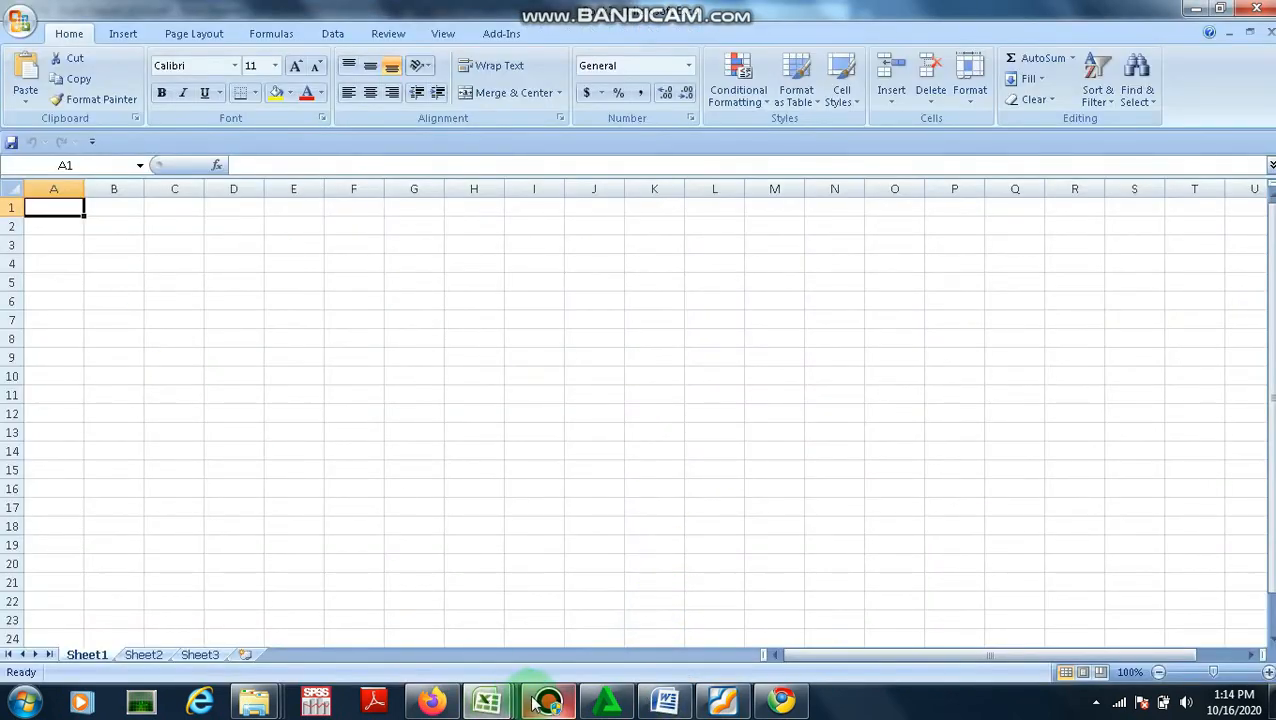
left_click(478, 640)
right_click(730, 282)
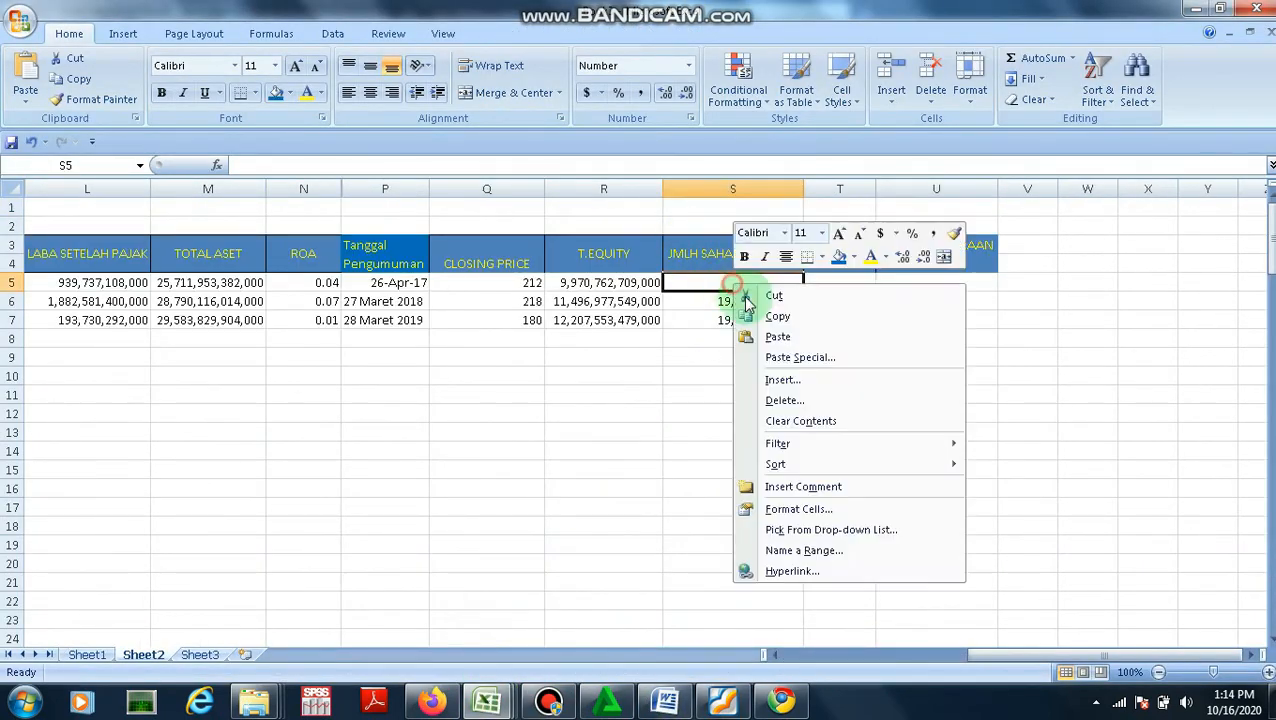
left_click(748, 296)
left_click(254, 168)
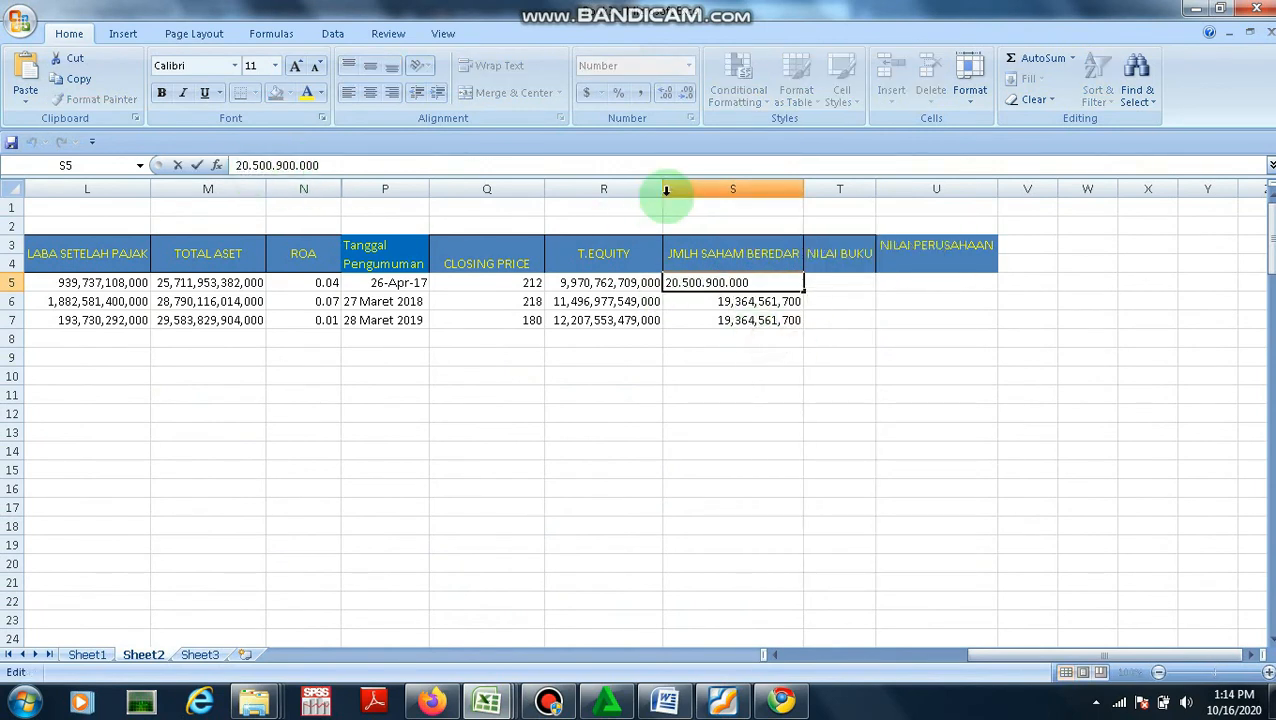
key("BackSpace")
key("Delete")
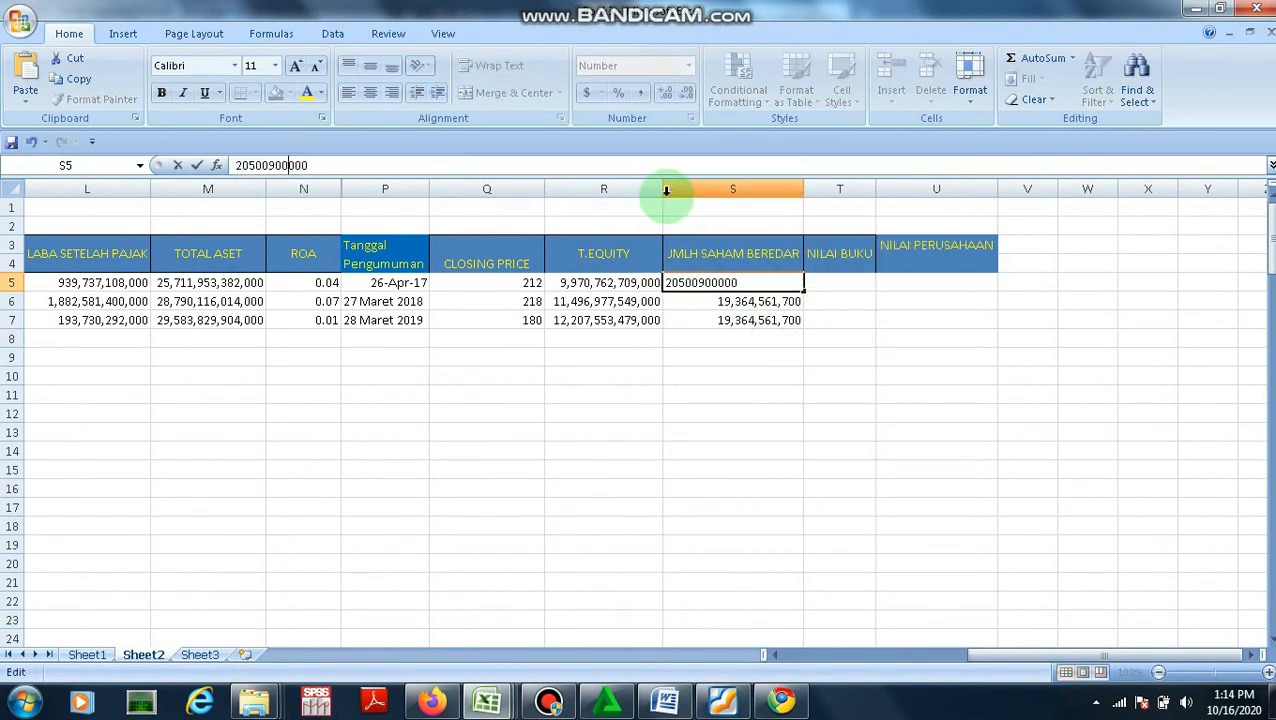
key("Return")
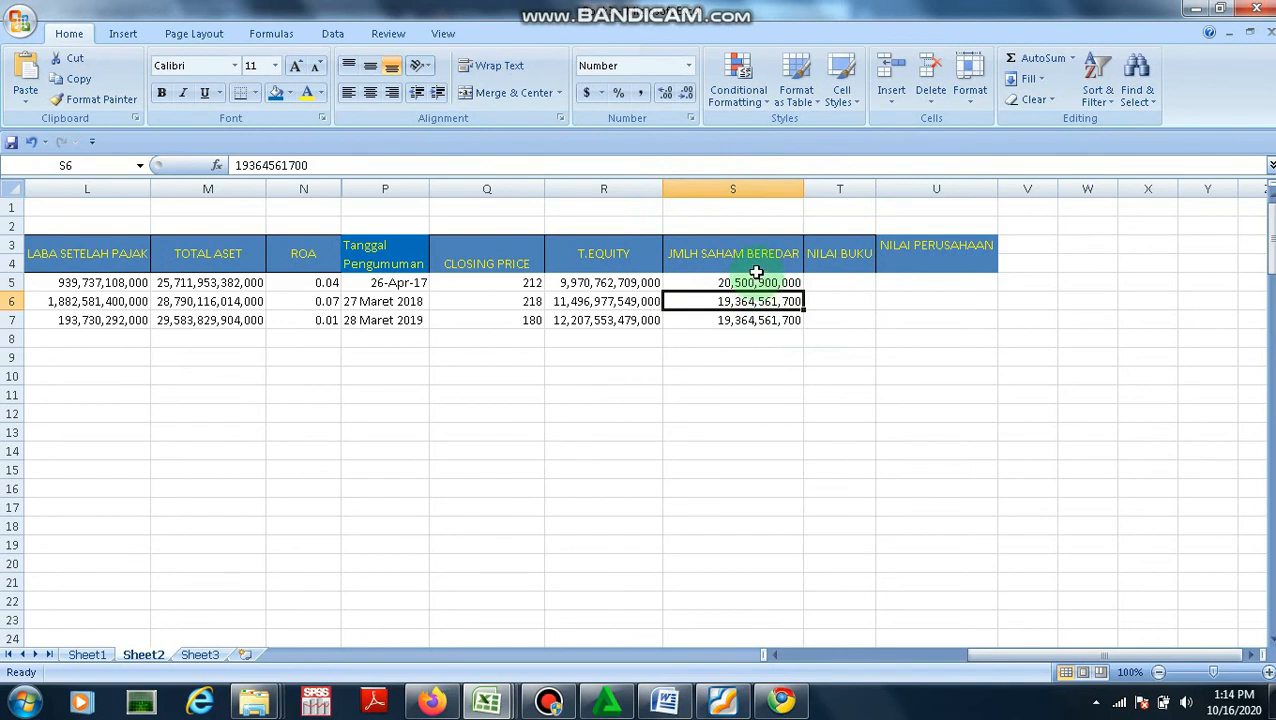
Calculate NILAI BUKU in T5 with the formula =R5/S5 and fill it down to T7
left_click(830, 283)
type("=")
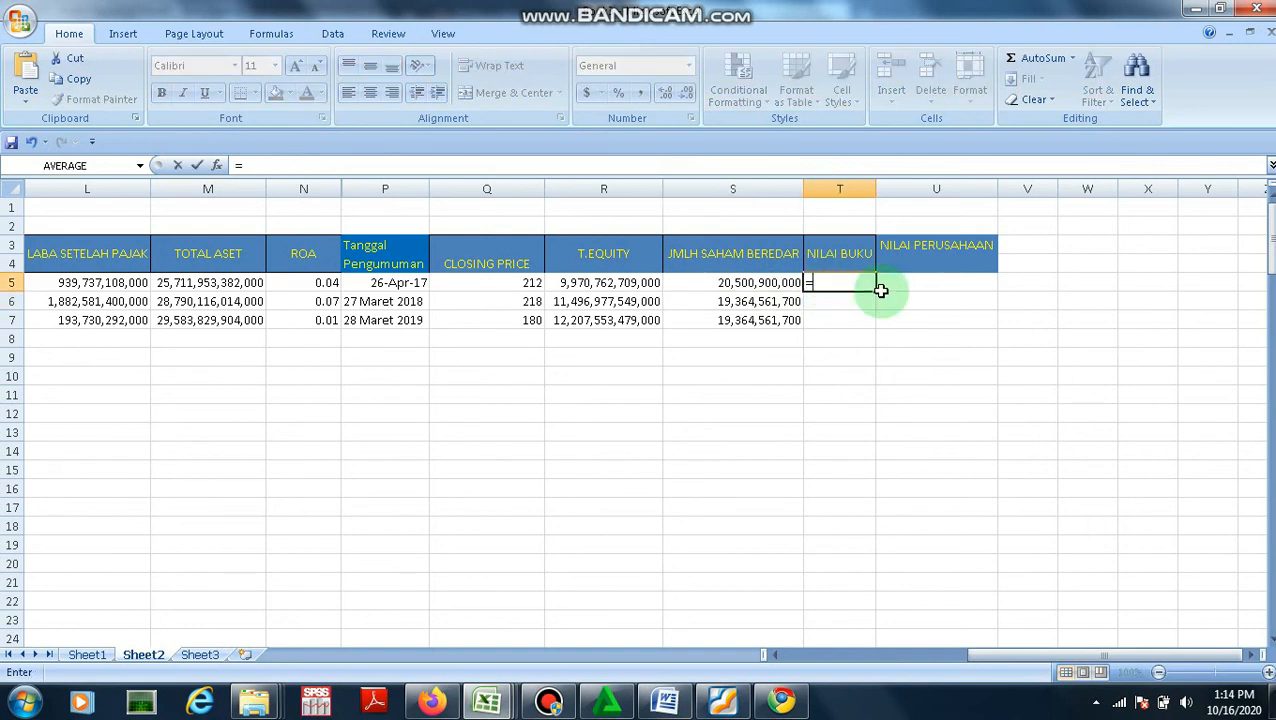
left_click(605, 283)
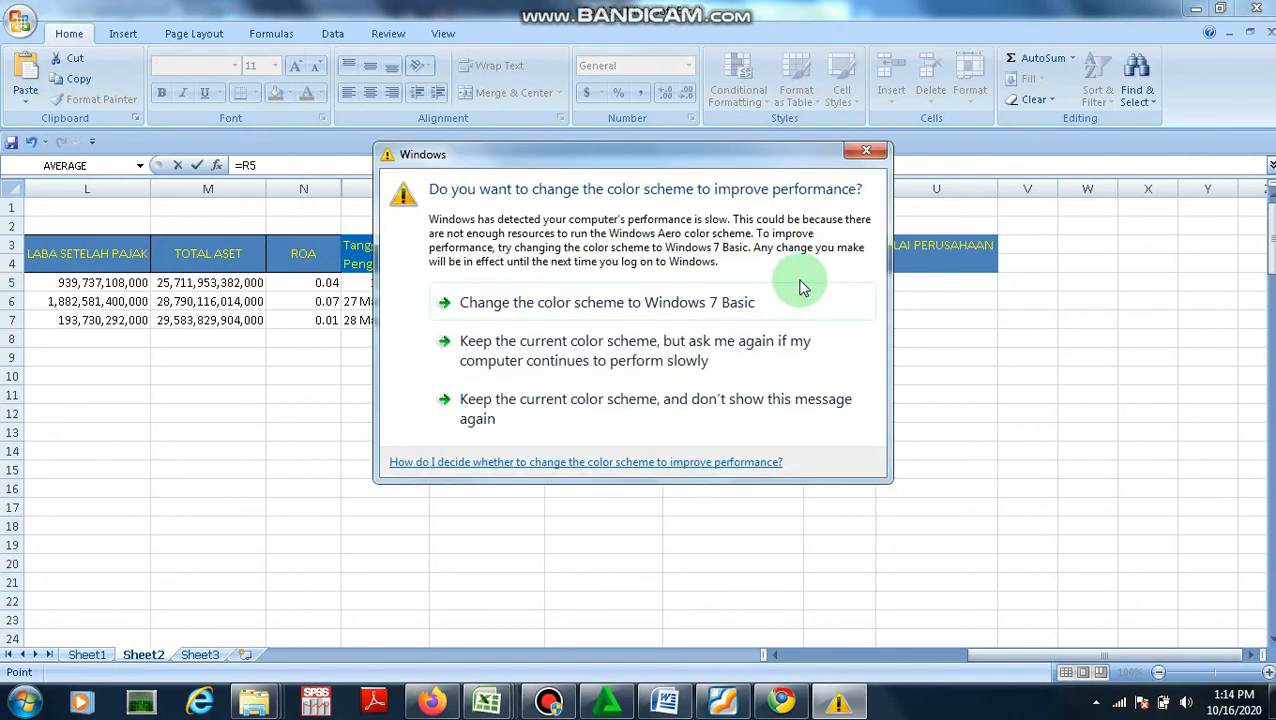
left_click(868, 152)
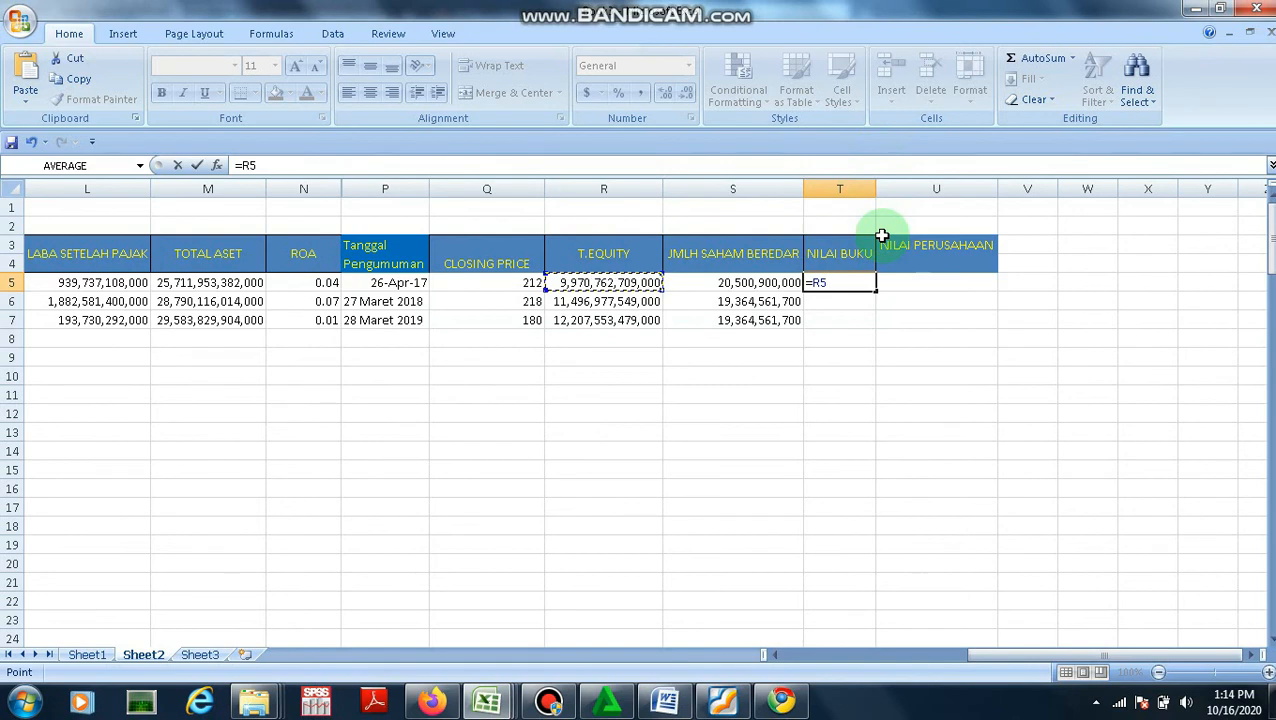
type("/")
left_click(737, 283)
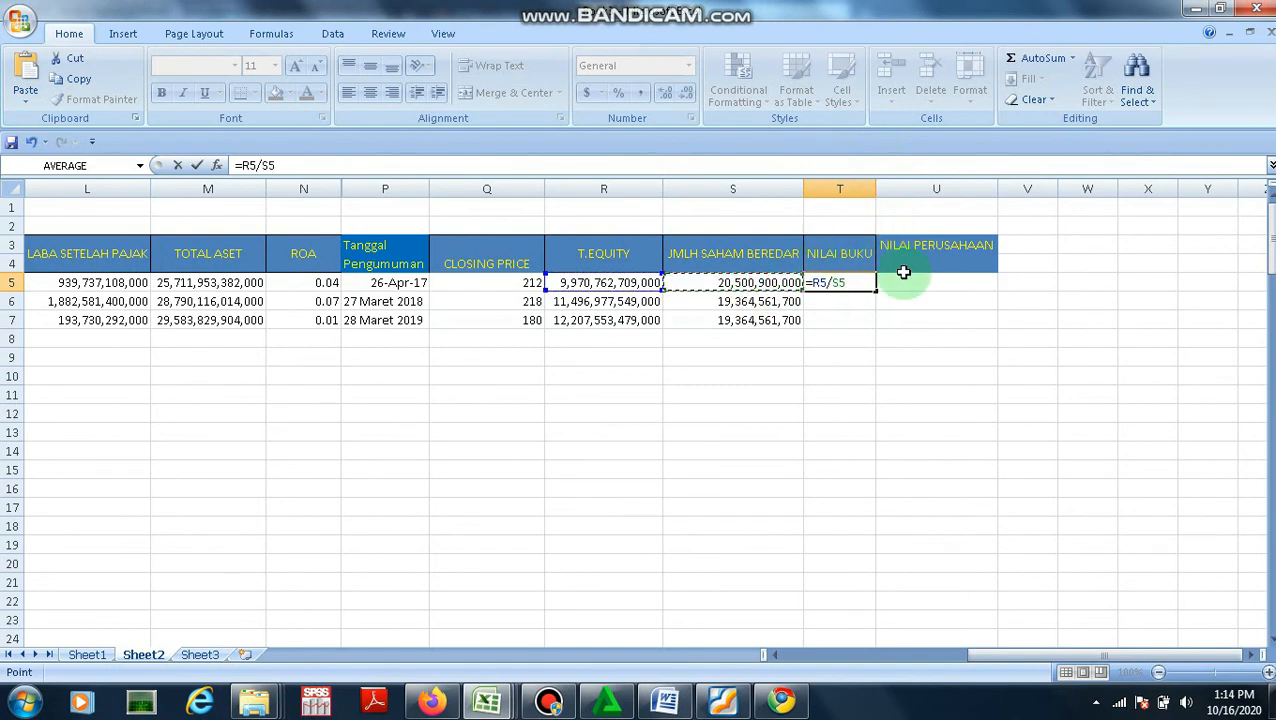
key("Return")
key("Up")
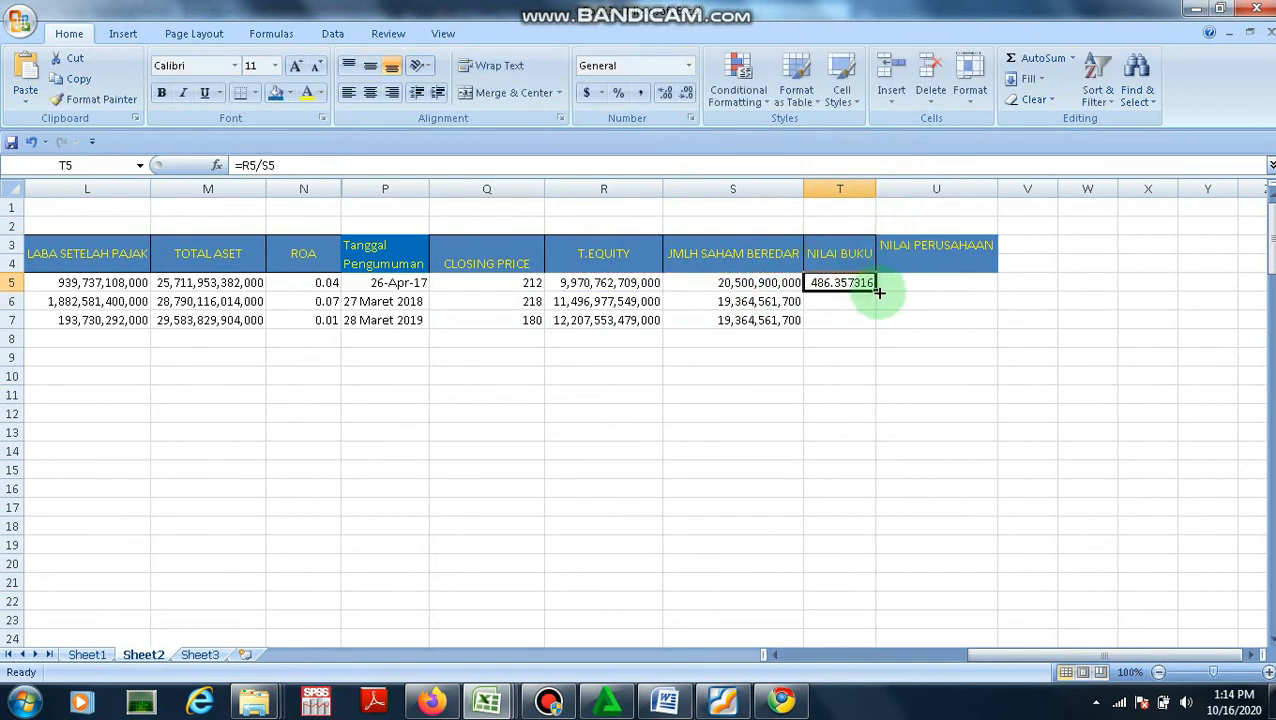
left_click_drag(877, 291, 877, 326)
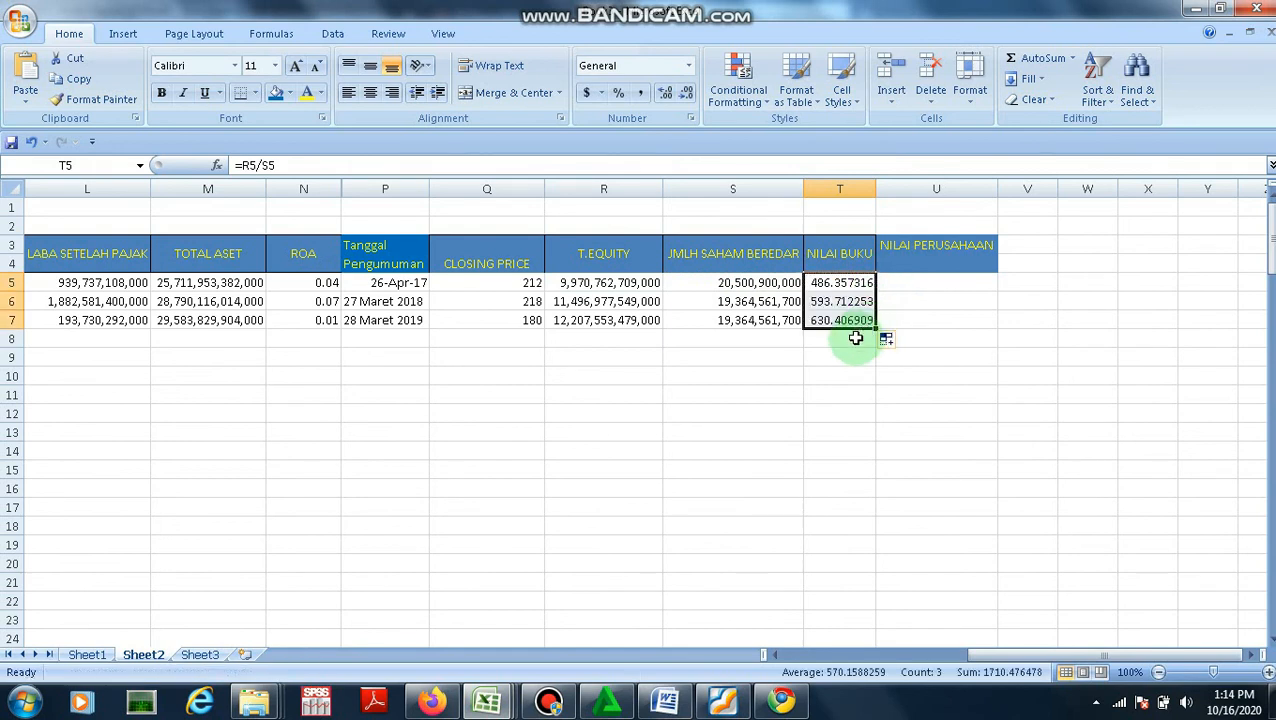
Calculate NILAI PERUSAHAAN in U5 with the formula =Q5/T5 and fill it down to U7
left_click(916, 286)
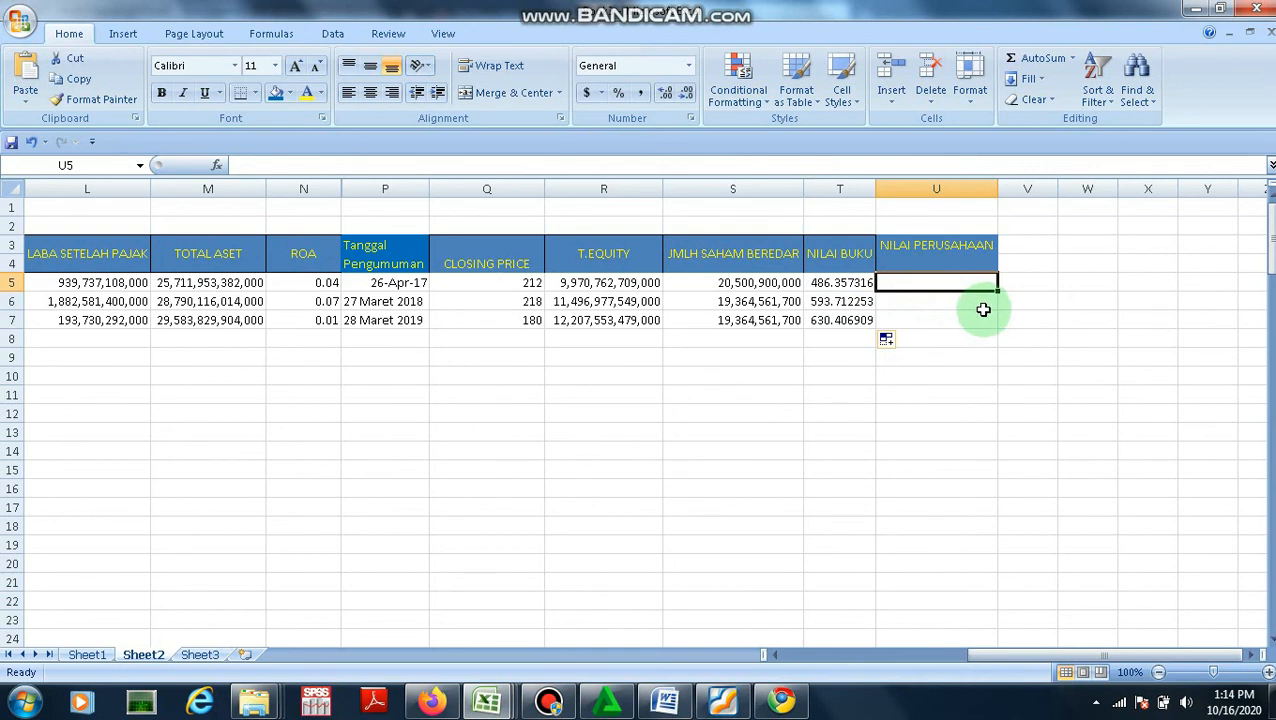
type("=")
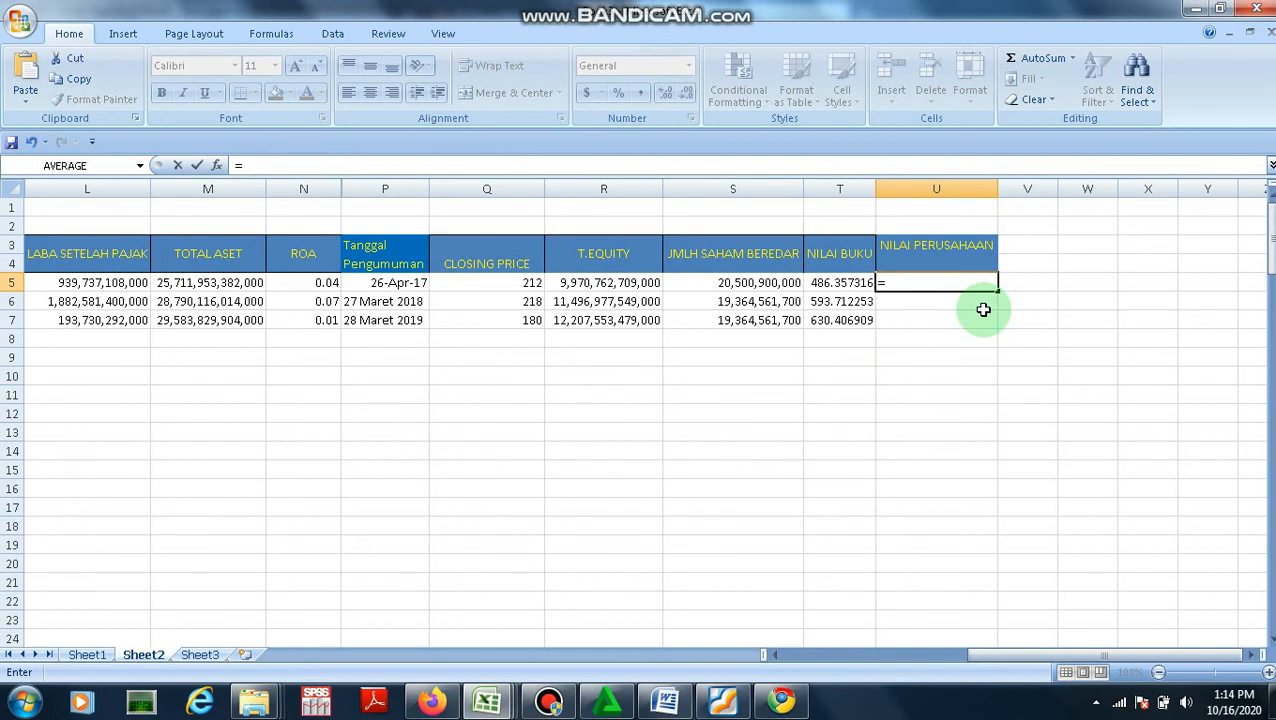
left_click(521, 282)
type("/")
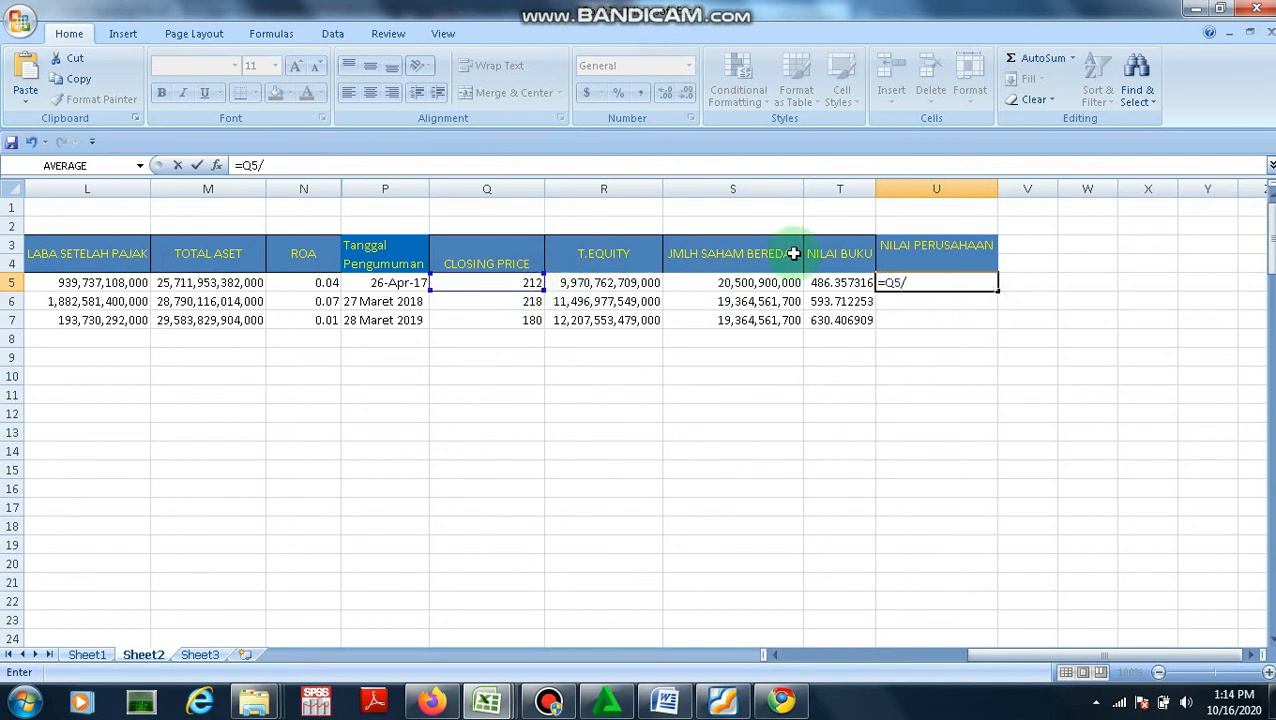
left_click(850, 282)
key("Return")
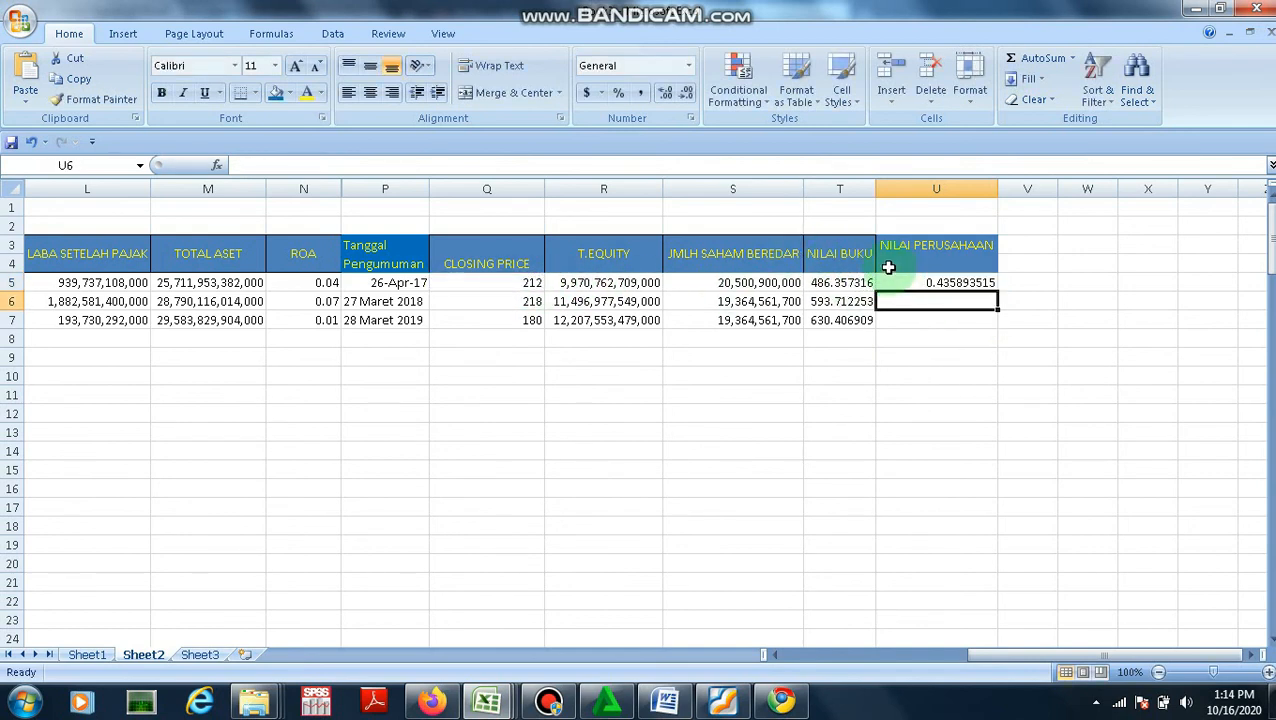
left_click(970, 284)
left_click_drag(998, 293, 998, 324)
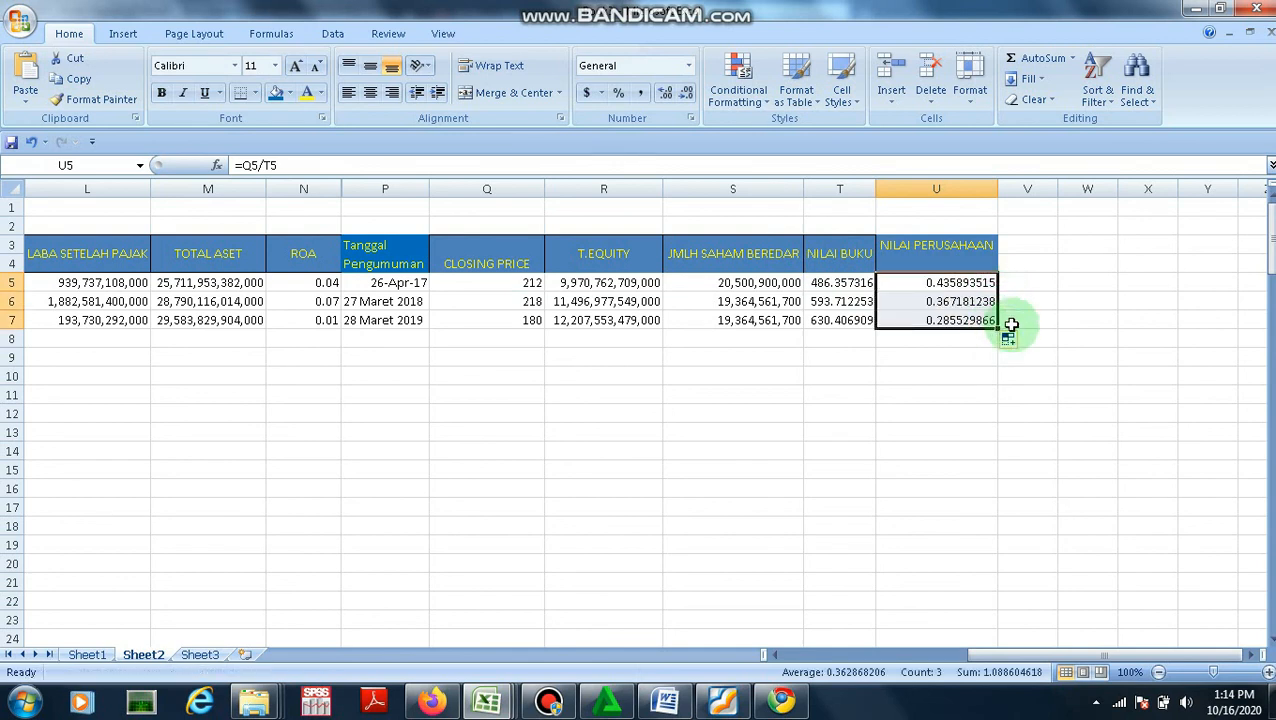
Format the NILAI PERUSAHAAN values in U5:U7 to two decimal places
left_click(665, 93)
left_click(686, 93)
left_click(686, 93)
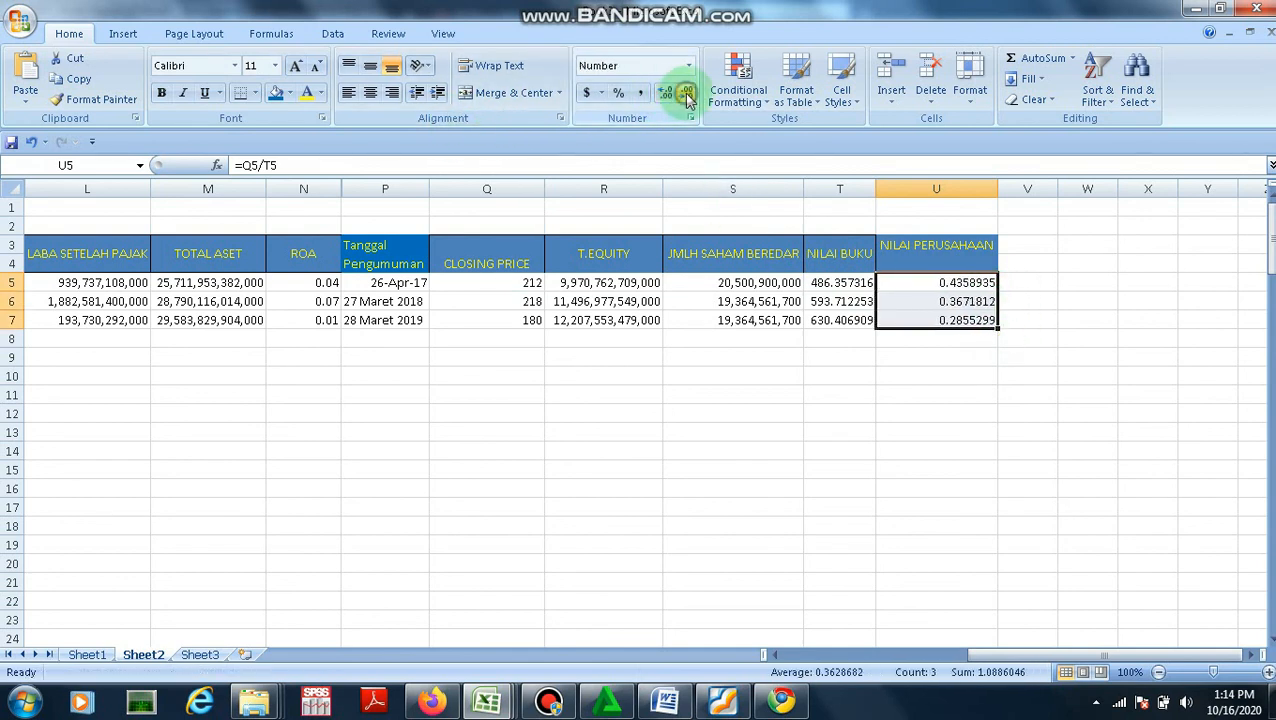
left_click(686, 93)
left_click(686, 93)
left_click(686, 93)
left_click(686, 93)
left_click(686, 93)
left_click(686, 93)
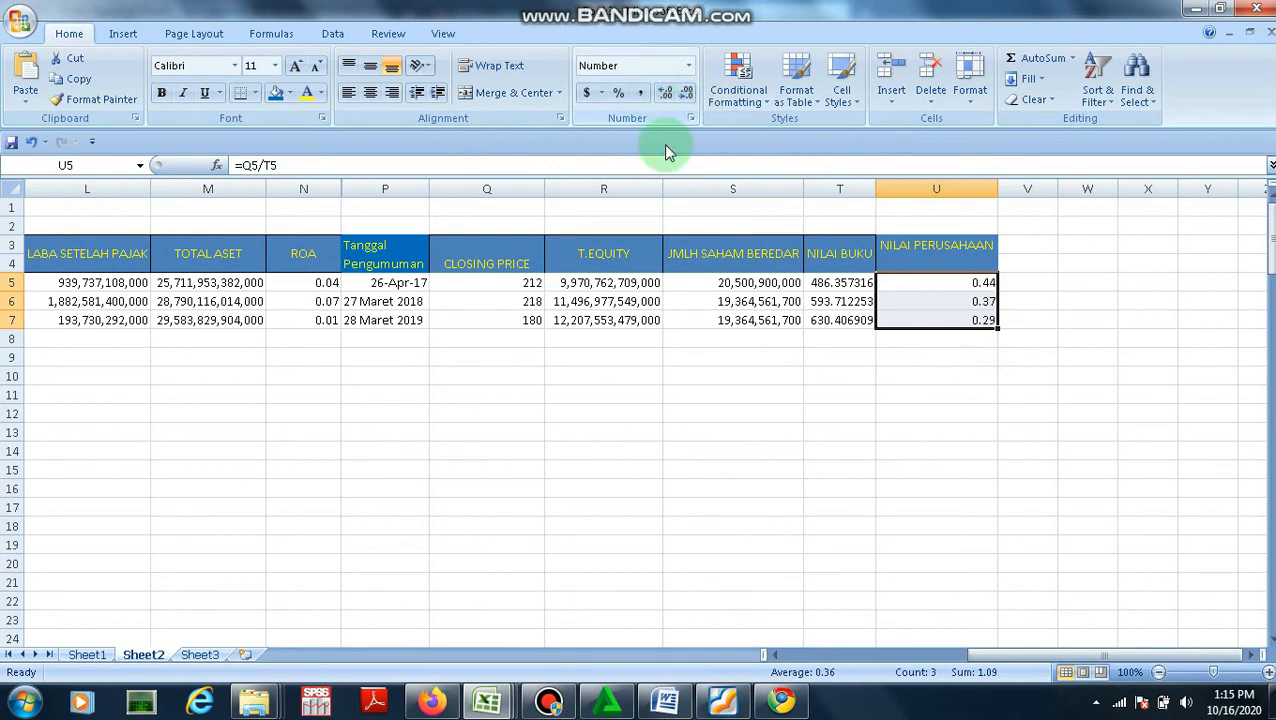
left_click_drag(997, 656, 808, 668)
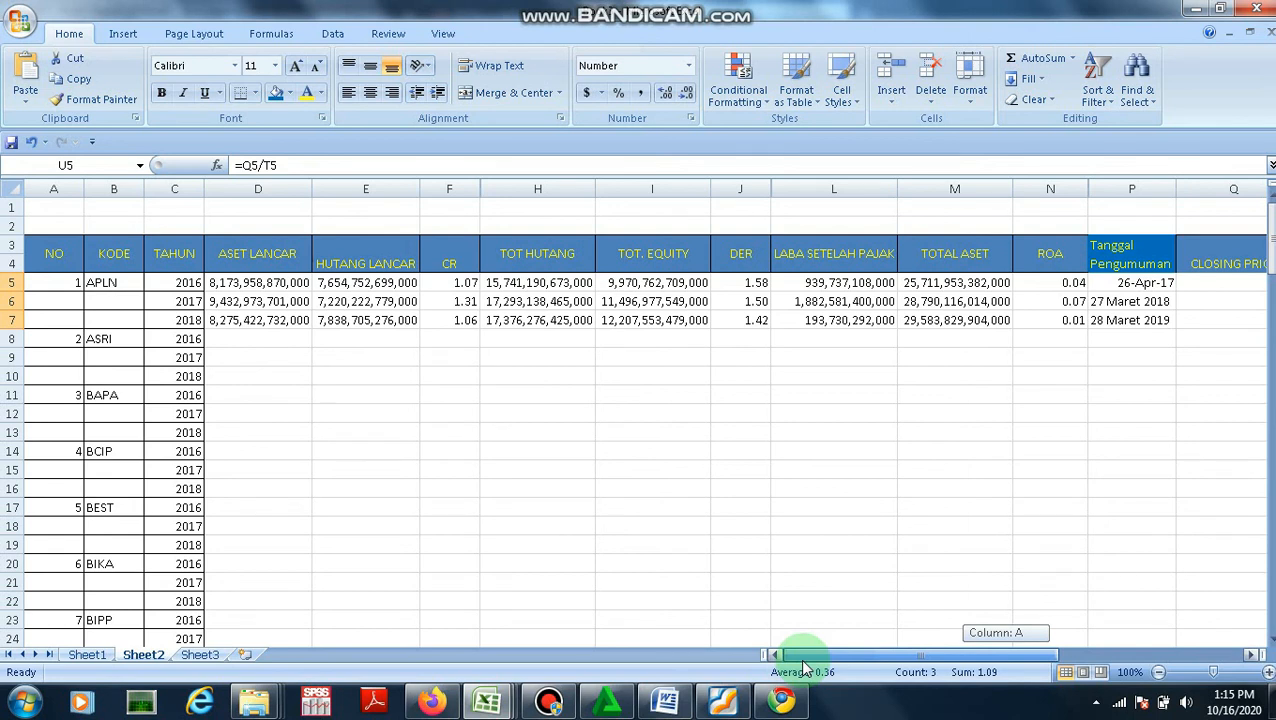
left_click_drag(805, 668, 993, 677)
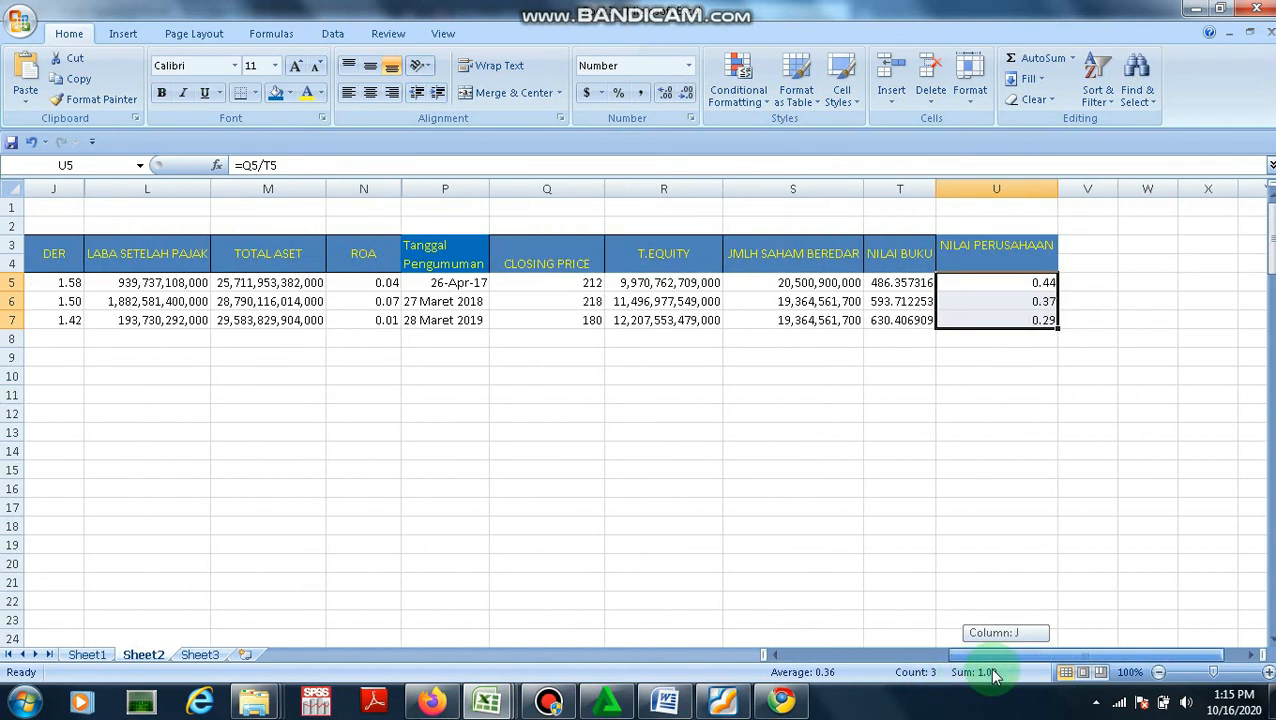